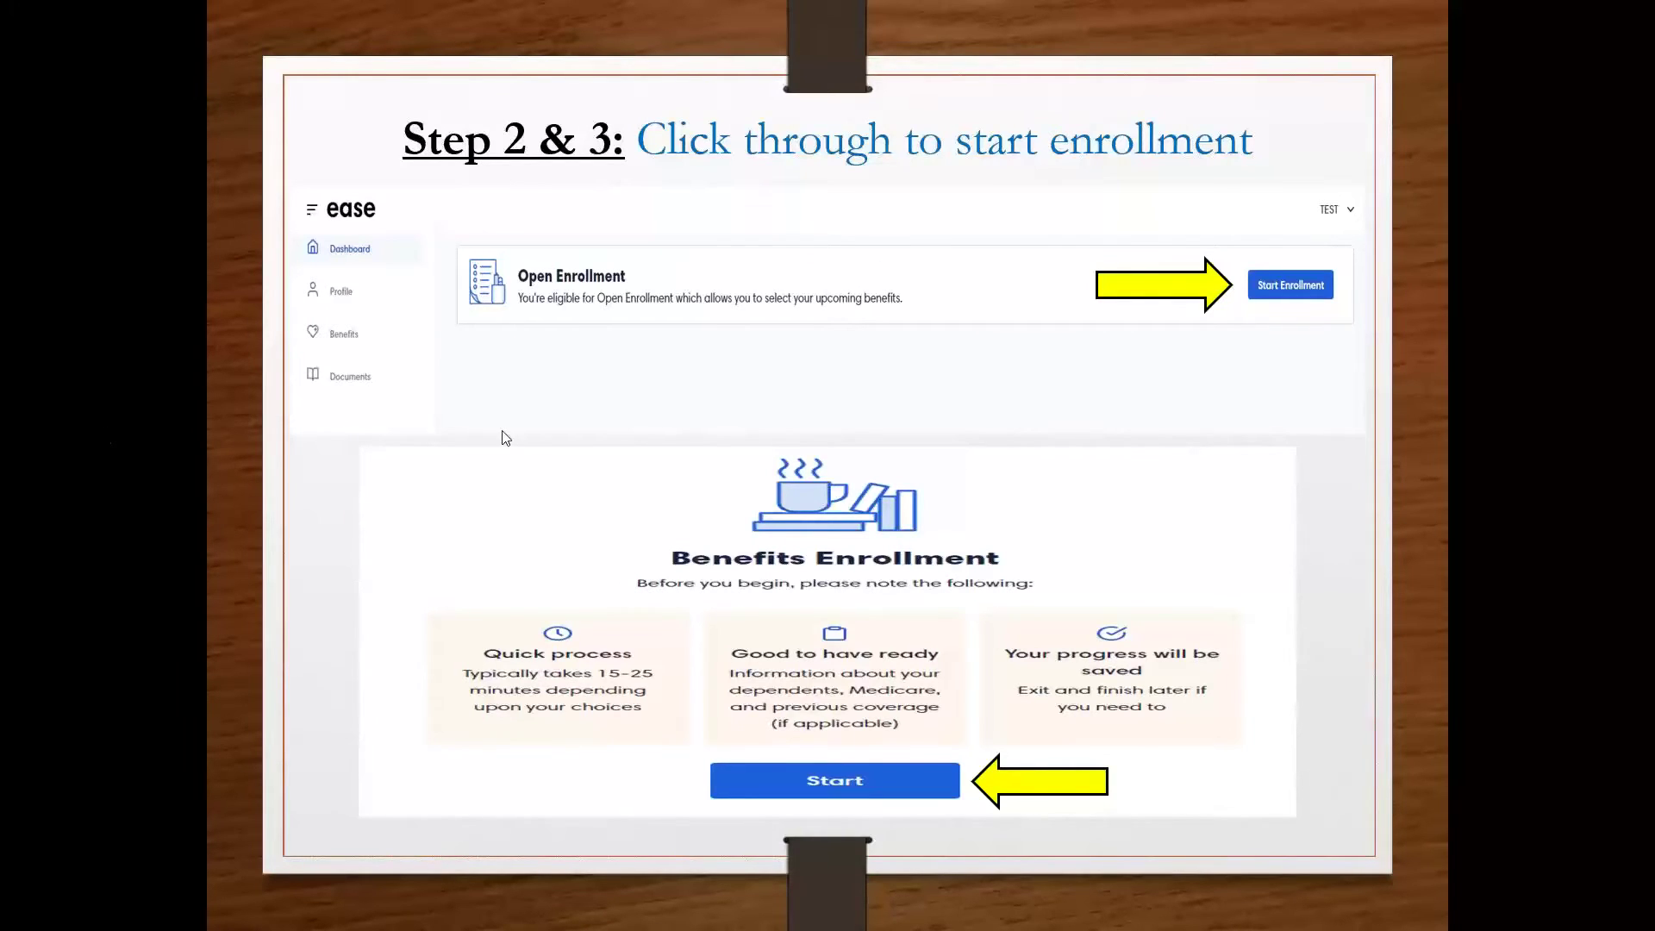
Leave the enrollment-steps slideshow, returning to the GoToMeeting page.
{"action": "key", "text": "alt+Tab"}
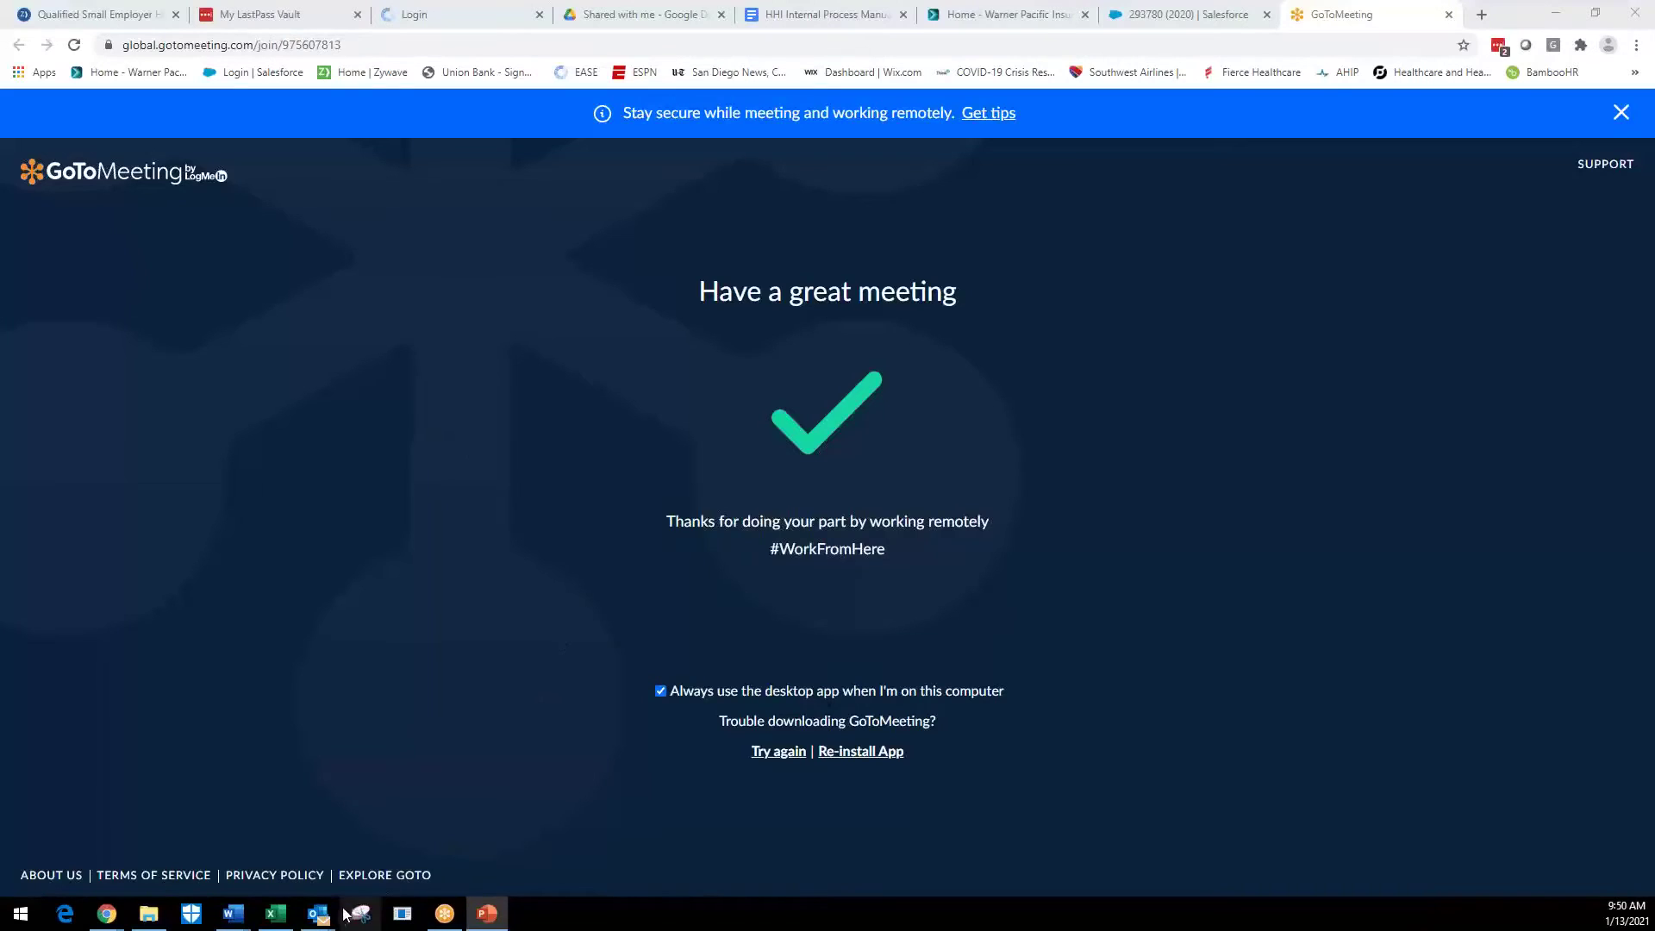
Download the welcome email's blocked pictures and follow its Log In link to alpnrock.ease.com.
{"action": "mouse_move", "coordinate": [318, 912]}
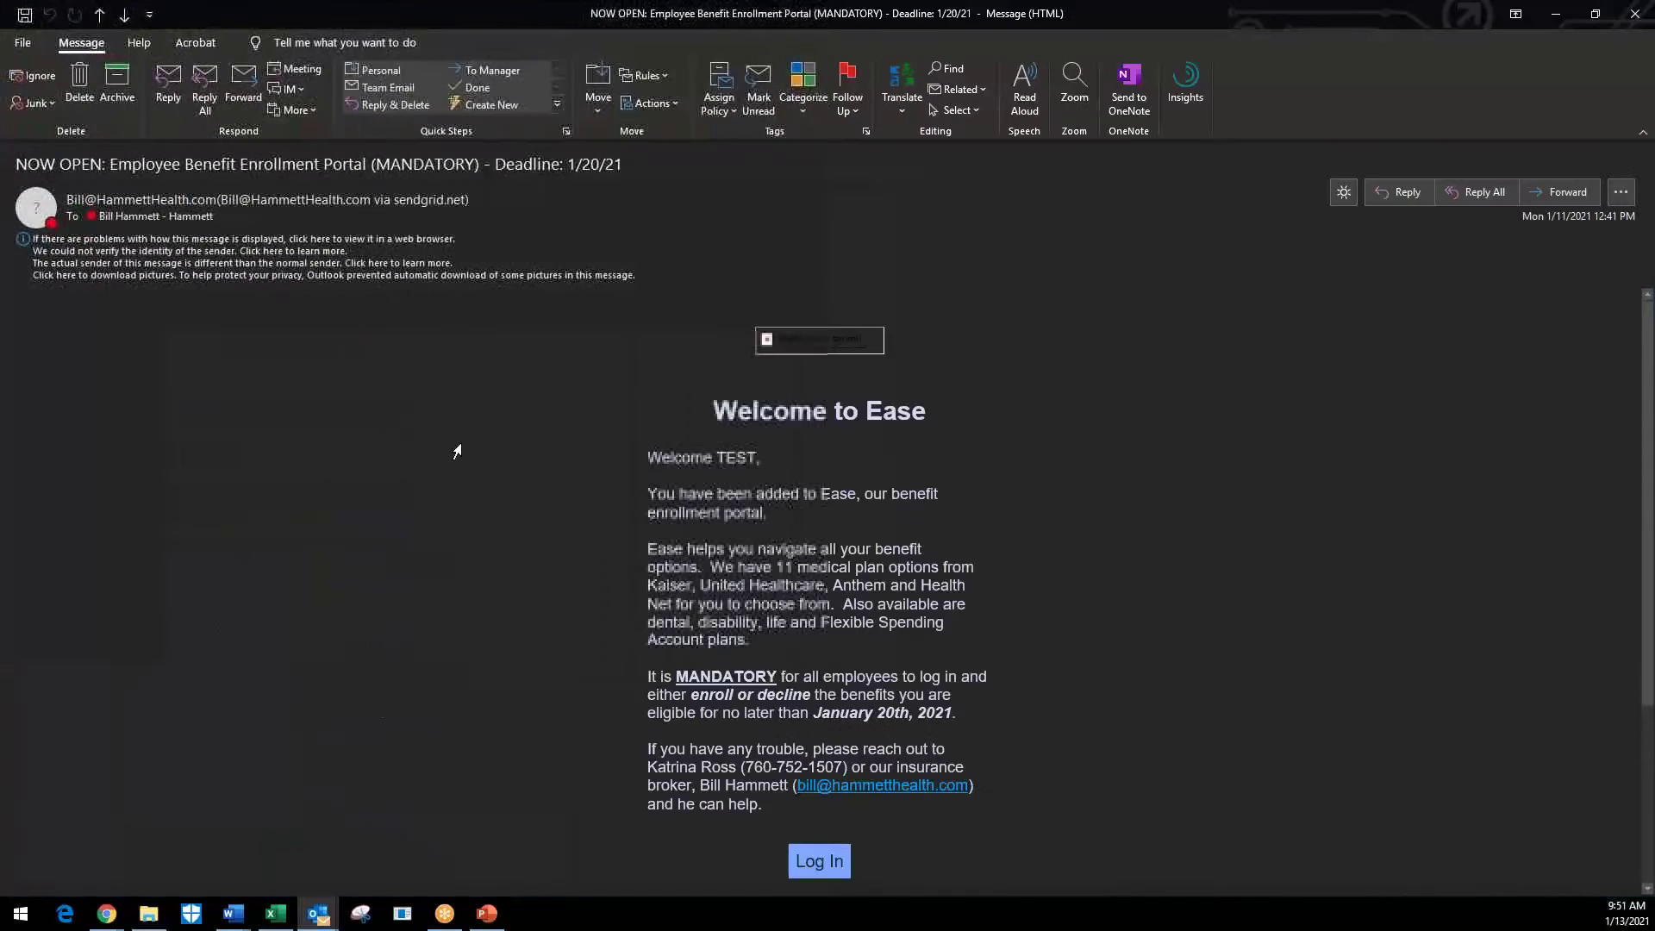
{"action": "left_click", "coordinate": [526, 259]}
{"action": "left_click", "coordinate": [562, 253]}
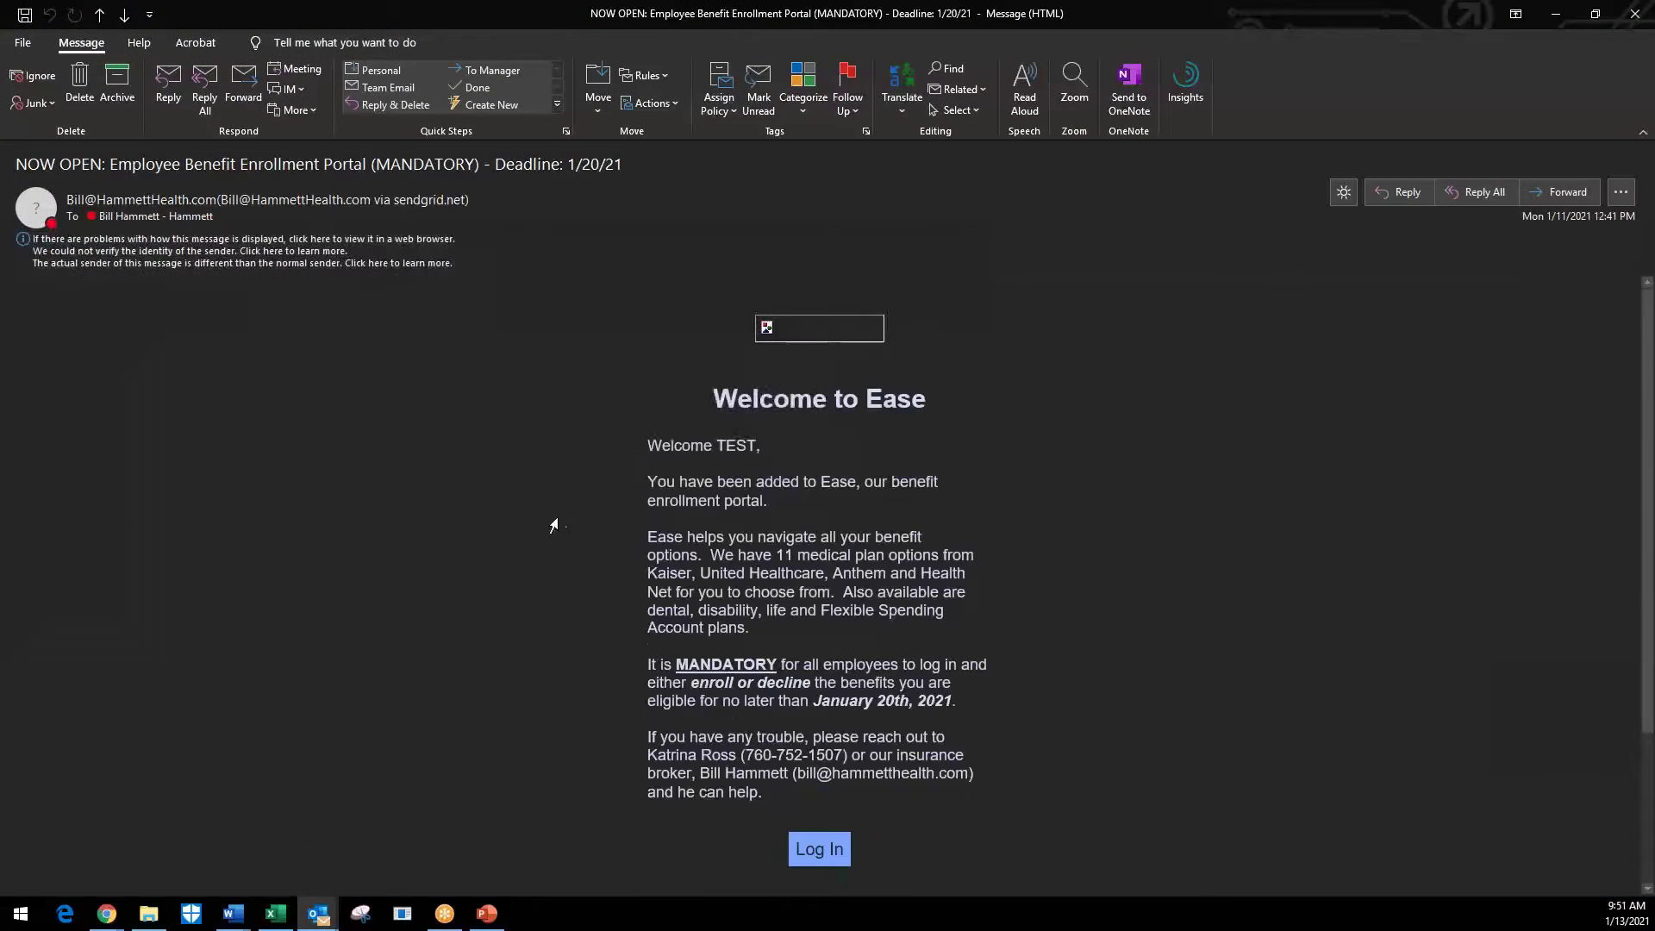
{"action": "left_click", "coordinate": [813, 853]}
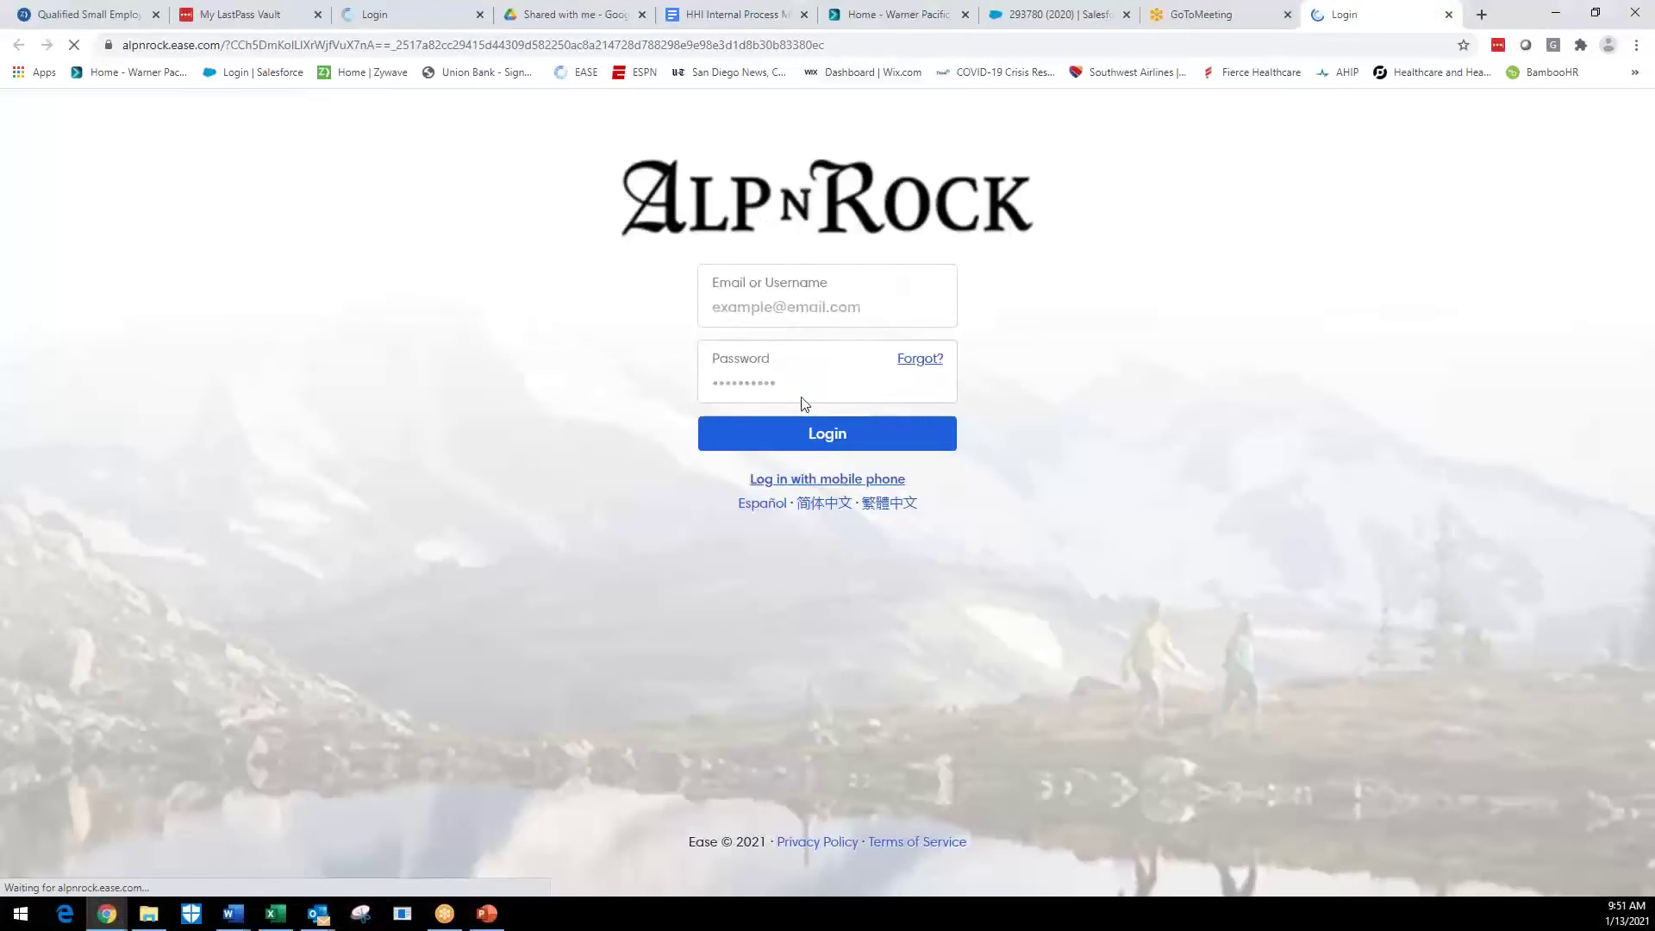
Sign in to Ease, replacing the autofilled password with the account password.
{"action": "left_click", "coordinate": [799, 383]}
{"action": "left_click_drag", "start_coordinate": [799, 383], "coordinate": [699, 389]}
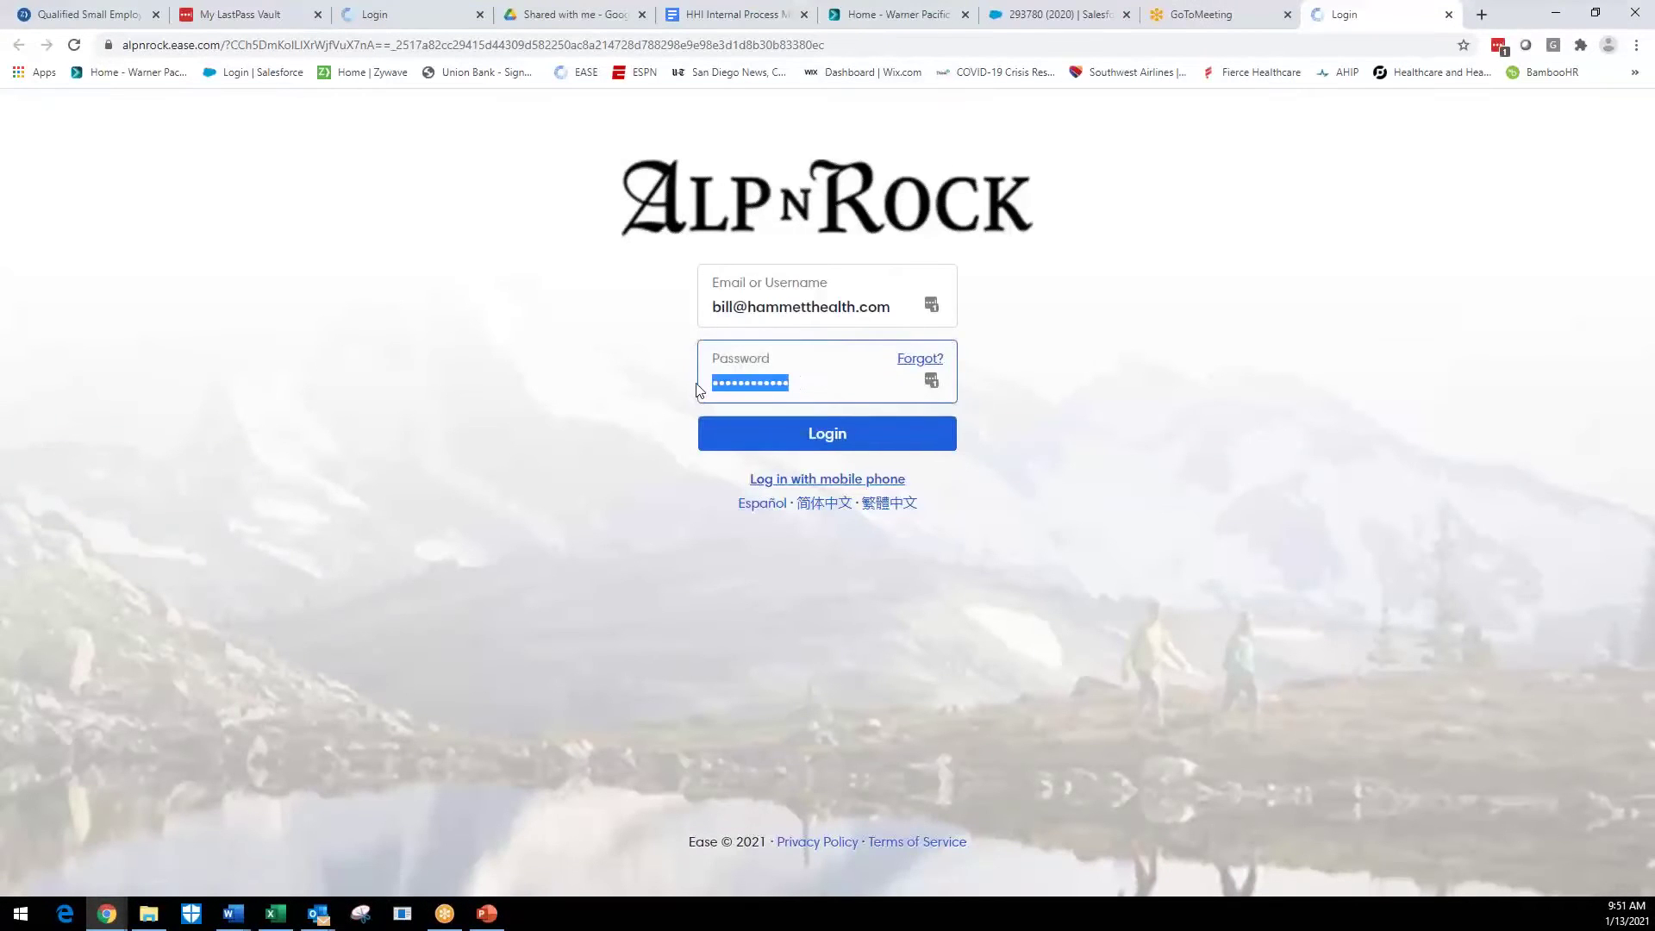
{"action": "type", "text": "********"}
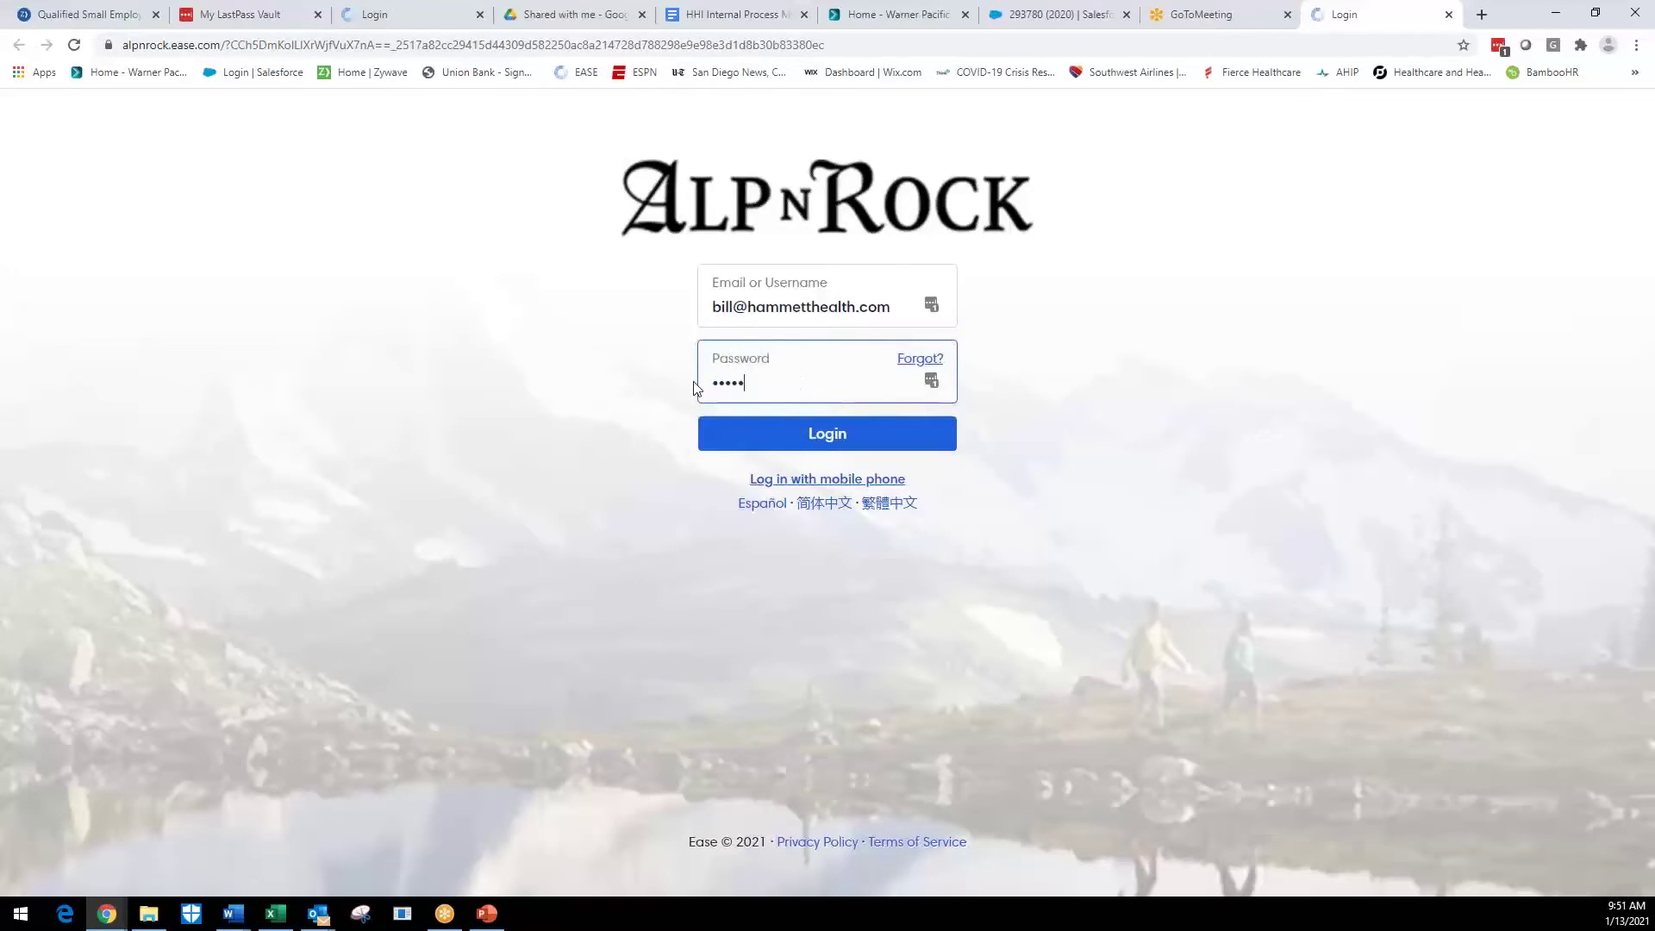
{"action": "key", "text": "Return"}
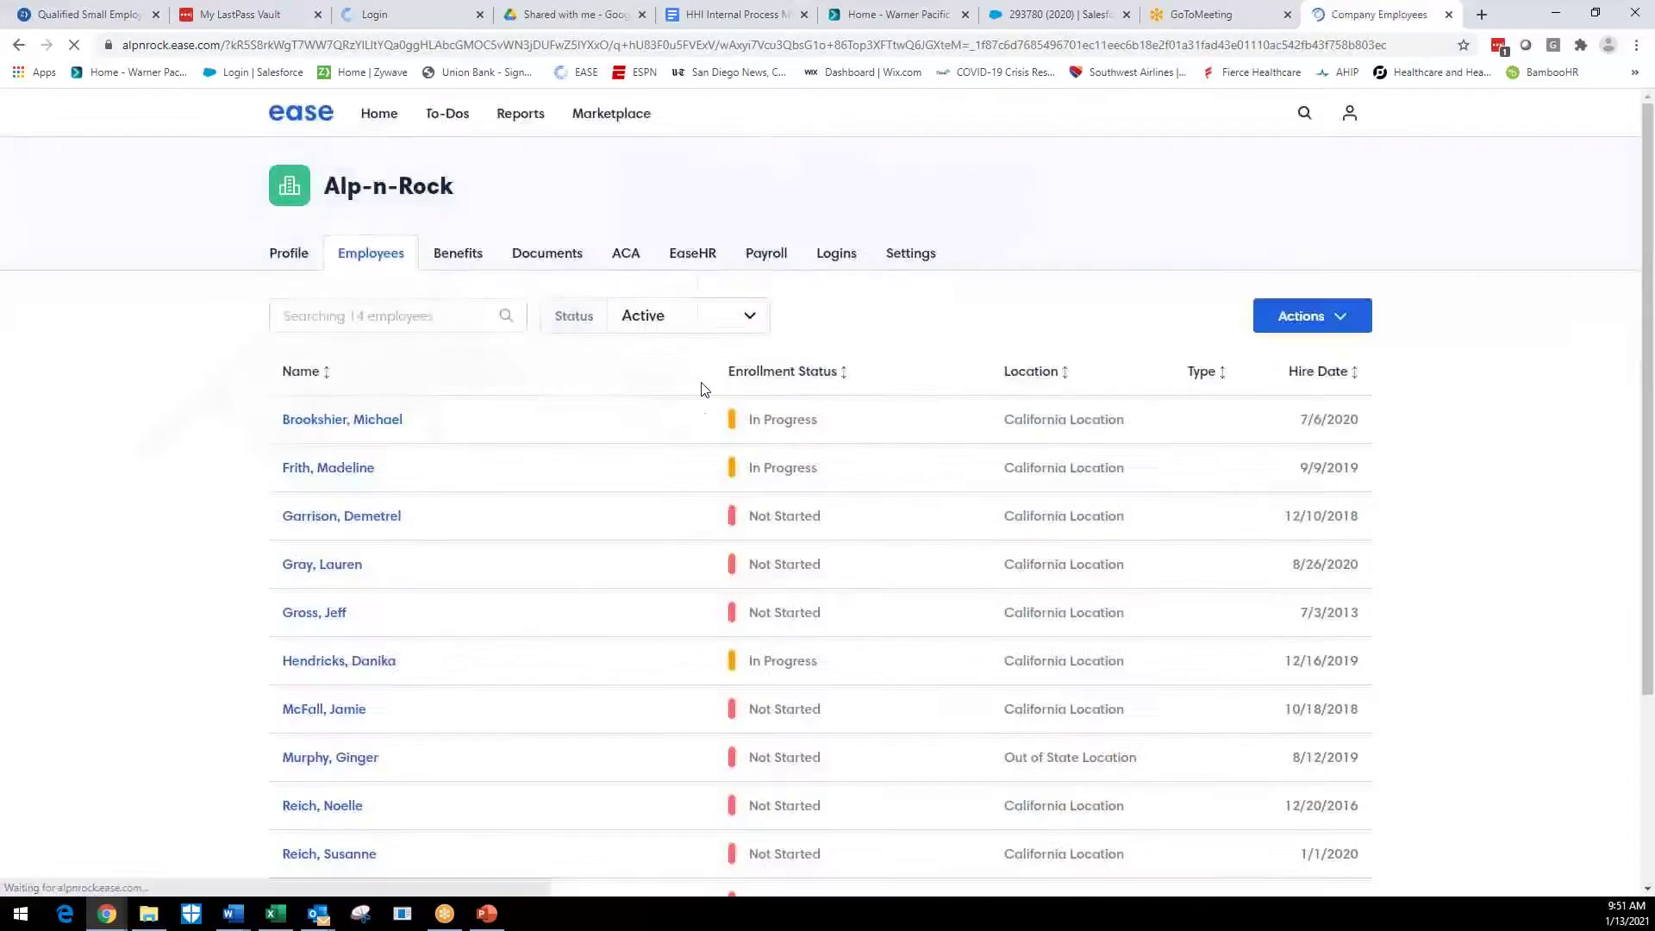
From the employee dashboard, begin benefits enrollment and continue past the Overview to the profile.
{"action": "left_click", "coordinate": [1350, 113]}
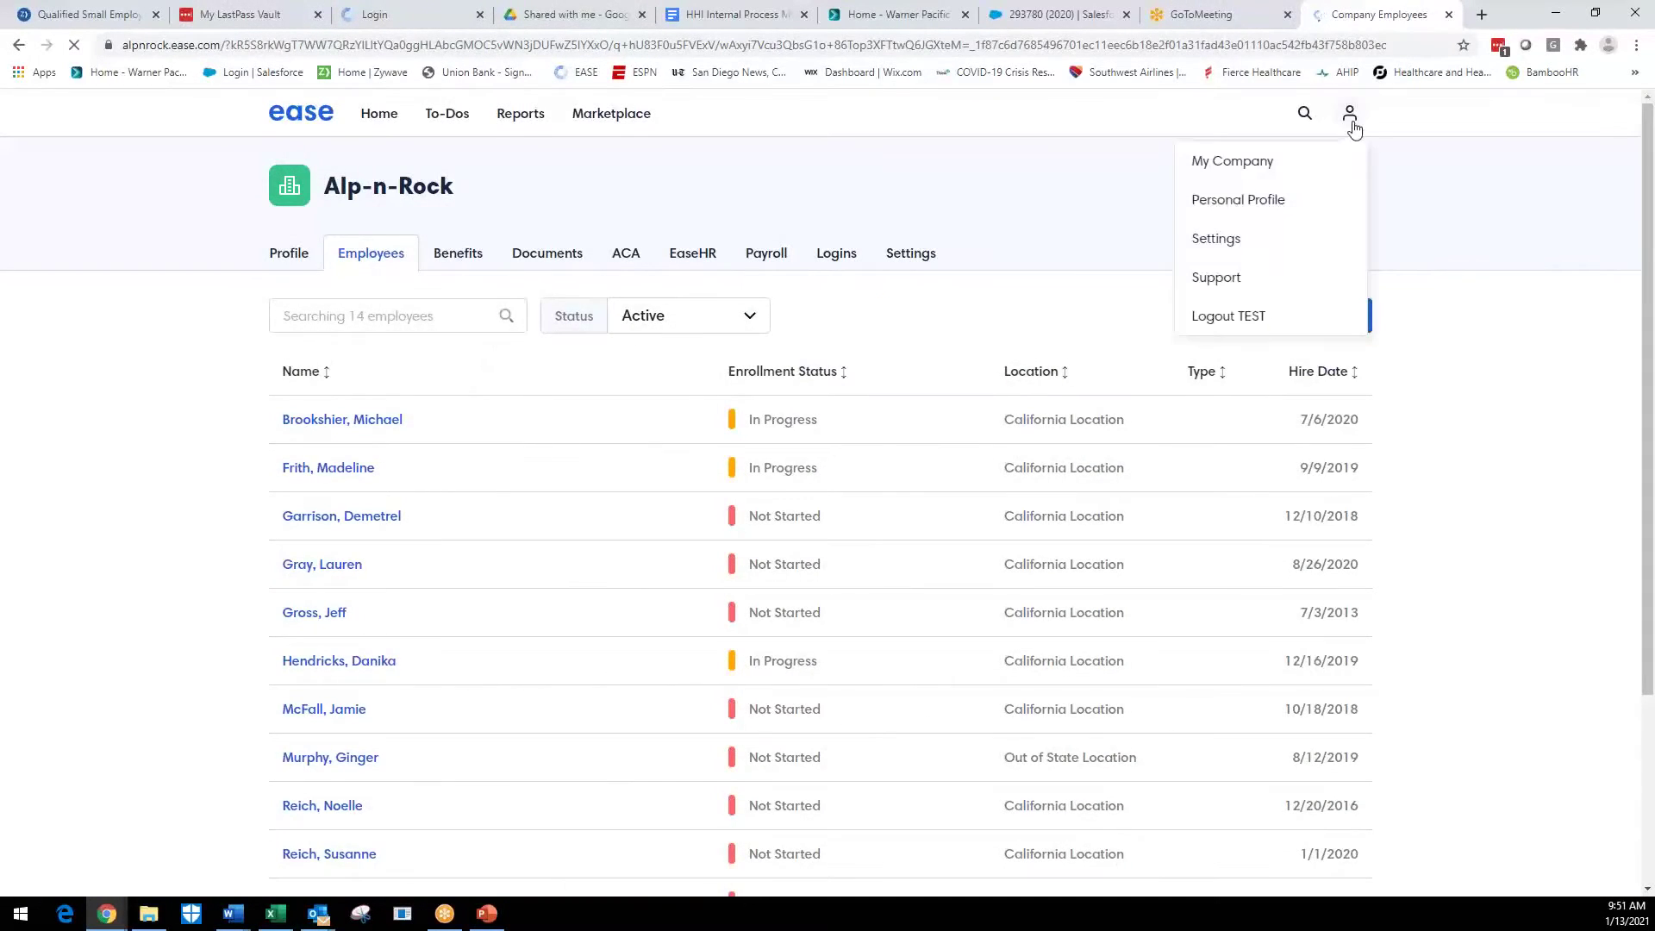
{"action": "left_click", "coordinate": [1234, 211]}
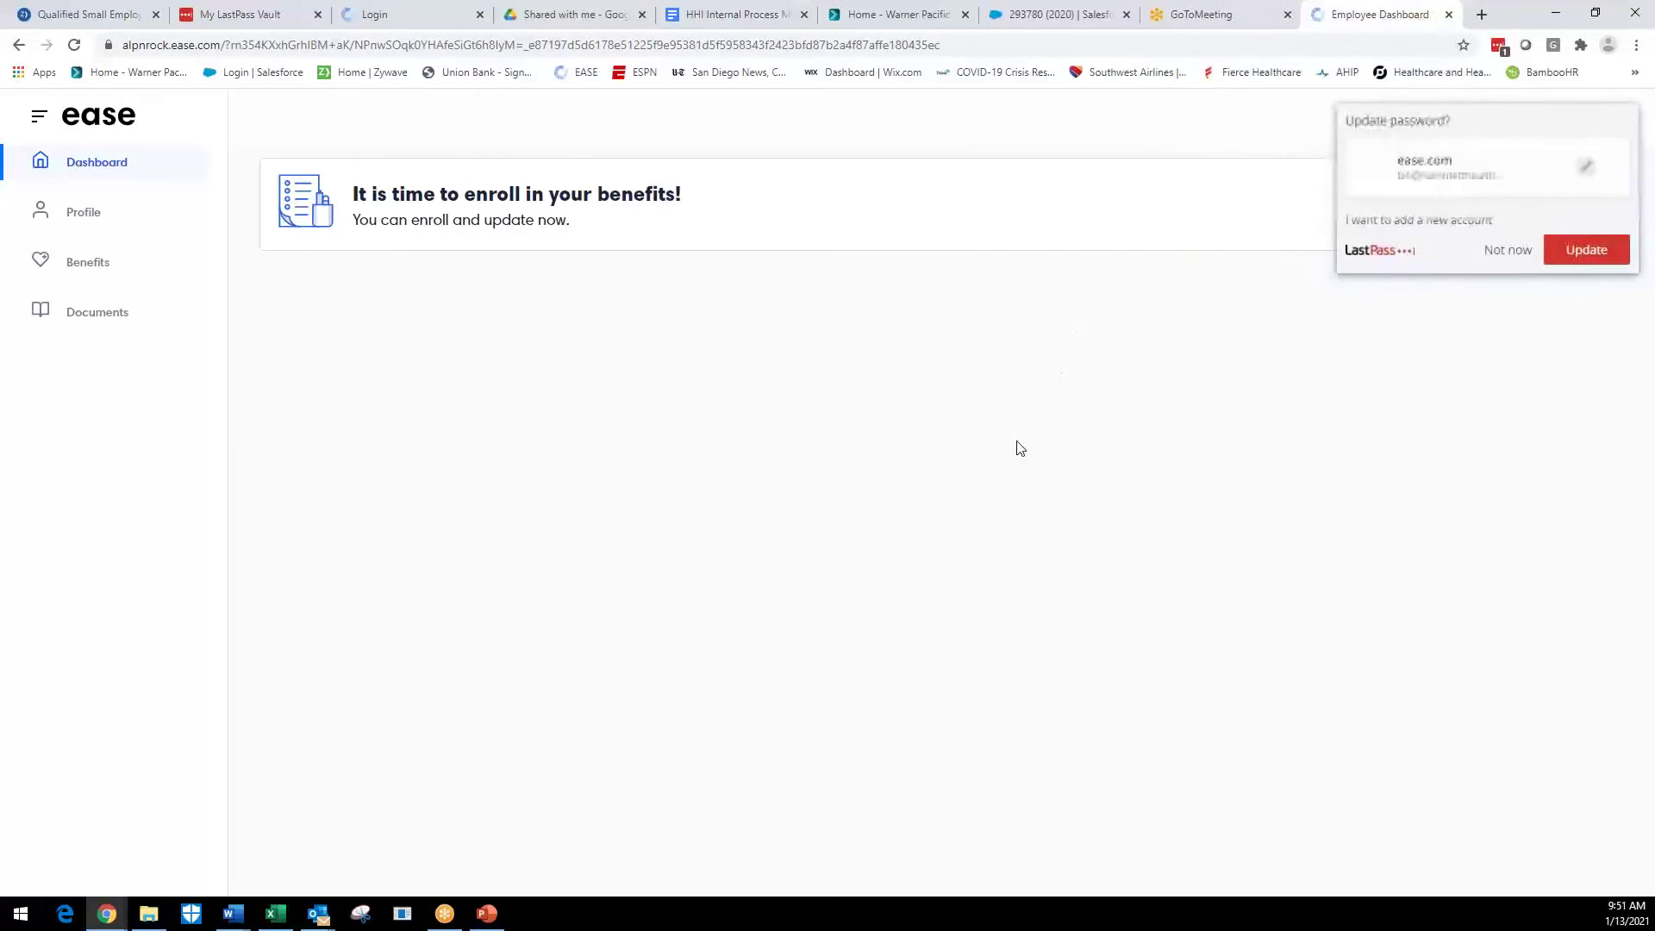
{"action": "left_click", "coordinate": [1505, 249]}
{"action": "left_click", "coordinate": [1558, 208]}
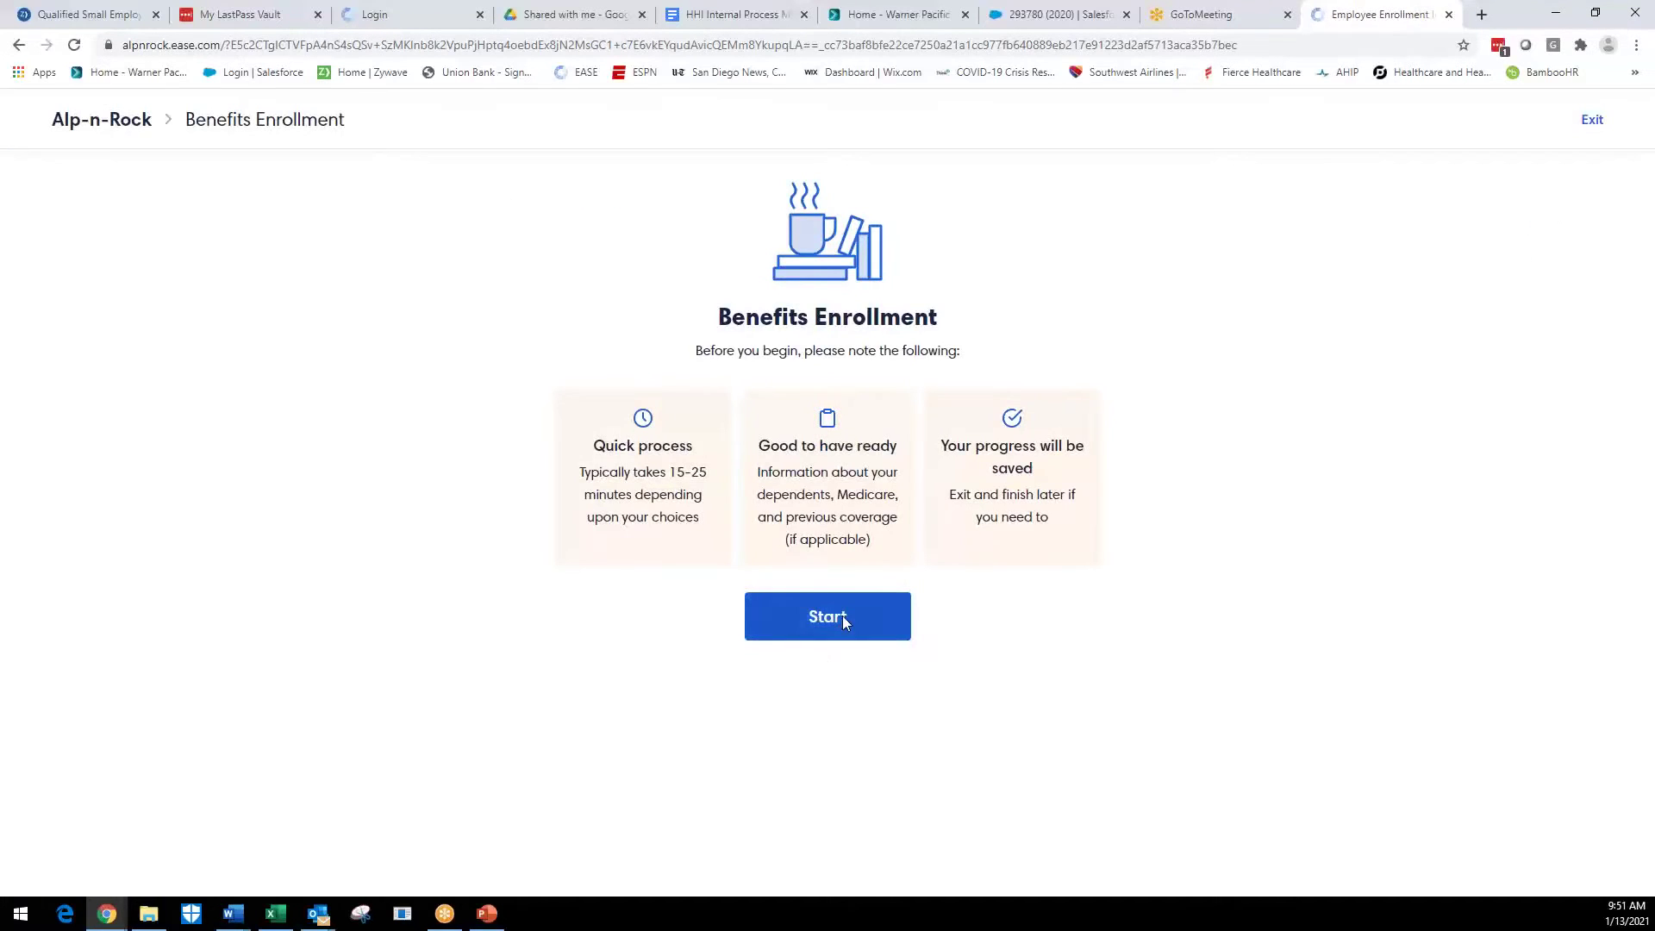
{"action": "left_click", "coordinate": [839, 617]}
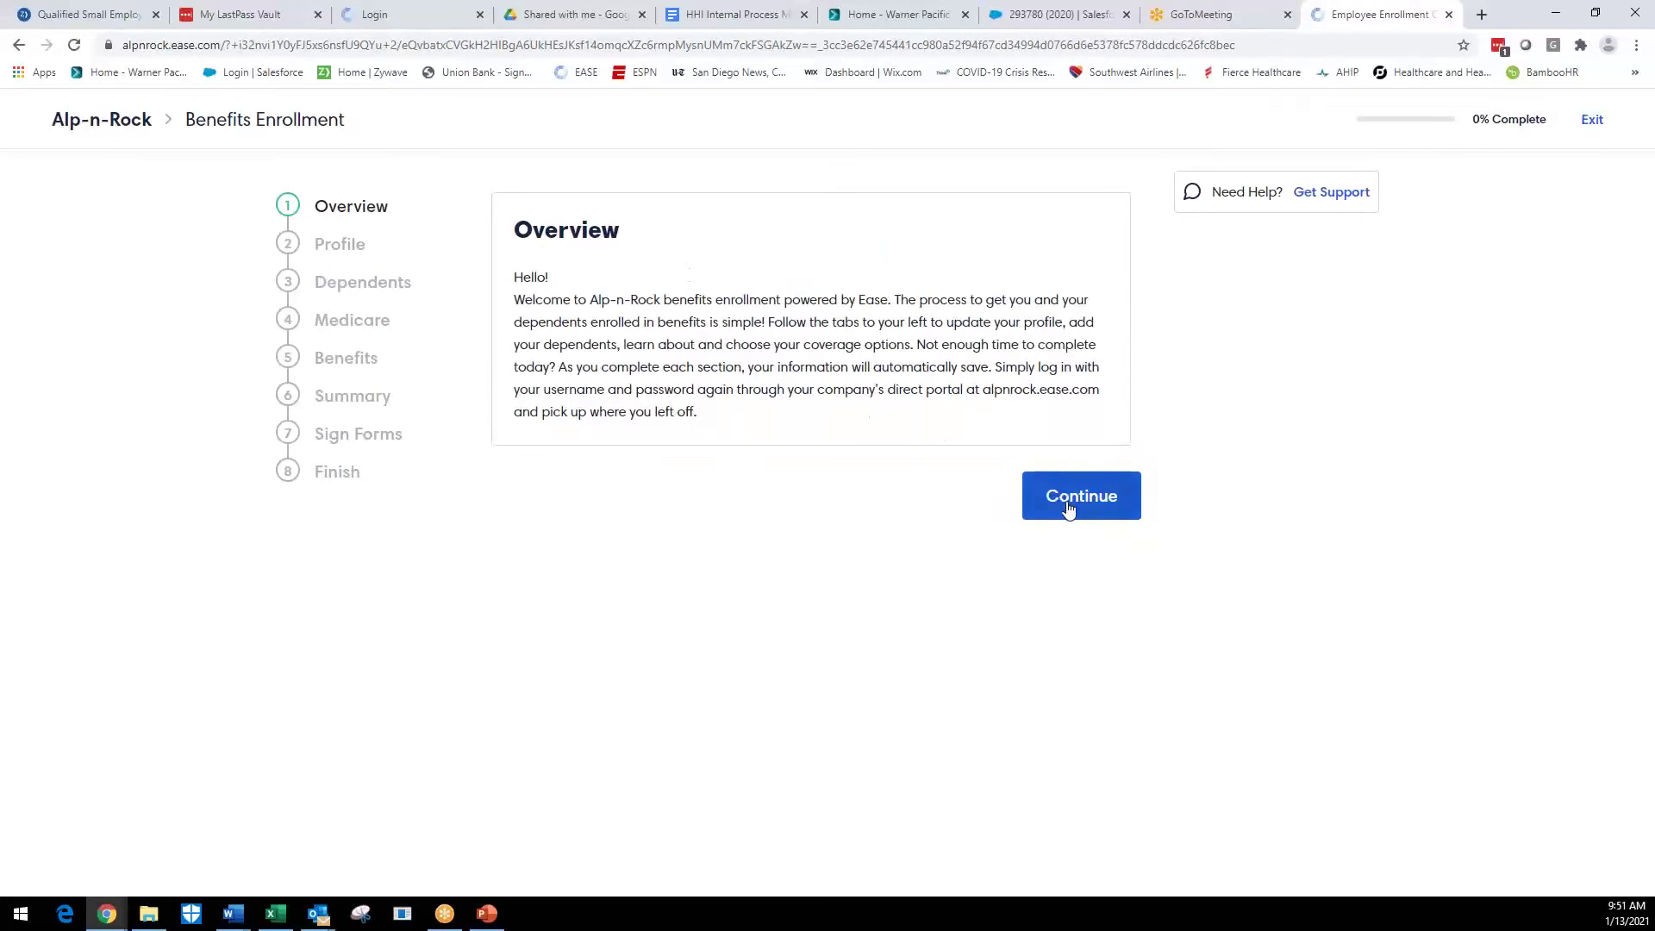
{"action": "left_click", "coordinate": [1067, 500]}
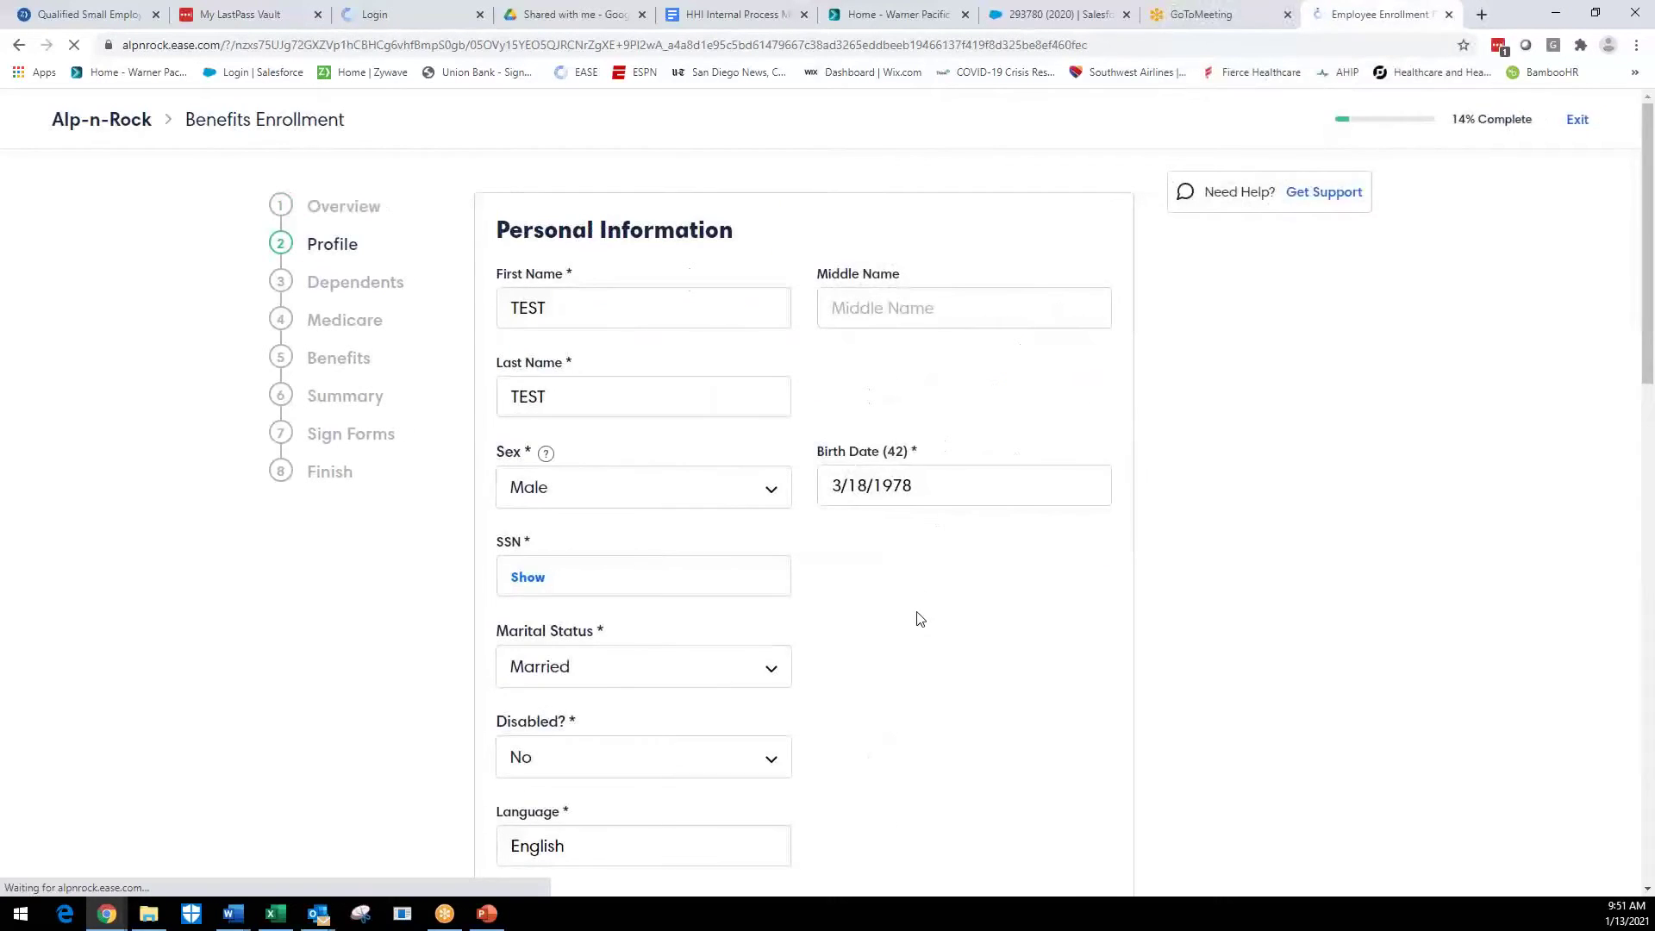
Review the Personal Information form, keep Long Term Disability interest at Yes, and continue.
{"action": "scroll", "coordinate": [921, 621], "scroll_direction": "down", "scroll_amount": 4}
{"action": "scroll", "coordinate": [920, 621], "scroll_direction": "down", "scroll_amount": 8}
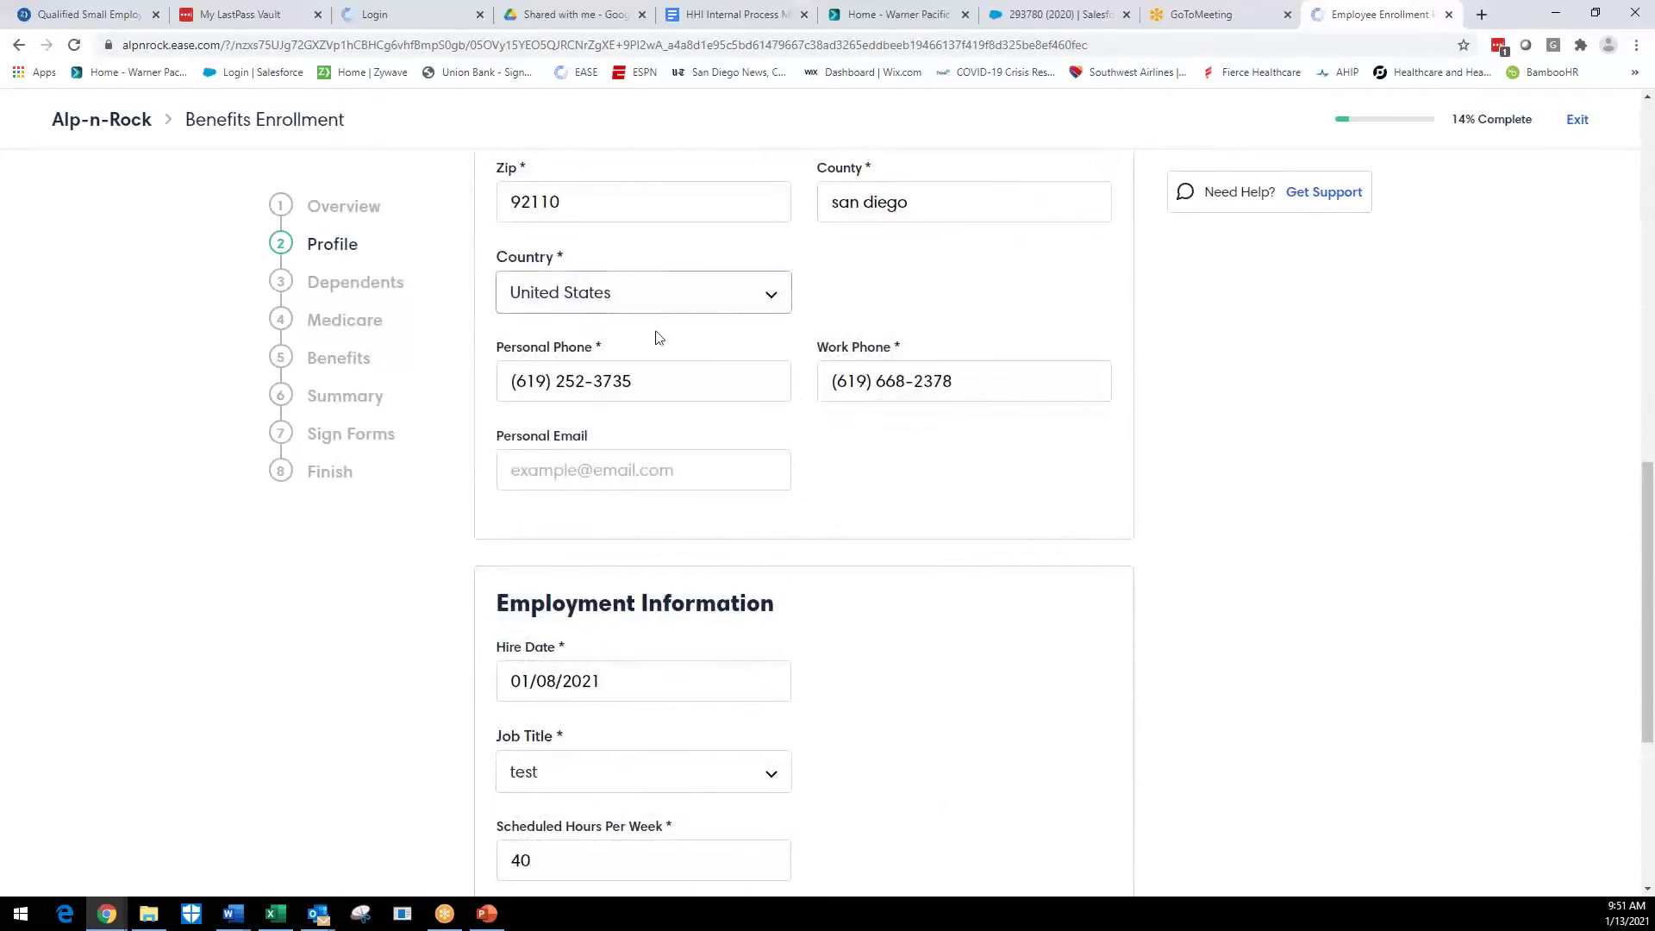
{"action": "scroll", "coordinate": [900, 473], "scroll_direction": "down", "scroll_amount": 2}
{"action": "scroll", "coordinate": [912, 470], "scroll_direction": "down", "scroll_amount": 3}
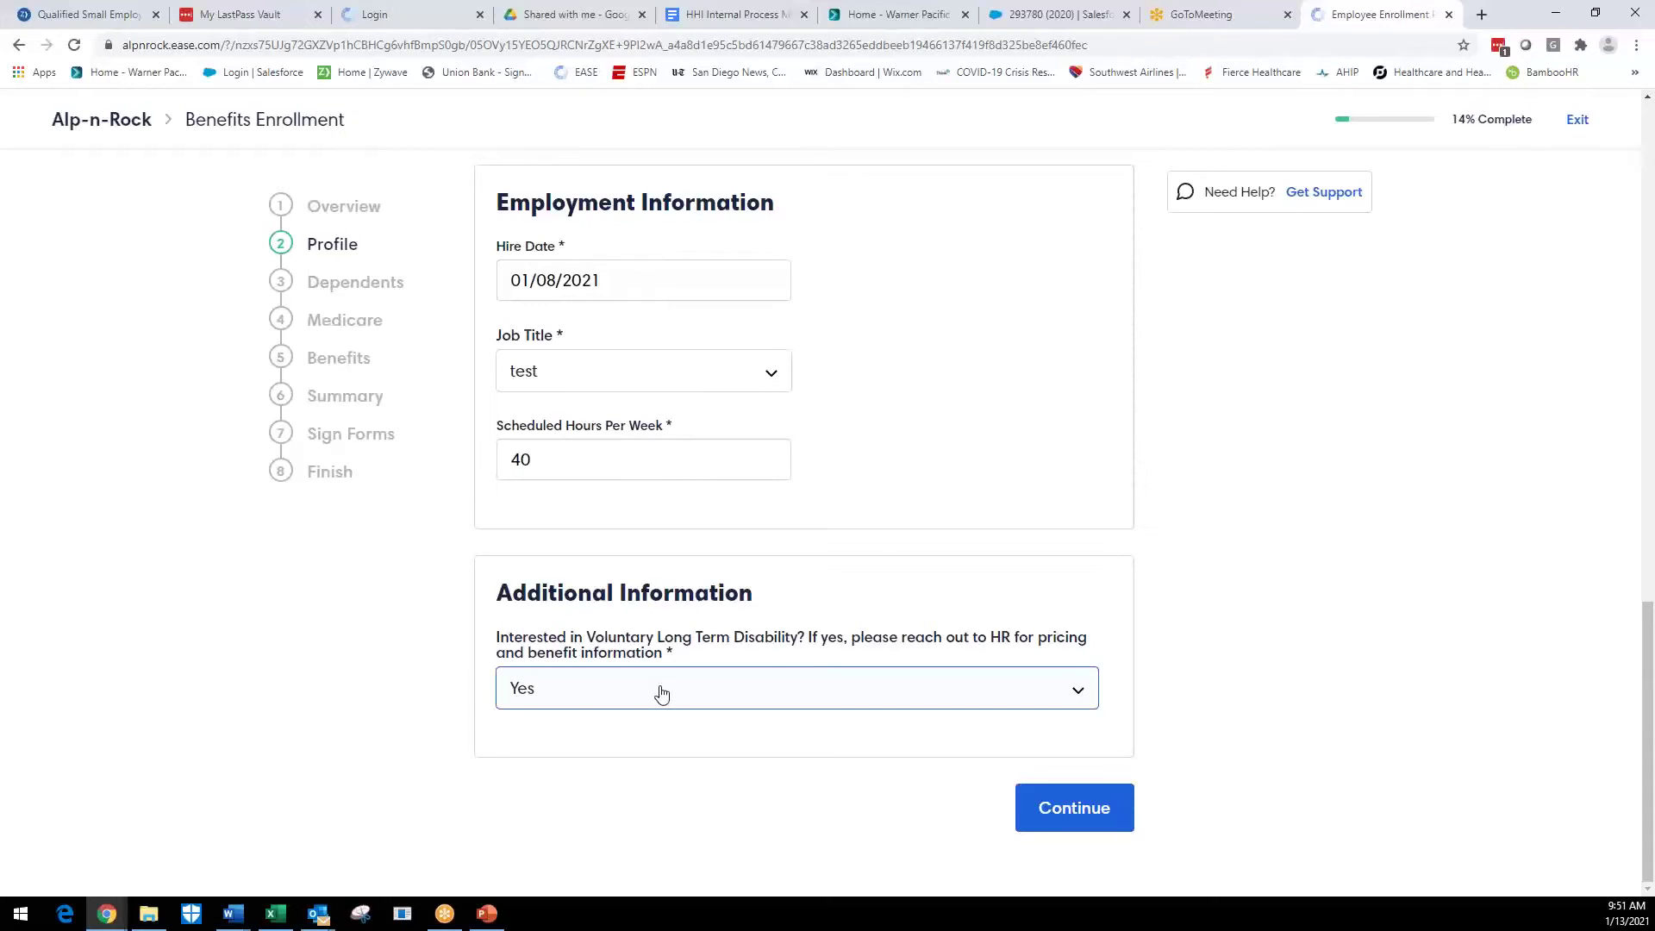
{"action": "left_click", "coordinate": [662, 694]}
{"action": "left_click", "coordinate": [661, 692]}
{"action": "left_click", "coordinate": [1083, 810]}
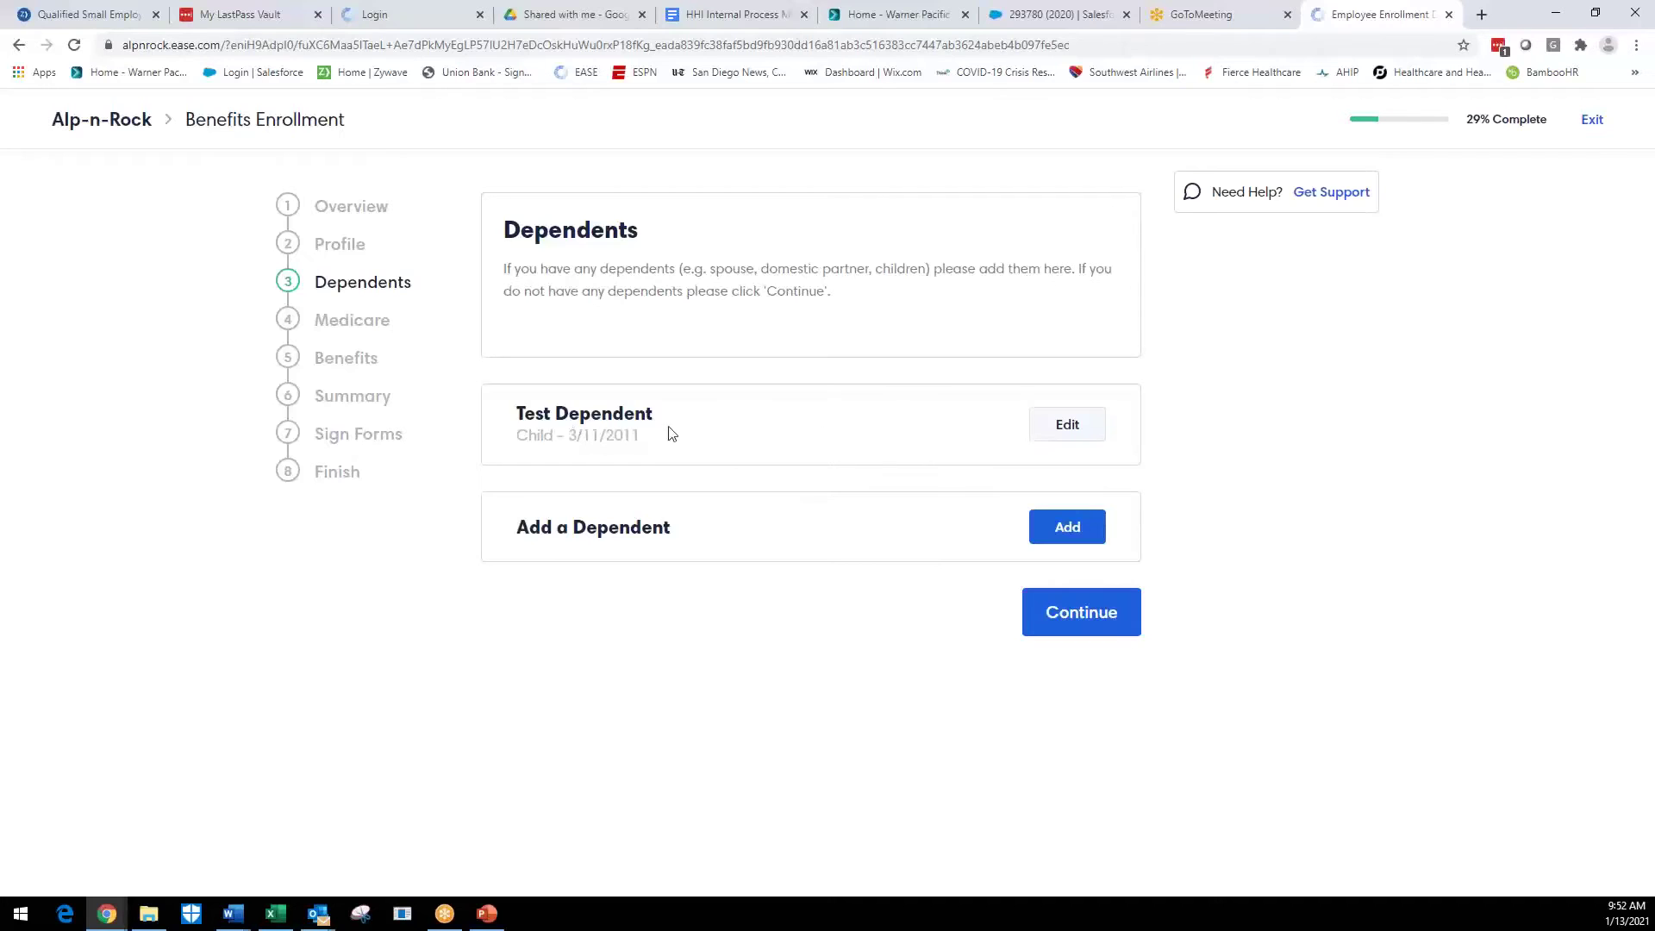
Skip past Dependents and Medicare, and enroll both the employee and child in medical.
{"action": "left_click", "coordinate": [1050, 627]}
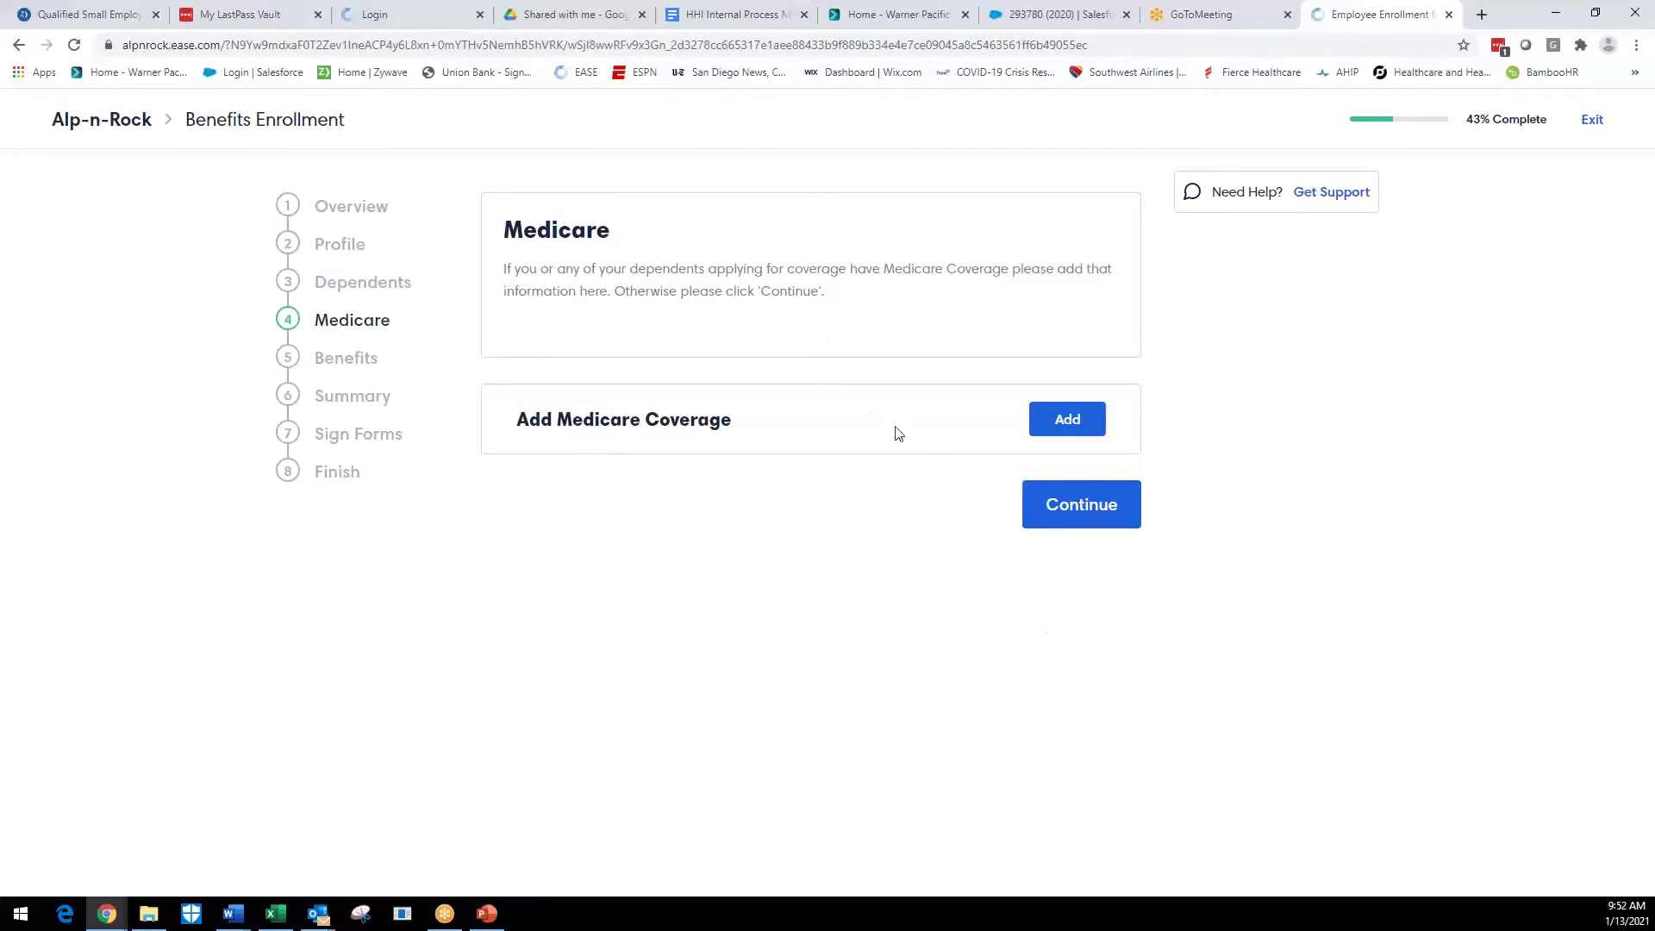
{"action": "left_click", "coordinate": [1050, 504]}
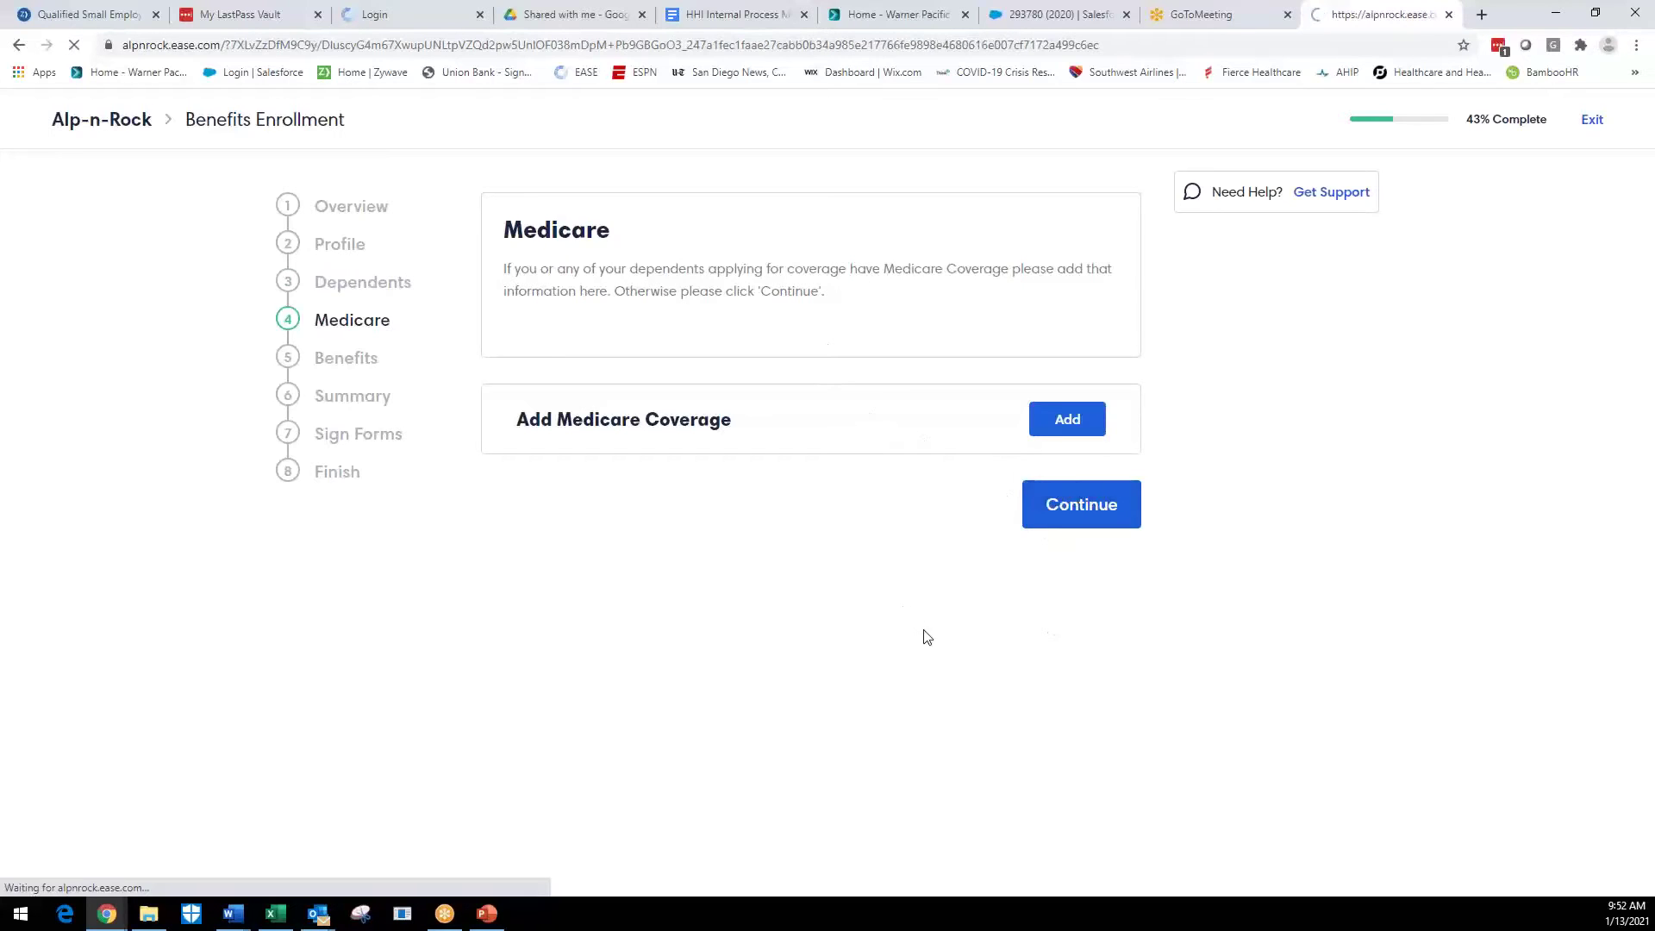
{"action": "scroll", "coordinate": [794, 624], "scroll_direction": "down", "scroll_amount": 2}
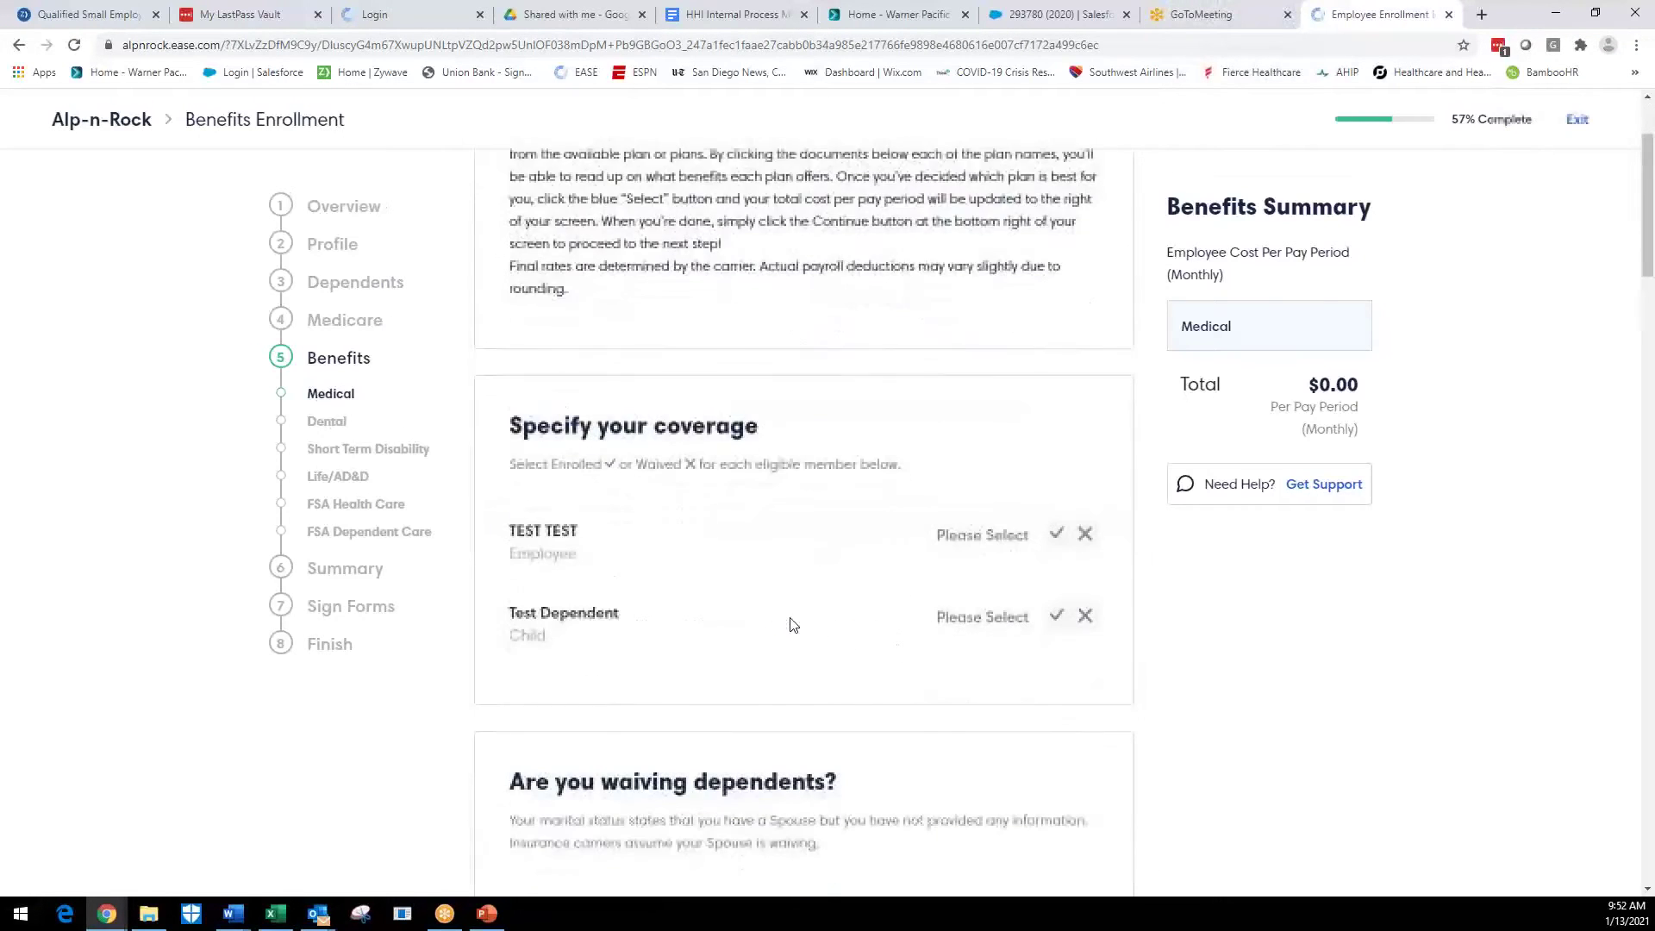
{"action": "scroll", "coordinate": [792, 623], "scroll_direction": "down", "scroll_amount": 1}
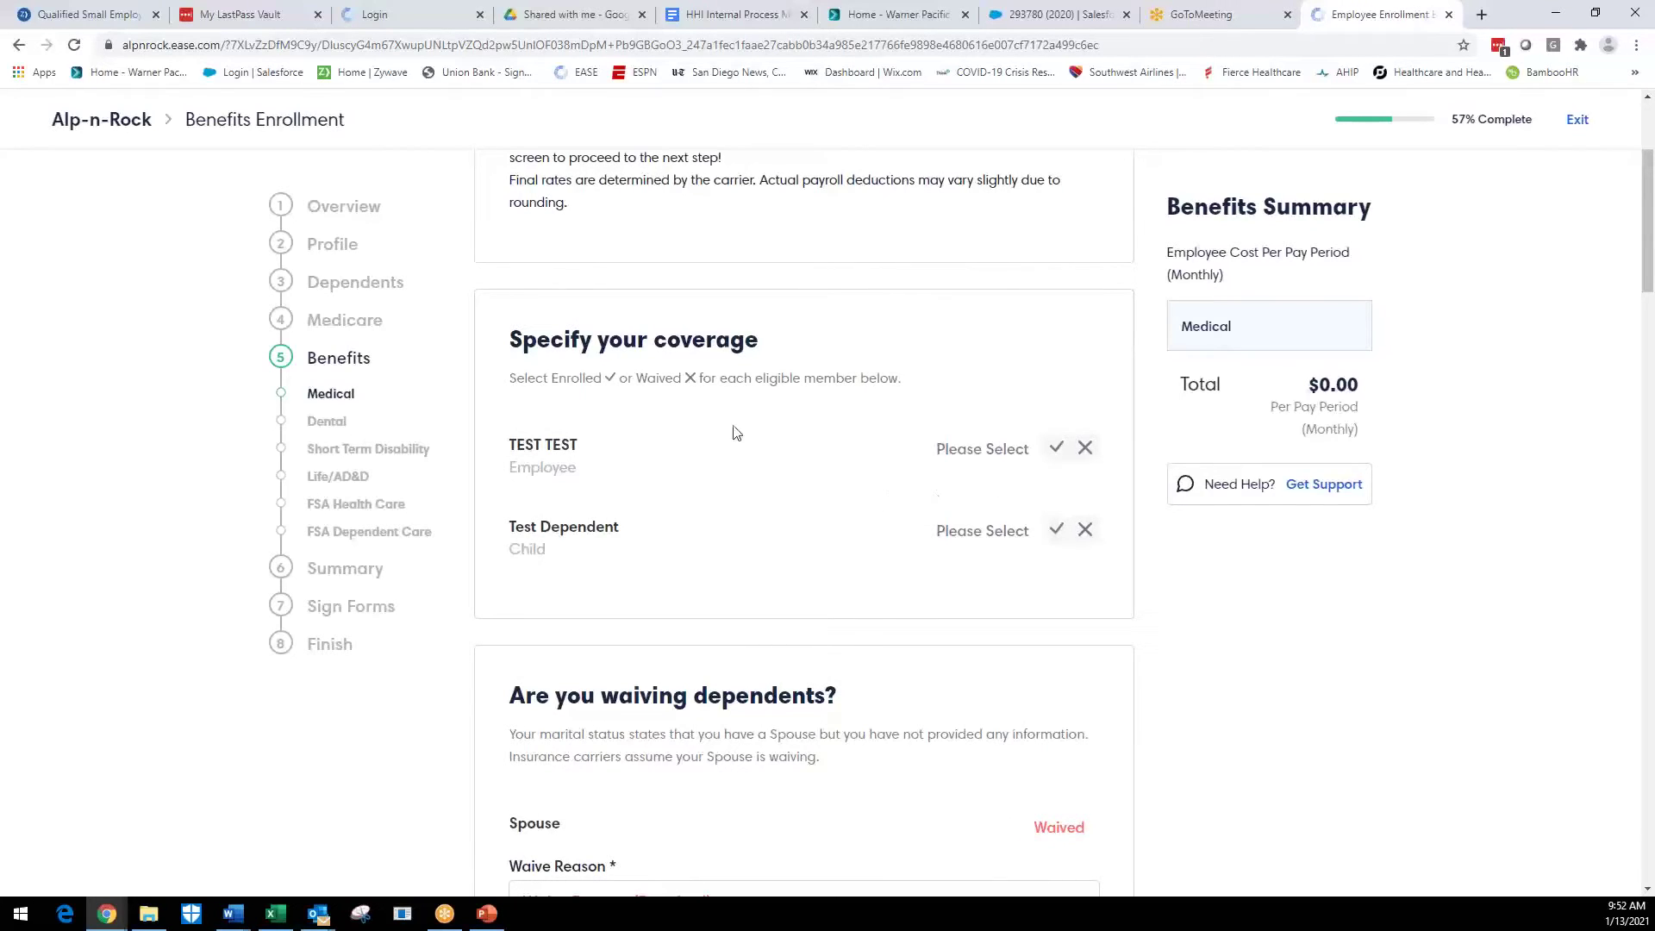
{"action": "left_click", "coordinate": [1059, 450]}
{"action": "left_click", "coordinate": [1060, 531]}
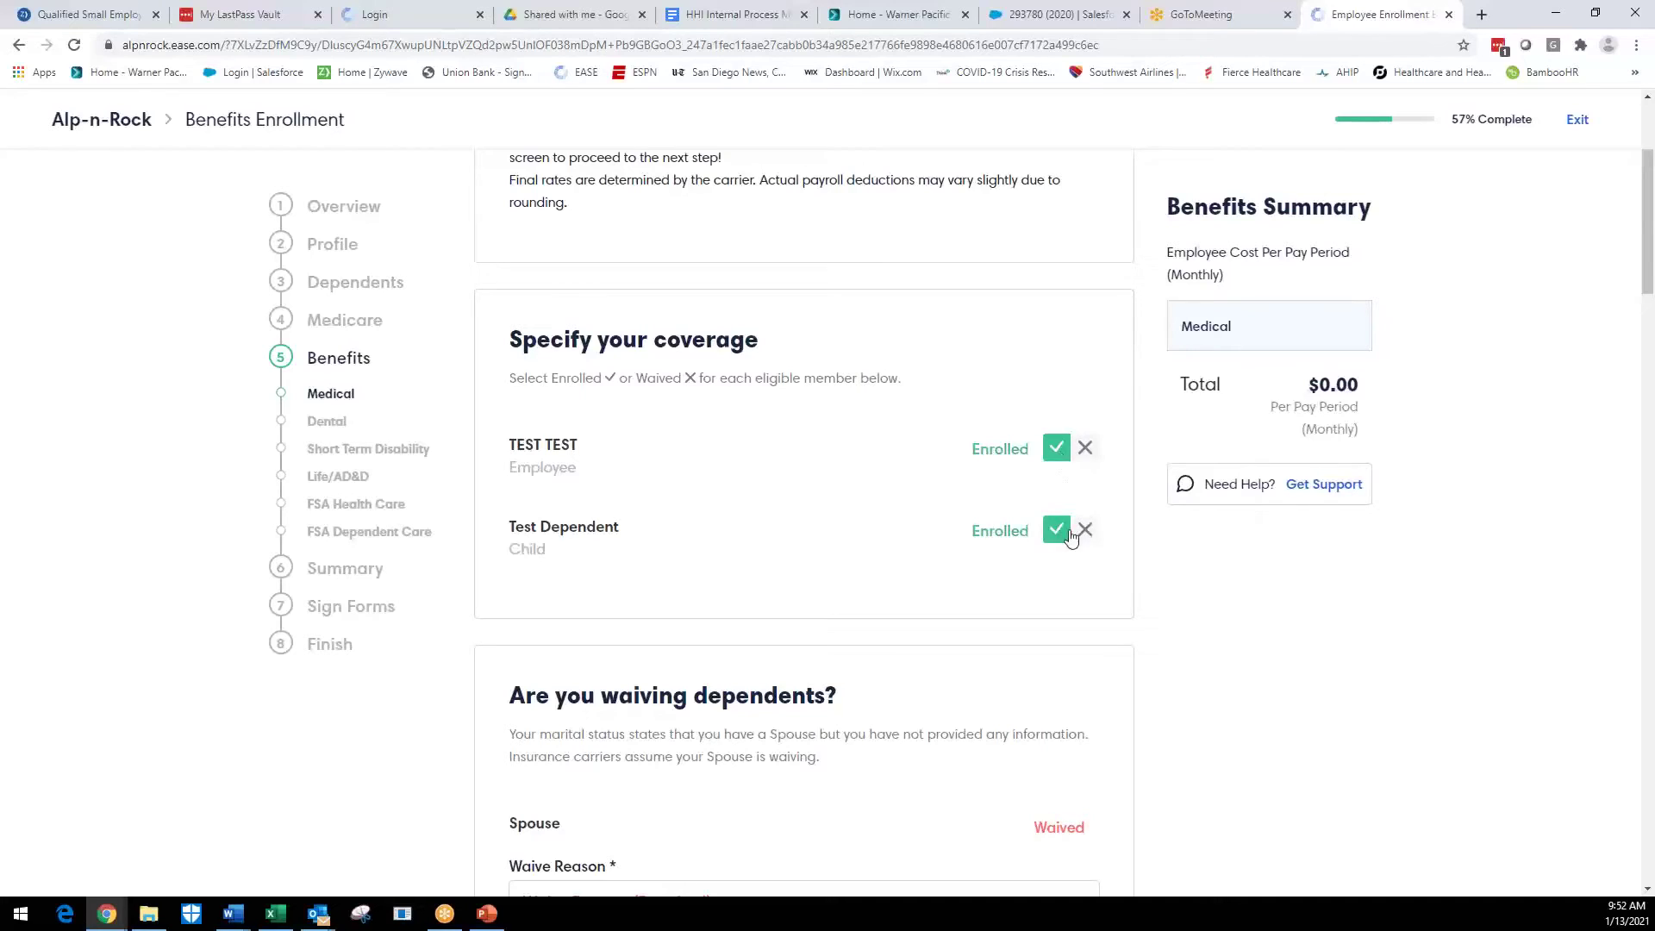
{"action": "left_click", "coordinate": [1083, 531]}
{"action": "left_click", "coordinate": [1084, 450]}
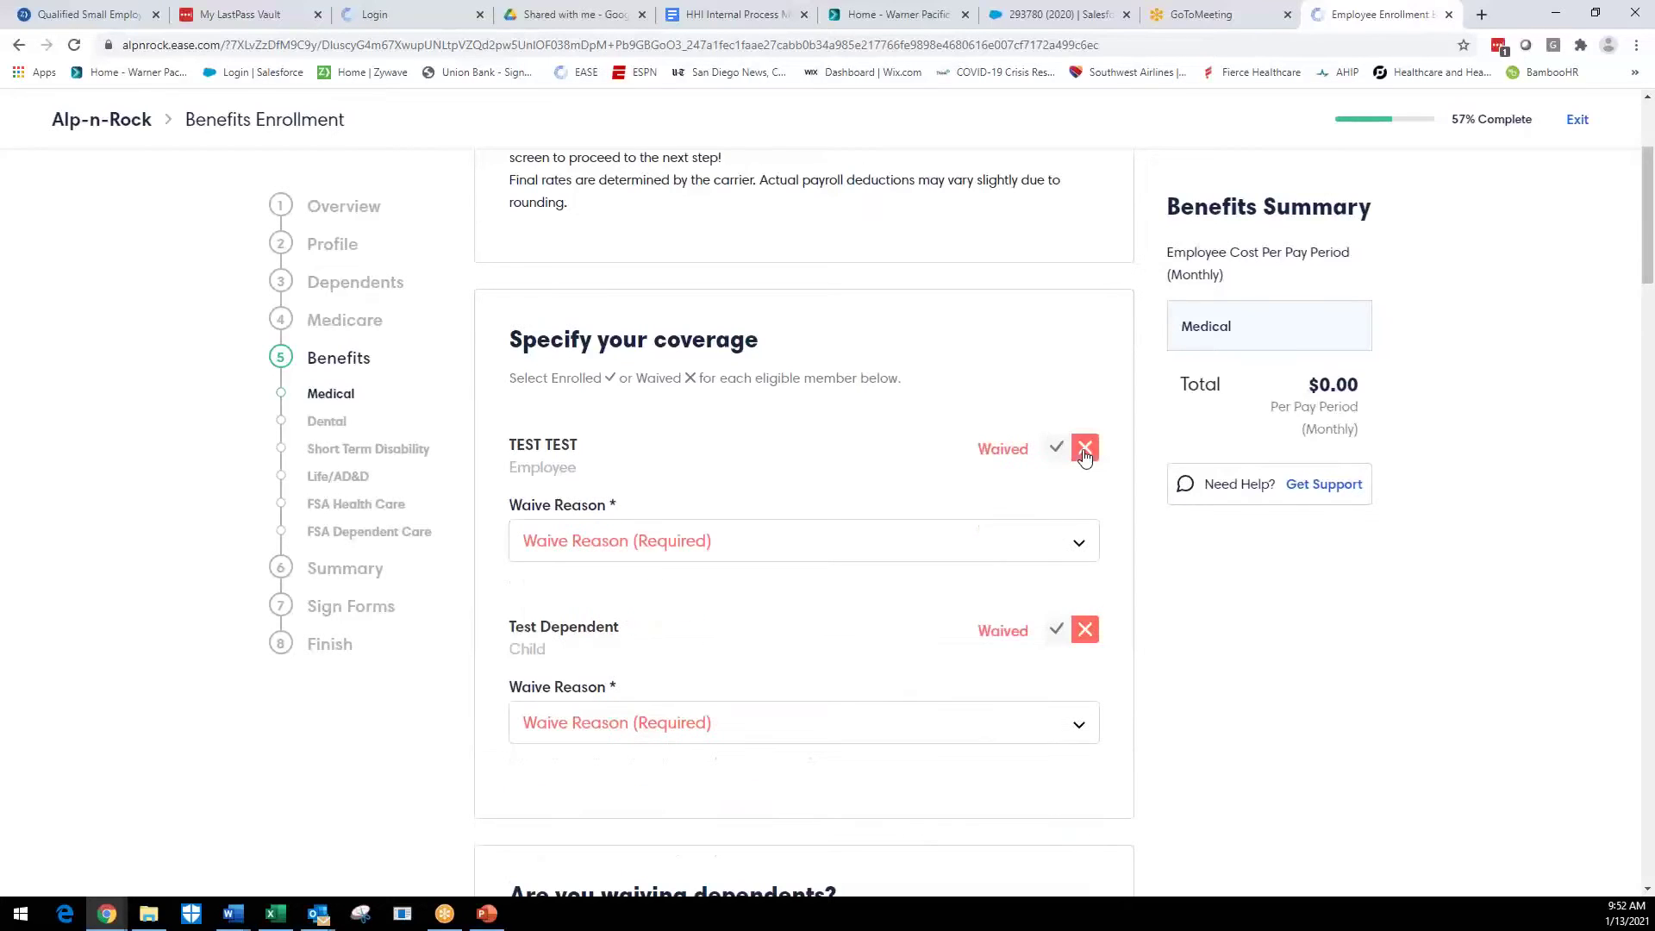
{"action": "left_click", "coordinate": [1056, 455]}
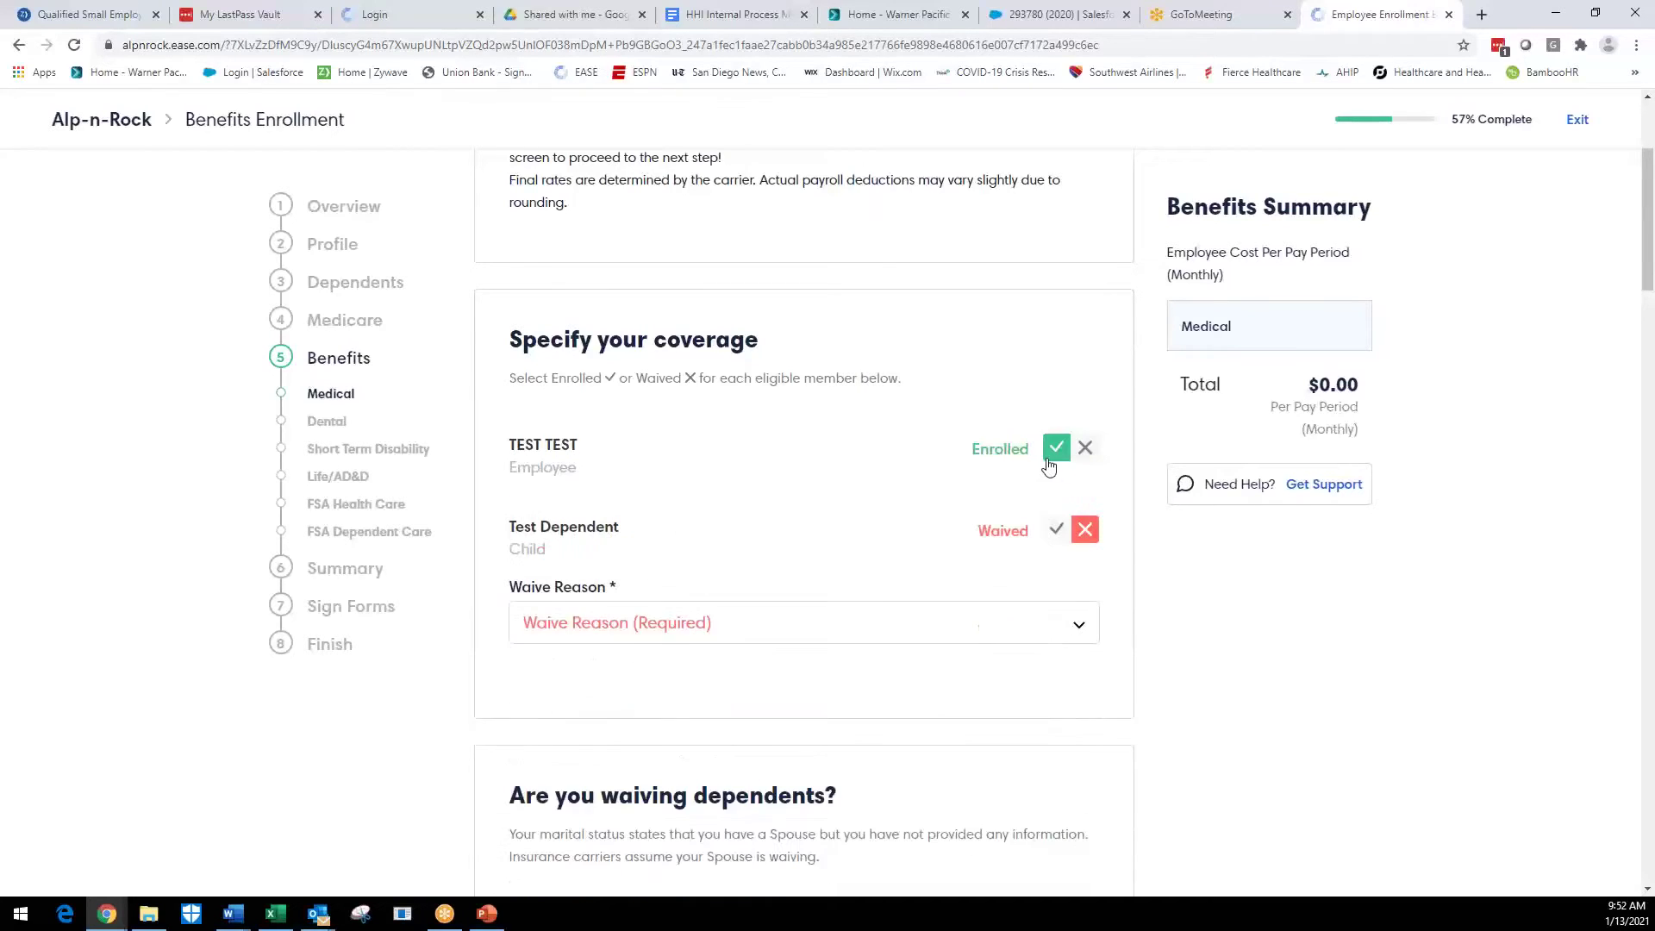
{"action": "left_click", "coordinate": [1057, 529]}
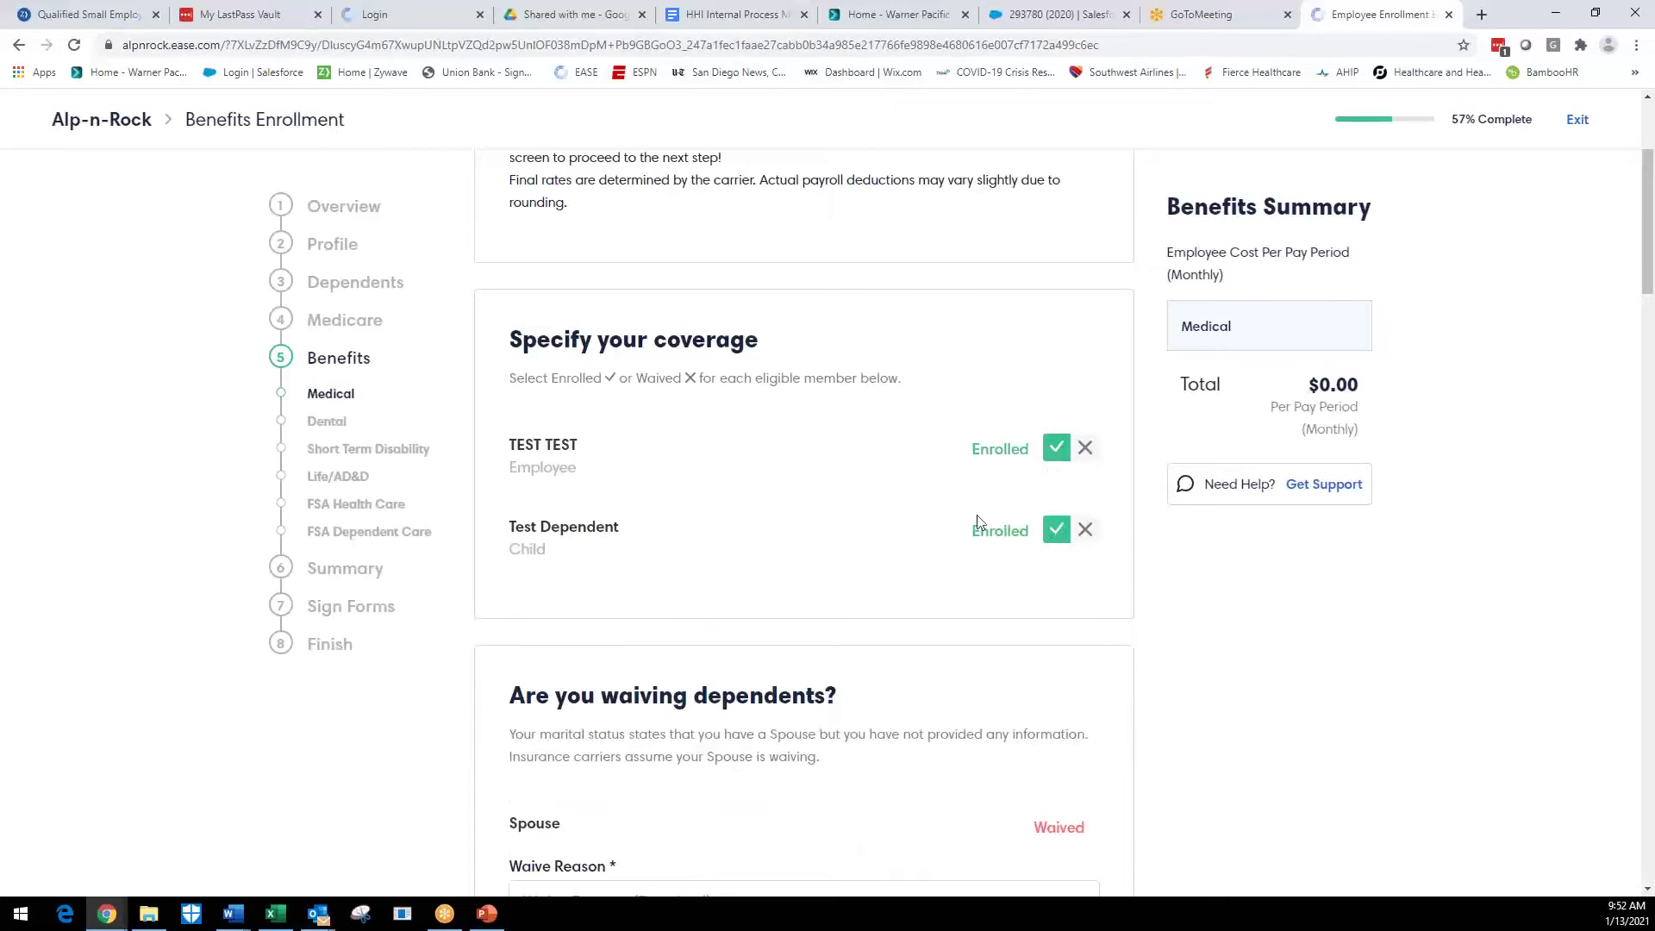
Waive the spouse for Spouse's group plan, entering carrier anthem and a group number.
{"action": "scroll", "coordinate": [974, 517], "scroll_direction": "down", "scroll_amount": 7}
{"action": "scroll", "coordinate": [961, 513], "scroll_direction": "up", "scroll_amount": 2}
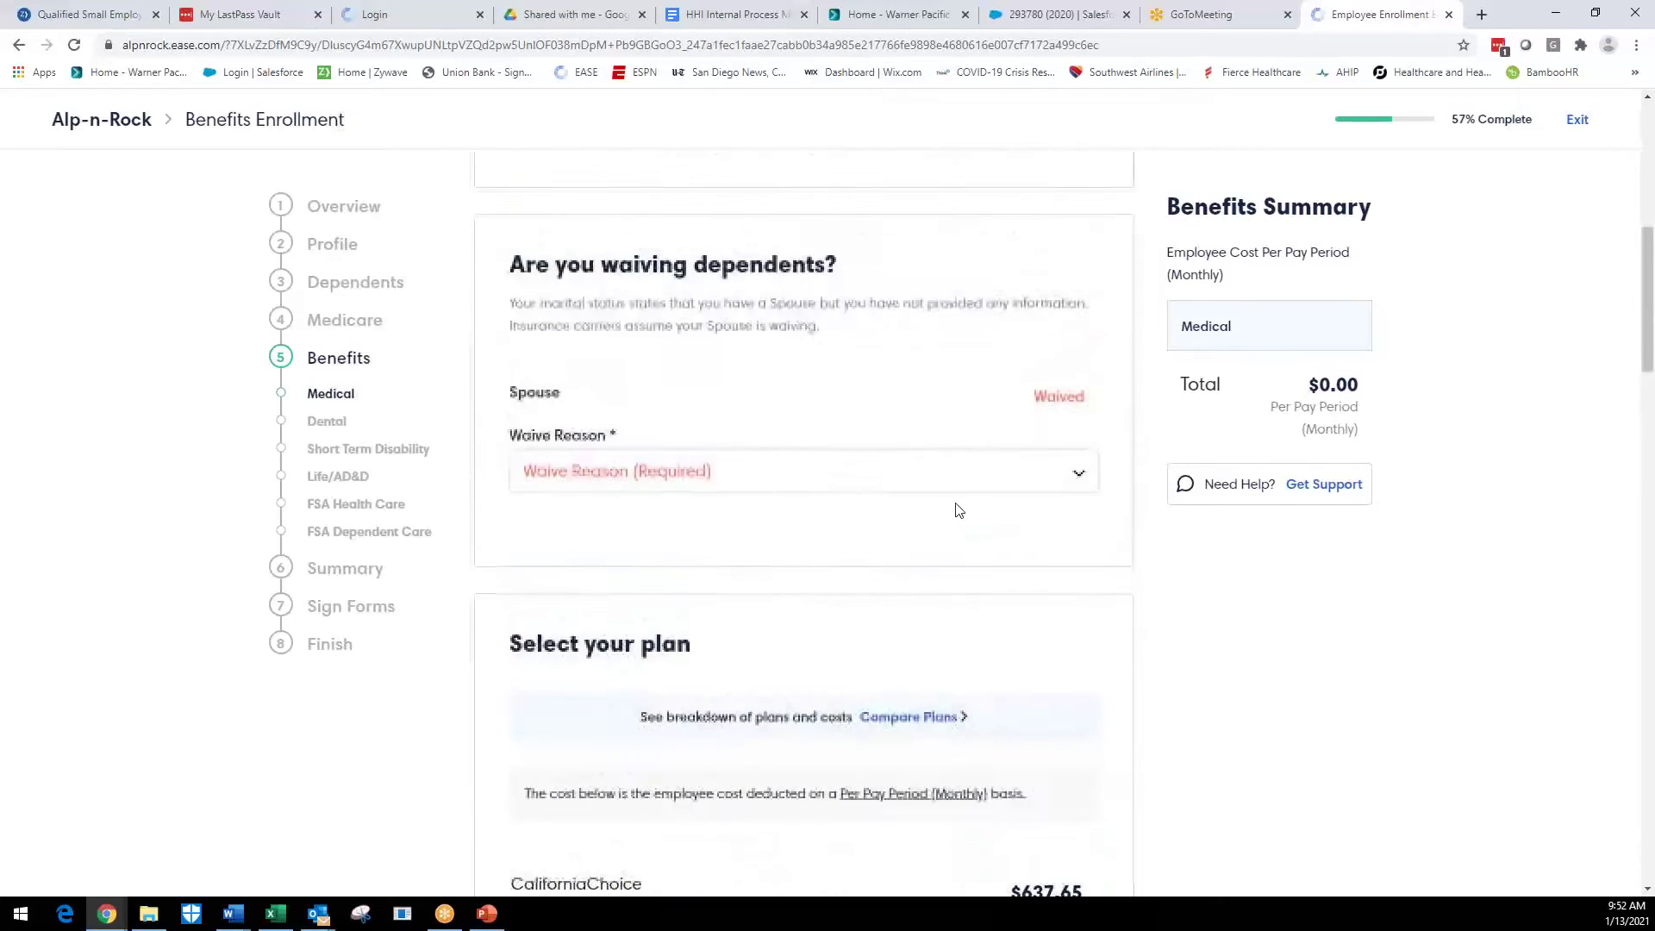
{"action": "left_click", "coordinate": [953, 480]}
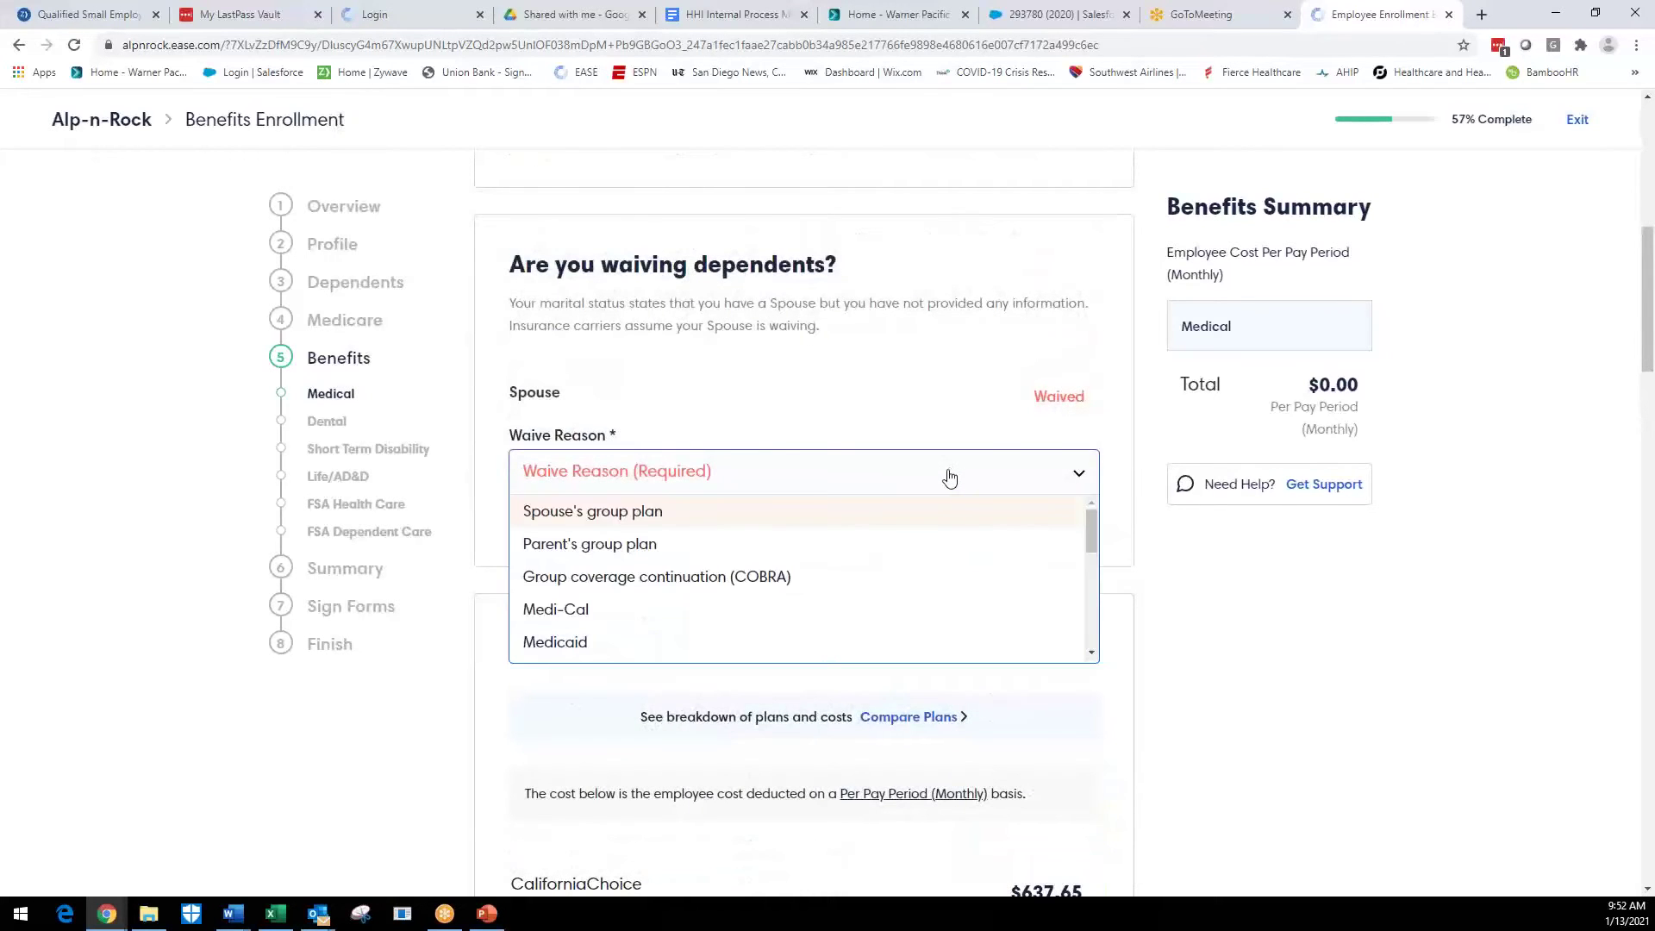
{"action": "left_click", "coordinate": [684, 517]}
{"action": "left_click", "coordinate": [655, 559]}
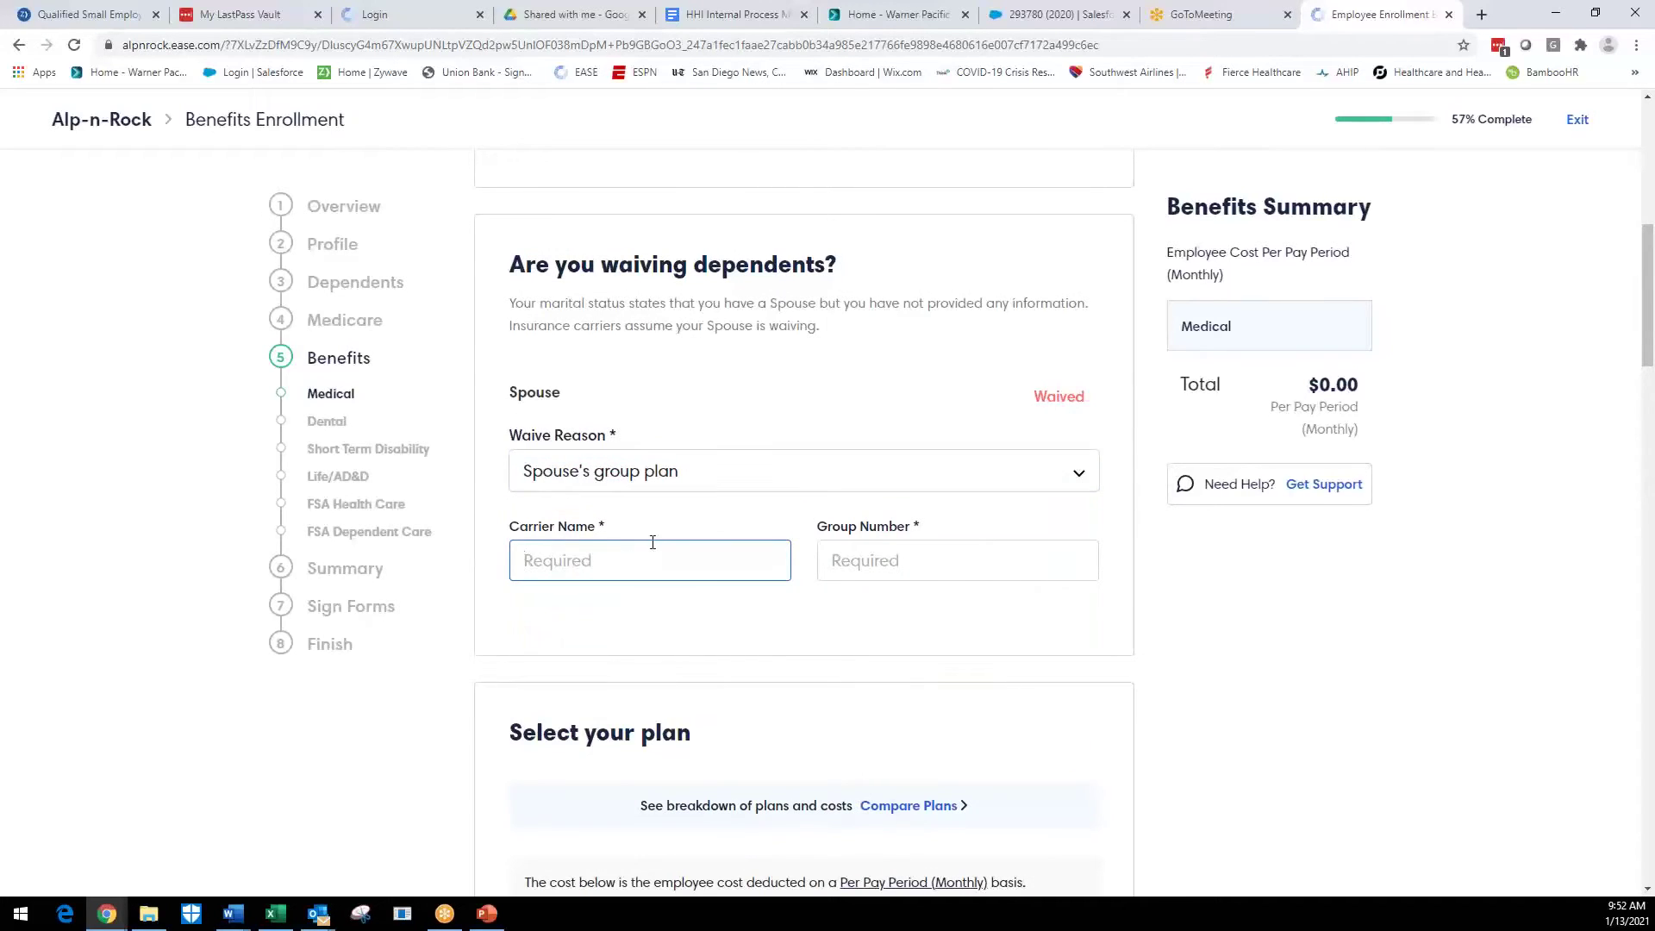
{"action": "type", "text": "anthem"}
{"action": "type", "text": "123456"}
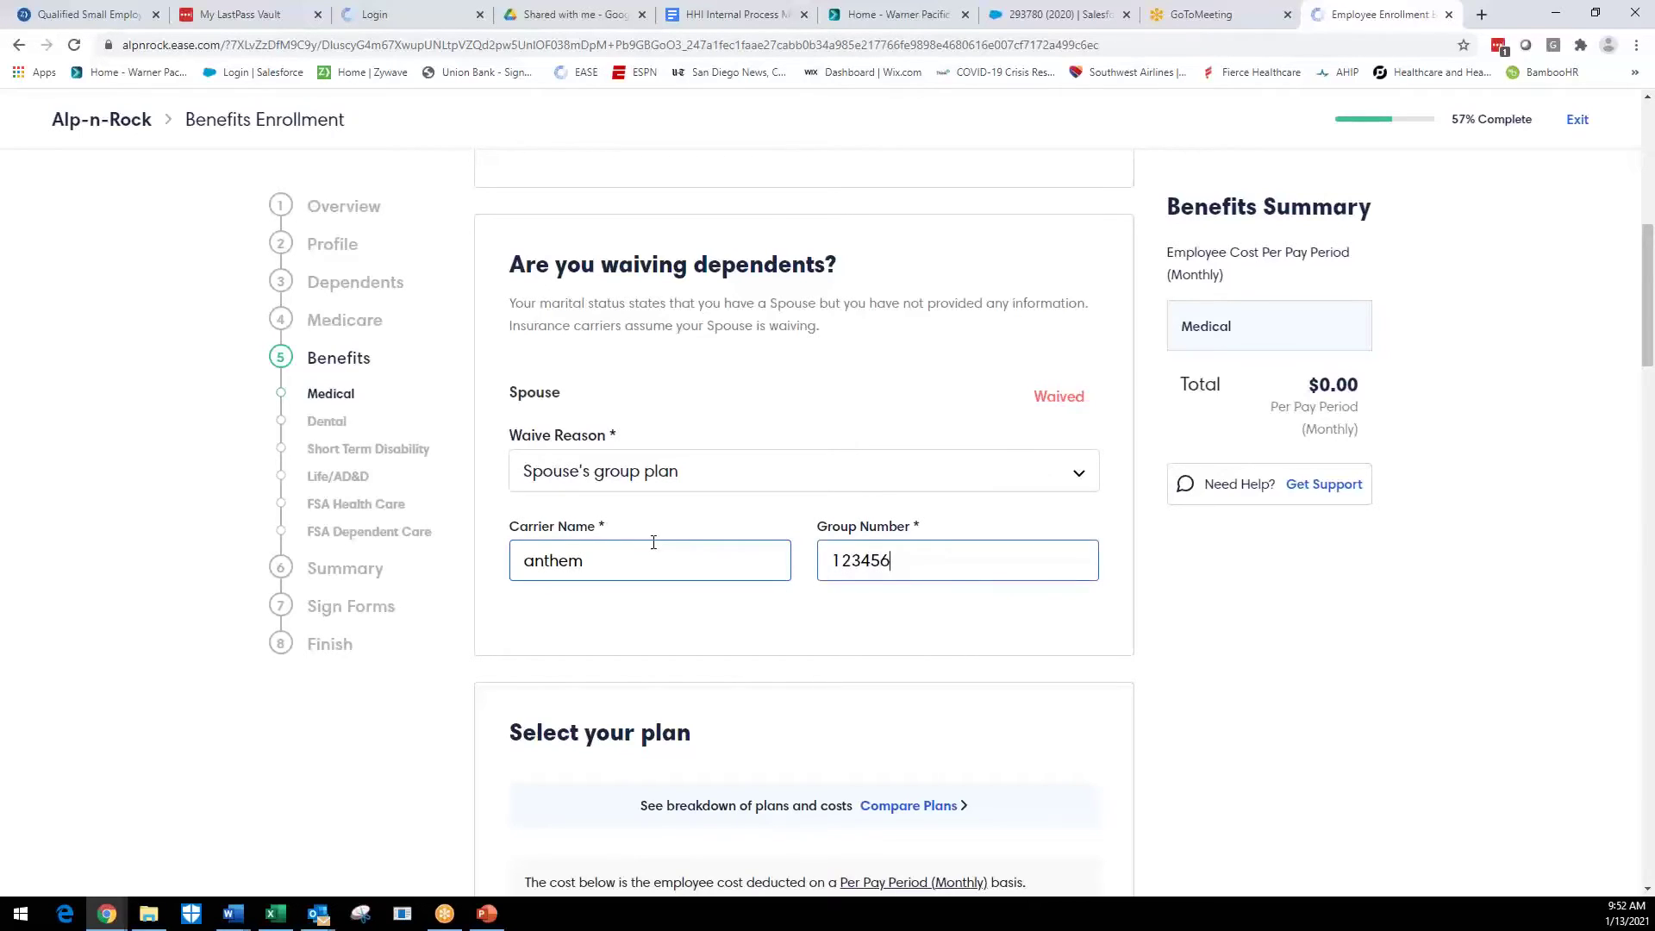
{"action": "scroll", "coordinate": [1109, 646], "scroll_direction": "down", "scroll_amount": 5}
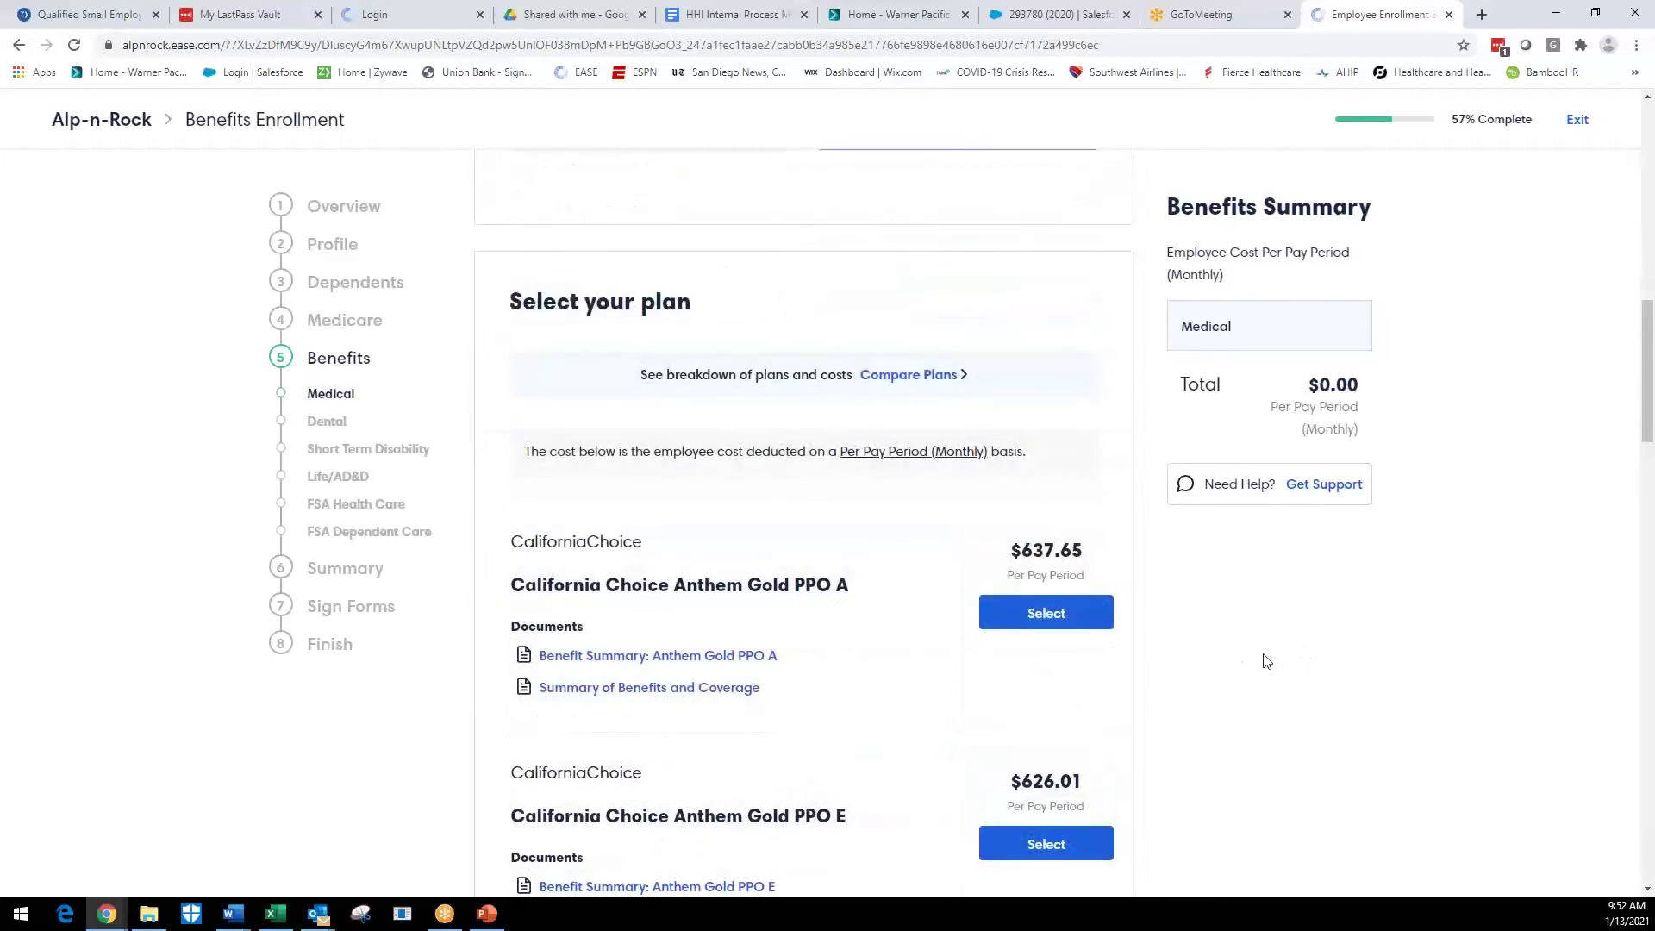
Select the California Choice Anthem Gold PPO E medical plan.
{"action": "scroll", "coordinate": [1261, 659], "scroll_direction": "down", "scroll_amount": 2}
{"action": "left_click", "coordinate": [1052, 447]}
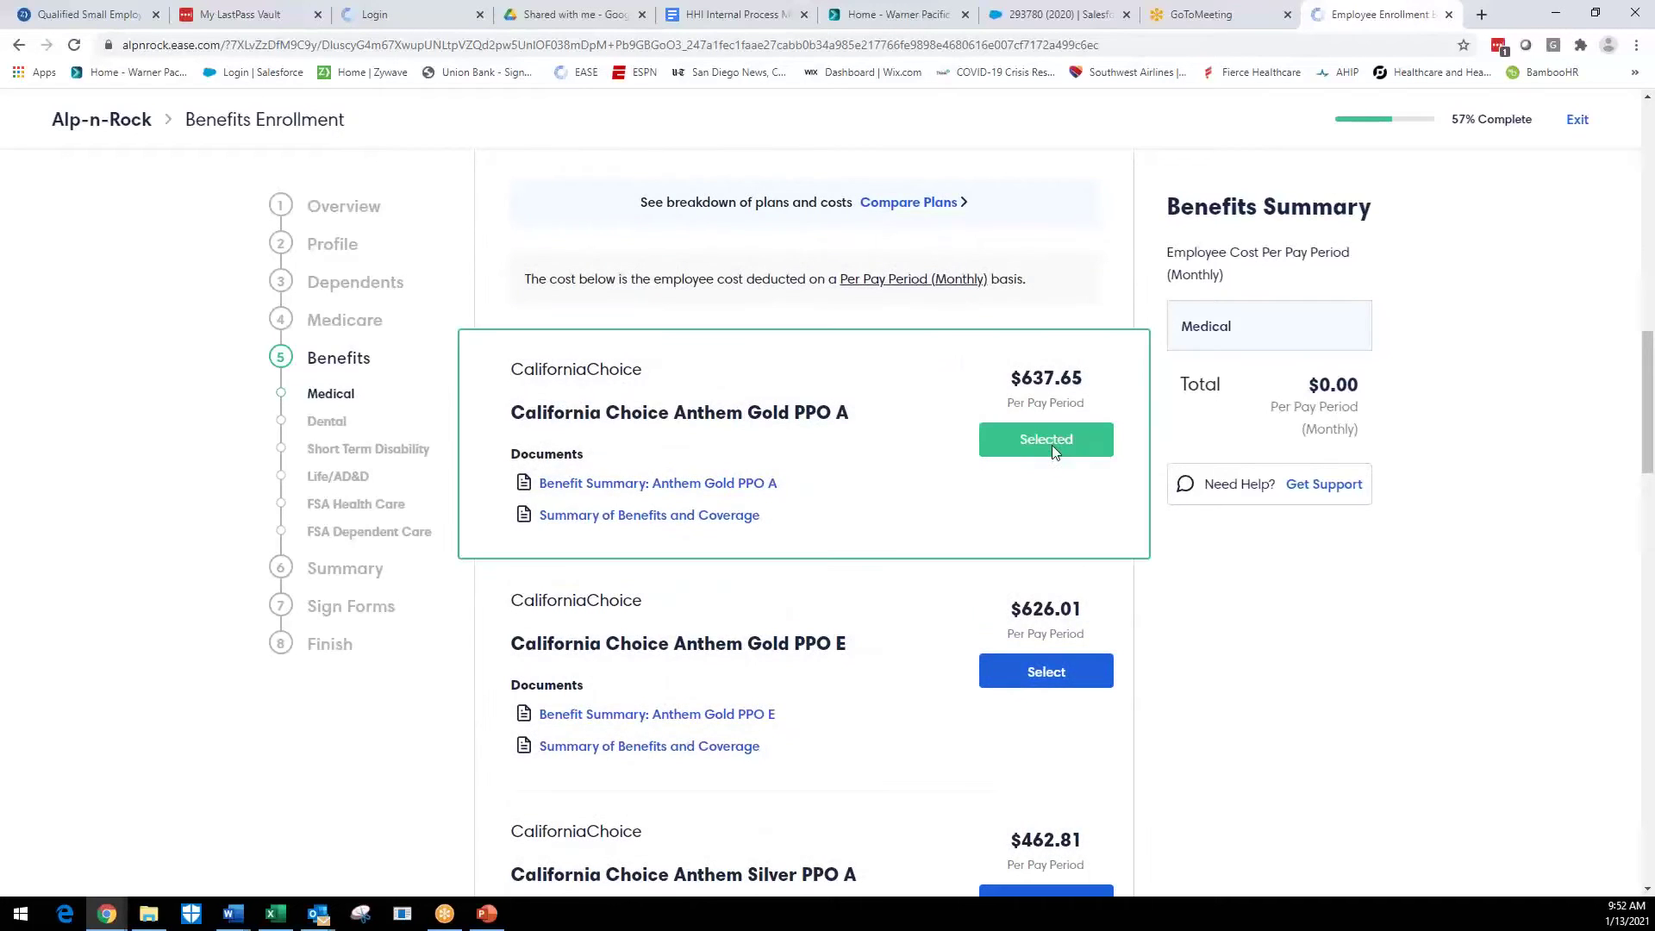
{"action": "left_click", "coordinate": [1023, 684]}
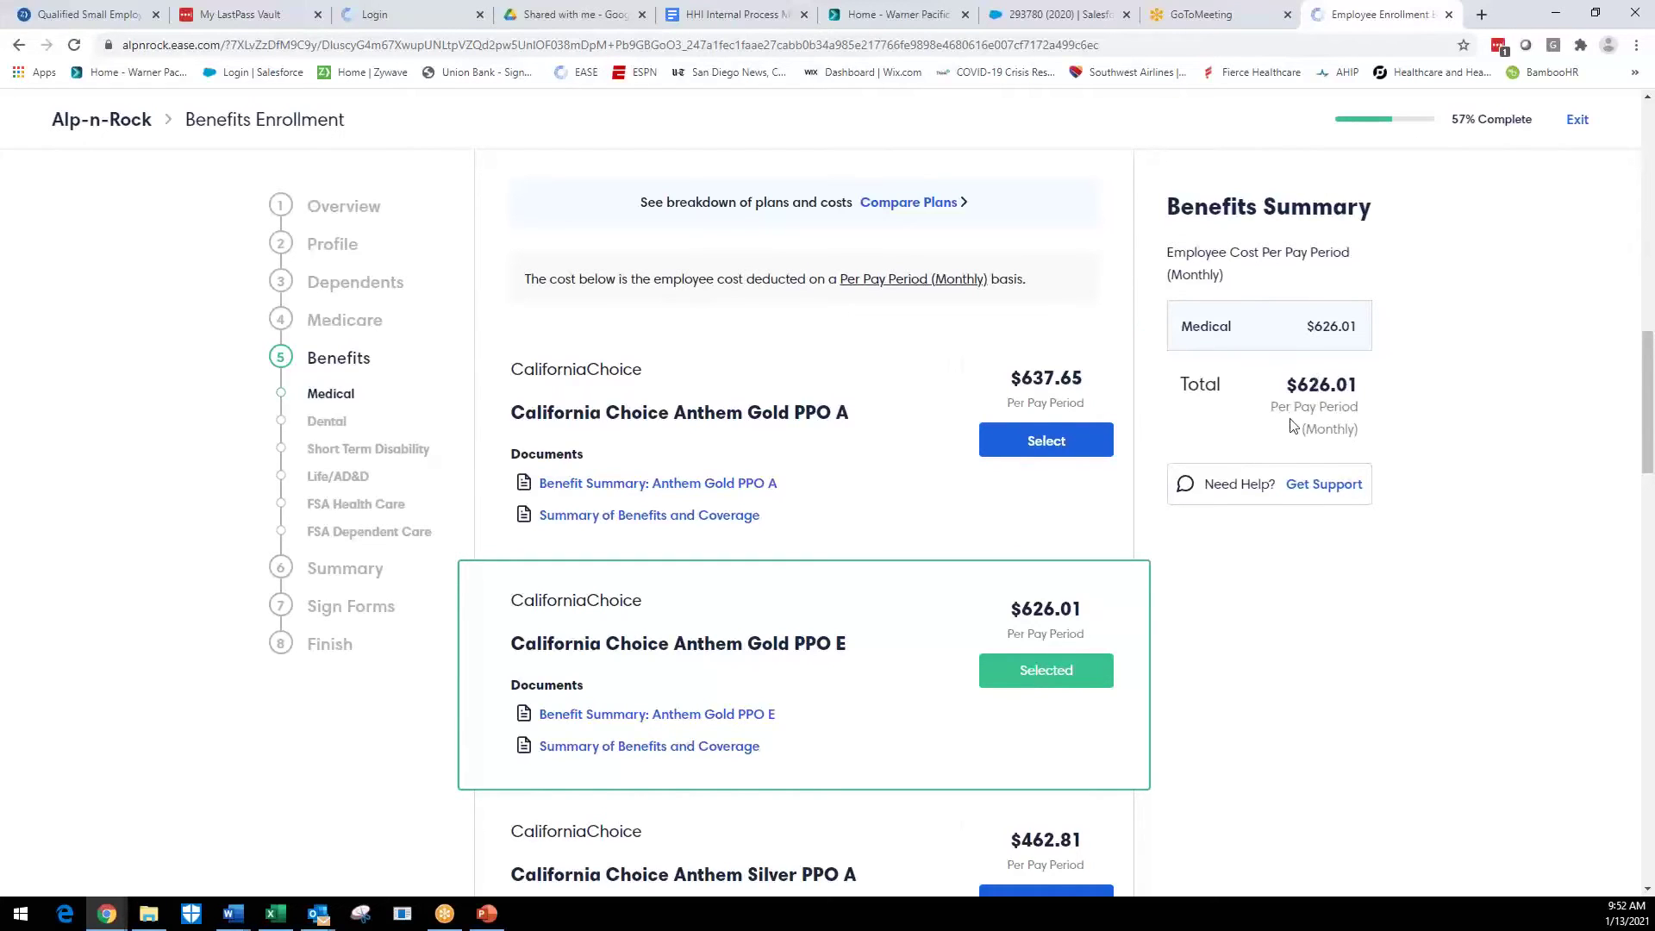
{"action": "scroll", "coordinate": [1109, 407], "scroll_direction": "up", "scroll_amount": 1}
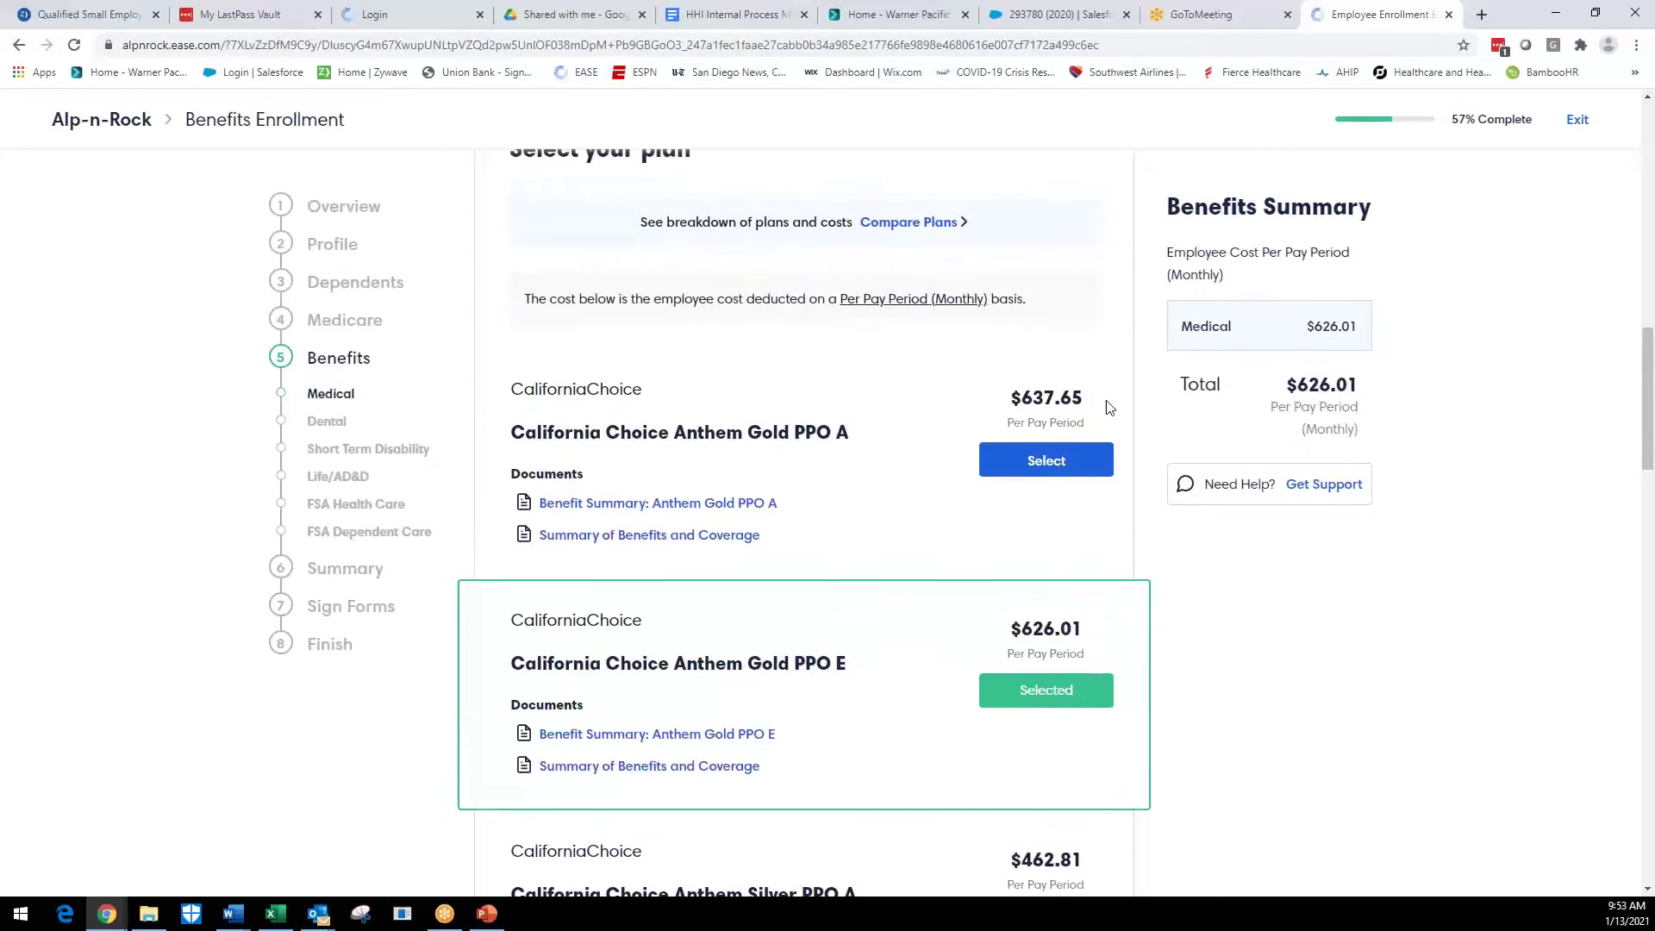
{"action": "scroll", "coordinate": [1107, 405], "scroll_direction": "up", "scroll_amount": 10}
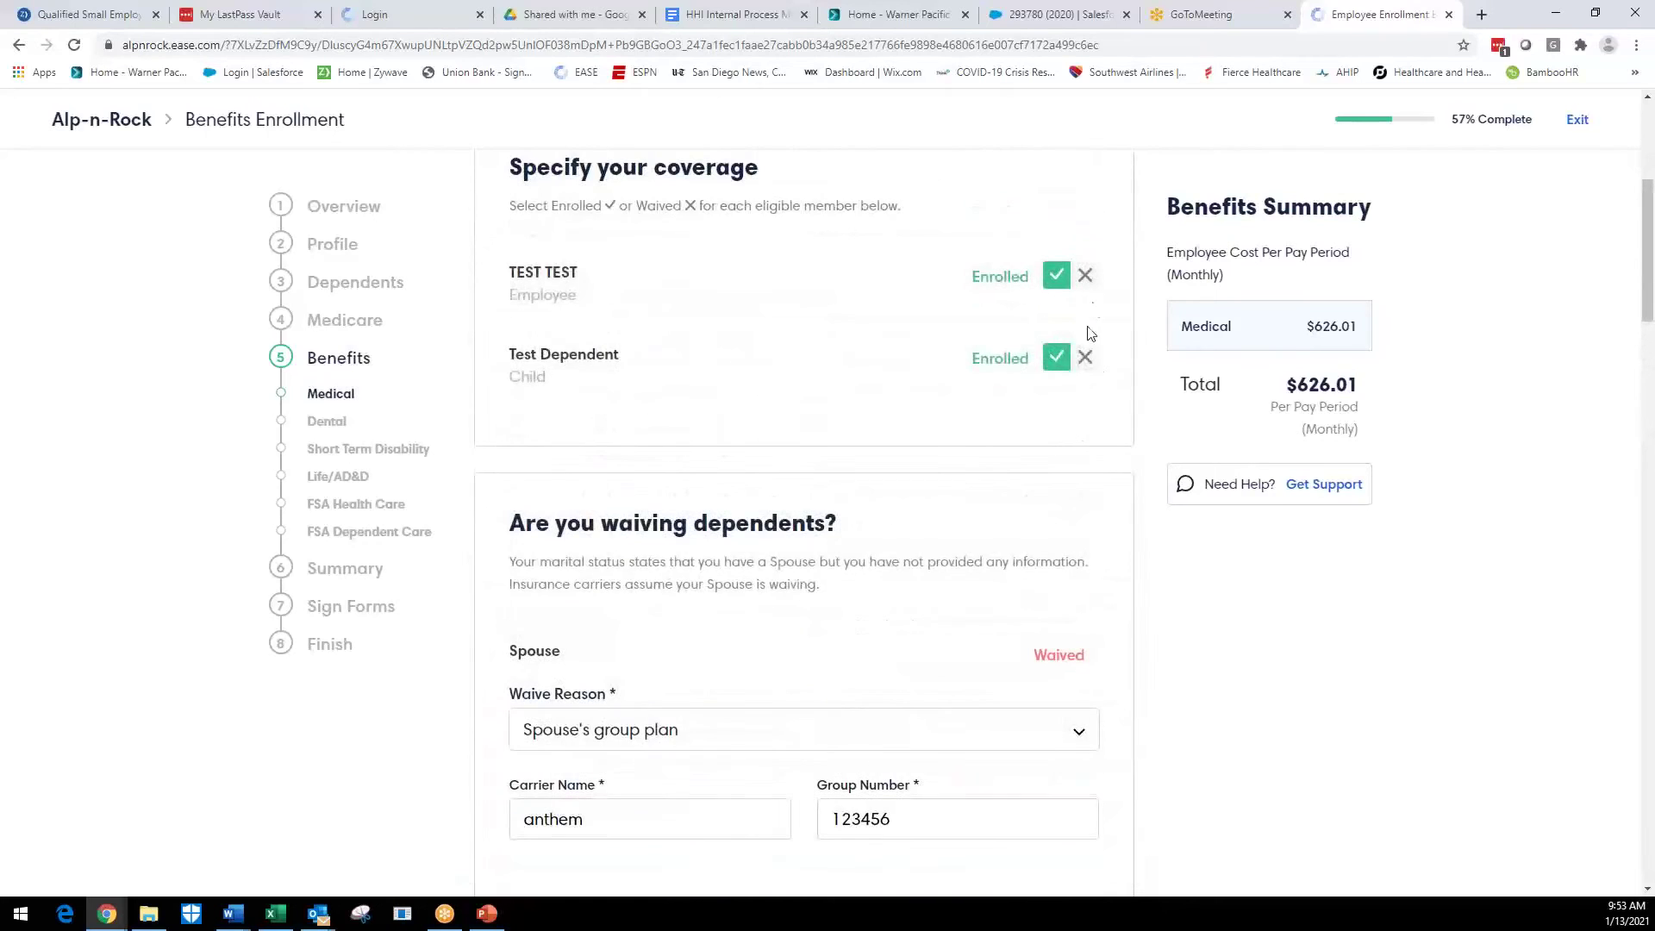
Waive the child for Spouse's group plan, carrier 'sdsddd', group number 1111.
{"action": "left_click", "coordinate": [1084, 356]}
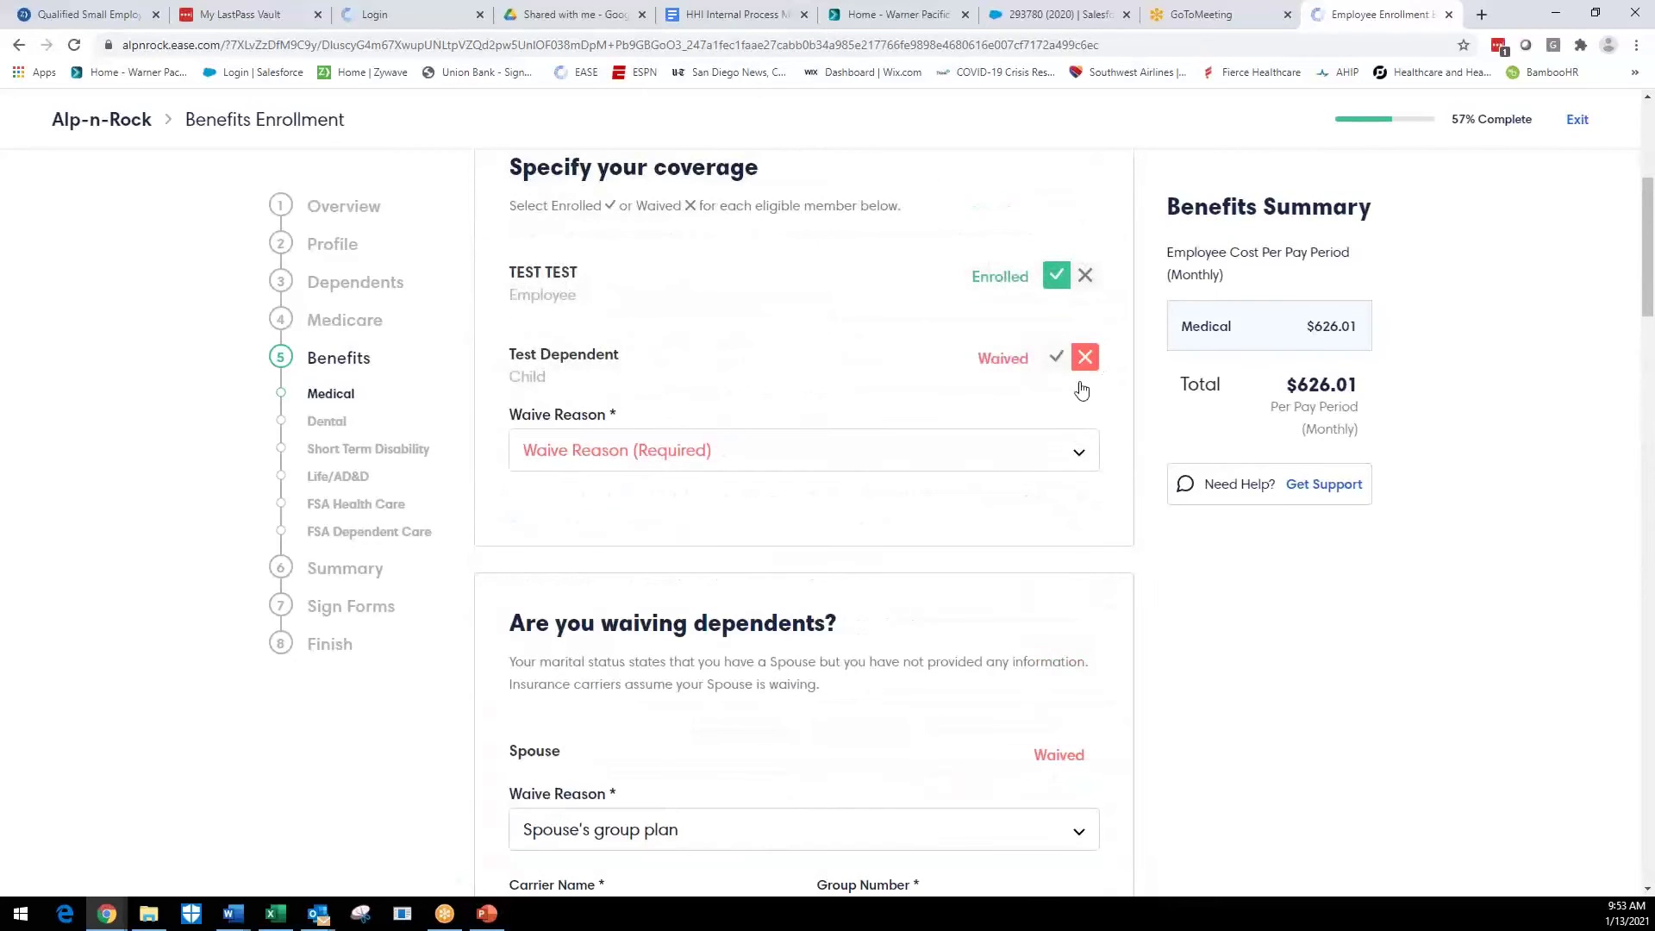
{"action": "left_click", "coordinate": [1068, 458]}
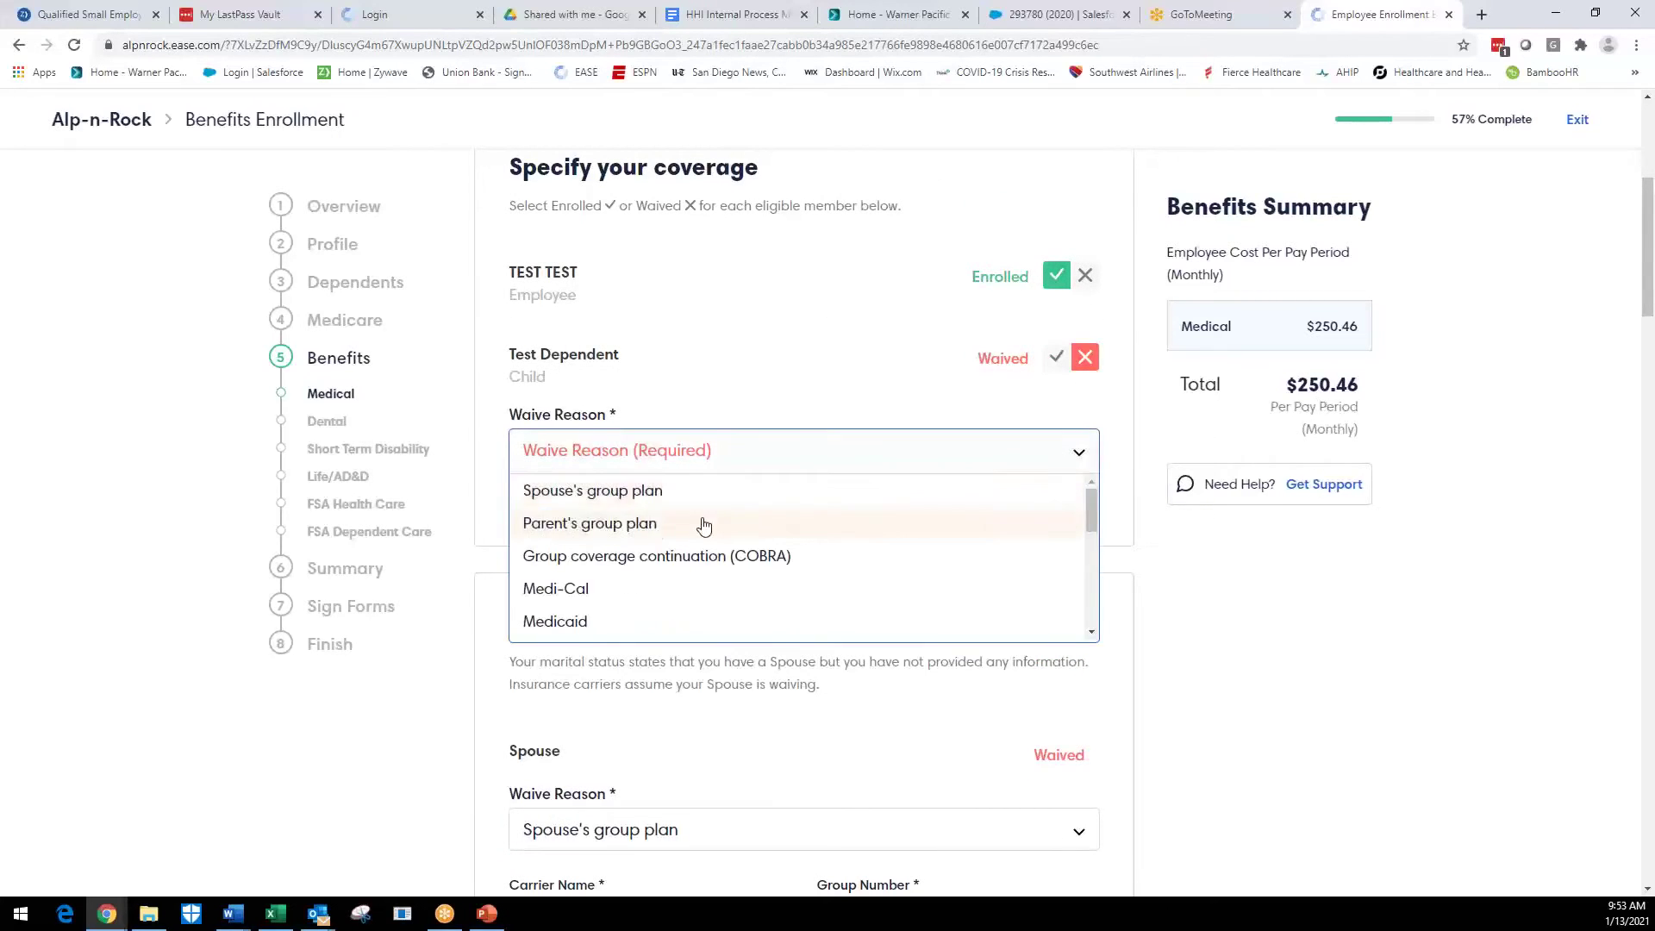
{"action": "left_click", "coordinate": [646, 493]}
{"action": "left_click", "coordinate": [646, 529]}
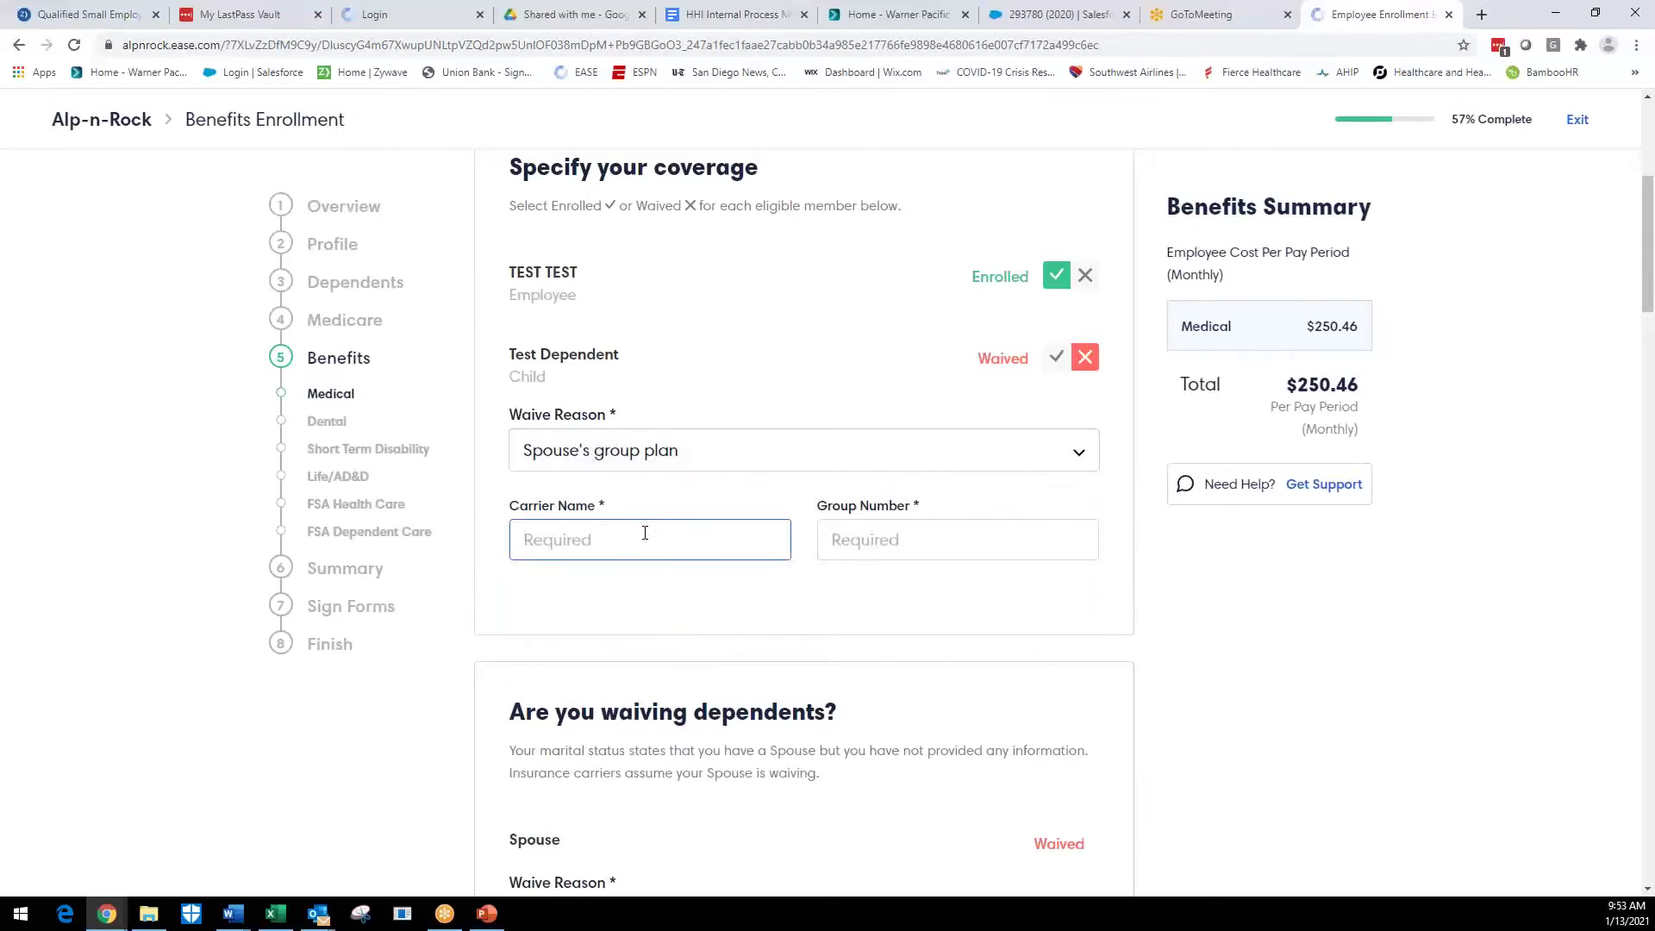
{"action": "type", "text": "sdsddd"}
{"action": "left_click", "coordinate": [875, 541]}
{"action": "type", "text": "1111"}
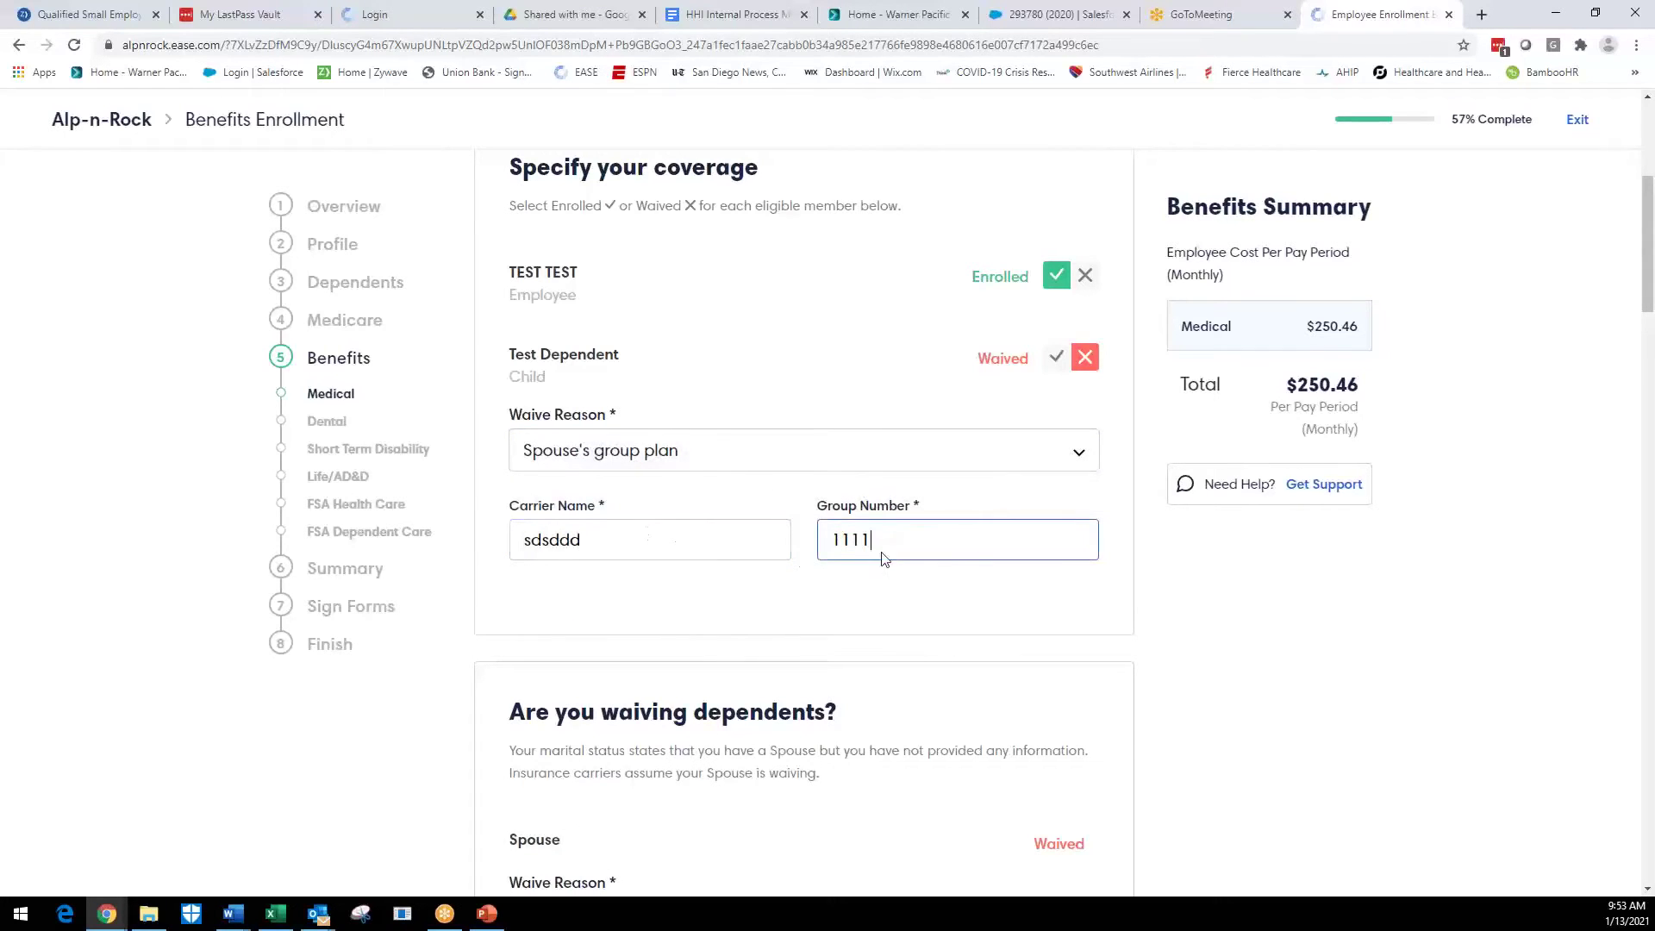
{"action": "scroll", "coordinate": [883, 560], "scroll_direction": "down", "scroll_amount": 8}
{"action": "left_click", "coordinate": [870, 567]}
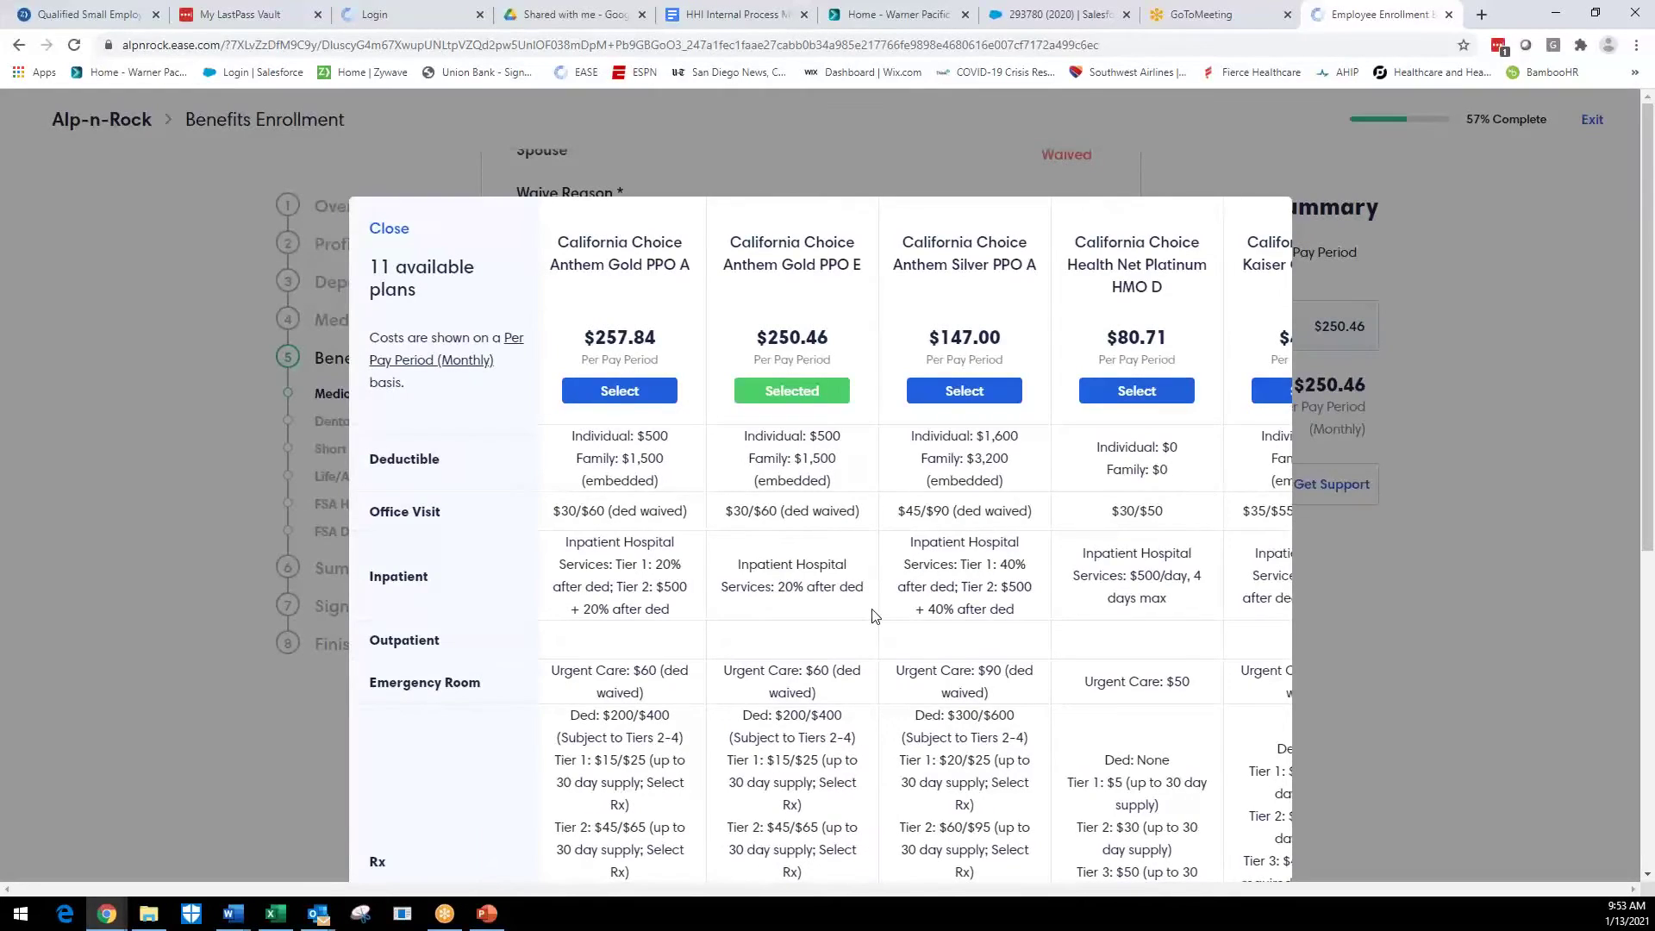
{"action": "scroll", "coordinate": [873, 616], "scroll_direction": "down", "scroll_amount": 3}
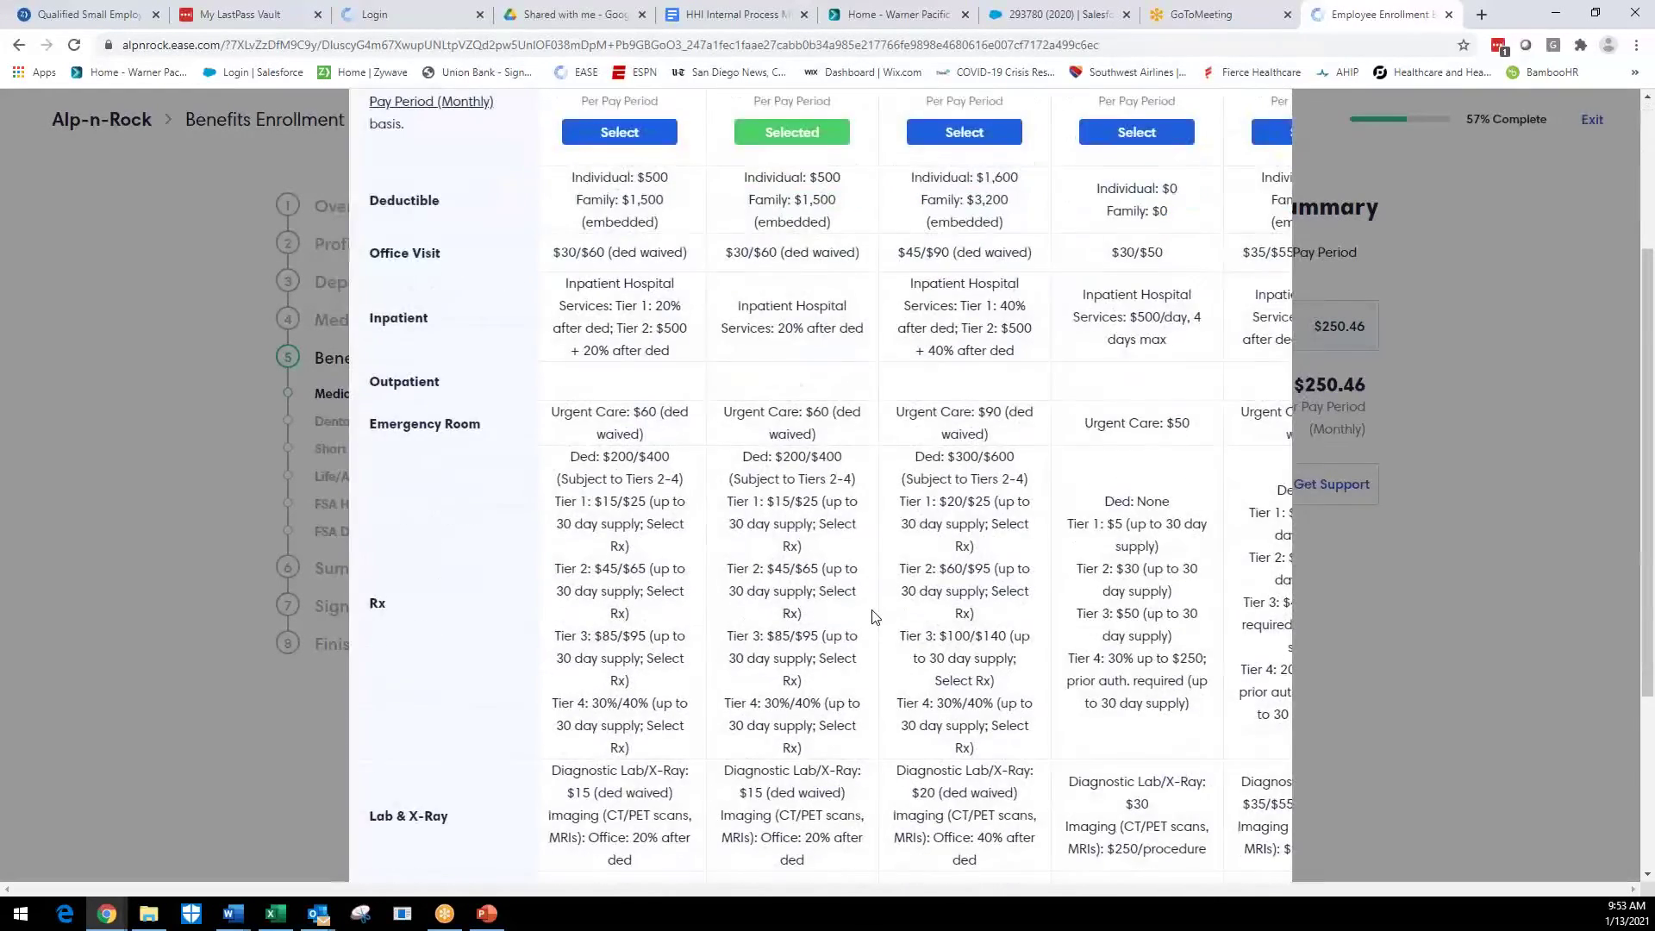
{"action": "scroll", "coordinate": [873, 616], "scroll_direction": "up", "scroll_amount": 3}
{"action": "scroll", "coordinate": [825, 638], "scroll_direction": "down", "scroll_amount": 10}
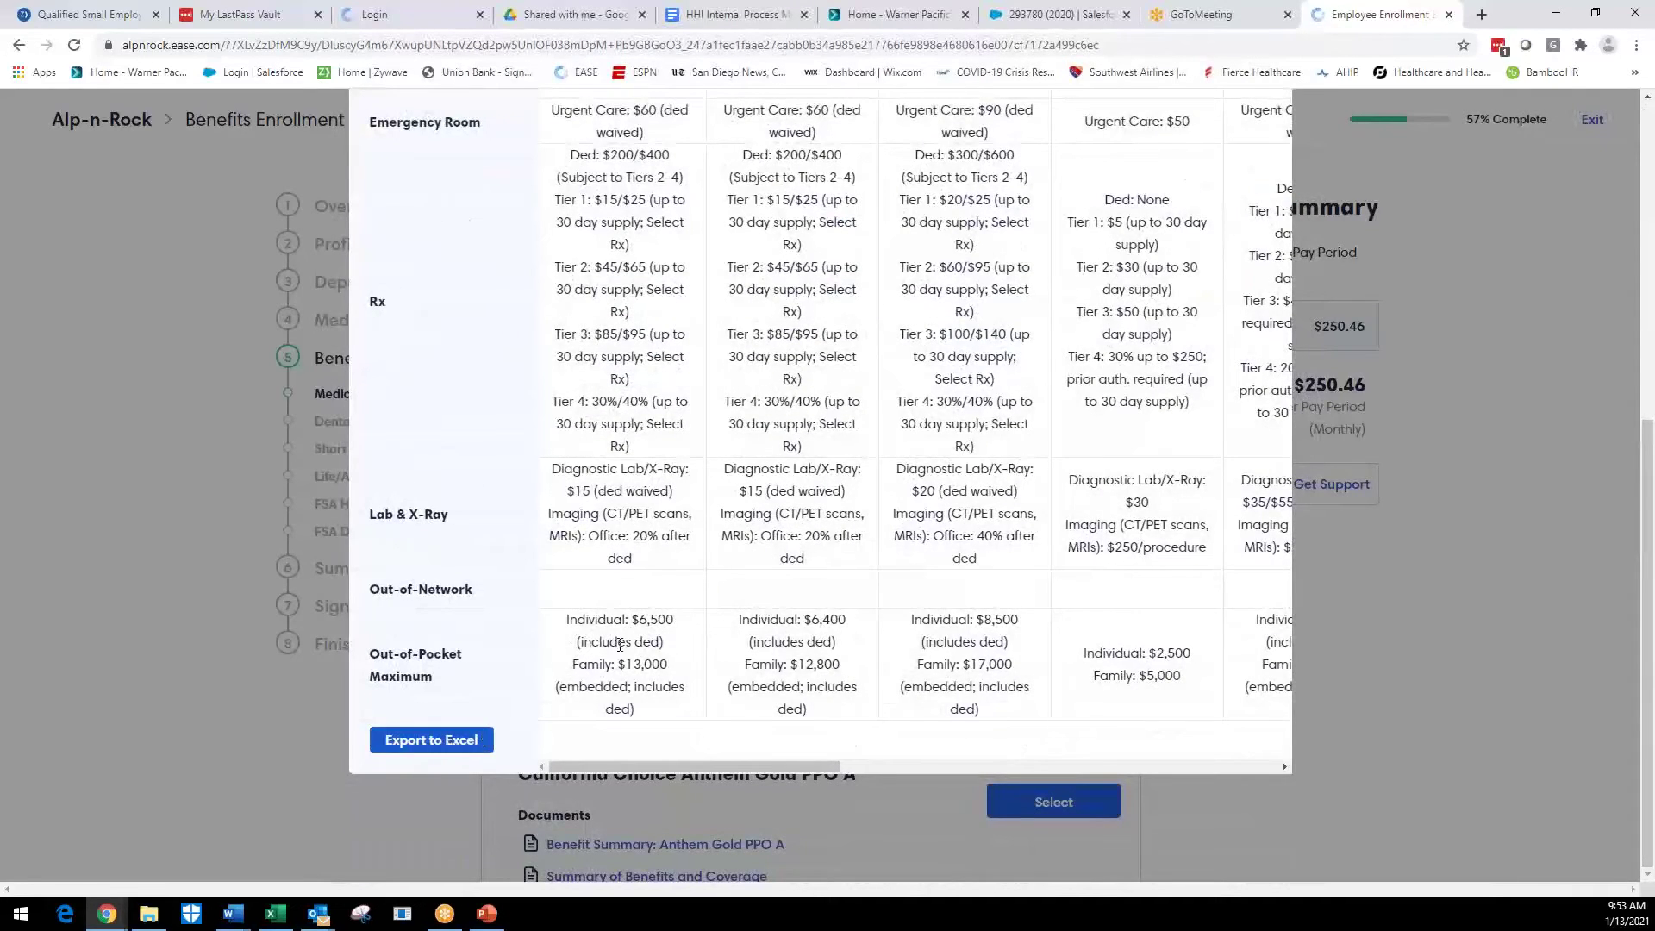
{"action": "scroll", "coordinate": [642, 634], "scroll_direction": "up", "scroll_amount": 10}
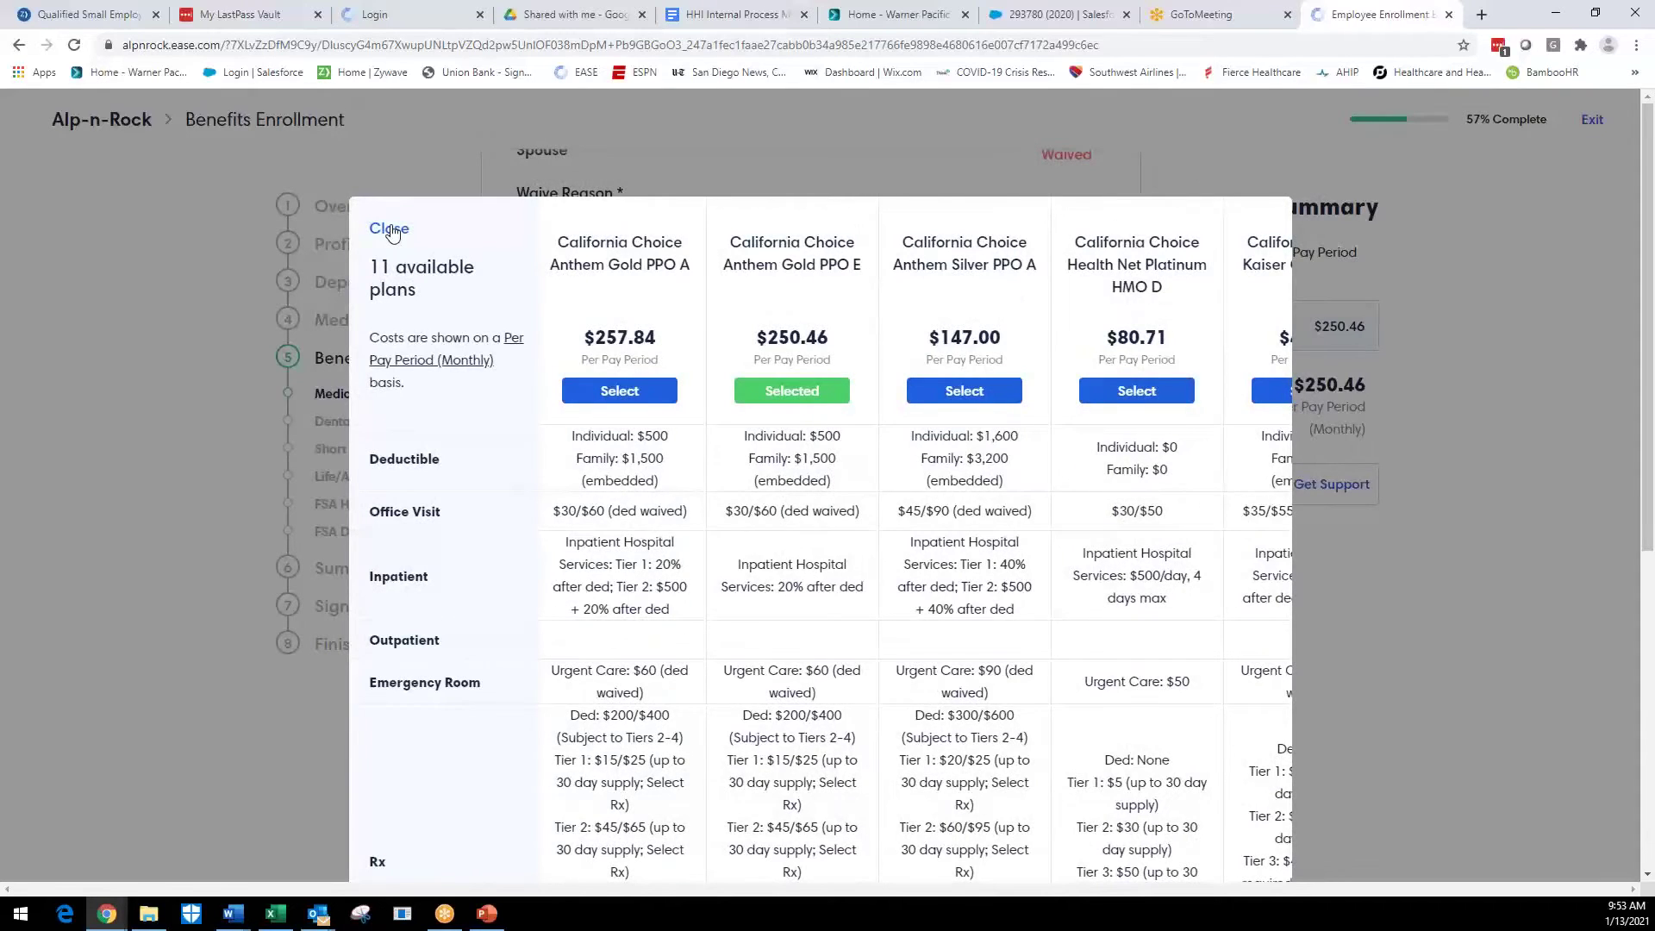
{"action": "scroll", "coordinate": [932, 636], "scroll_direction": "down", "scroll_amount": 6}
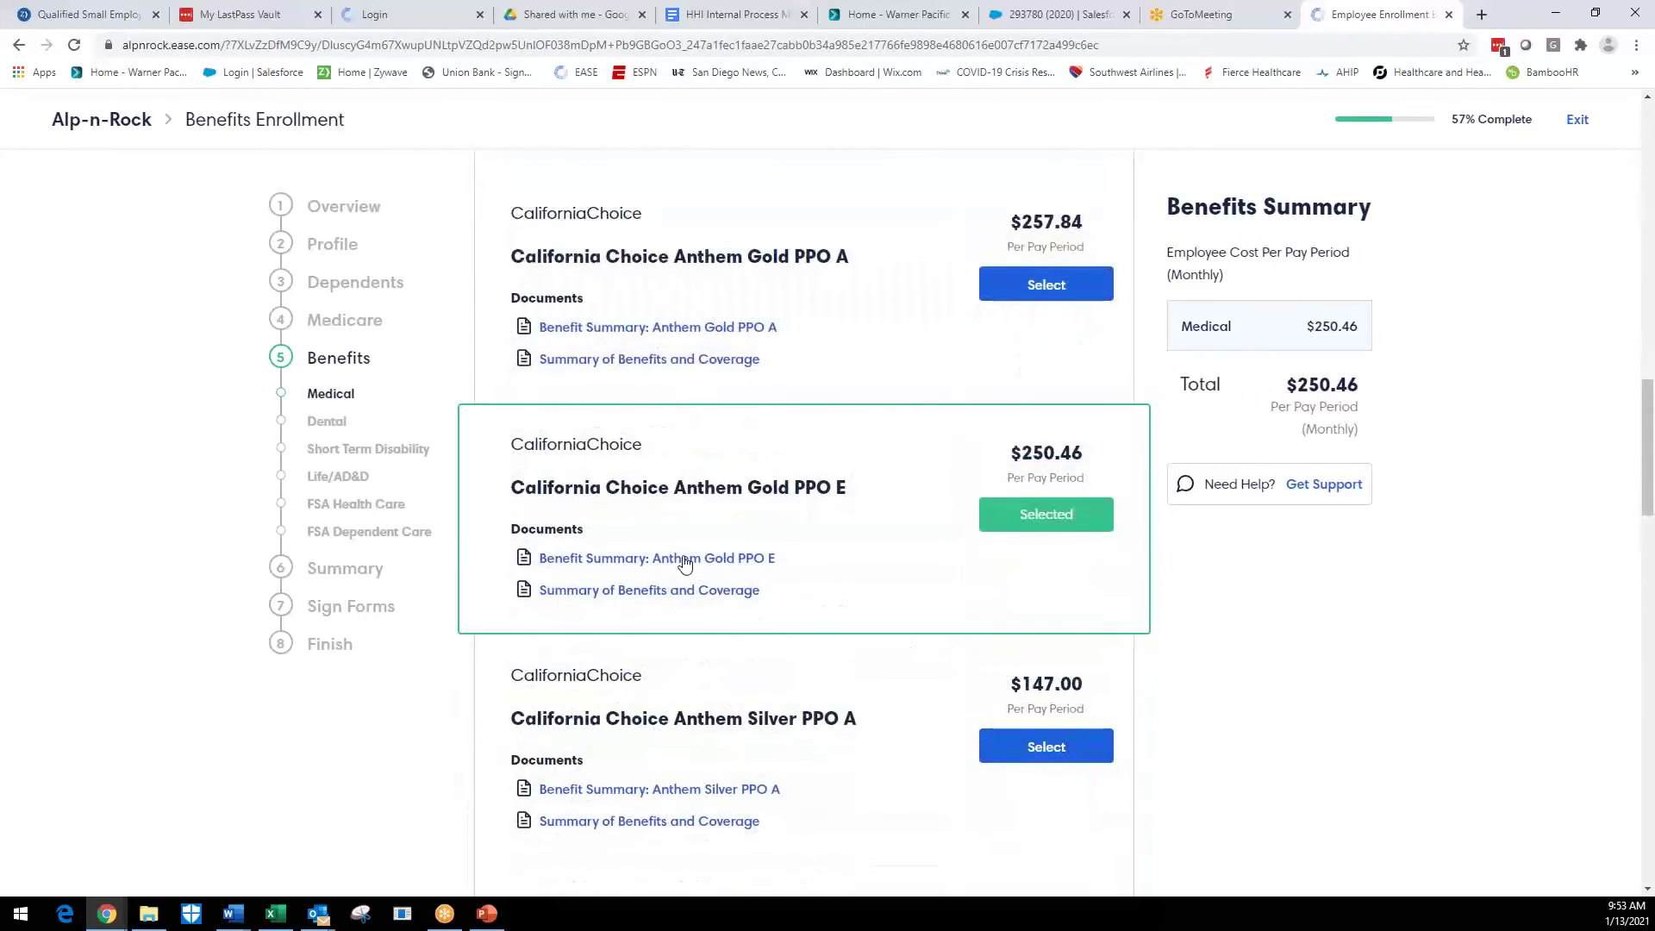
Read the Anthem Gold PPO E benefit summary PDF, then open its 13-page Summary of Benefits and Coverage.
{"action": "left_click", "coordinate": [678, 561]}
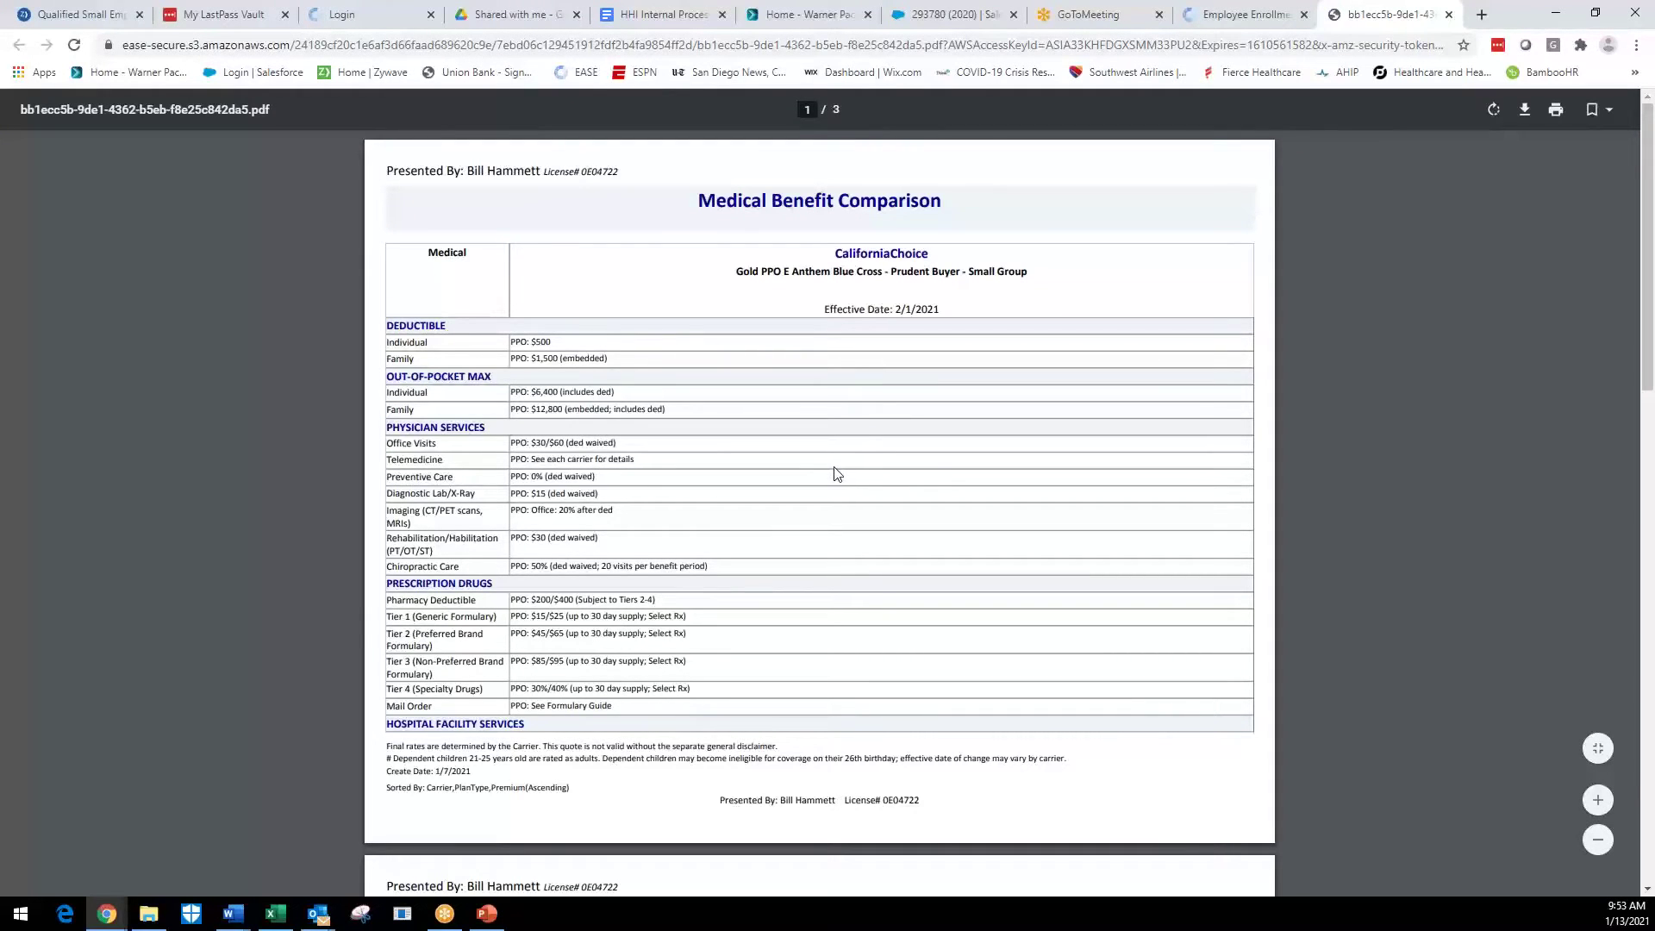
{"action": "scroll", "coordinate": [758, 470], "scroll_direction": "down", "scroll_amount": 1}
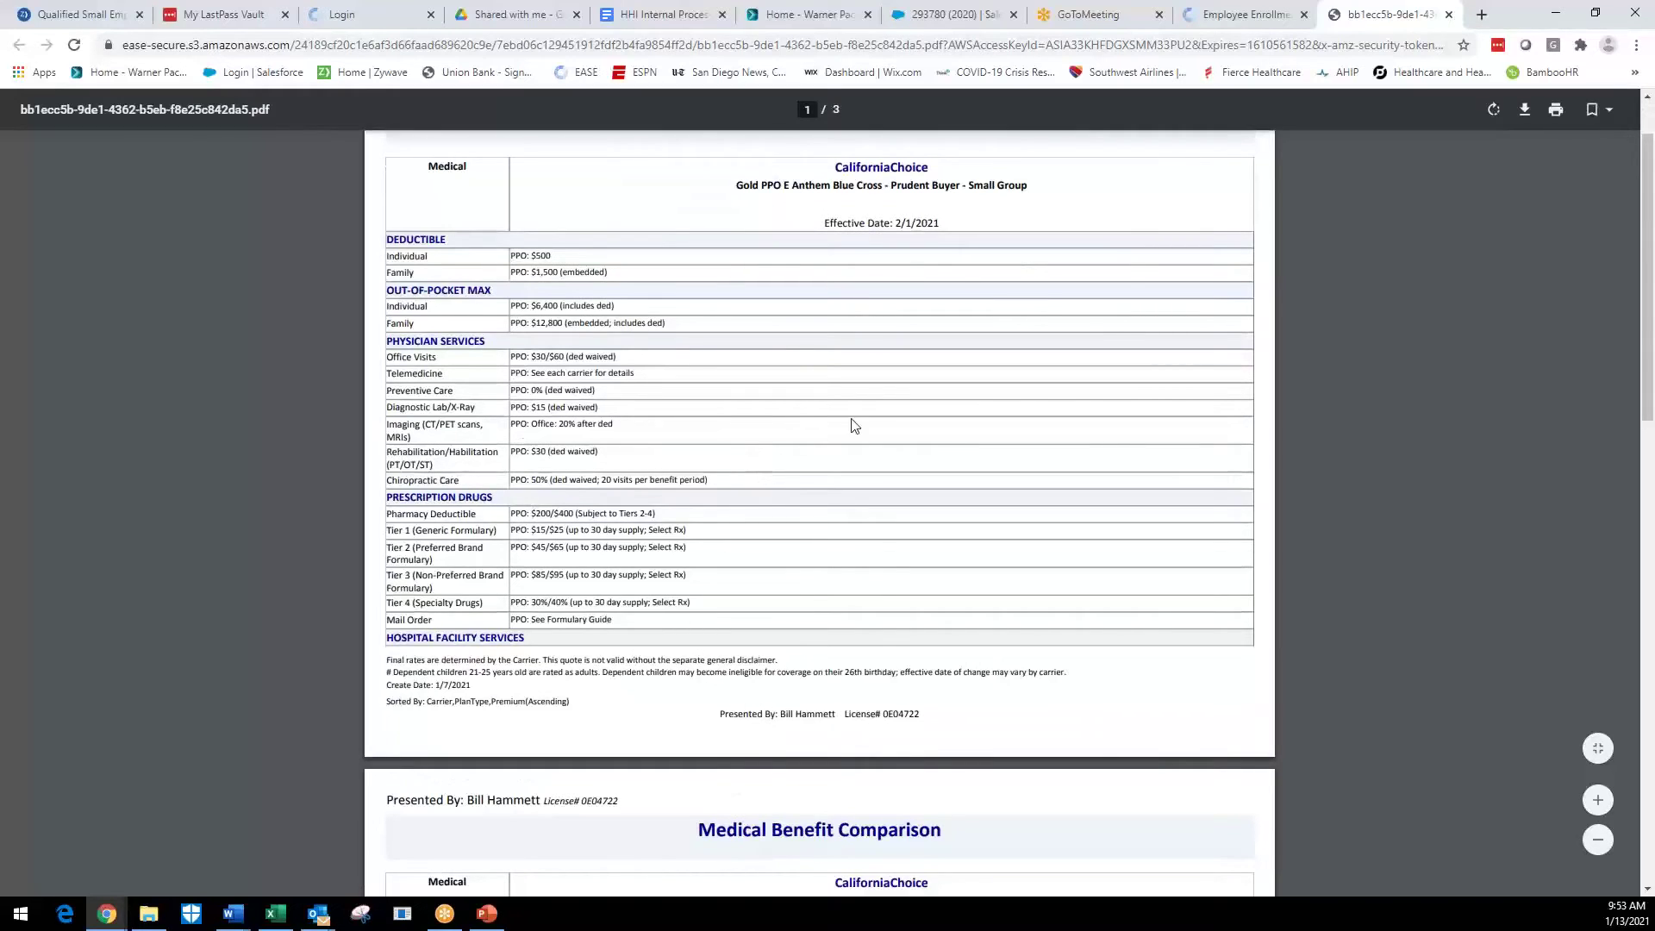
{"action": "key", "text": "ctrl+shift+Tab"}
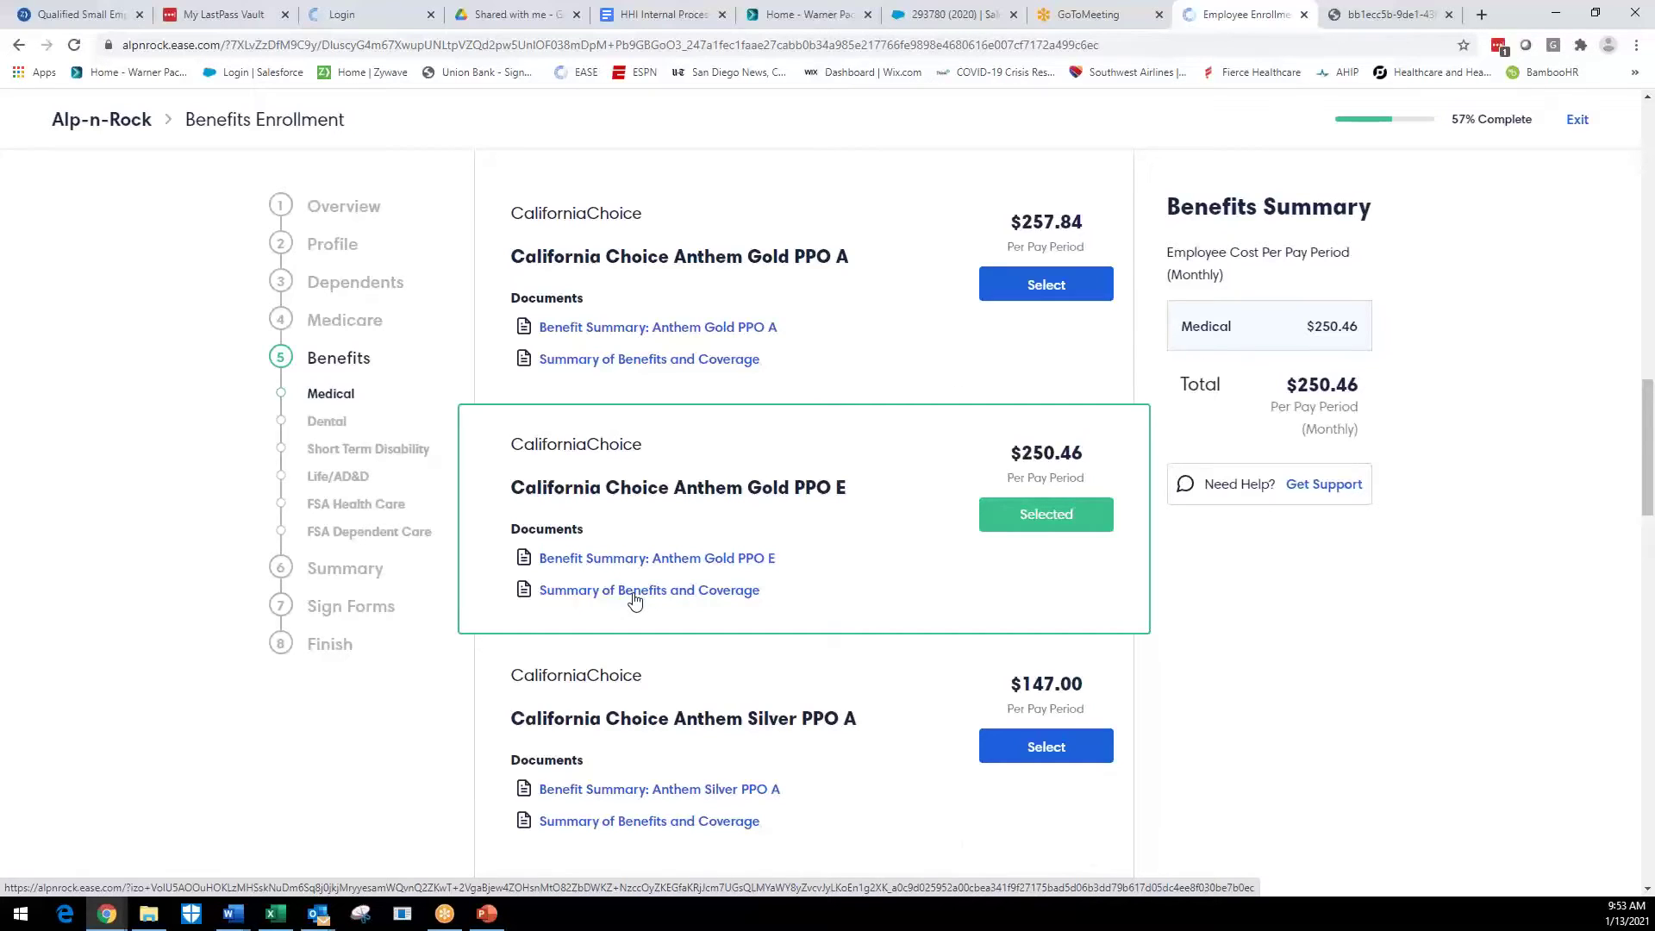
{"action": "left_click", "coordinate": [619, 593]}
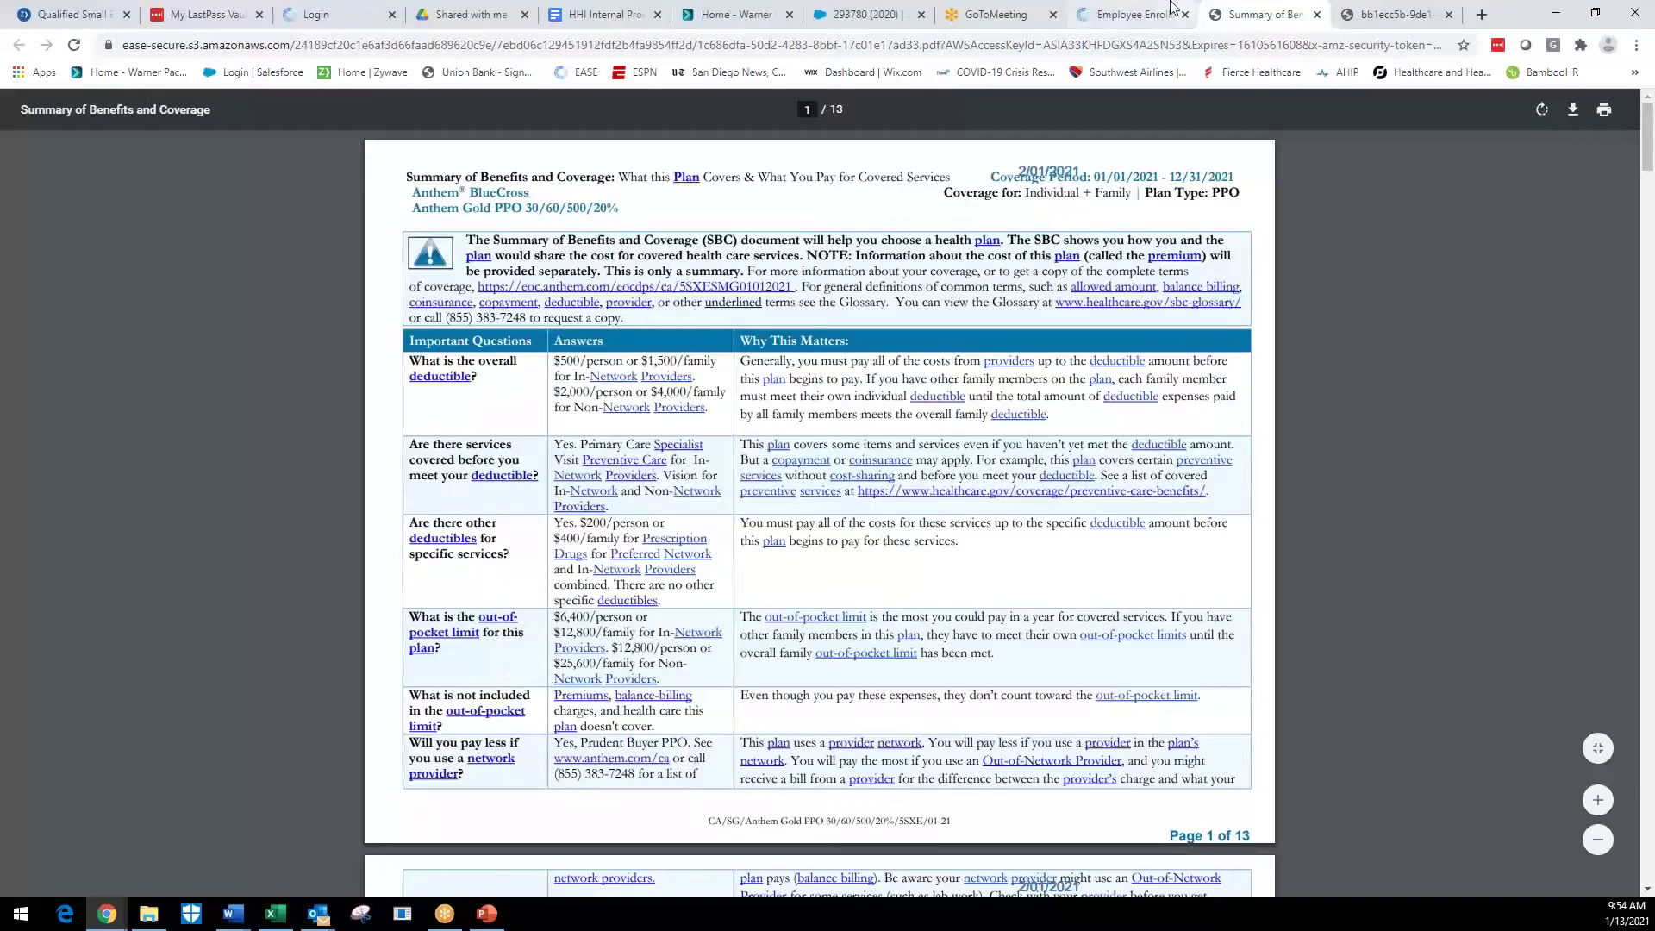
{"action": "left_click", "coordinate": [1114, 15]}
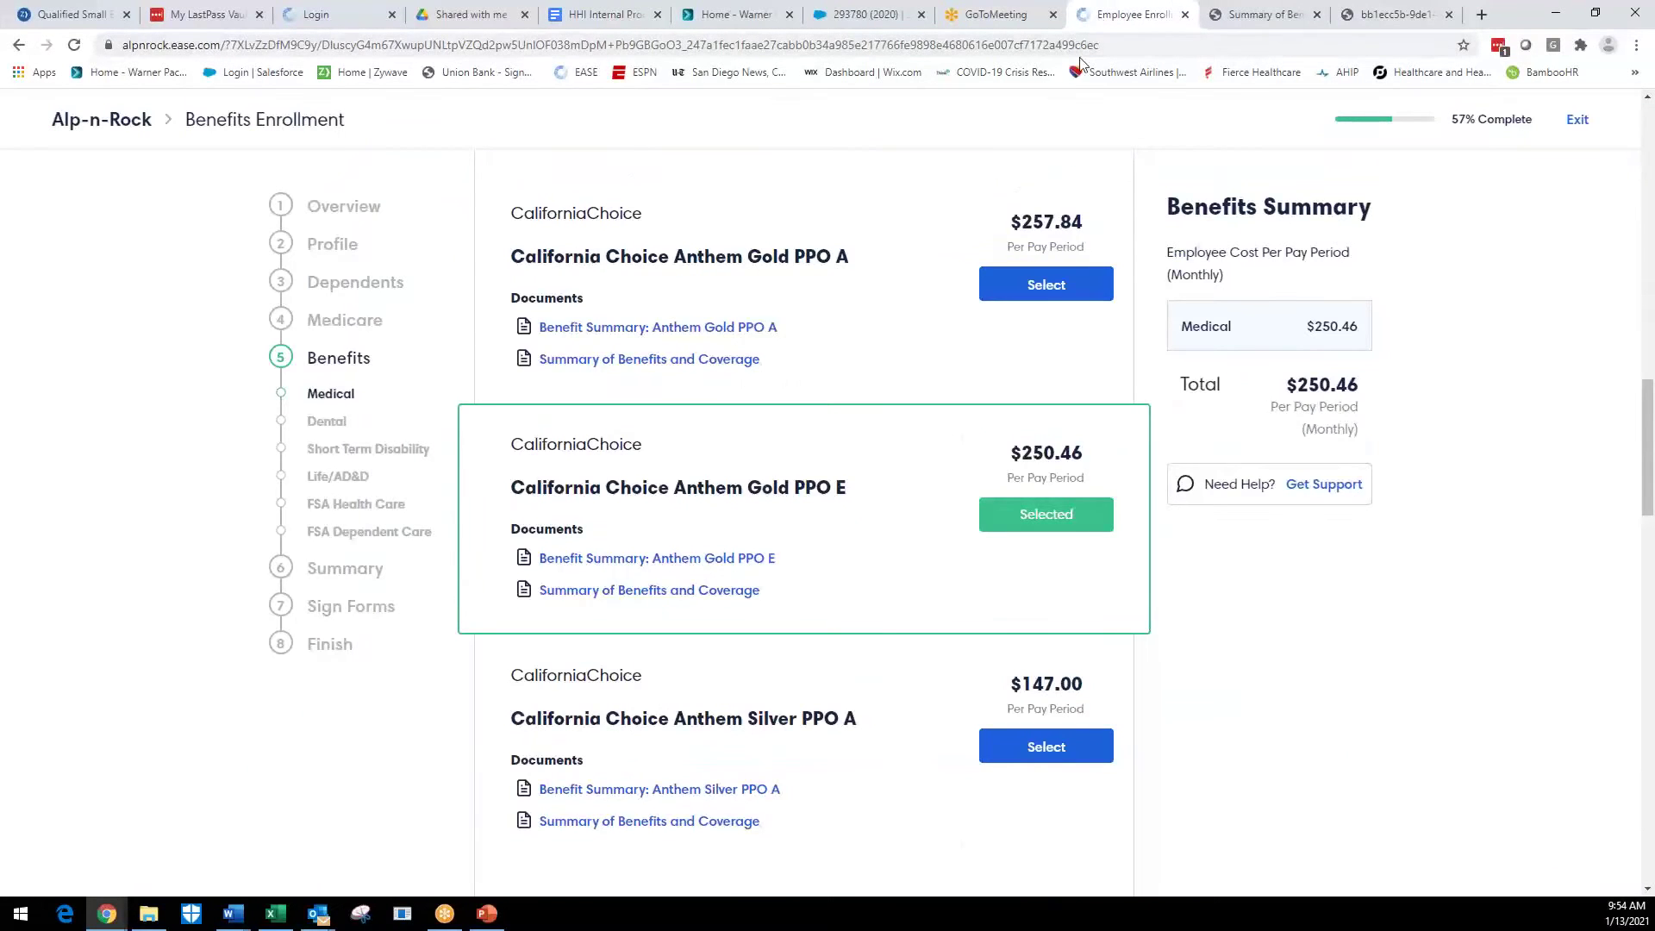
Choose the California Choice Health Net Platinum HMO D plan at $80.71 per pay period.
{"action": "scroll", "coordinate": [830, 612], "scroll_direction": "down", "scroll_amount": 3}
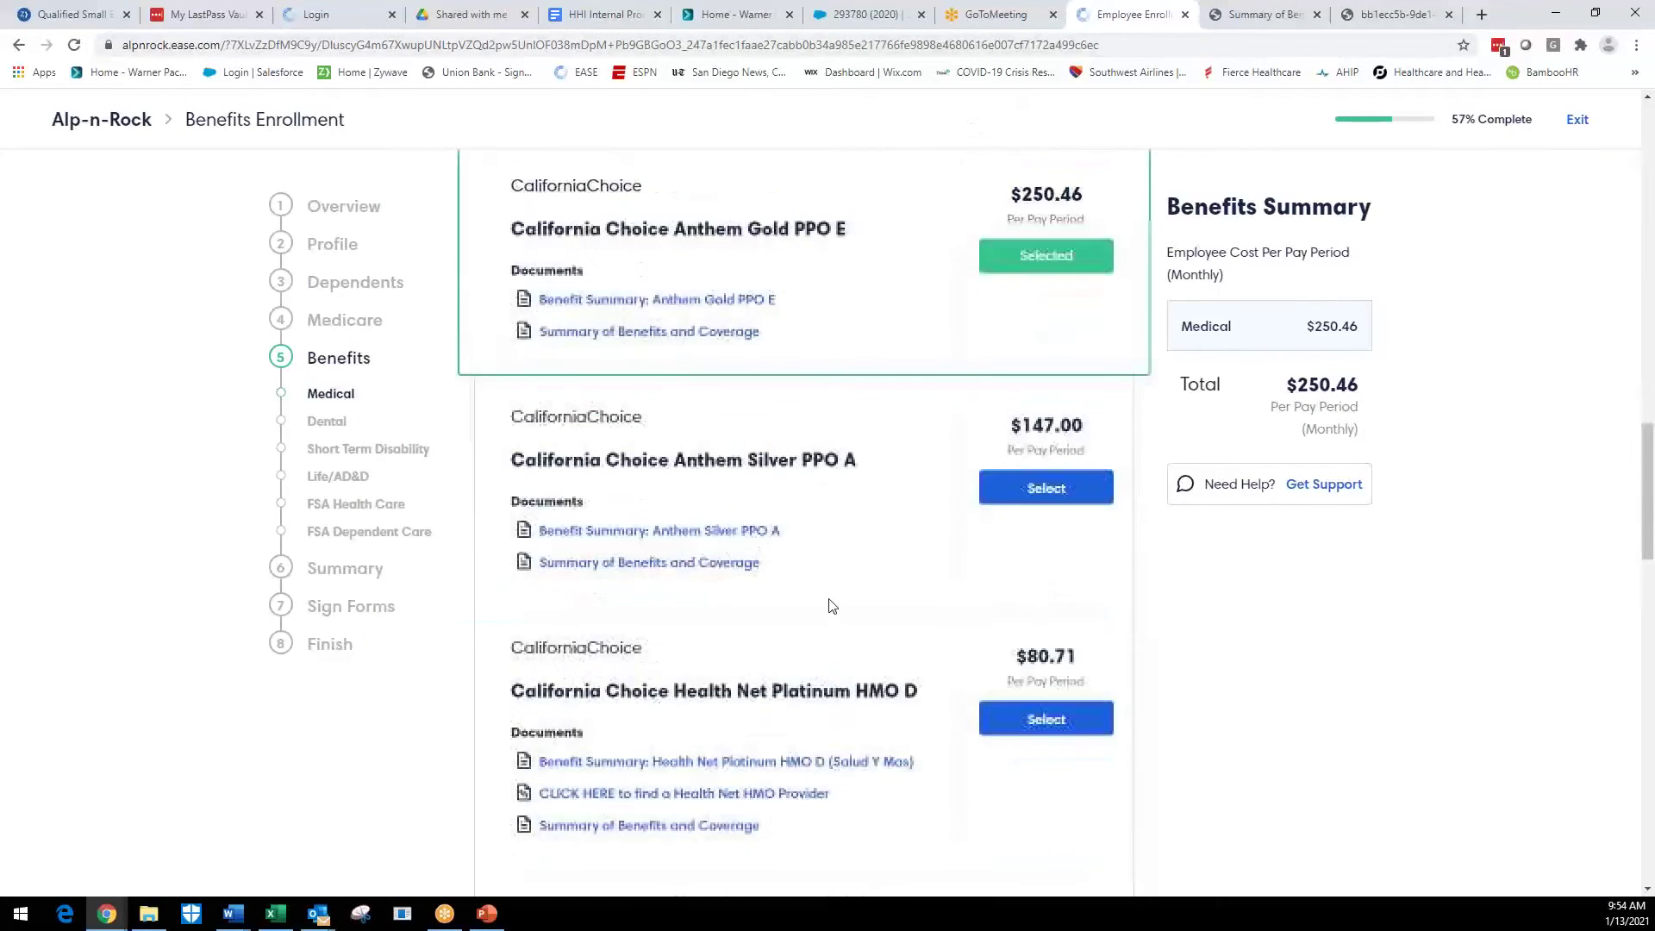
{"action": "scroll", "coordinate": [823, 595], "scroll_direction": "down", "scroll_amount": 4}
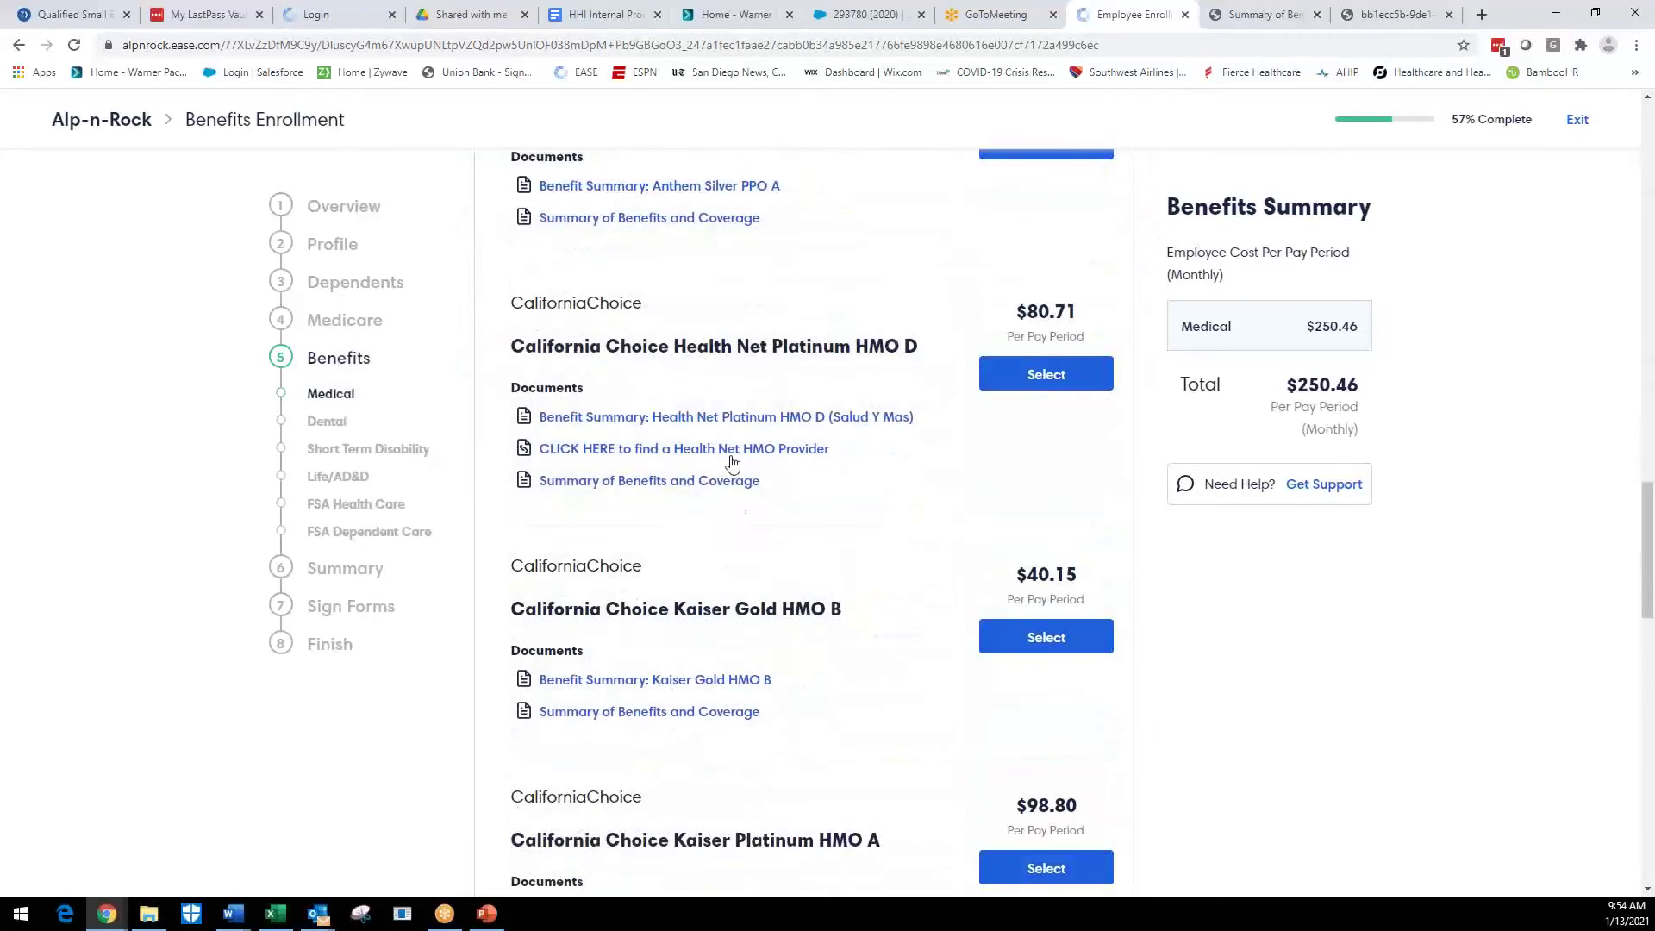
{"action": "left_click", "coordinate": [1047, 379]}
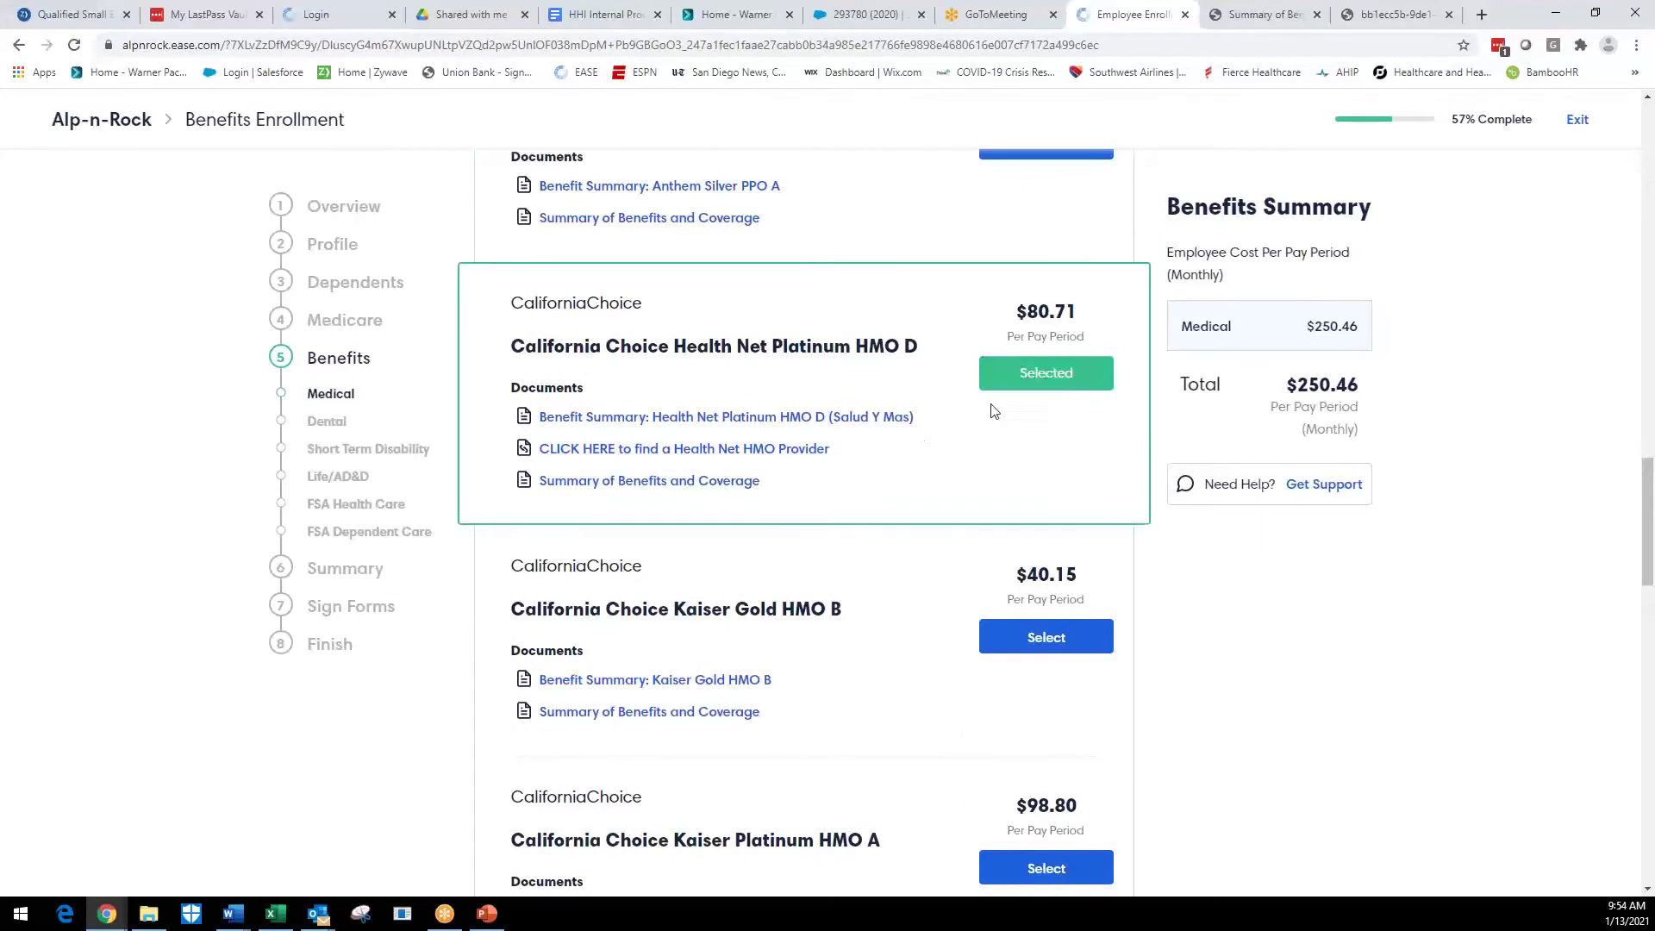
{"action": "scroll", "coordinate": [921, 470], "scroll_direction": "down", "scroll_amount": 15}
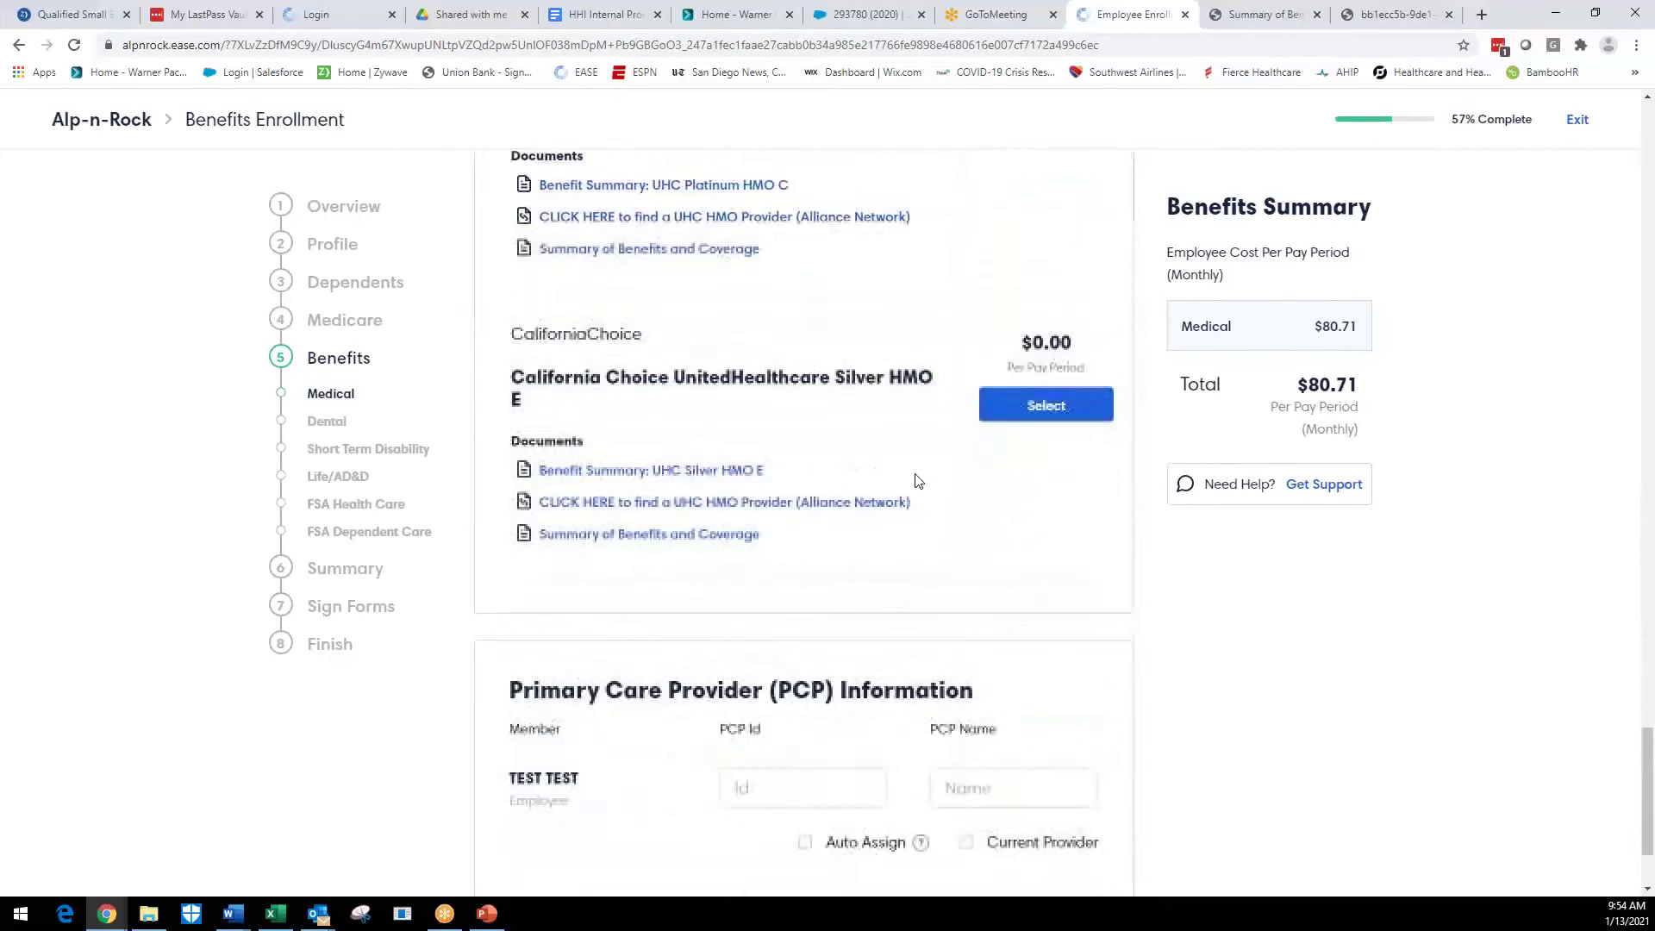
After trying PCP id and name entries, set the primary care provider to Auto Assign.
{"action": "left_click", "coordinate": [738, 641]}
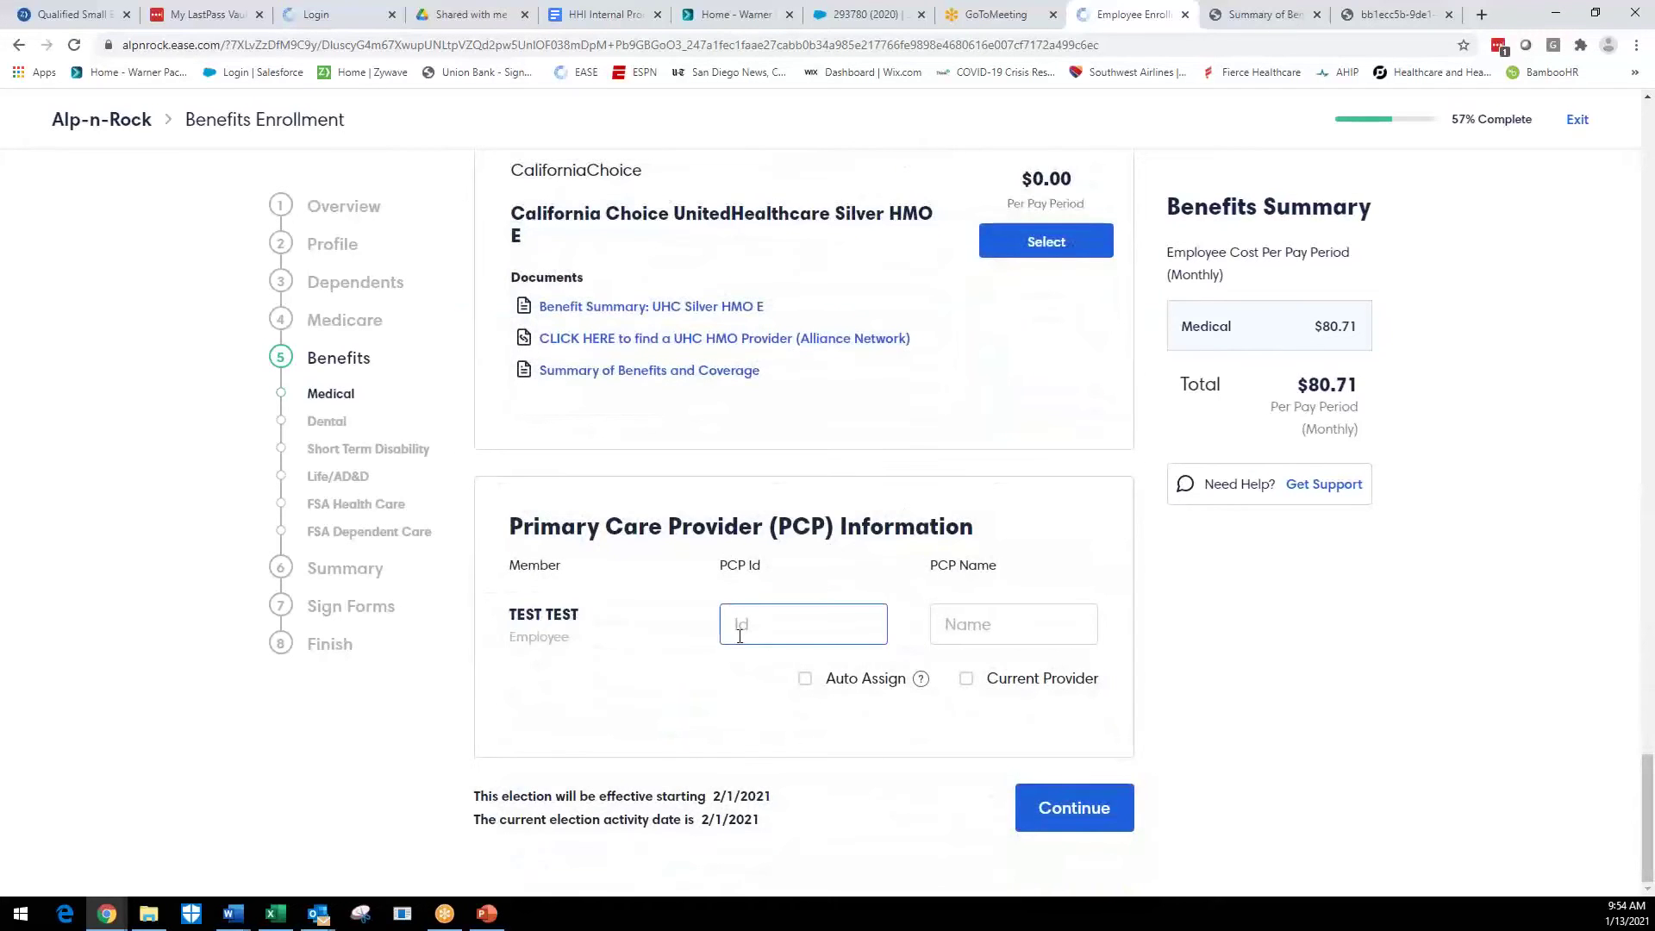
{"action": "scroll", "coordinate": [741, 642], "scroll_direction": "up", "scroll_amount": 1}
{"action": "scroll", "coordinate": [759, 695], "scroll_direction": "down", "scroll_amount": 1}
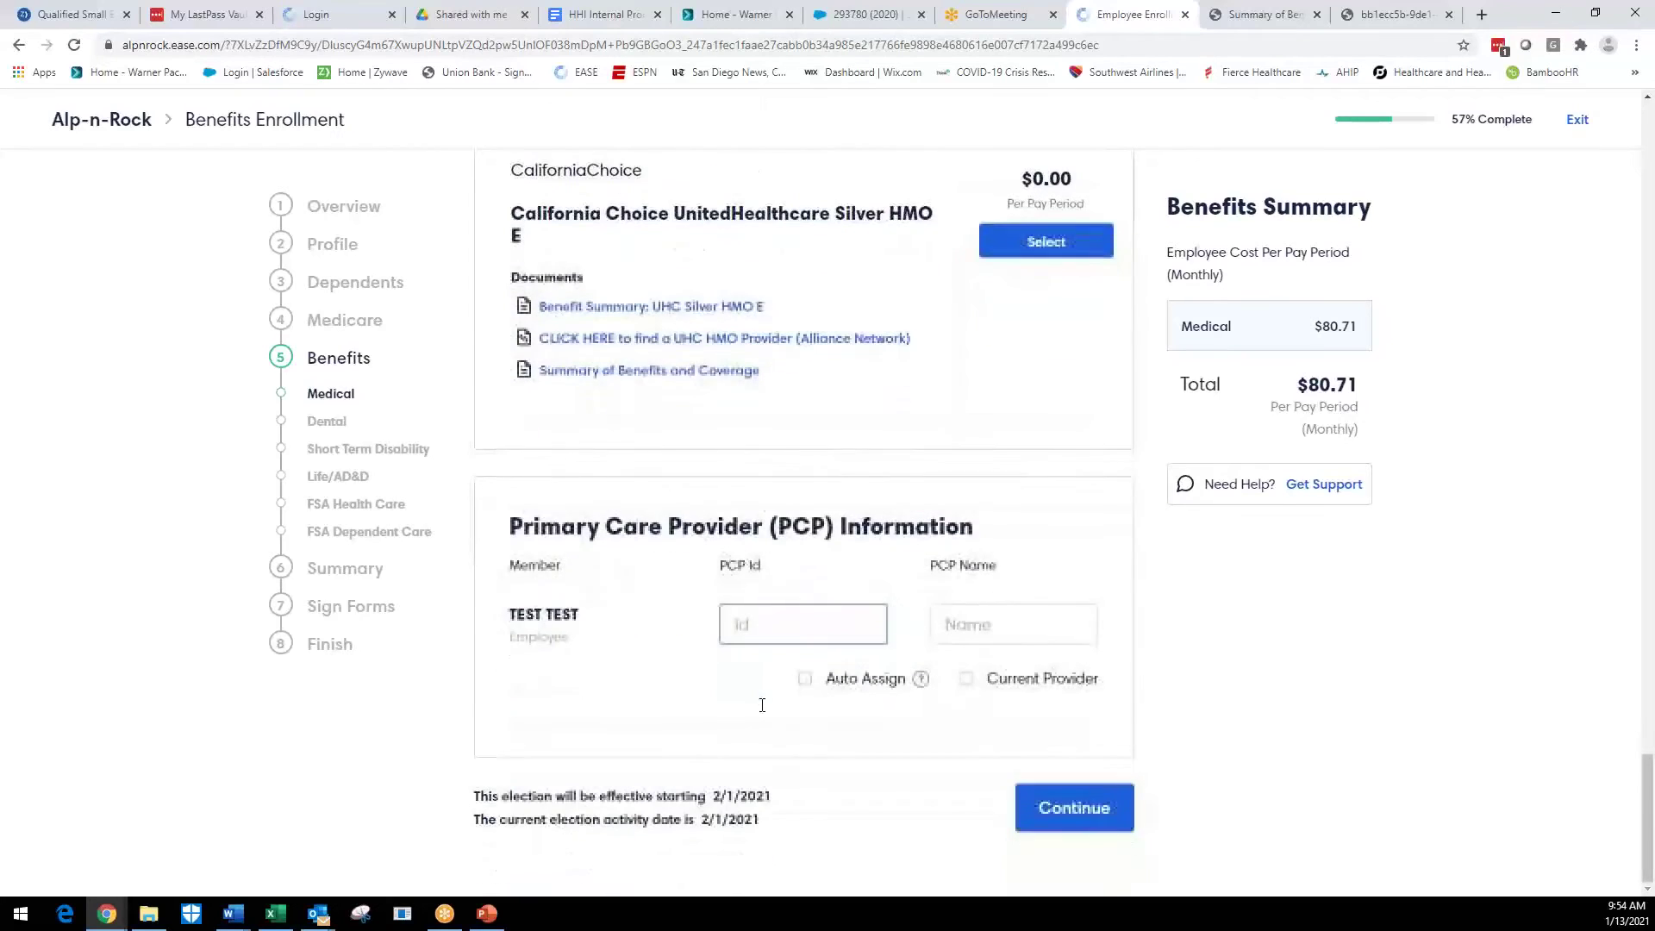
{"action": "left_click", "coordinate": [745, 707]}
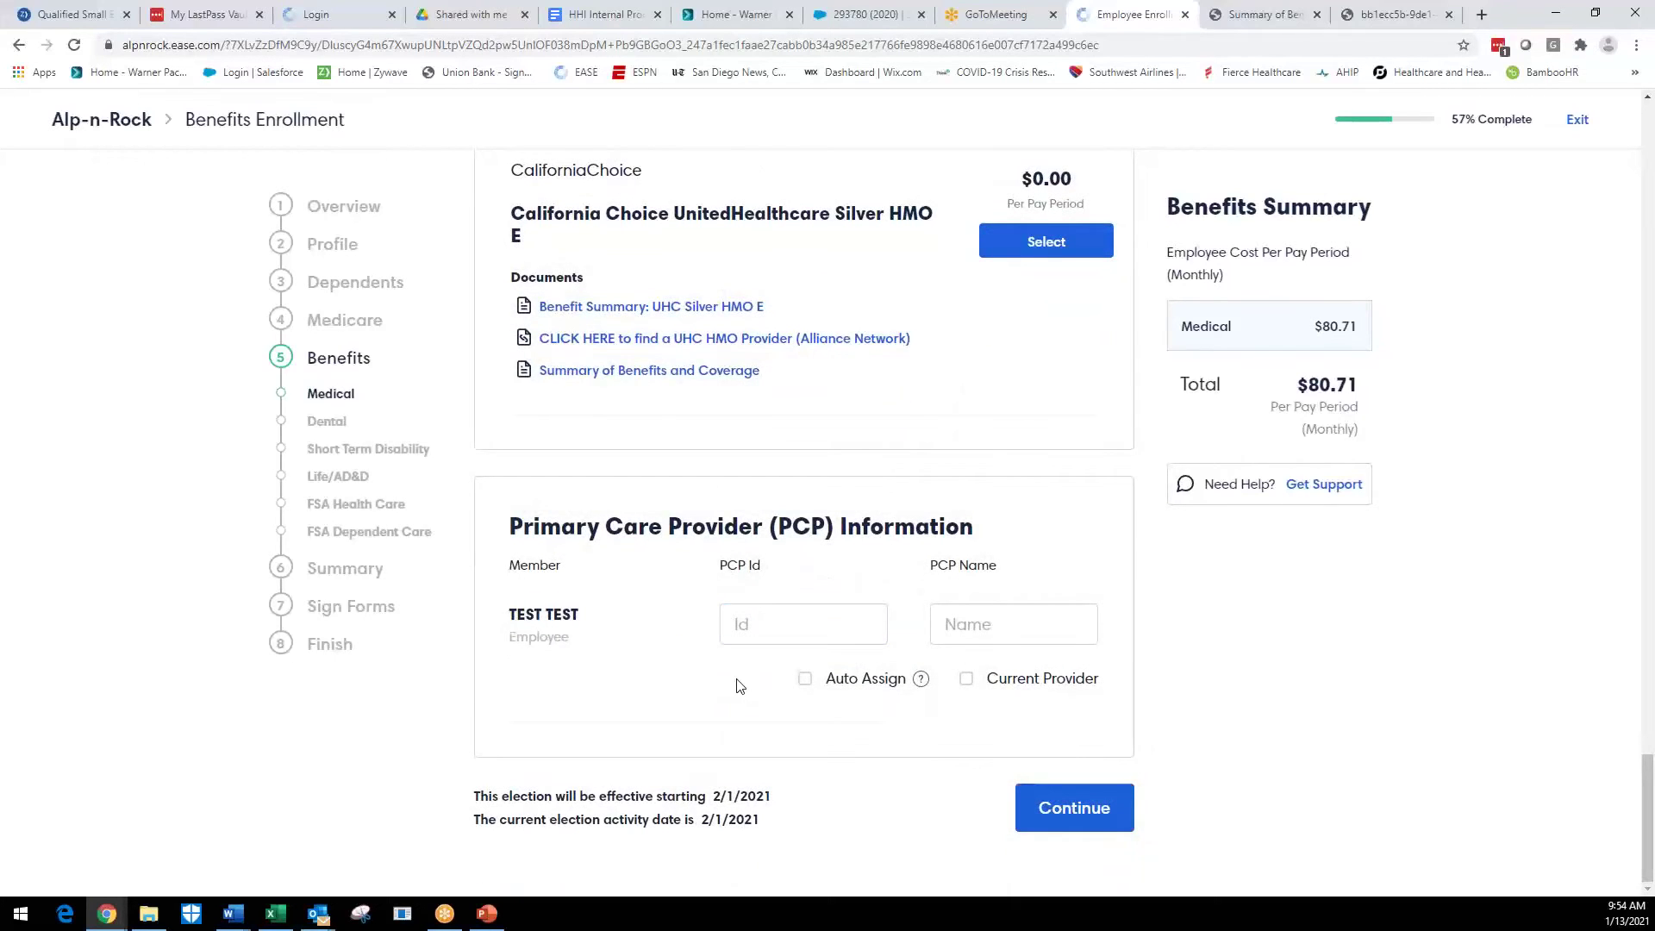
{"action": "left_click", "coordinate": [743, 623]}
{"action": "left_click", "coordinate": [963, 621]}
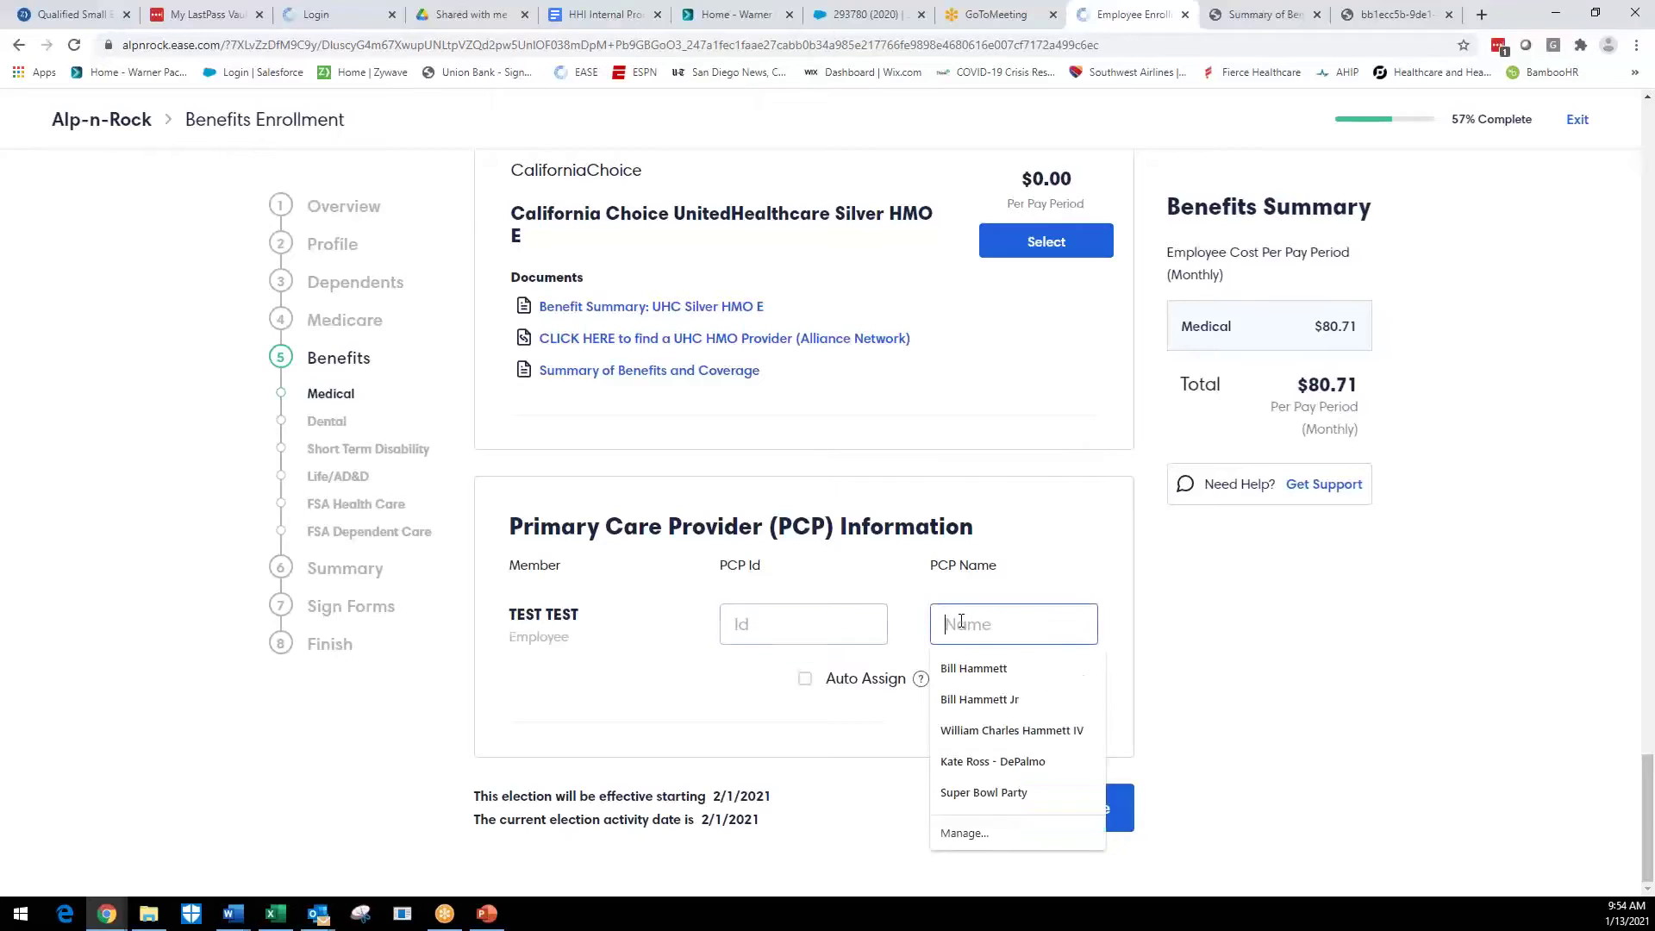
{"action": "left_click", "coordinate": [804, 634]}
{"action": "type", "text": "same"}
{"action": "key", "text": "Tab"}
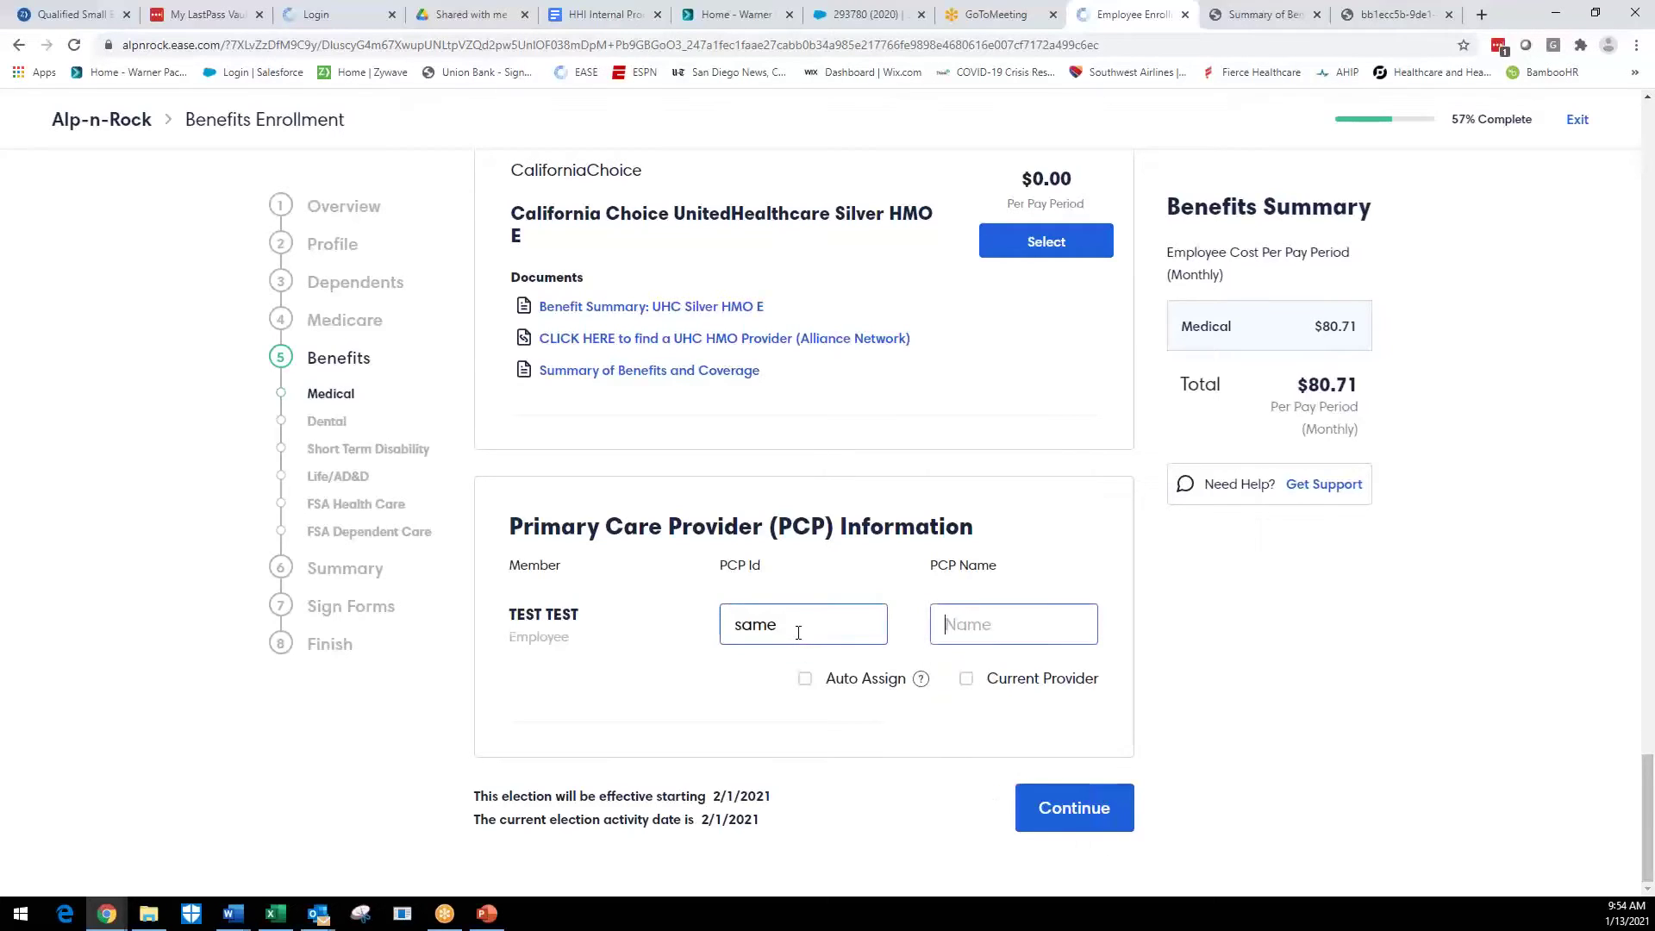
{"action": "type", "text": "same"}
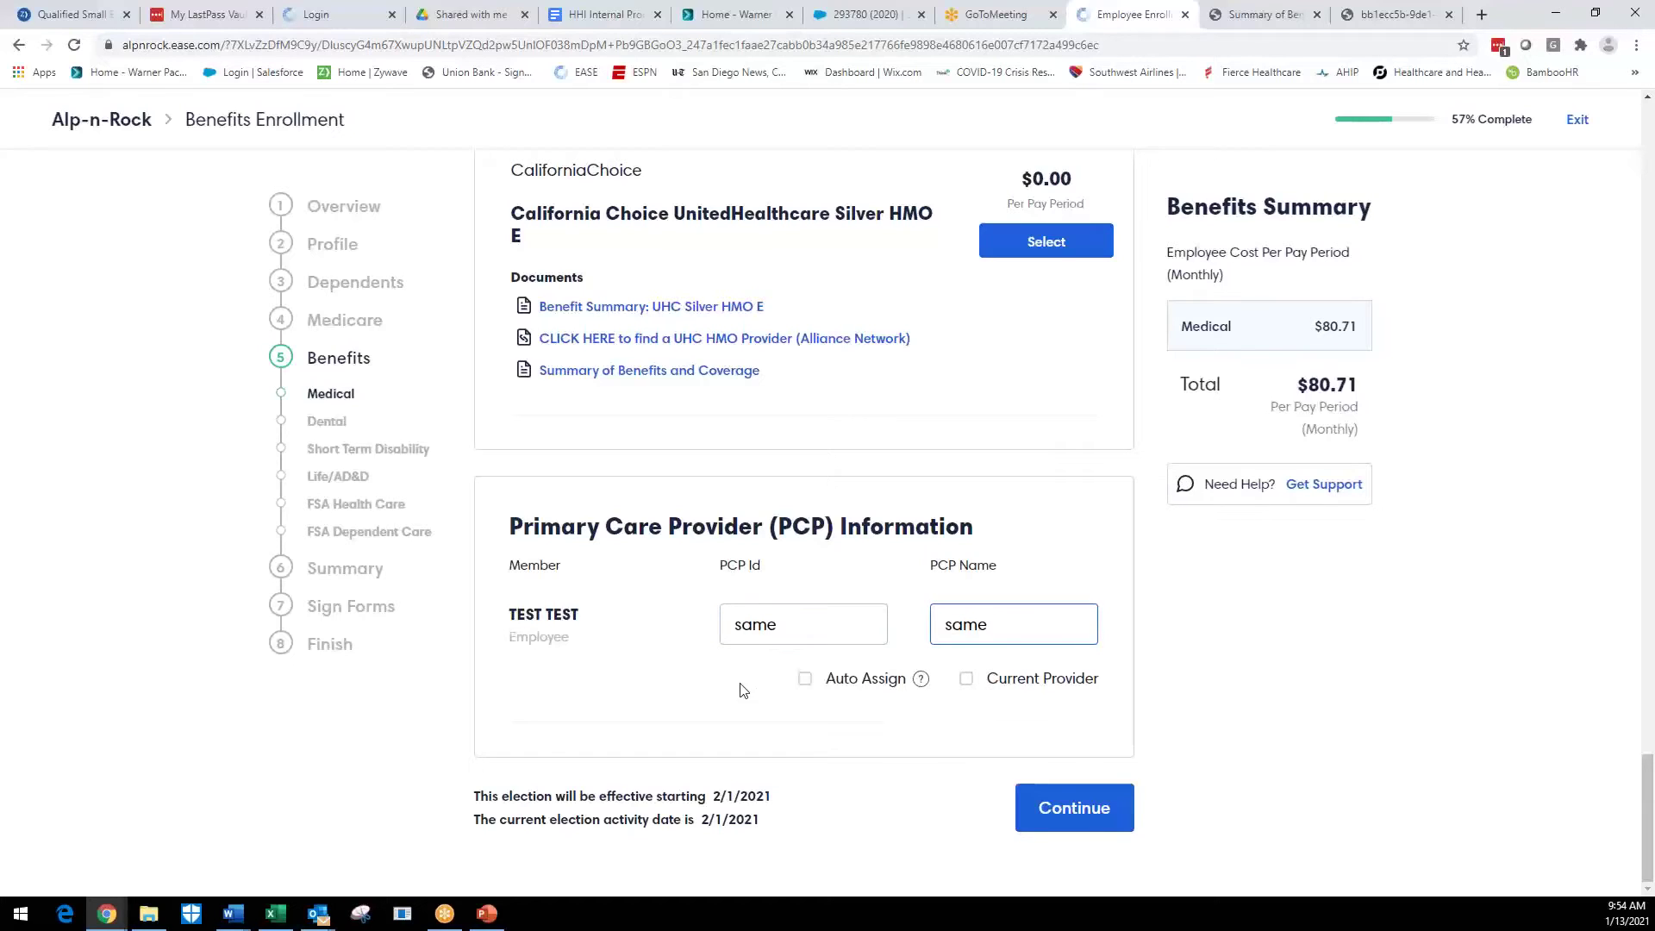
{"action": "left_click", "coordinate": [716, 694]}
{"action": "left_click", "coordinate": [805, 679]}
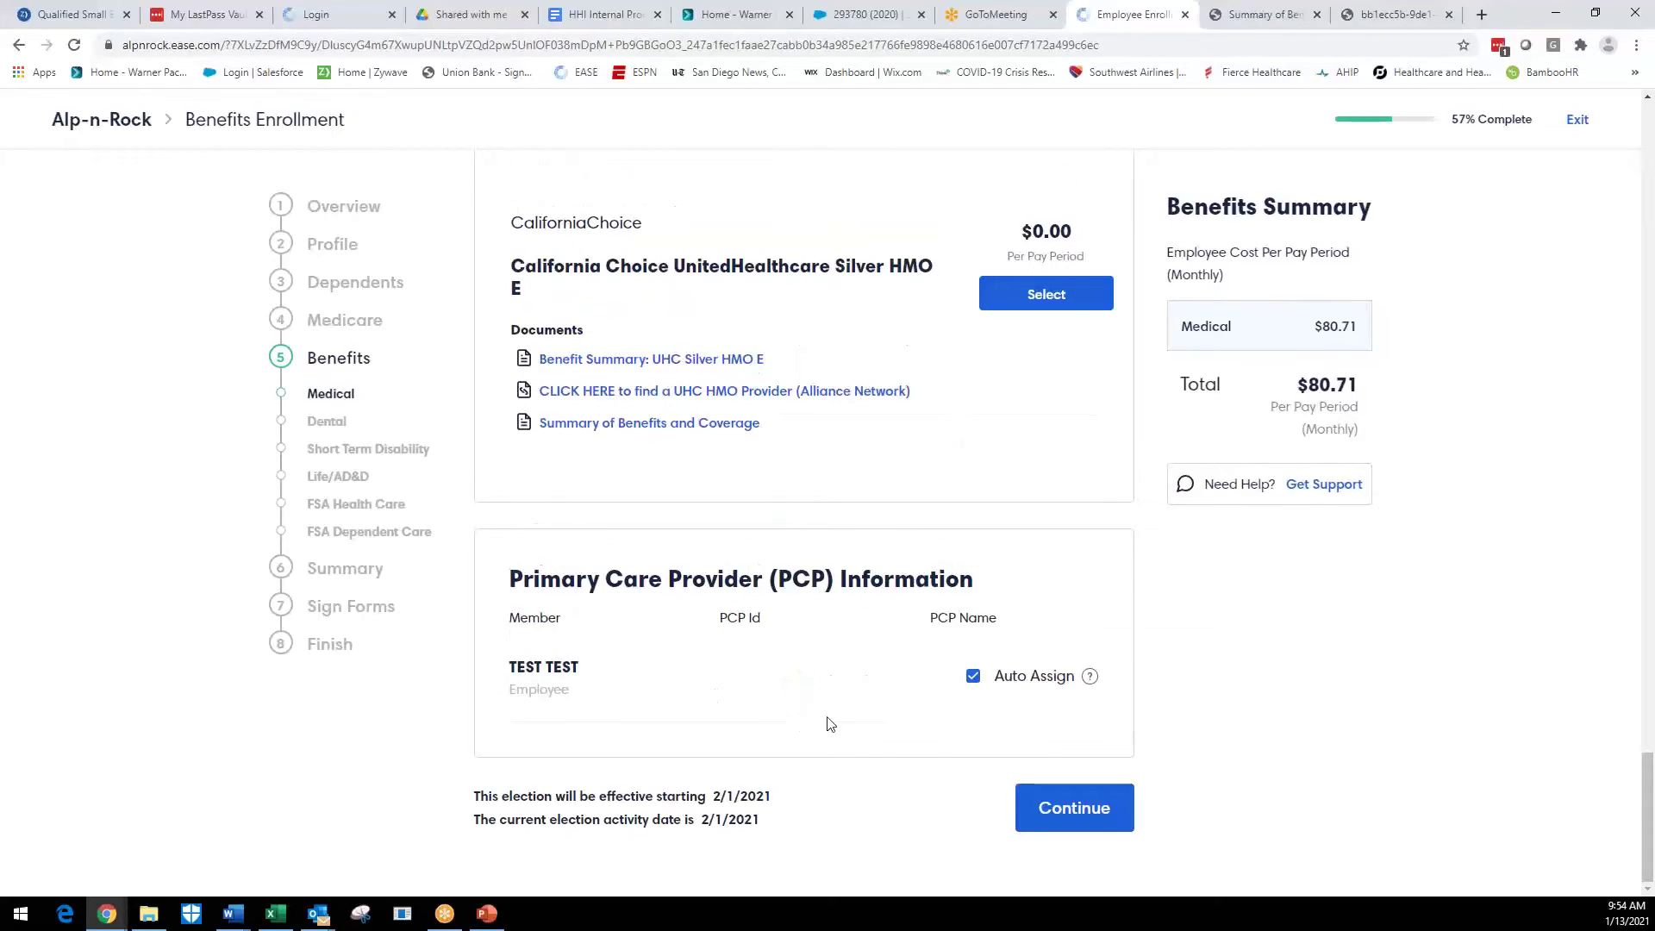
{"action": "mouse_move", "coordinate": [1091, 686]}
{"action": "scroll", "coordinate": [823, 720], "scroll_direction": "up", "scroll_amount": 10}
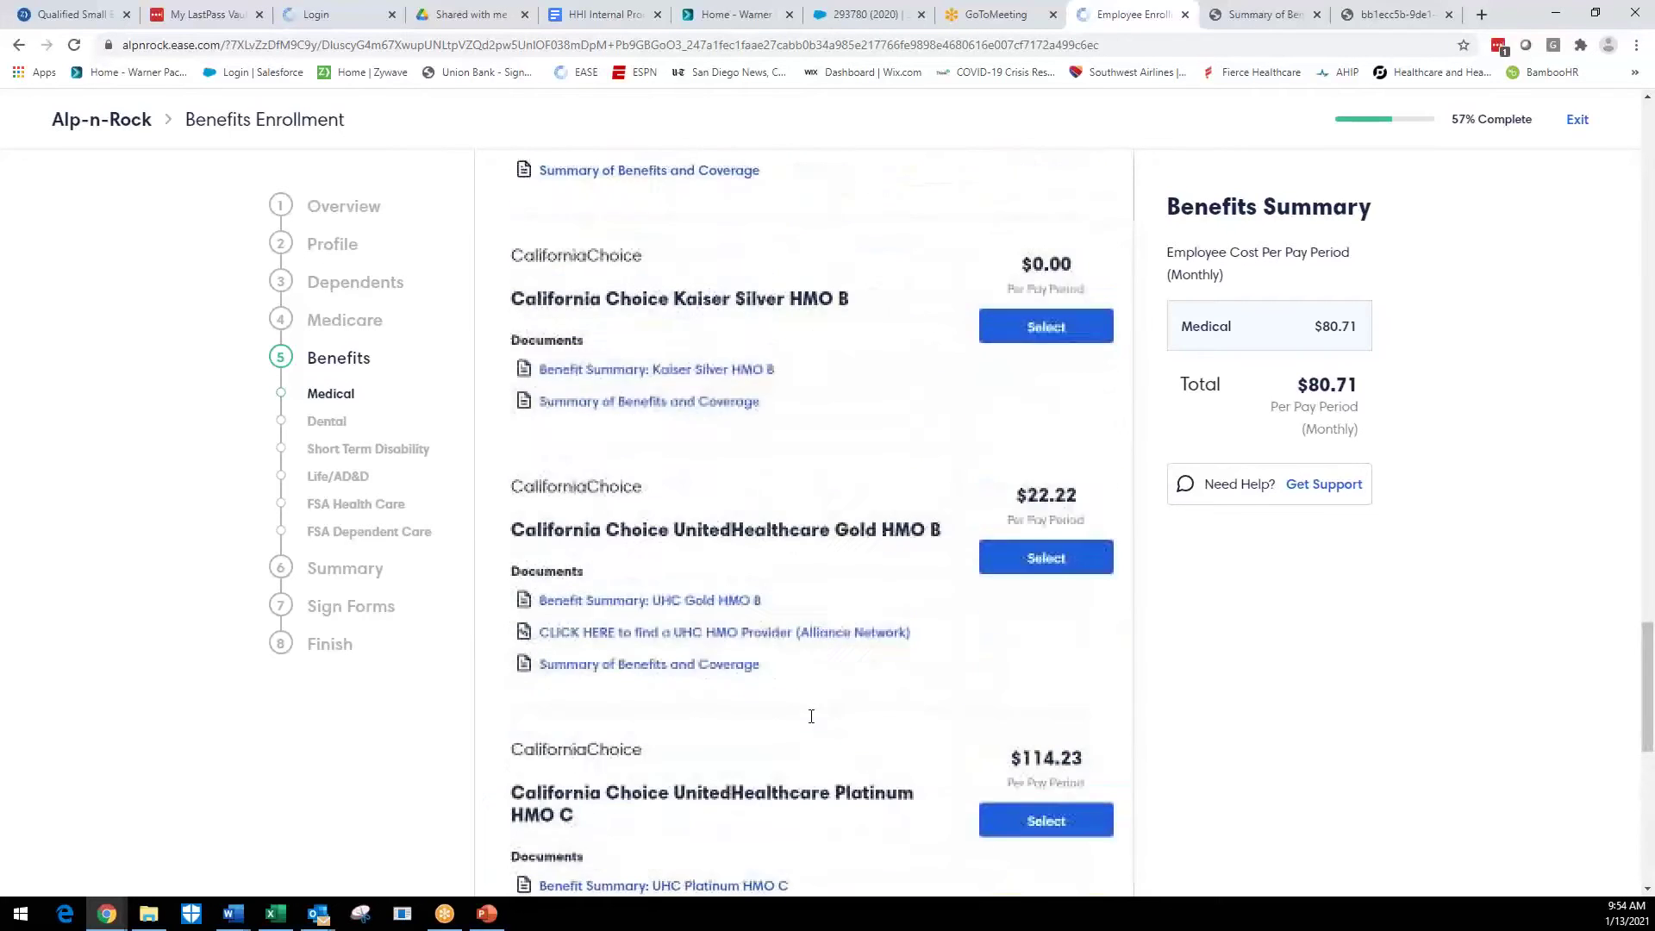
{"action": "scroll", "coordinate": [811, 716], "scroll_direction": "up", "scroll_amount": 12}
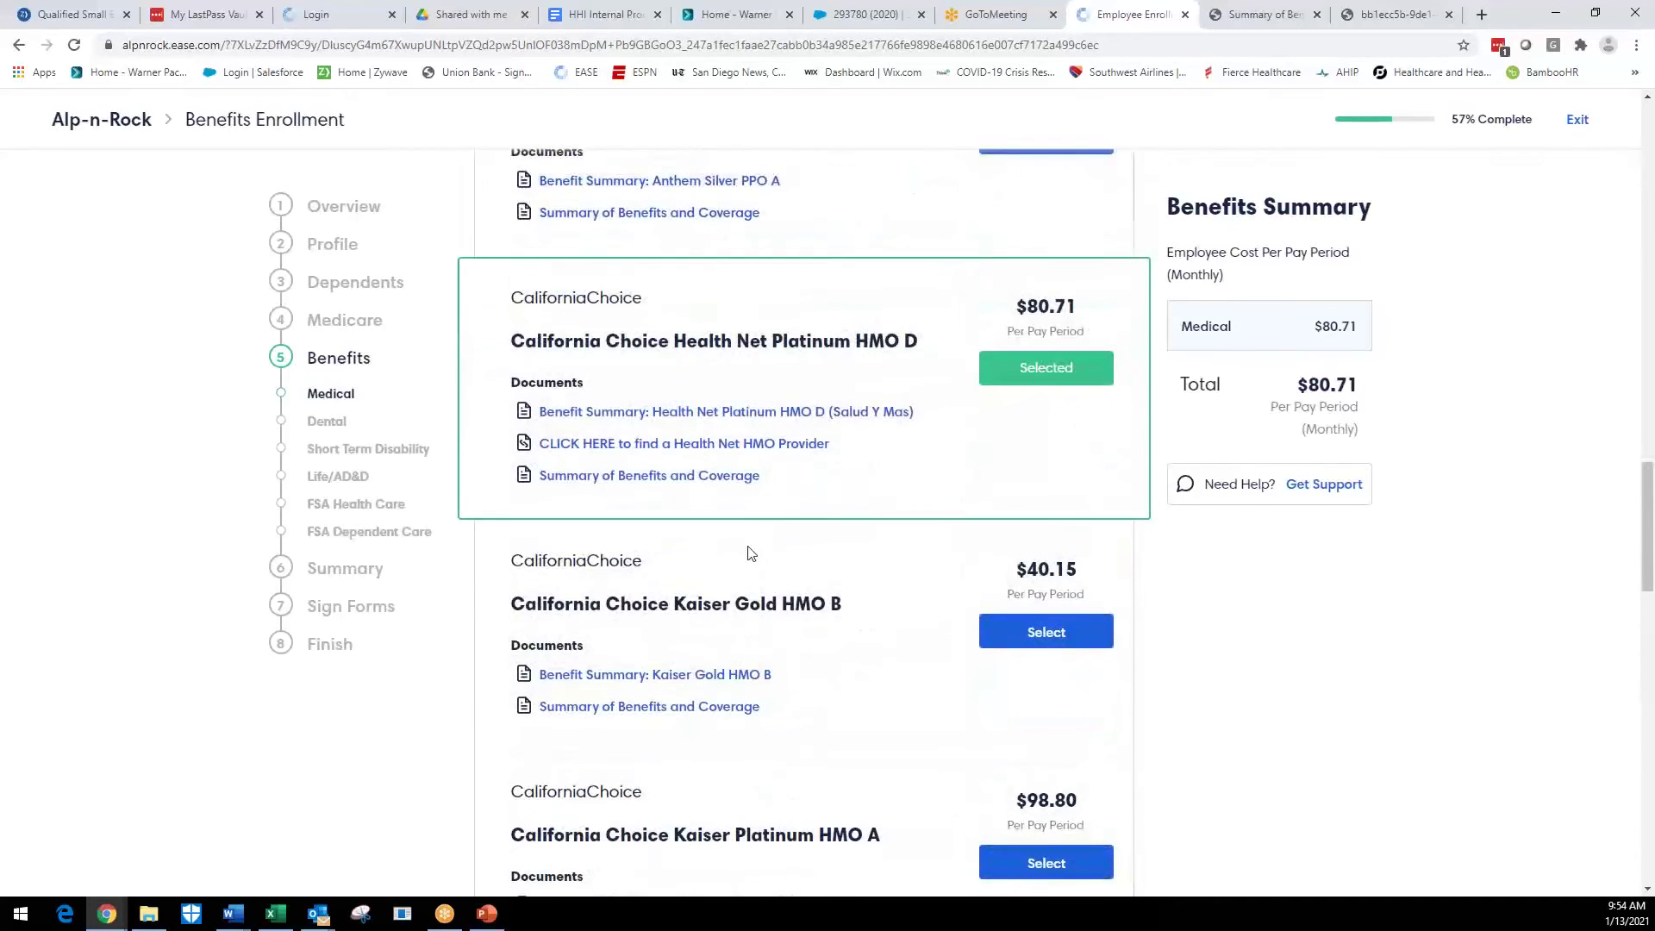
Open the Health Net HMO provider search, try its location and provider-name filters, then return to Ease.
{"action": "left_click", "coordinate": [648, 446]}
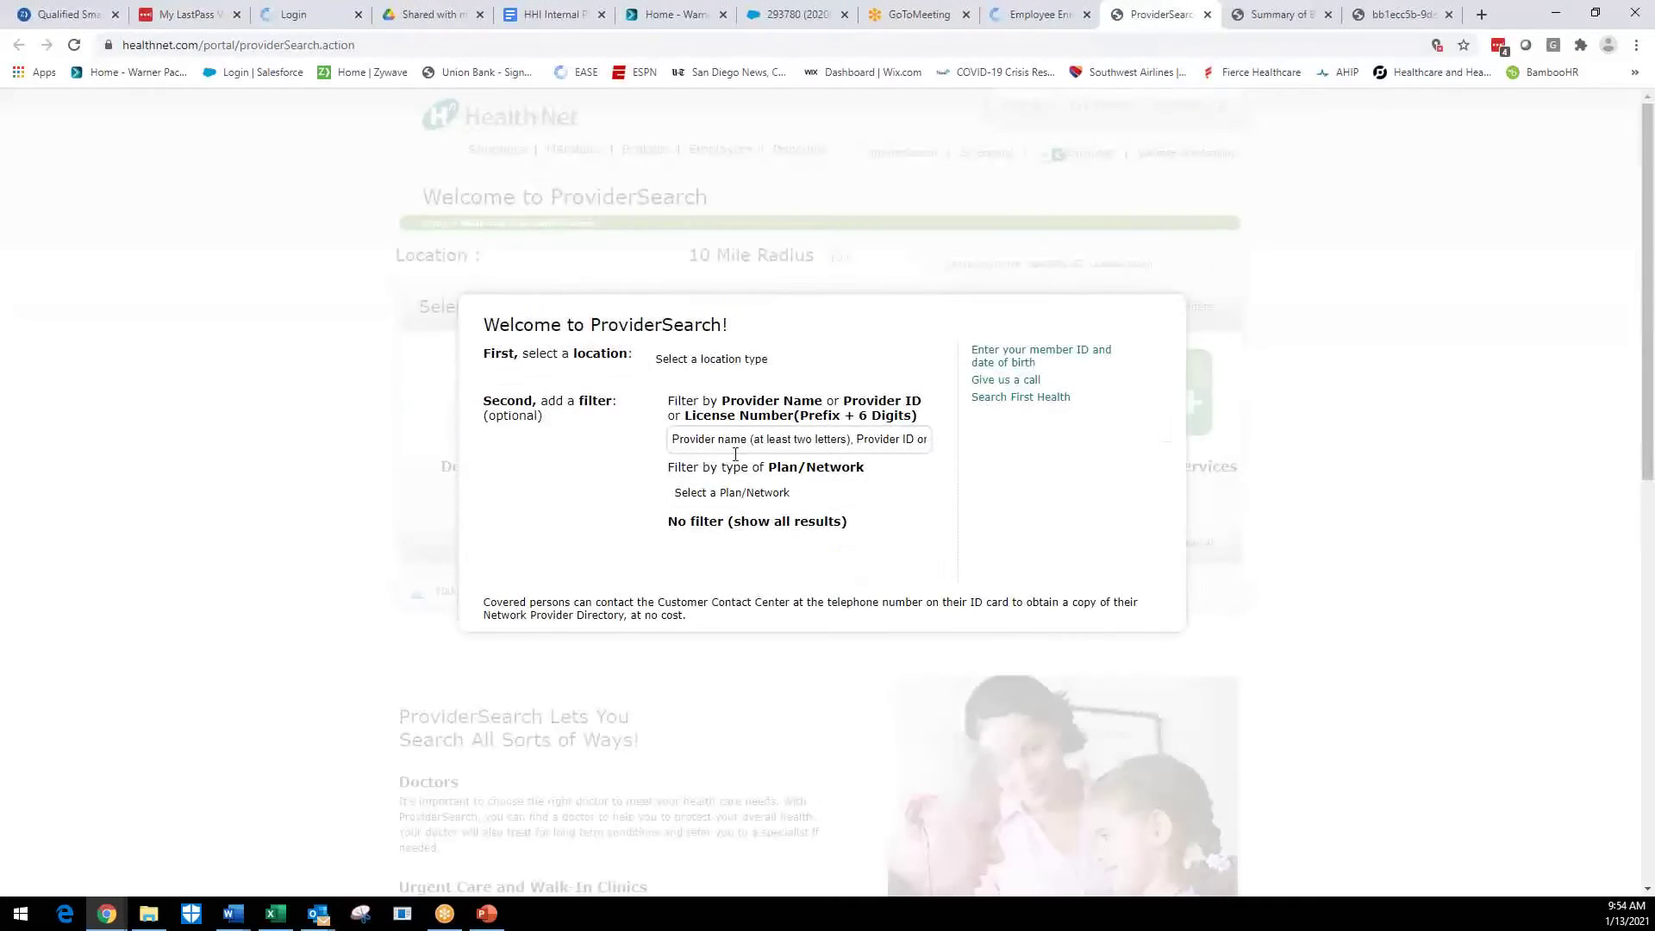
{"action": "left_click", "coordinate": [779, 366]}
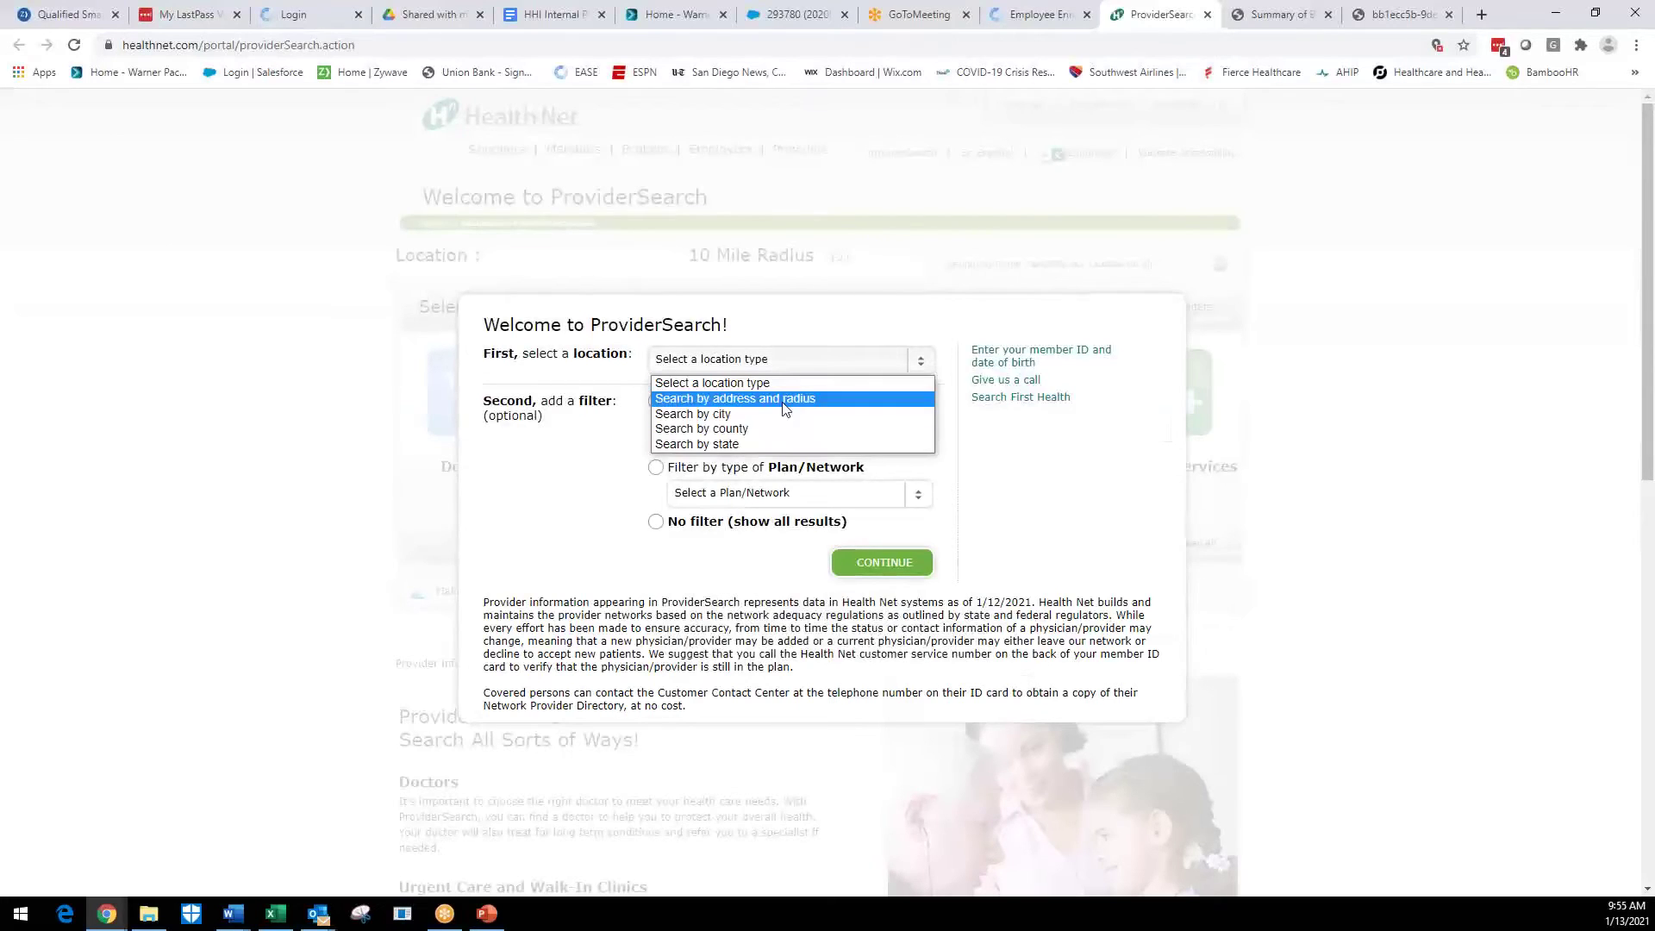
{"action": "left_click", "coordinate": [603, 492]}
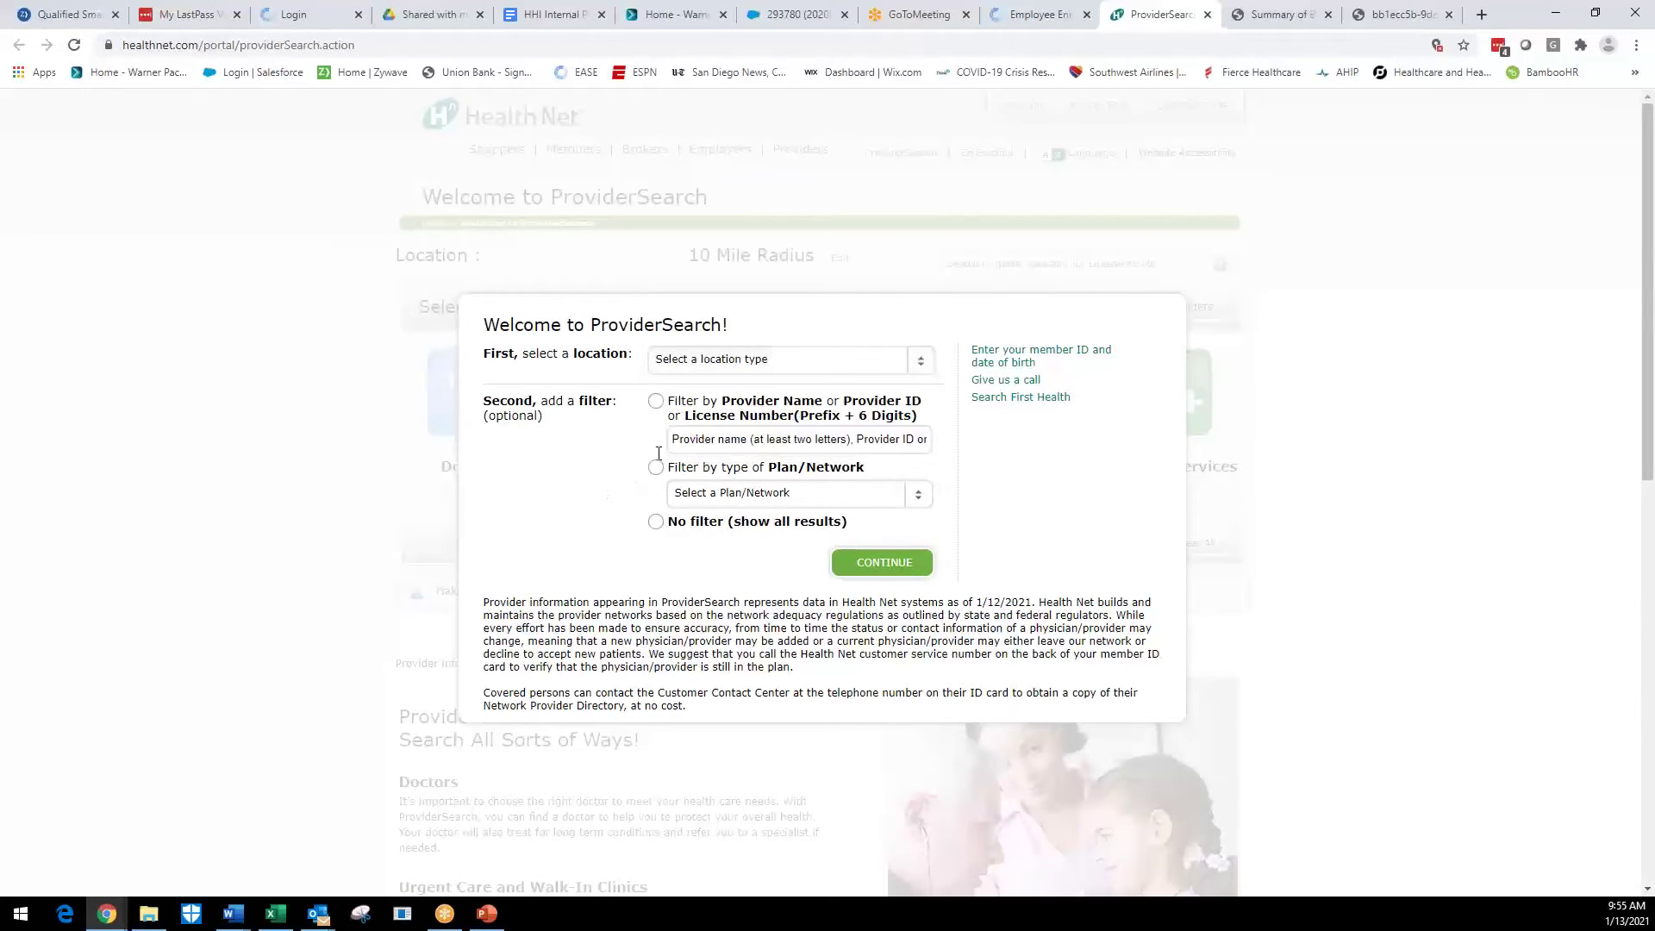
{"action": "left_click", "coordinate": [718, 444]}
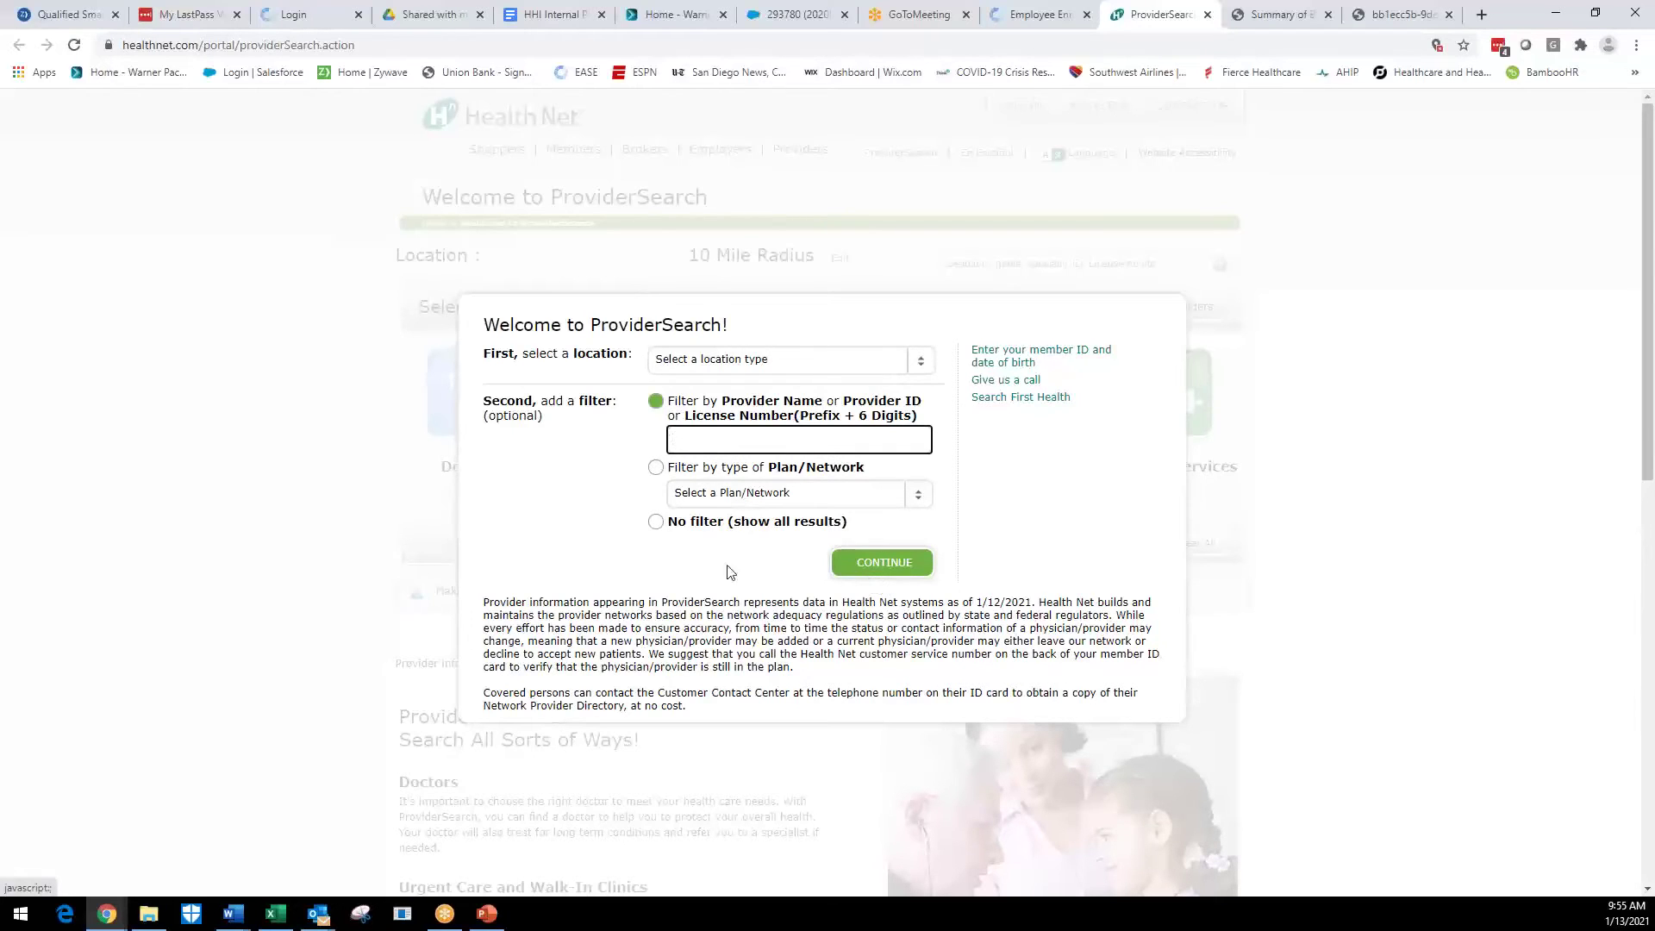
{"action": "left_click", "coordinate": [261, 536]}
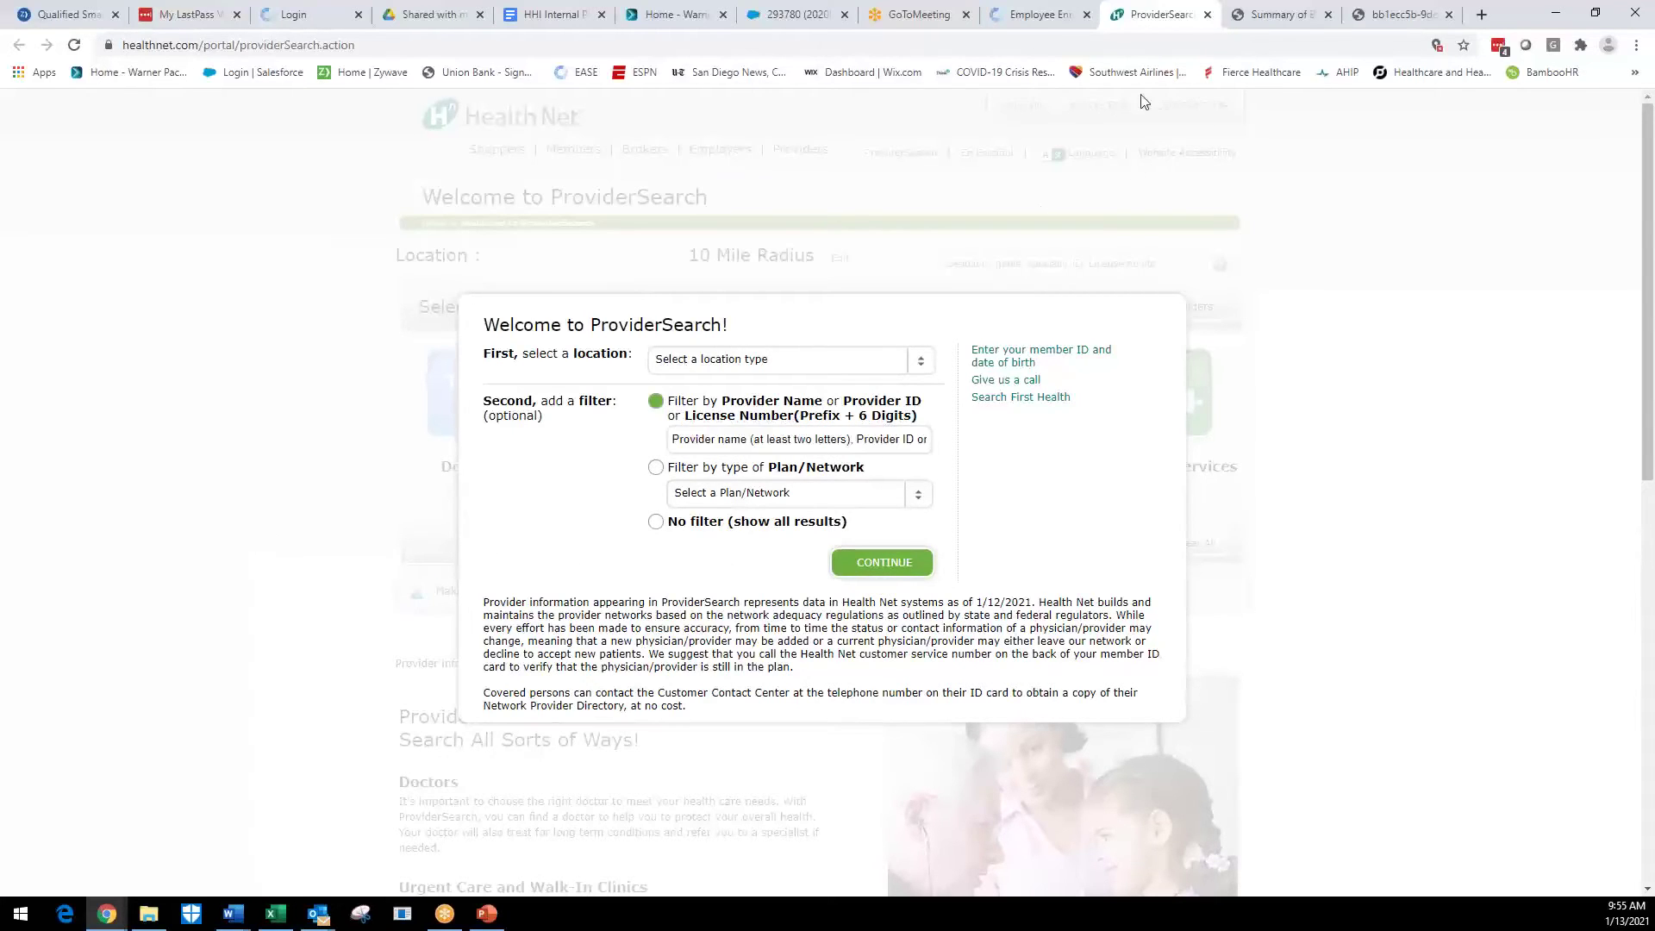
{"action": "left_click", "coordinate": [1061, 19]}
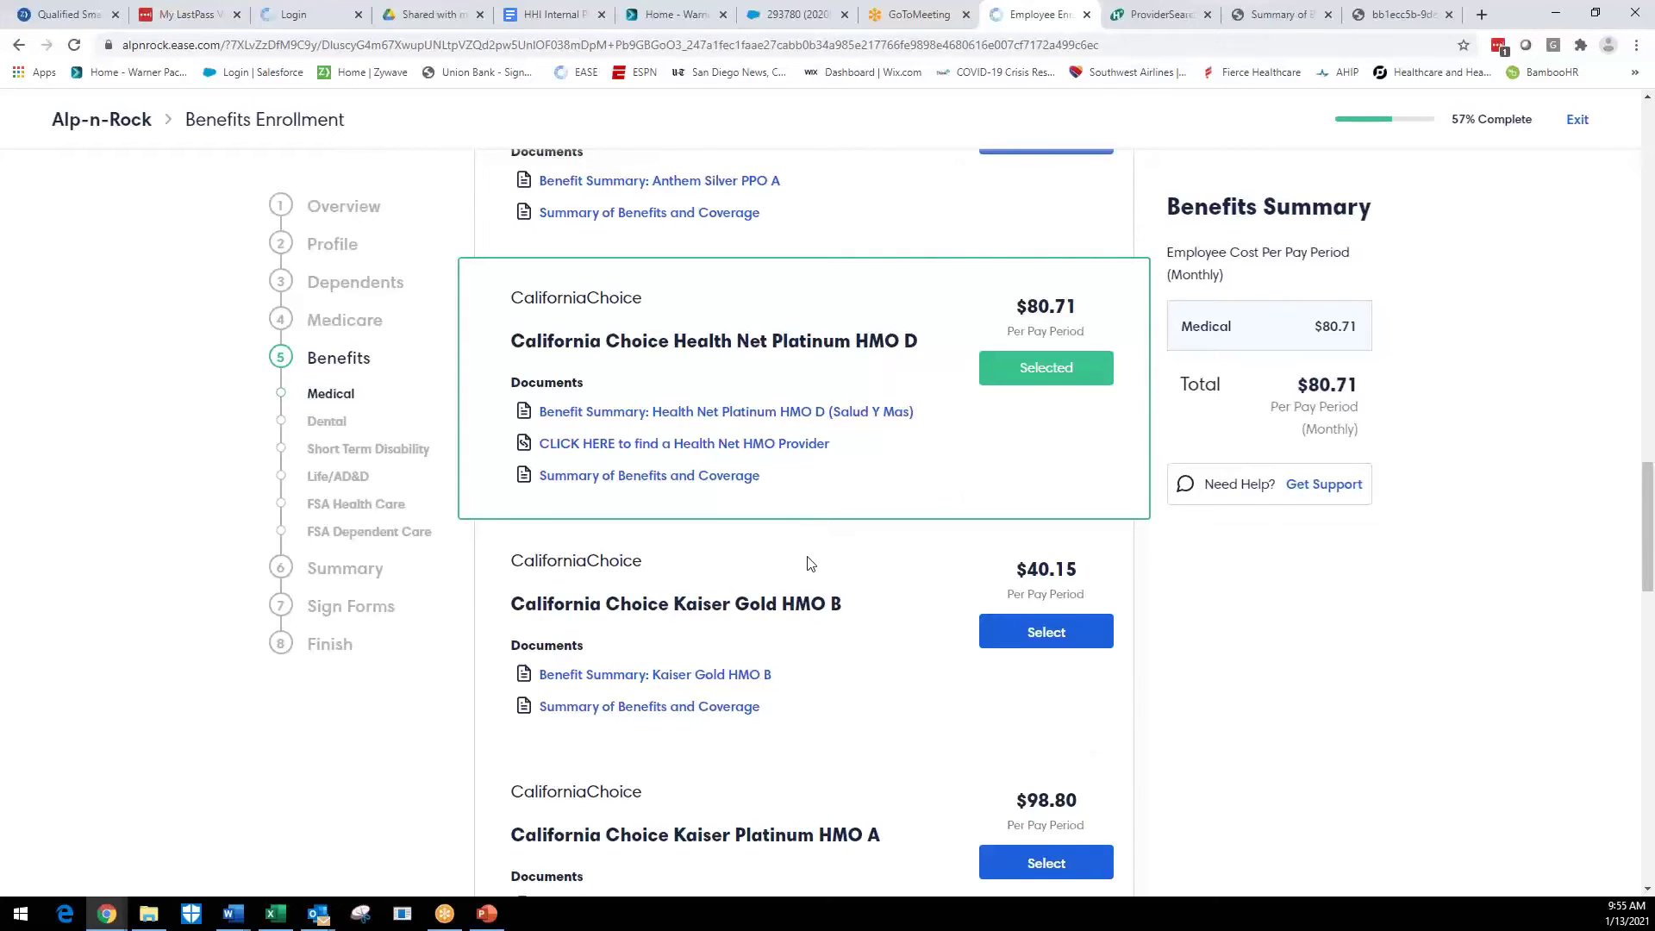
Scroll the medical plan list showing Health Net Platinum HMO D and Kaiser Gold HMO B.
{"action": "scroll", "coordinate": [810, 565], "scroll_direction": "down", "scroll_amount": 1}
{"action": "scroll", "coordinate": [811, 571], "scroll_direction": "up", "scroll_amount": 1}
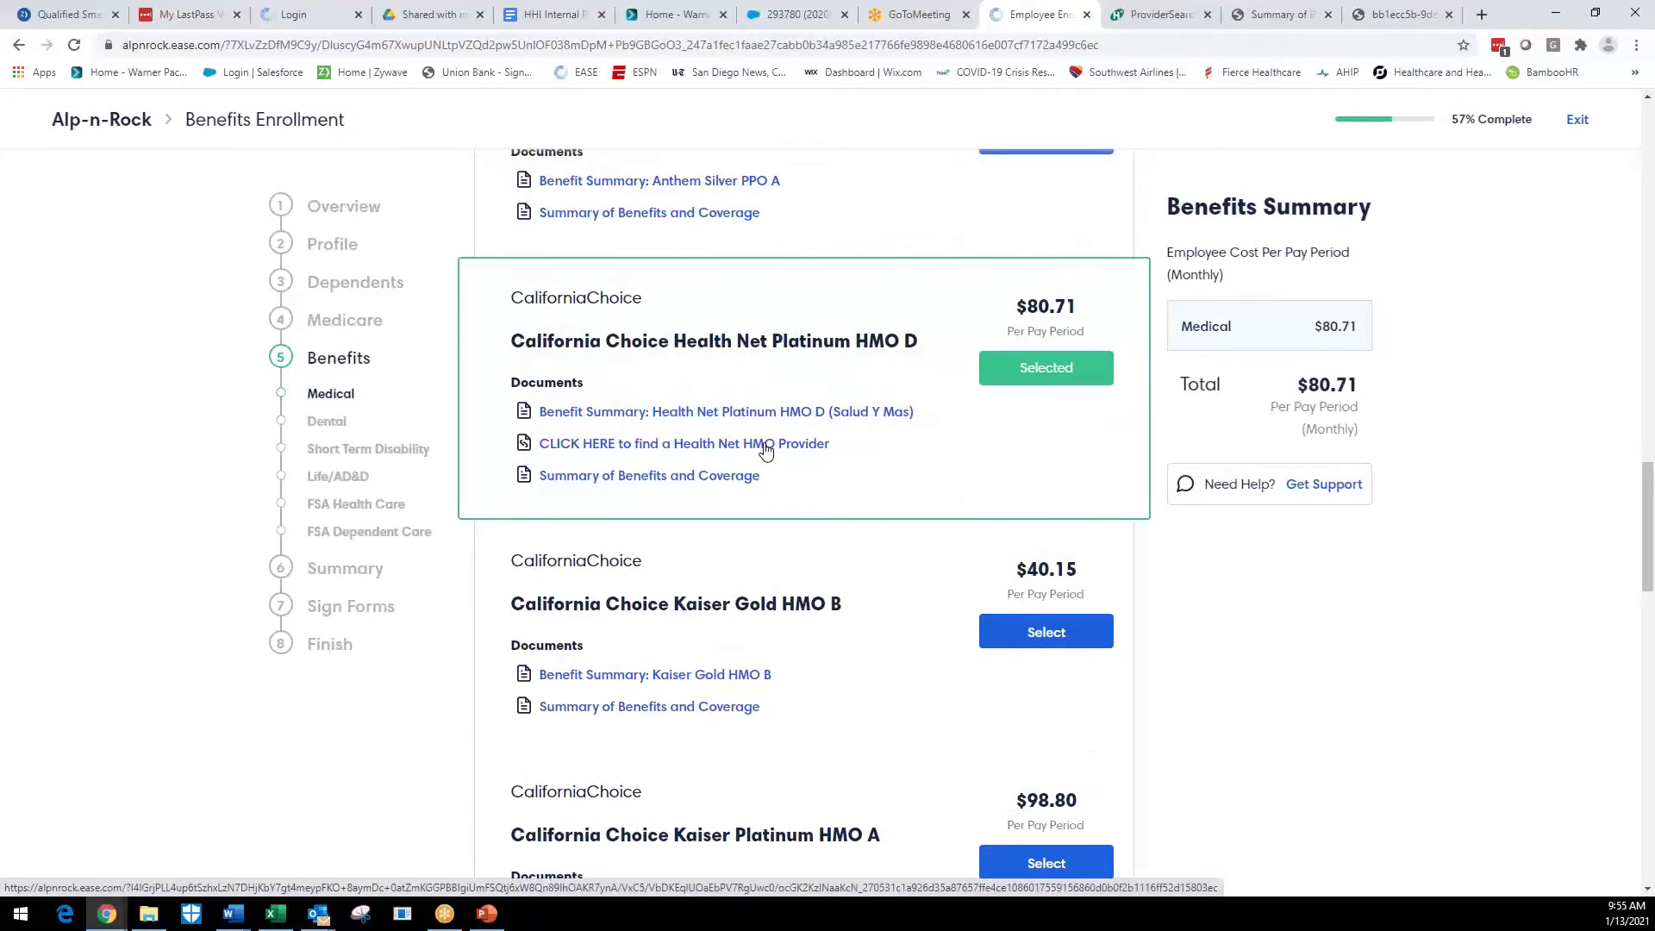
{"action": "scroll", "coordinate": [810, 568], "scroll_direction": "down", "scroll_amount": 6}
{"action": "scroll", "coordinate": [812, 577], "scroll_direction": "up", "scroll_amount": 5}
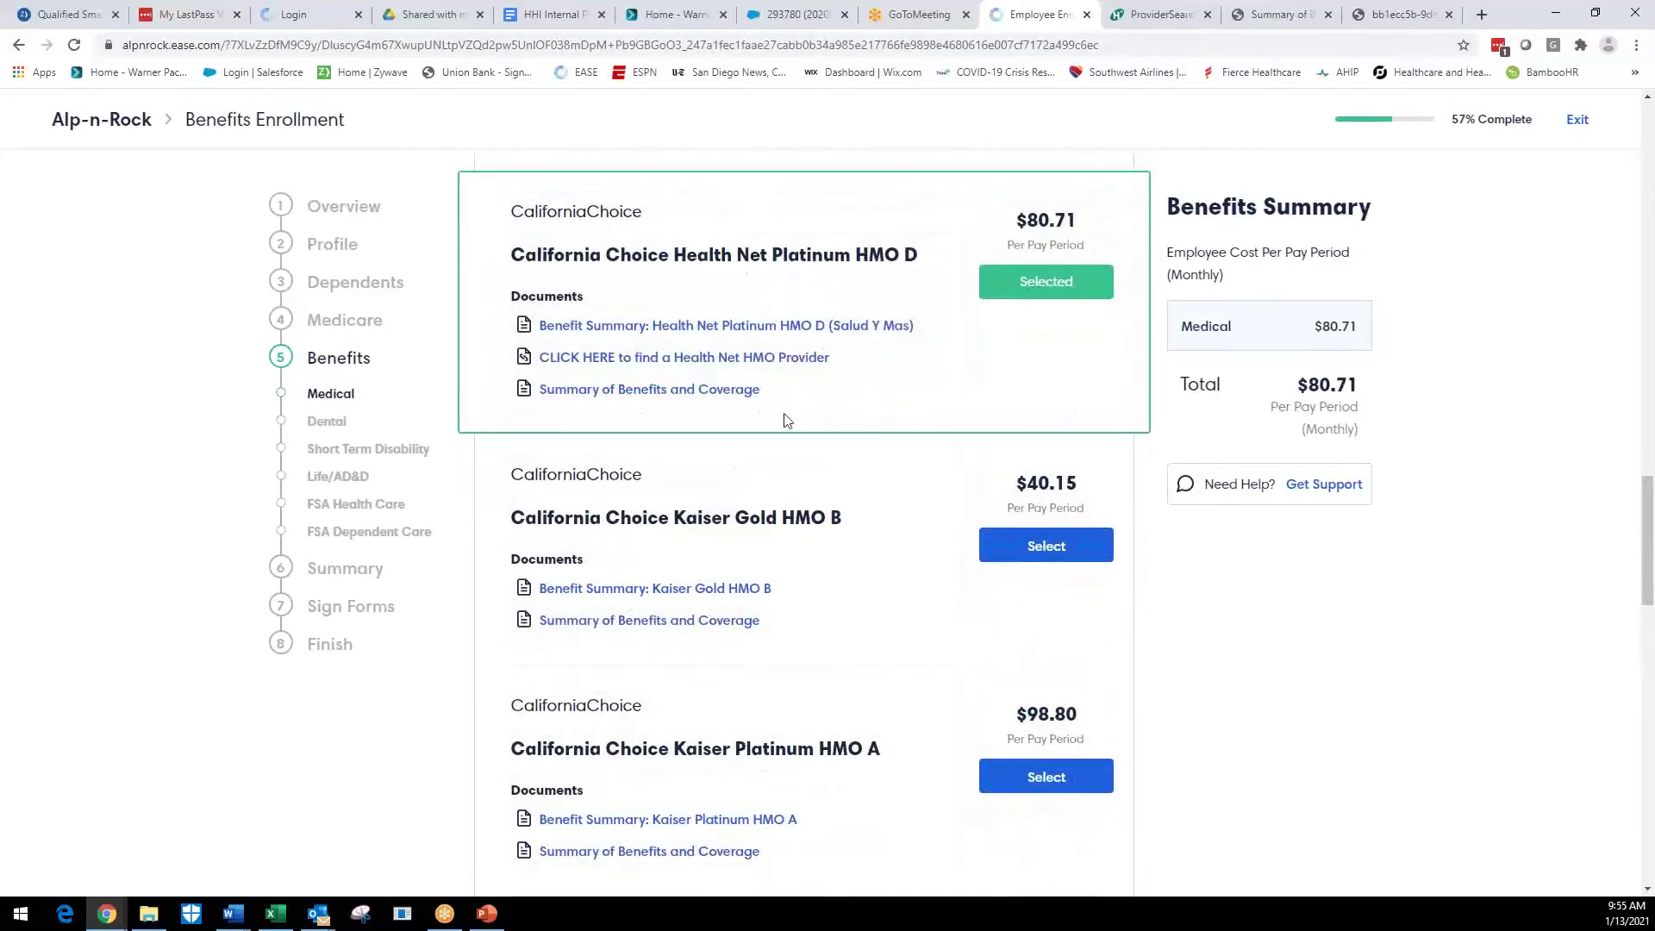
In the Health Net provider search, set the location by city to CARLSBAD, CA.
{"action": "left_click", "coordinate": [683, 357]}
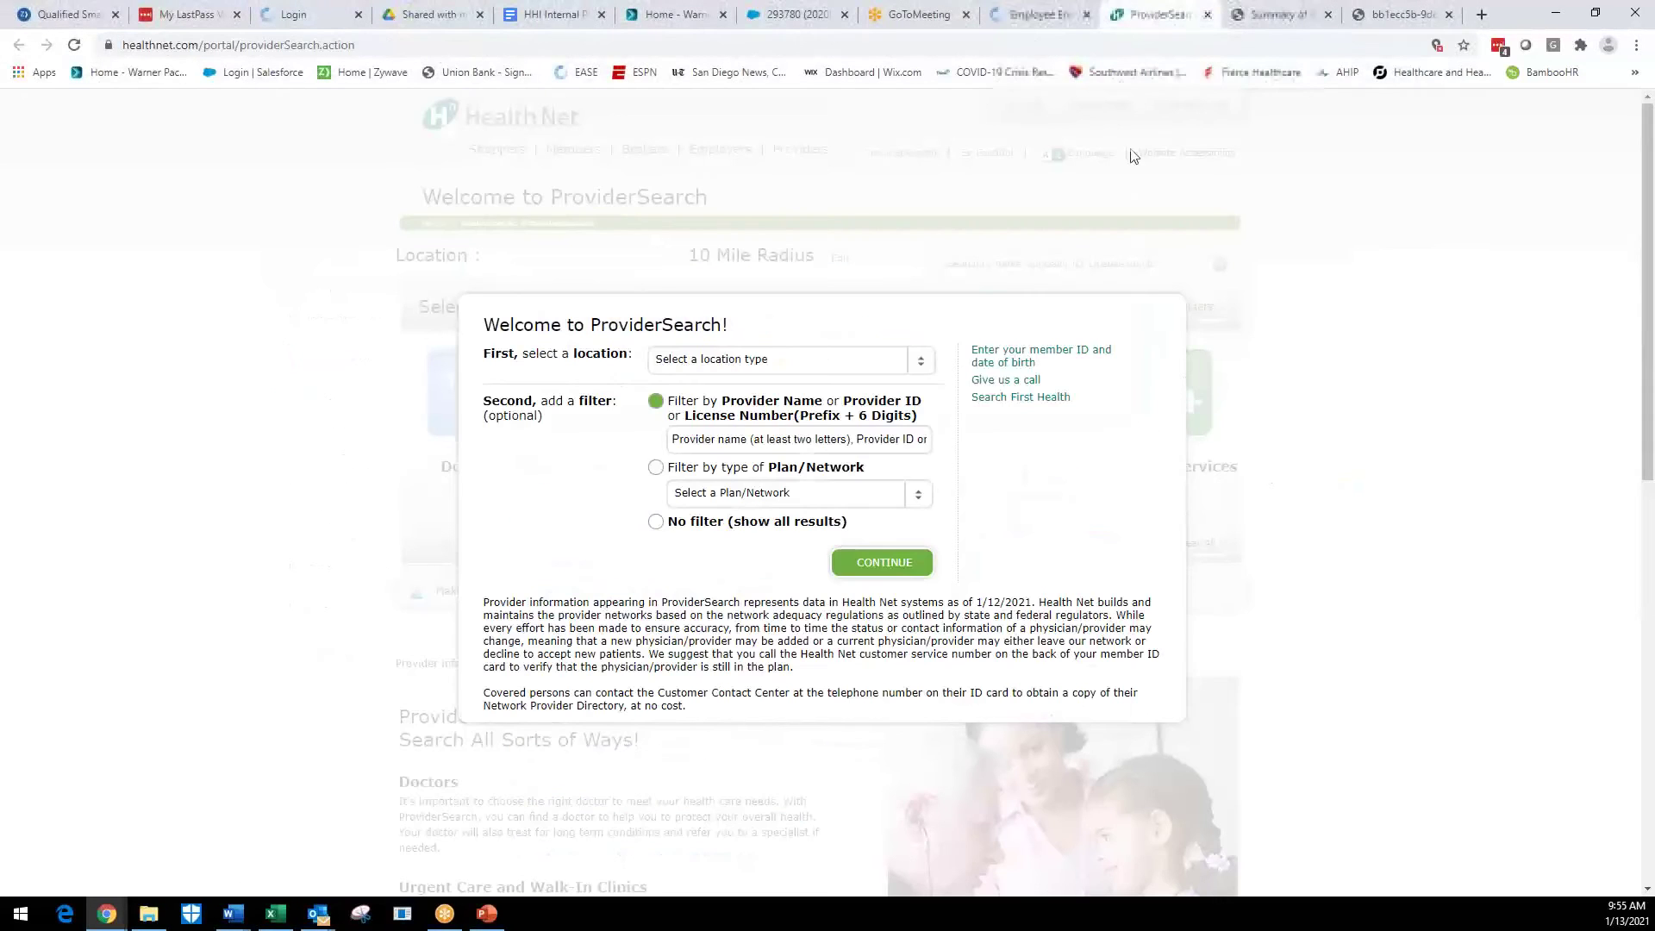
{"action": "left_click", "coordinate": [785, 361]}
{"action": "left_click", "coordinate": [758, 409]}
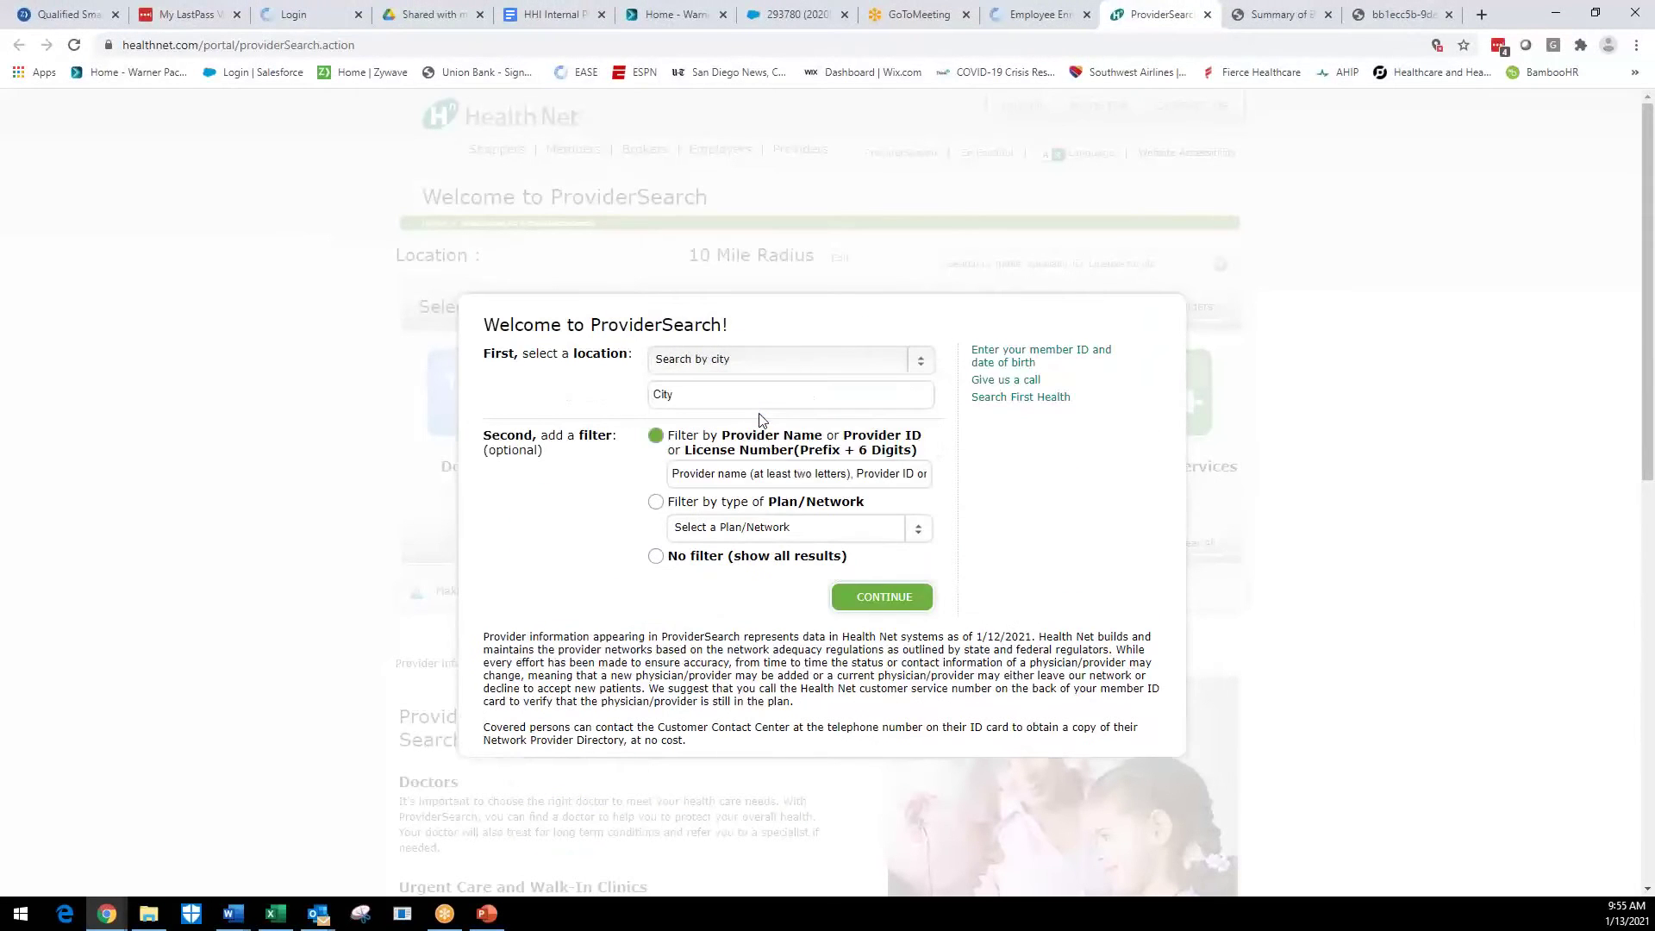
{"action": "left_click", "coordinate": [761, 396]}
{"action": "type", "text": "ca"}
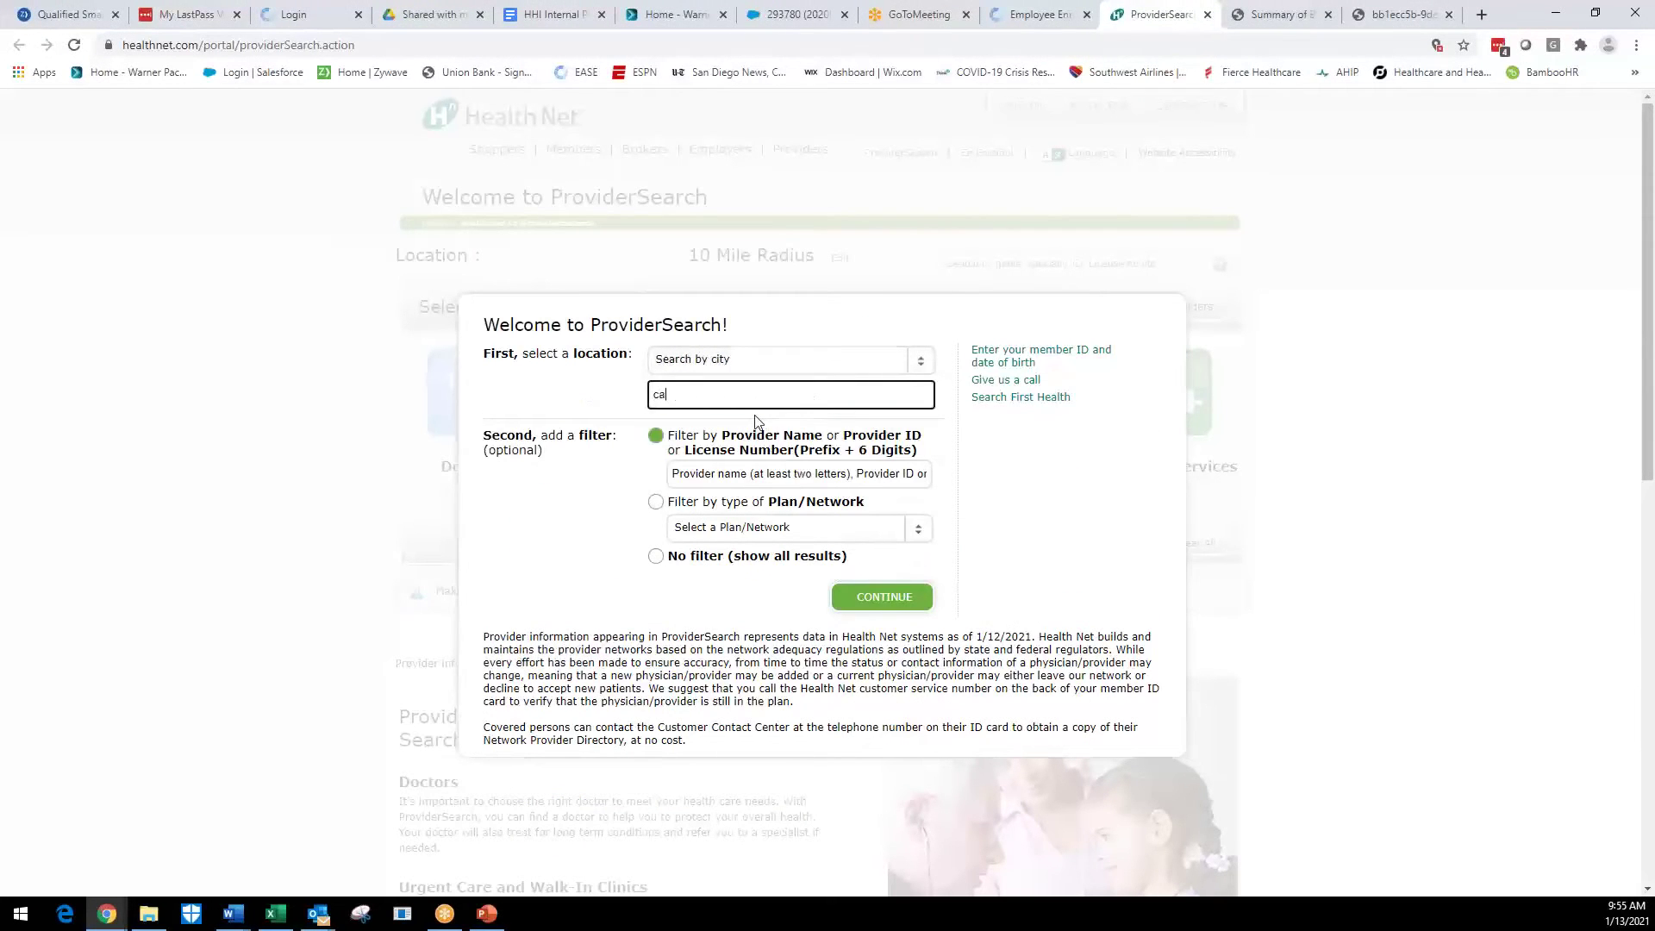
{"action": "type", "text": "rsna"}
{"action": "key", "text": "BackSpace"}
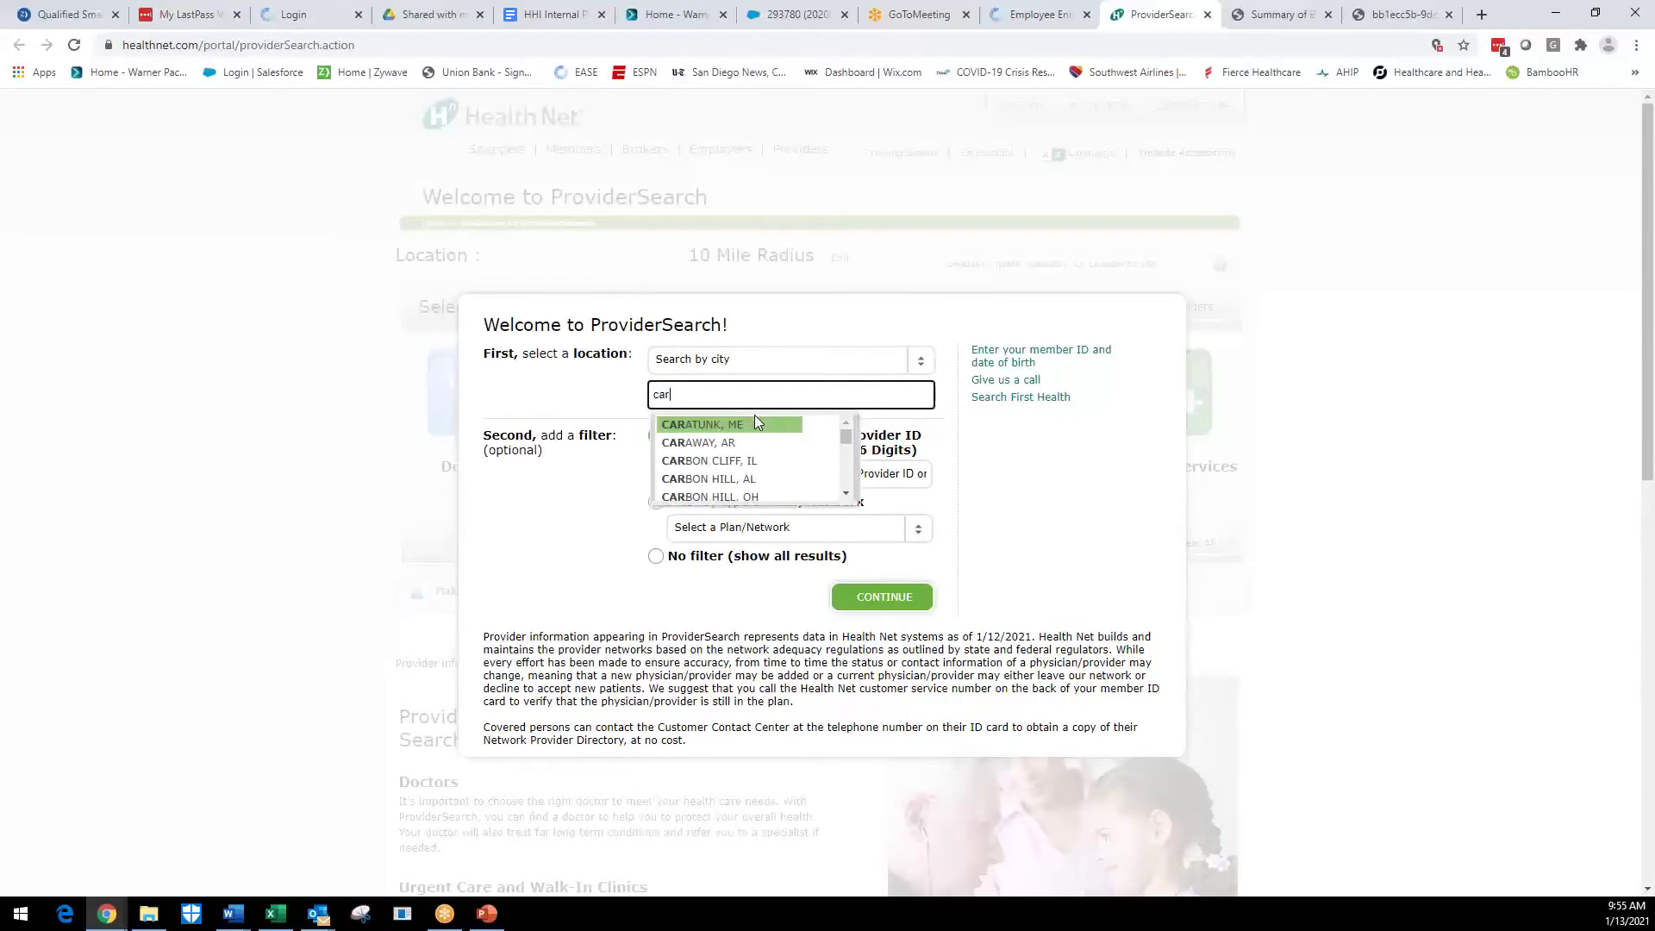
{"action": "type", "text": "lsbad"}
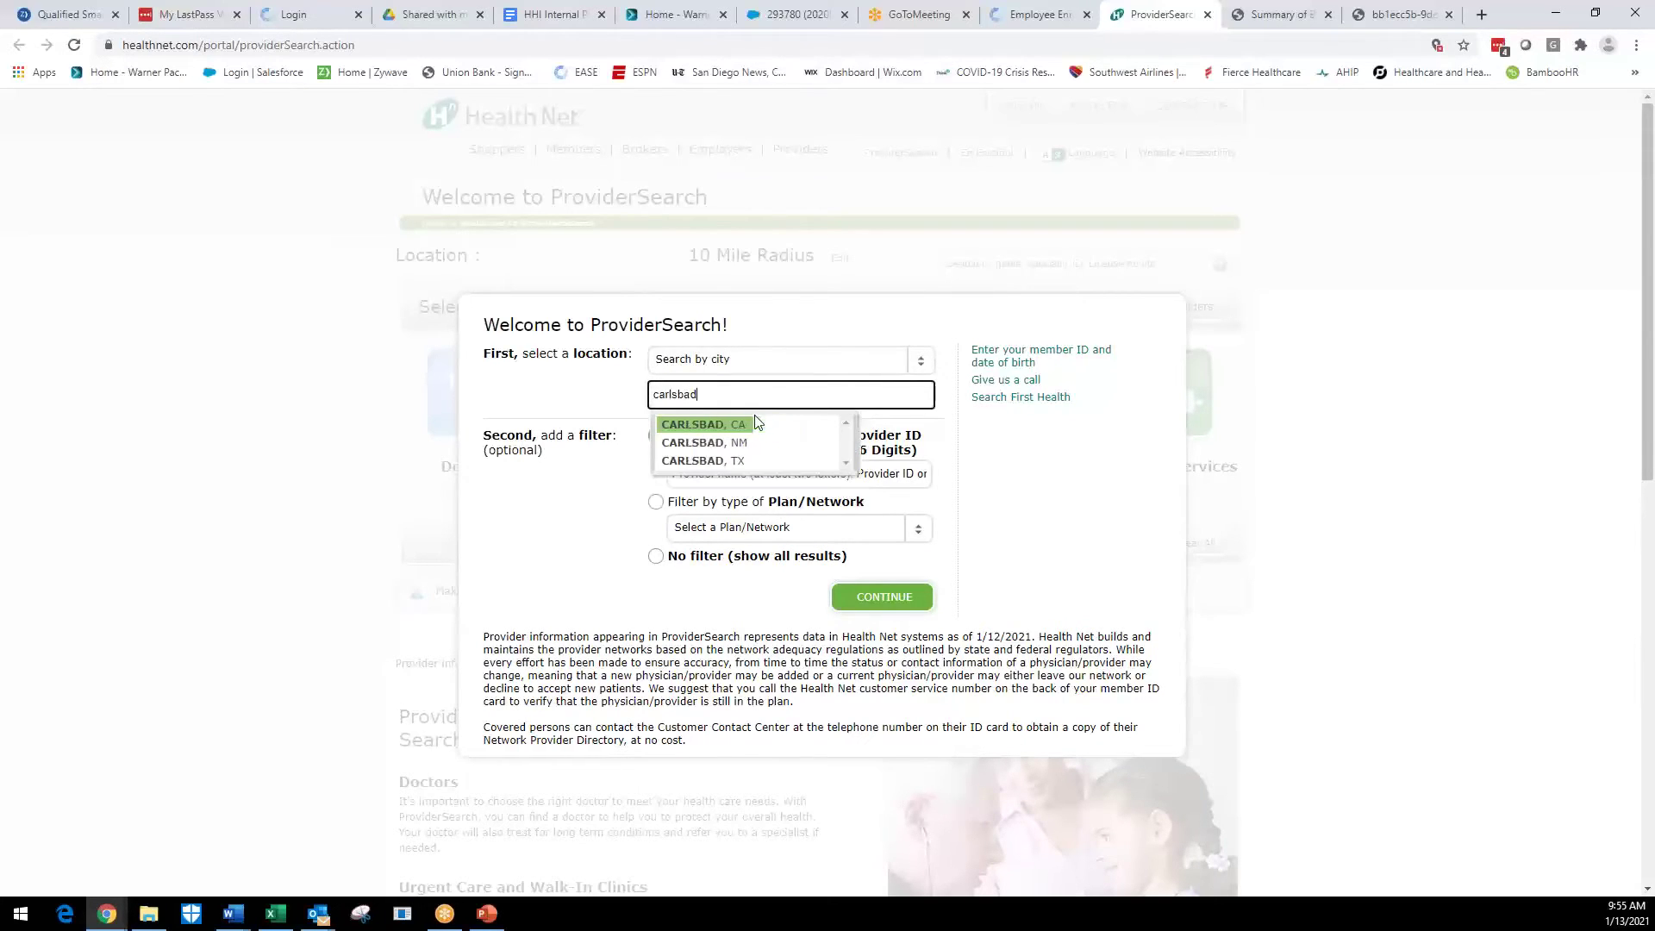
{"action": "left_click", "coordinate": [698, 424]}
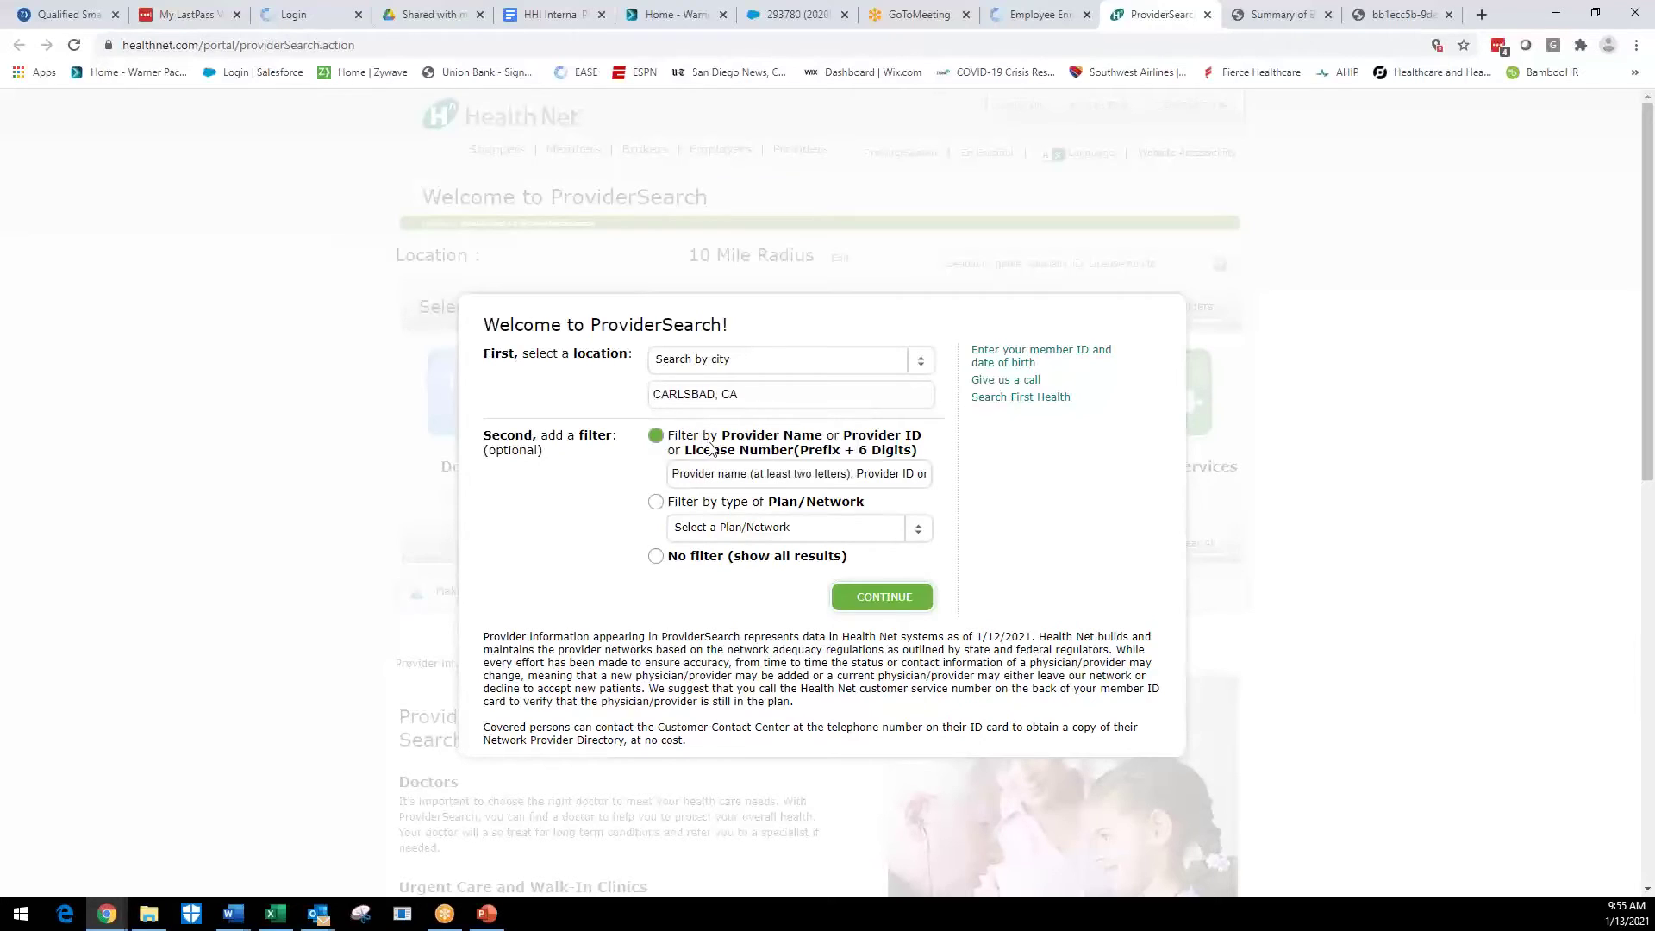
Switch the filter to Plan/Network, browse its plan list, then return to Employee Enrollment.
{"action": "left_click", "coordinate": [736, 473]}
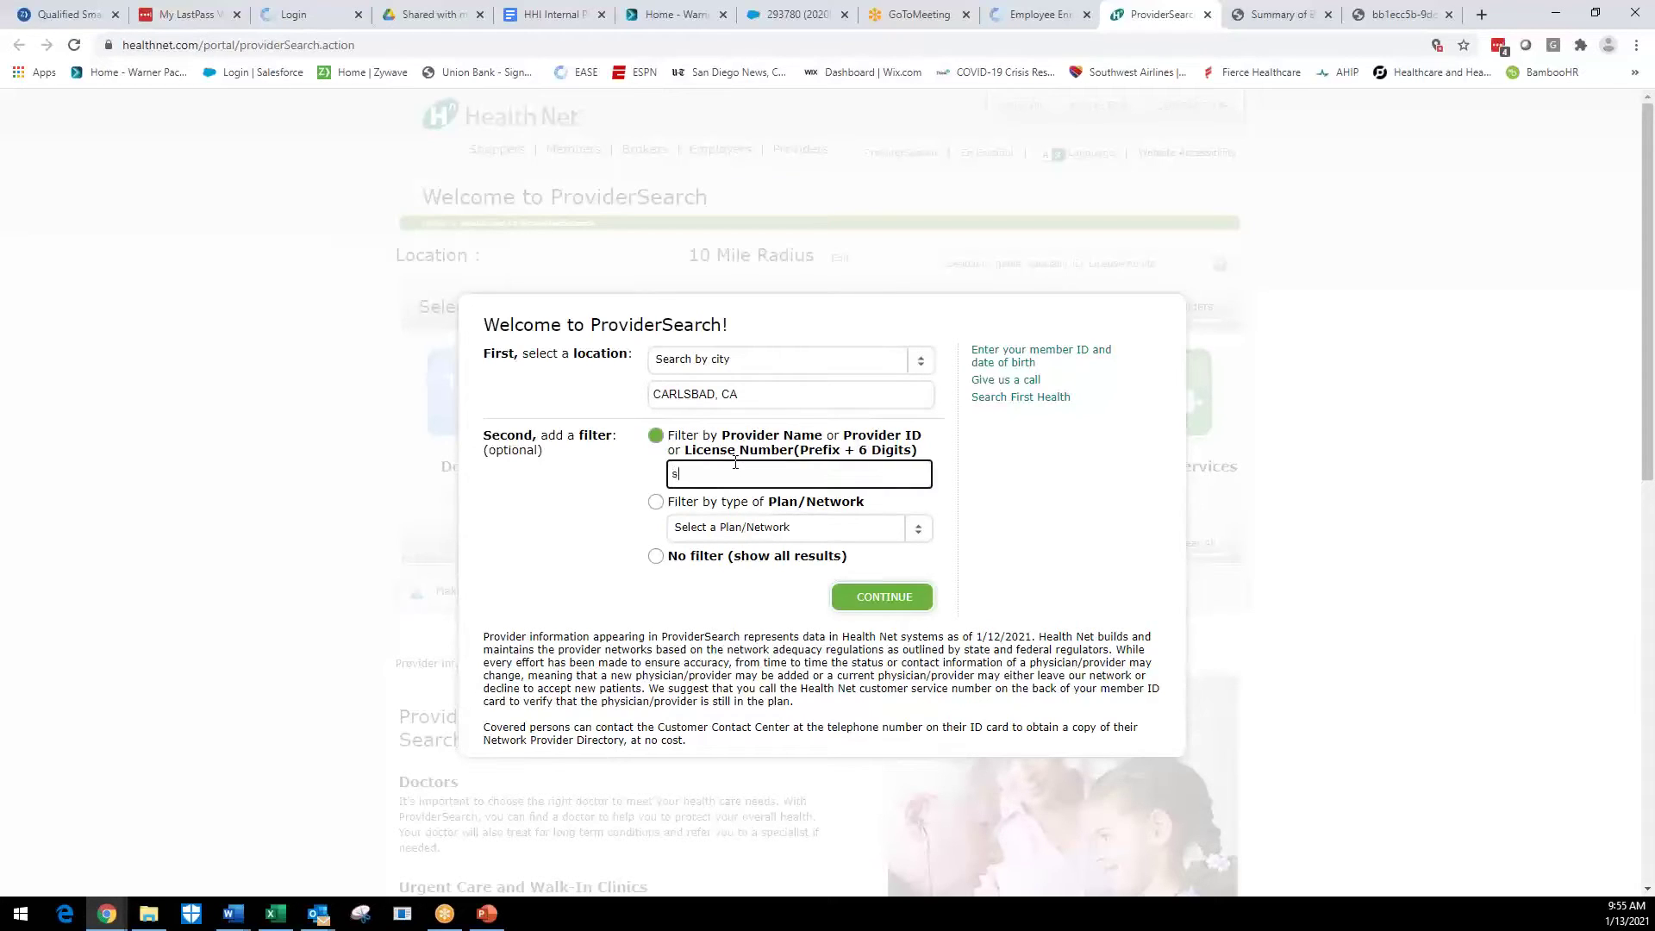
{"action": "left_click", "coordinate": [821, 533]}
{"action": "left_click", "coordinate": [821, 536]}
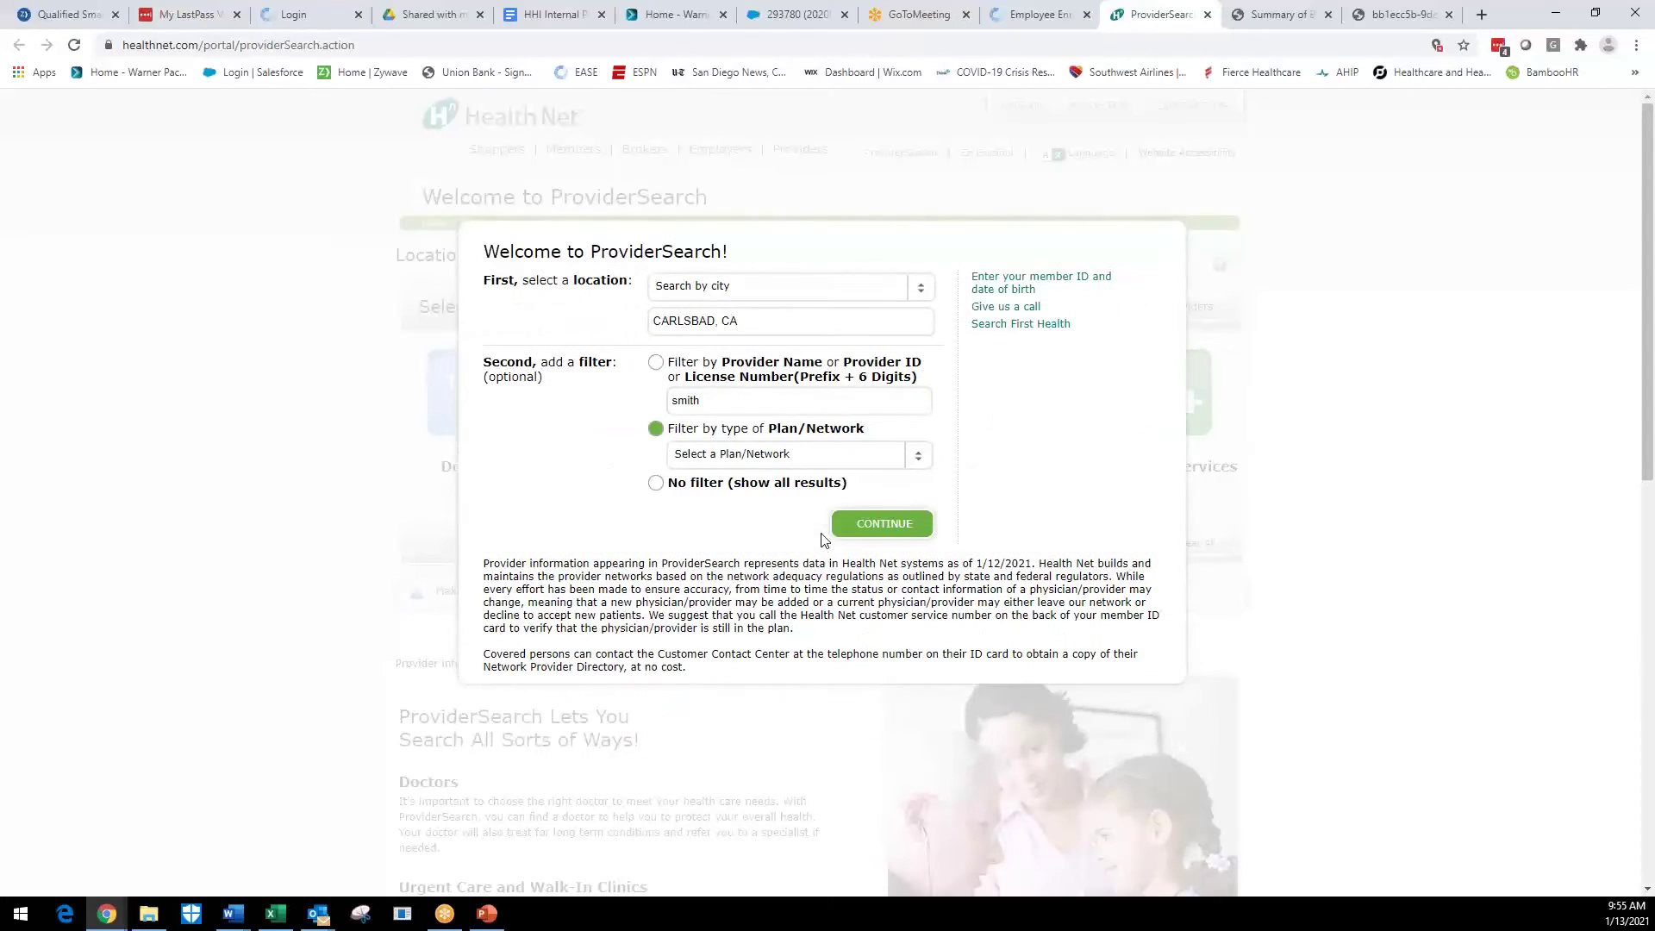
{"action": "left_click", "coordinate": [920, 465]}
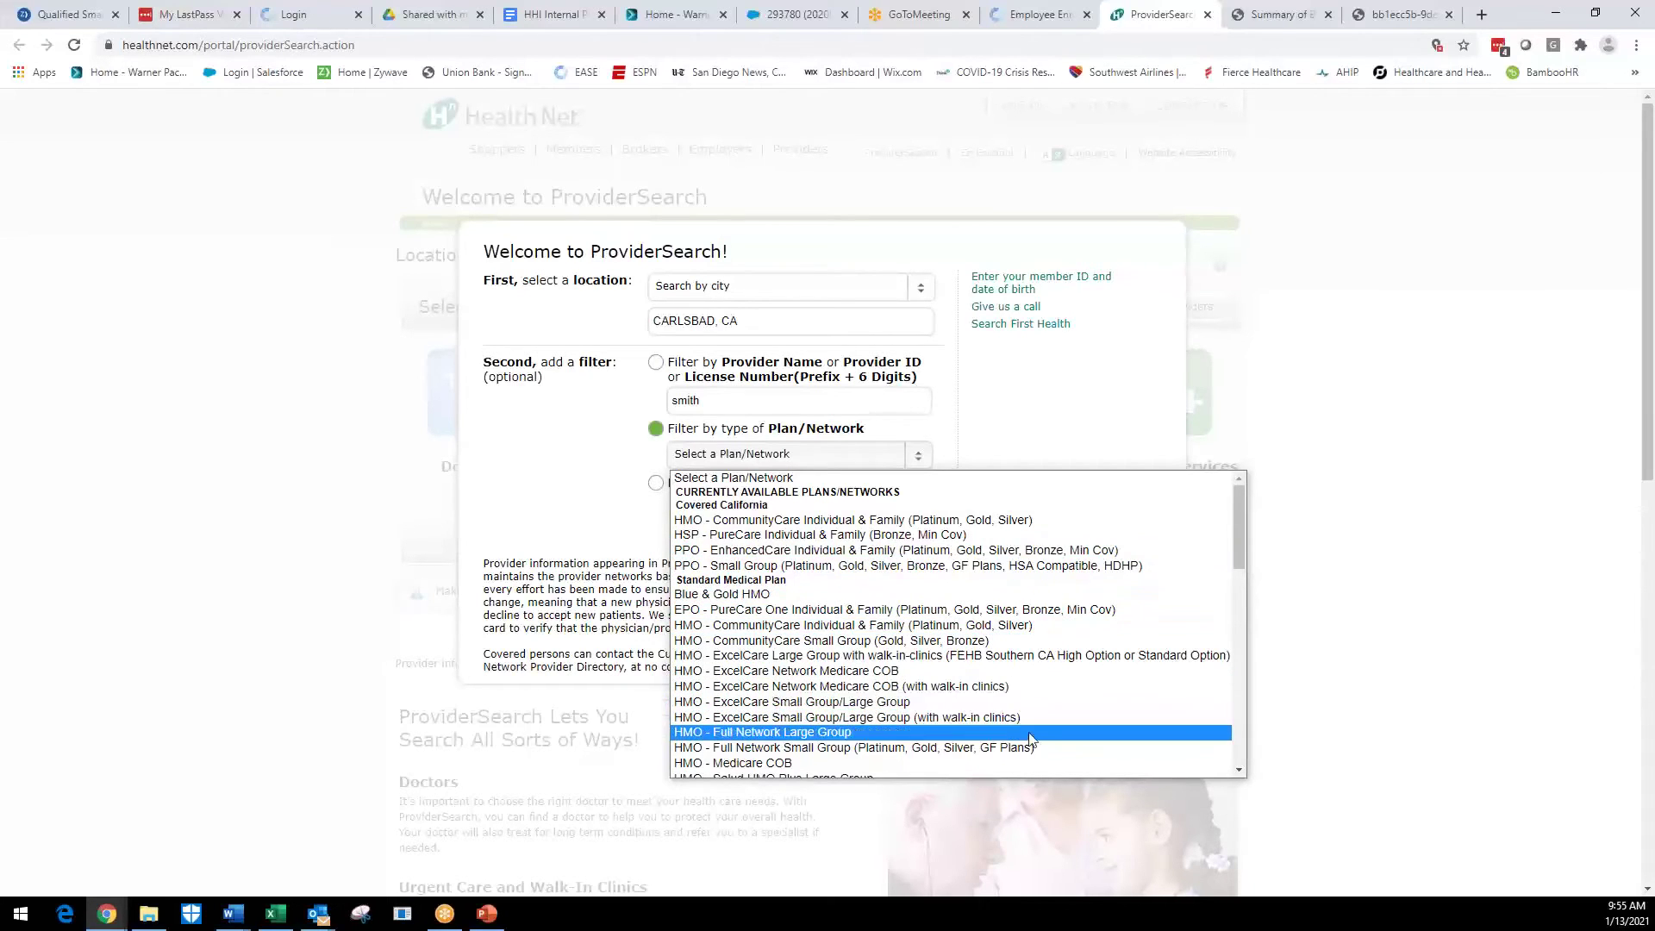
{"action": "scroll", "coordinate": [1033, 742], "scroll_direction": "down", "scroll_amount": 2}
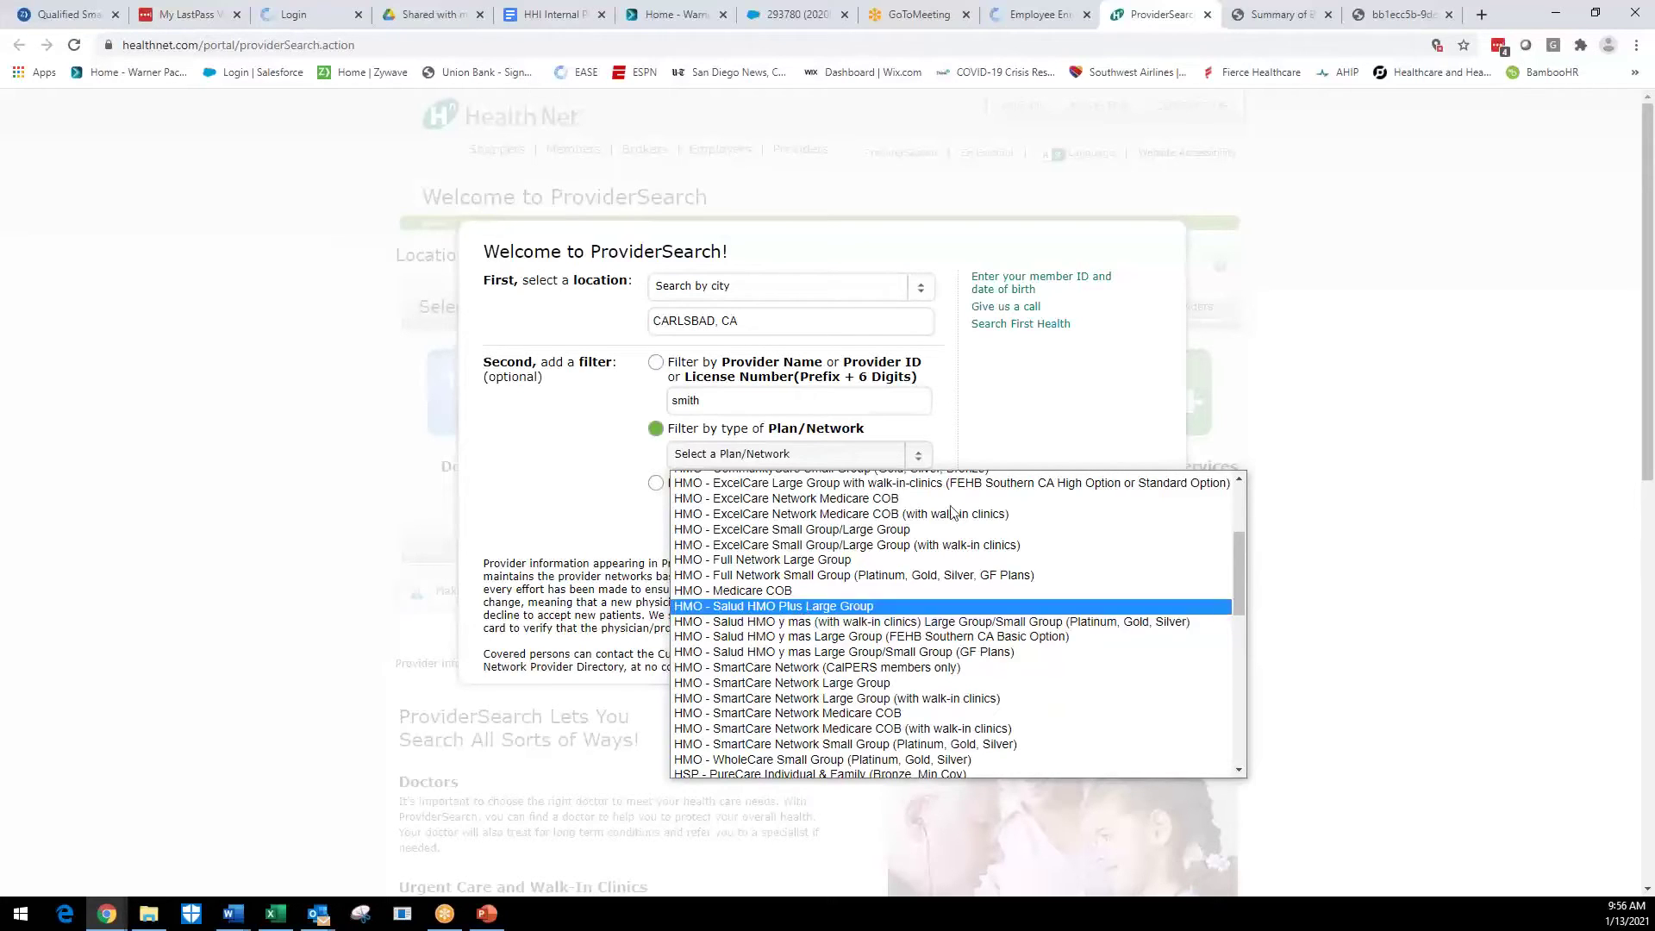
{"action": "left_click", "coordinate": [1062, 28]}
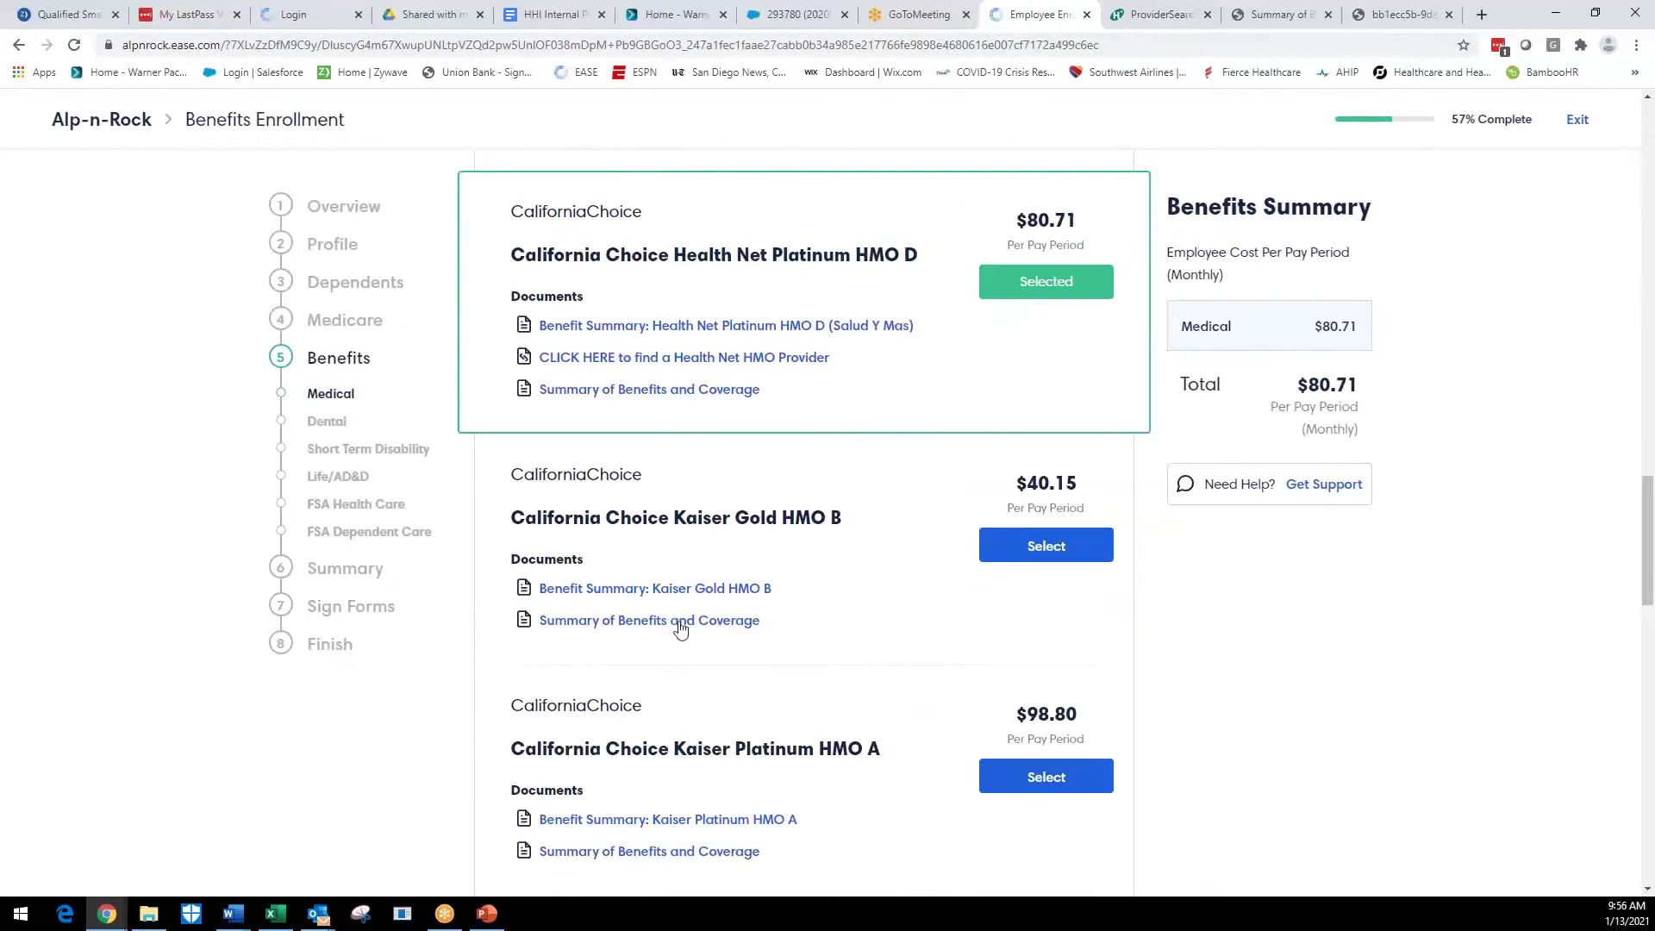
Scroll the medical plan list down to the UnitedHealthcare Gold HMO B card ($22.22).
{"action": "scroll", "coordinate": [681, 638], "scroll_direction": "down", "scroll_amount": 9}
{"action": "scroll", "coordinate": [689, 659], "scroll_direction": "down", "scroll_amount": 2}
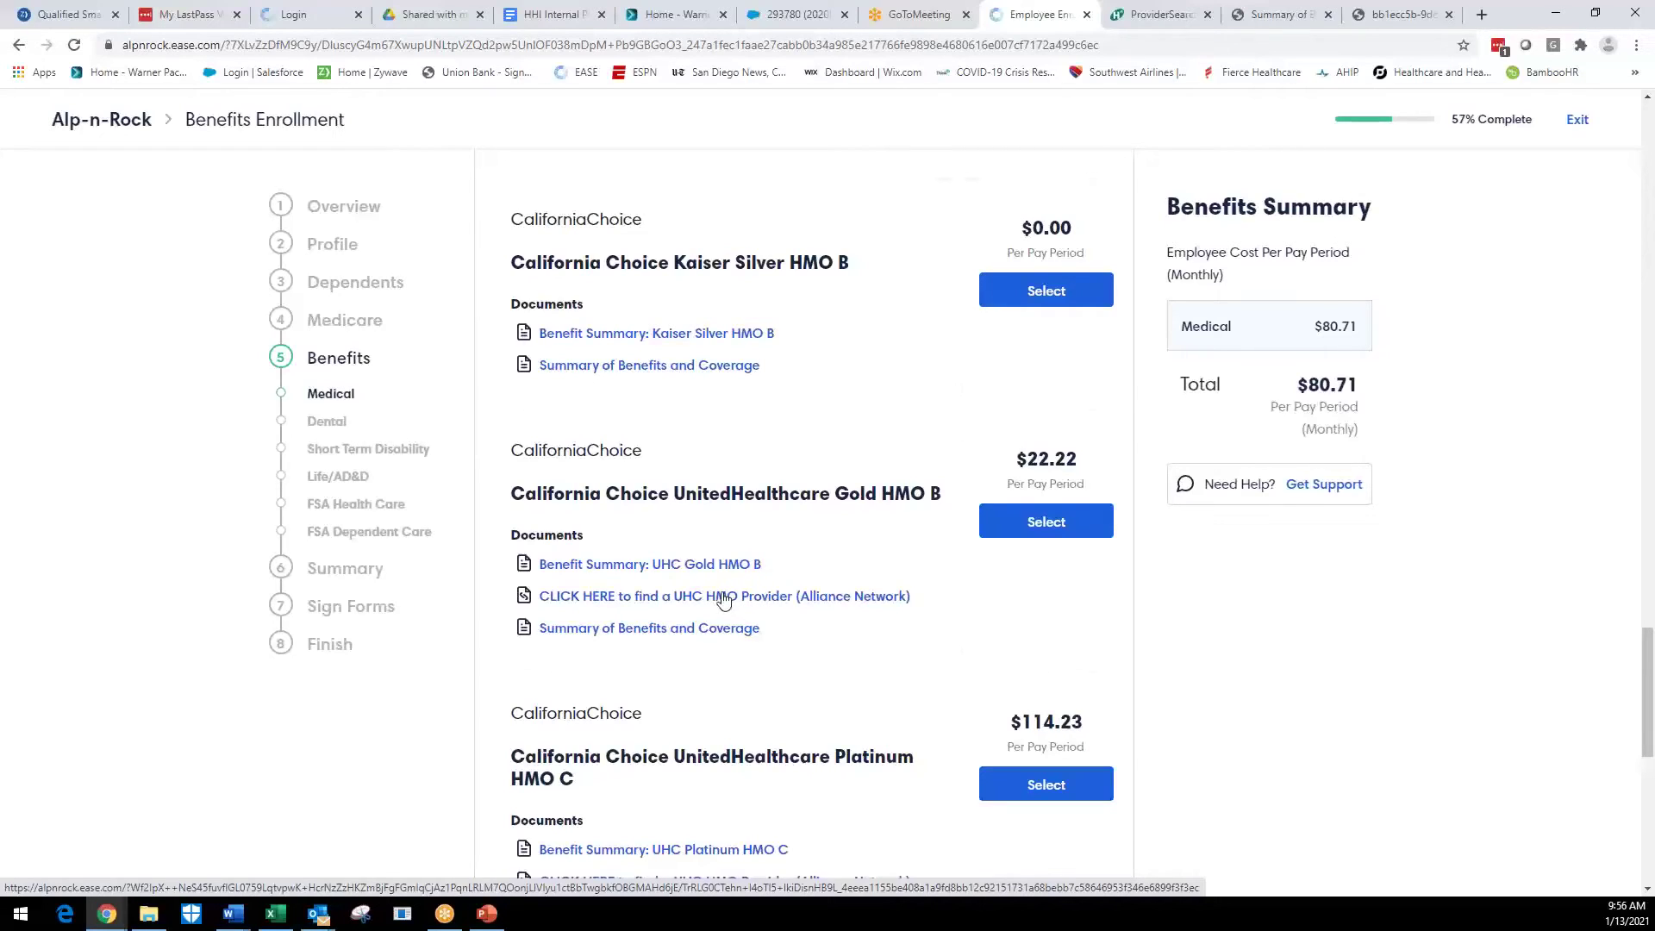
Open the UHC HMO provider finder and go to Find a Provider.
{"action": "left_click", "coordinate": [721, 599]}
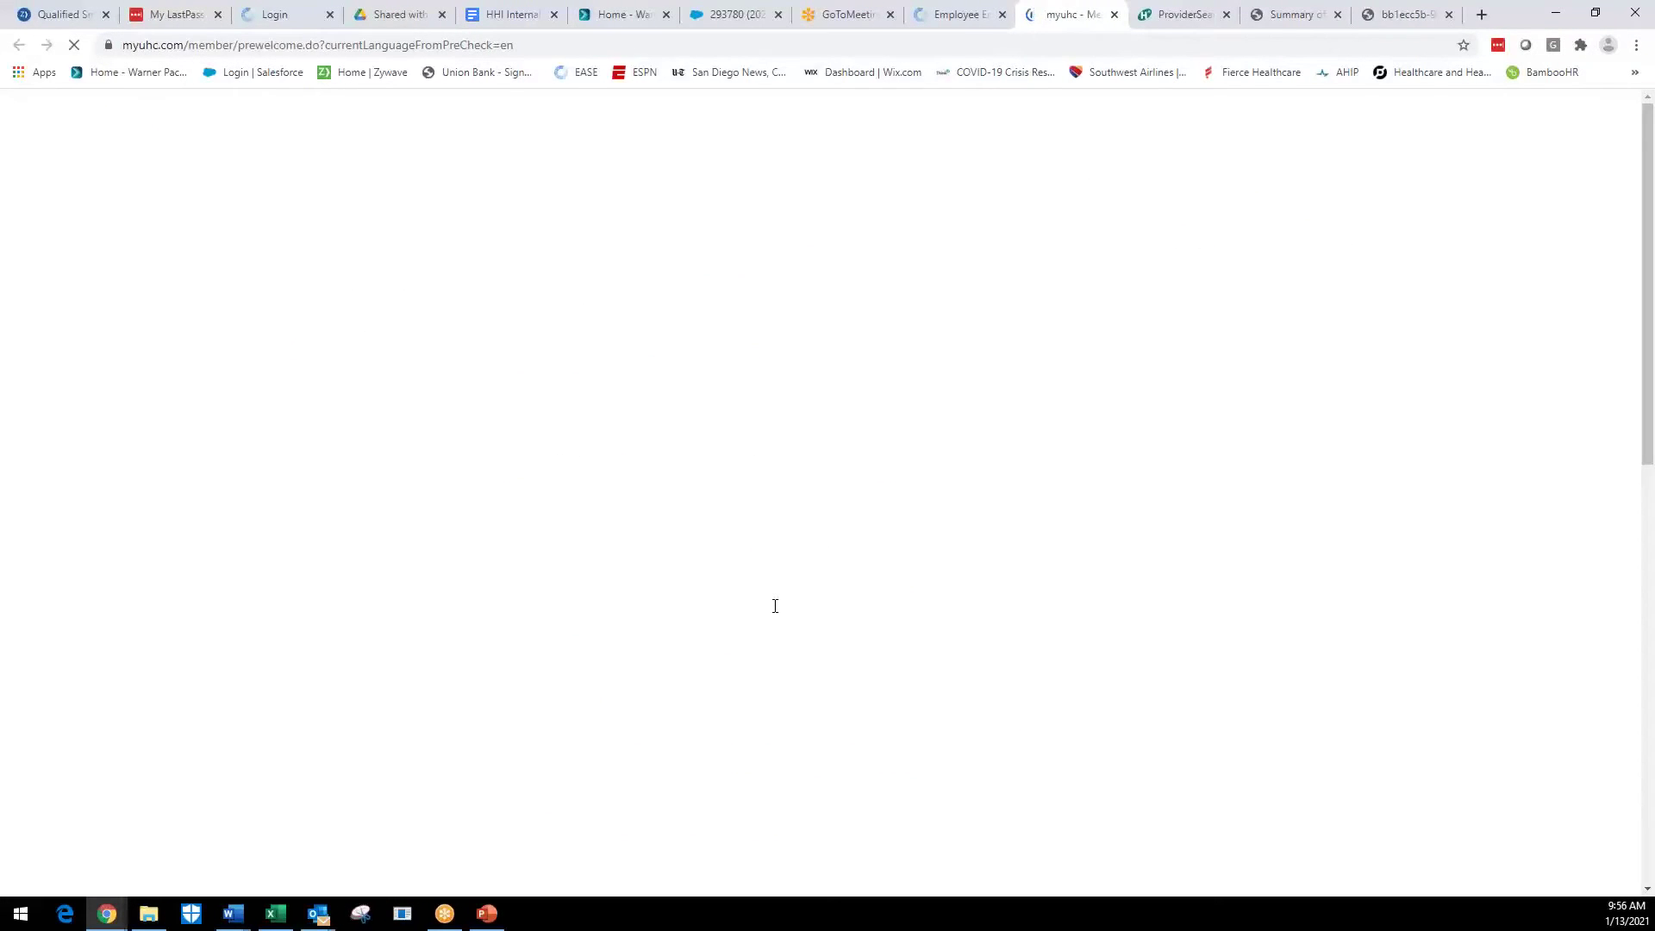
{"action": "scroll", "coordinate": [675, 741], "scroll_direction": "down", "scroll_amount": 3}
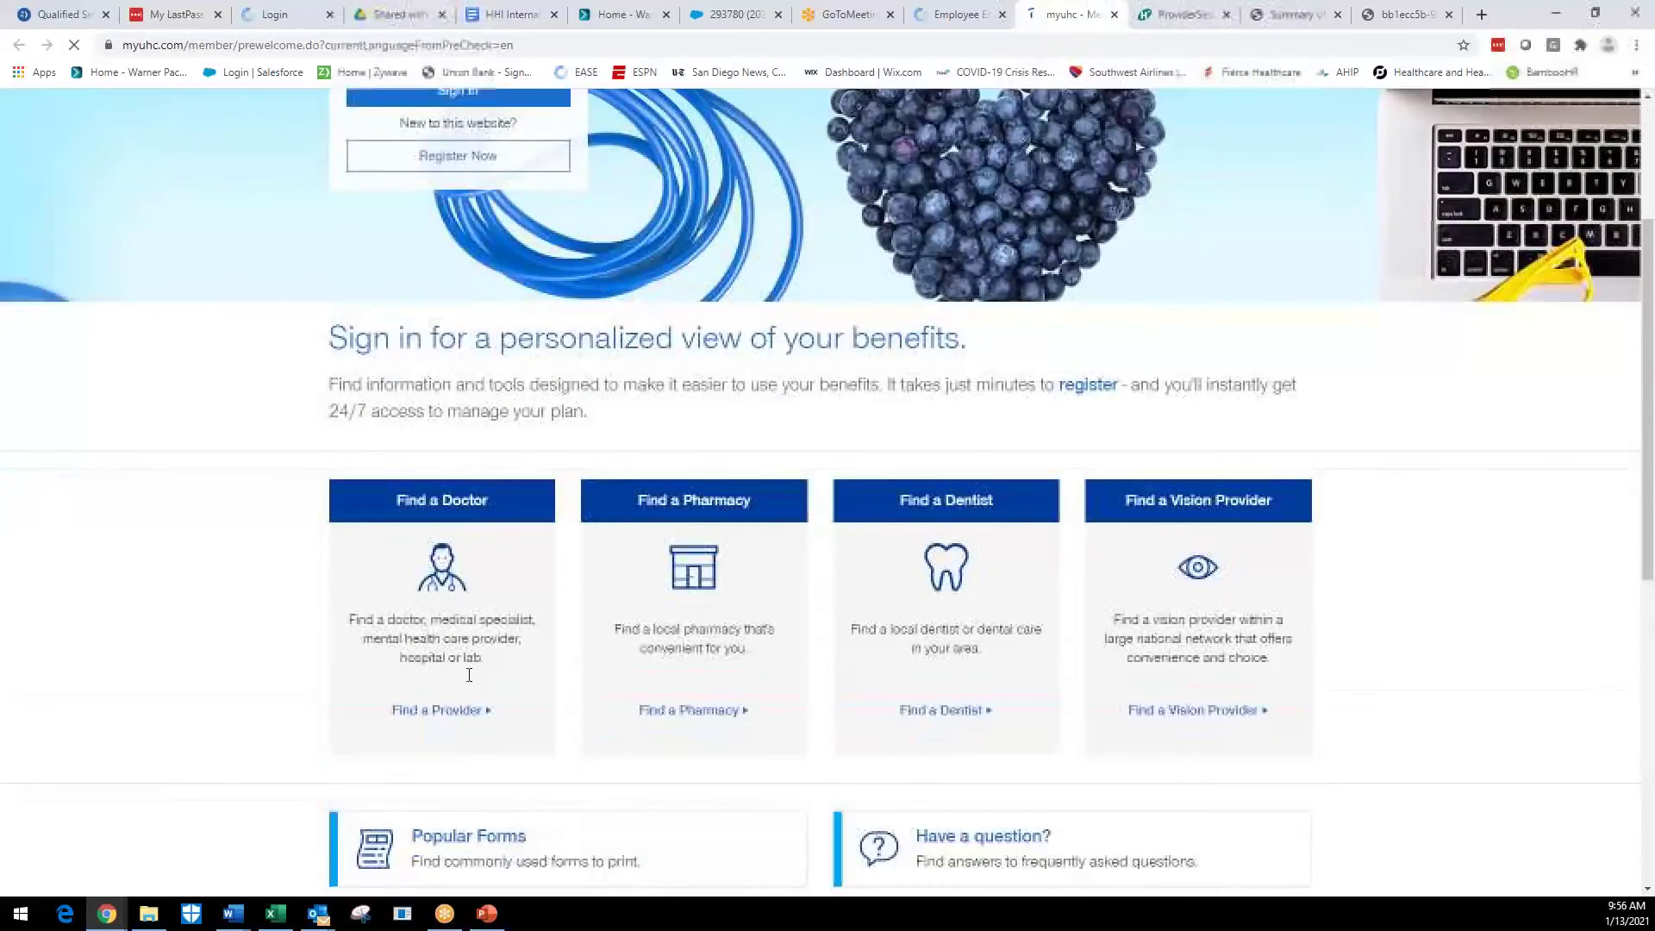
{"action": "left_click", "coordinate": [473, 717]}
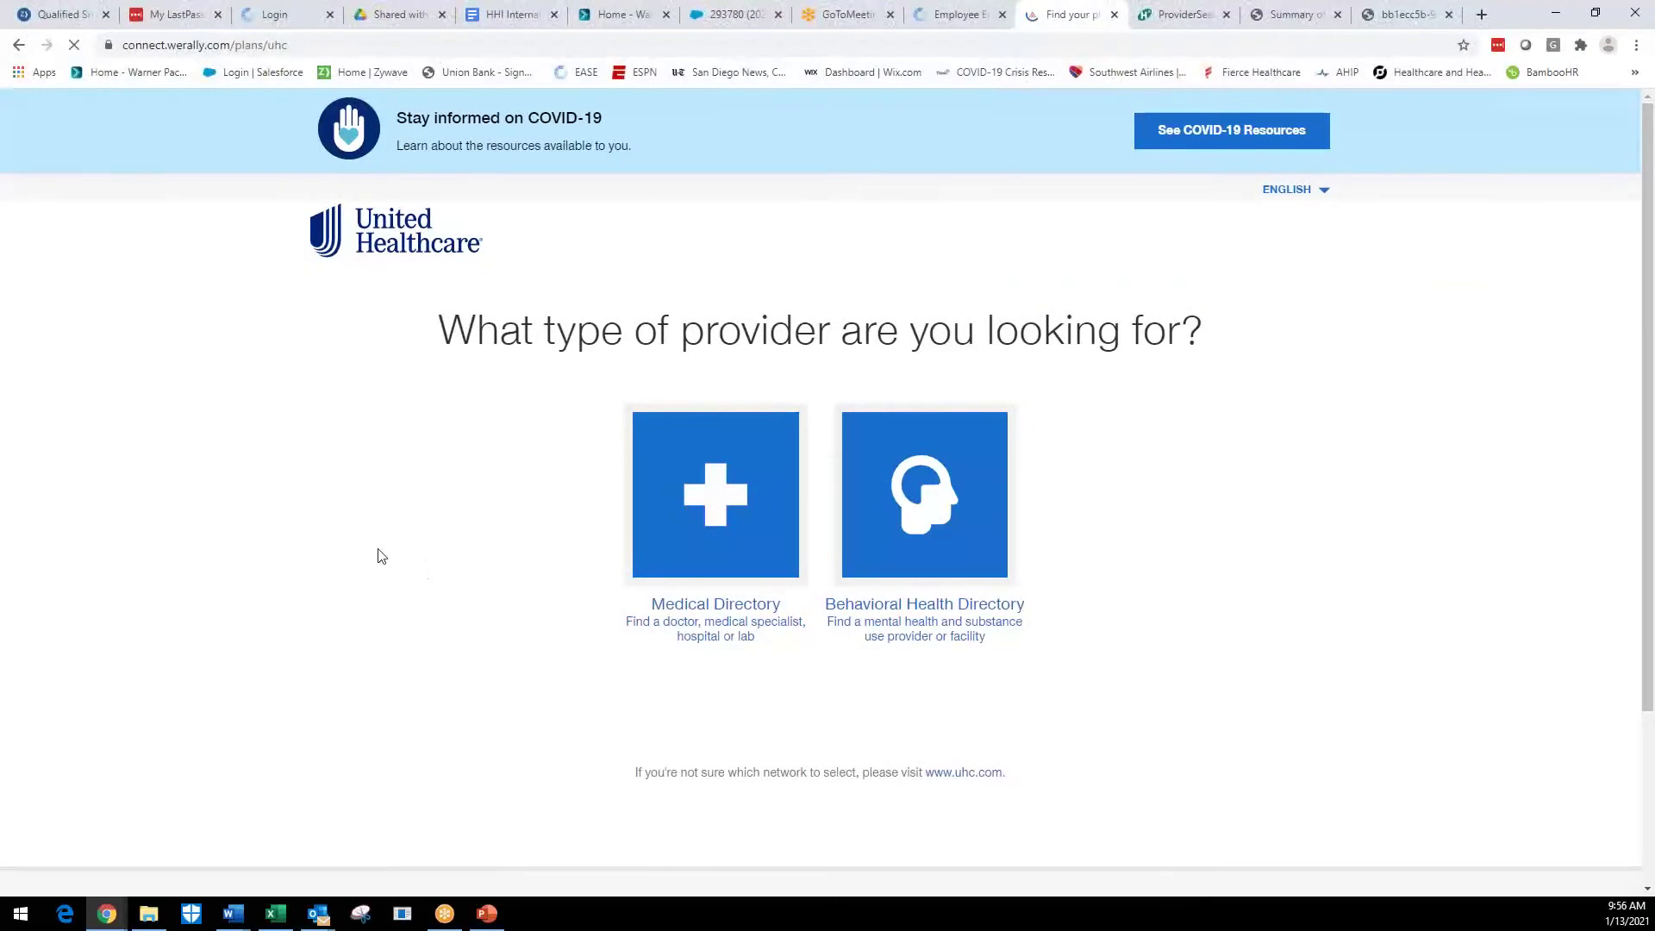
Pick Medical Directory, then All UnitedHealthcare Plans, and choose SignatureValue Plans.
{"action": "left_click", "coordinate": [712, 518]}
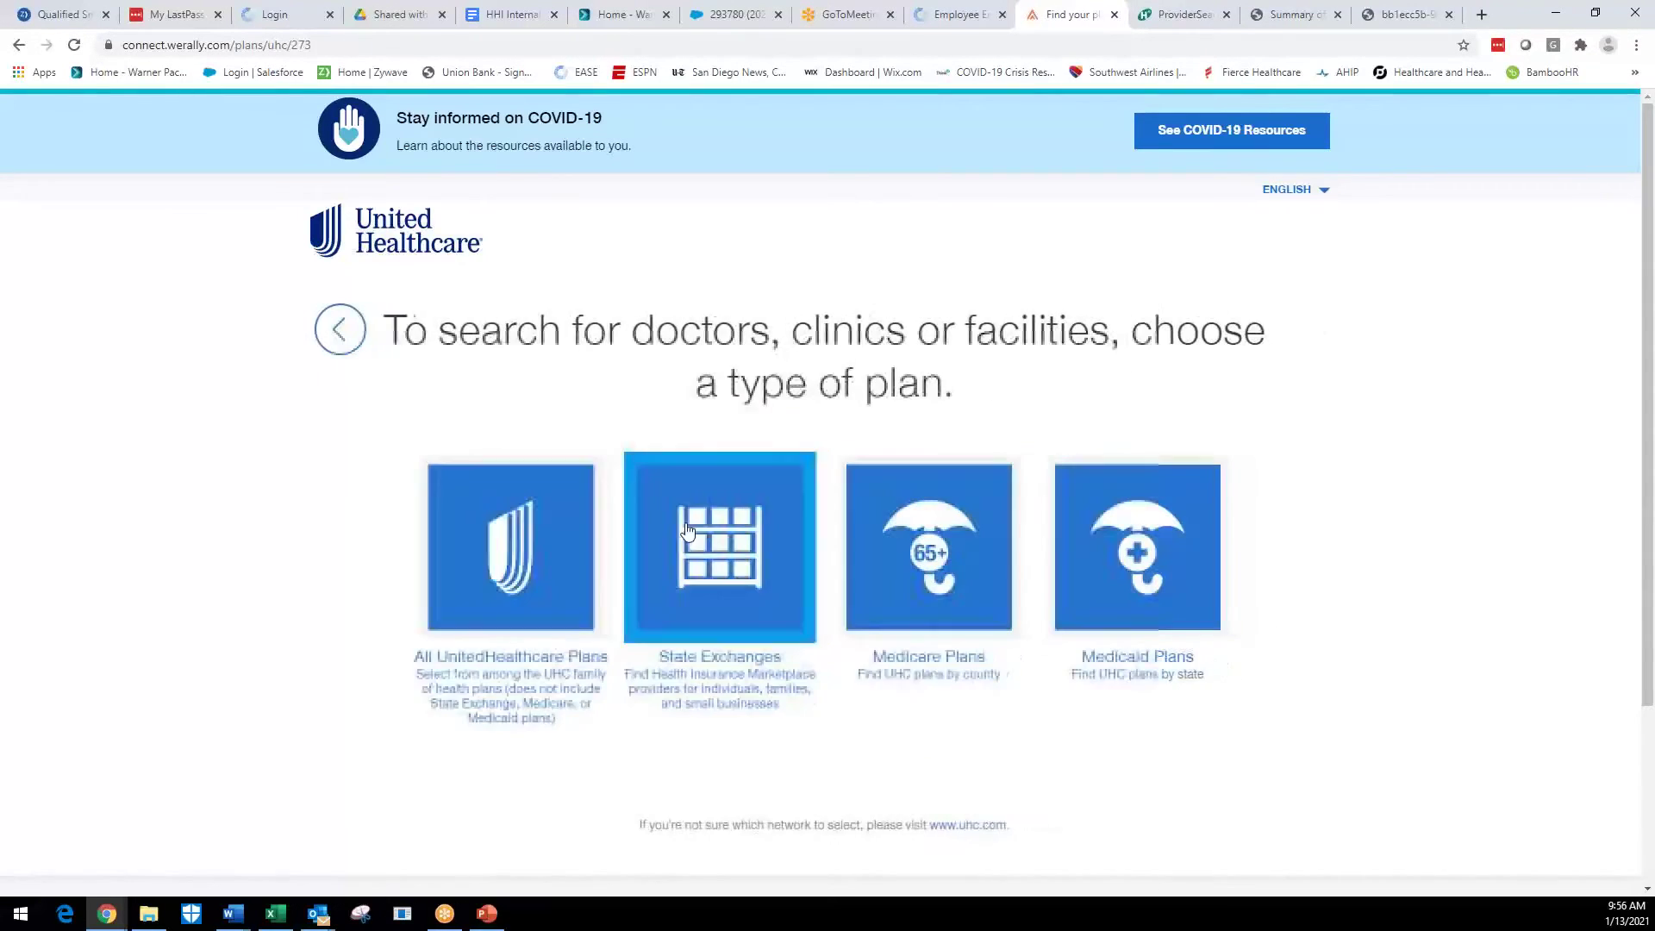
{"action": "left_click", "coordinate": [548, 587]}
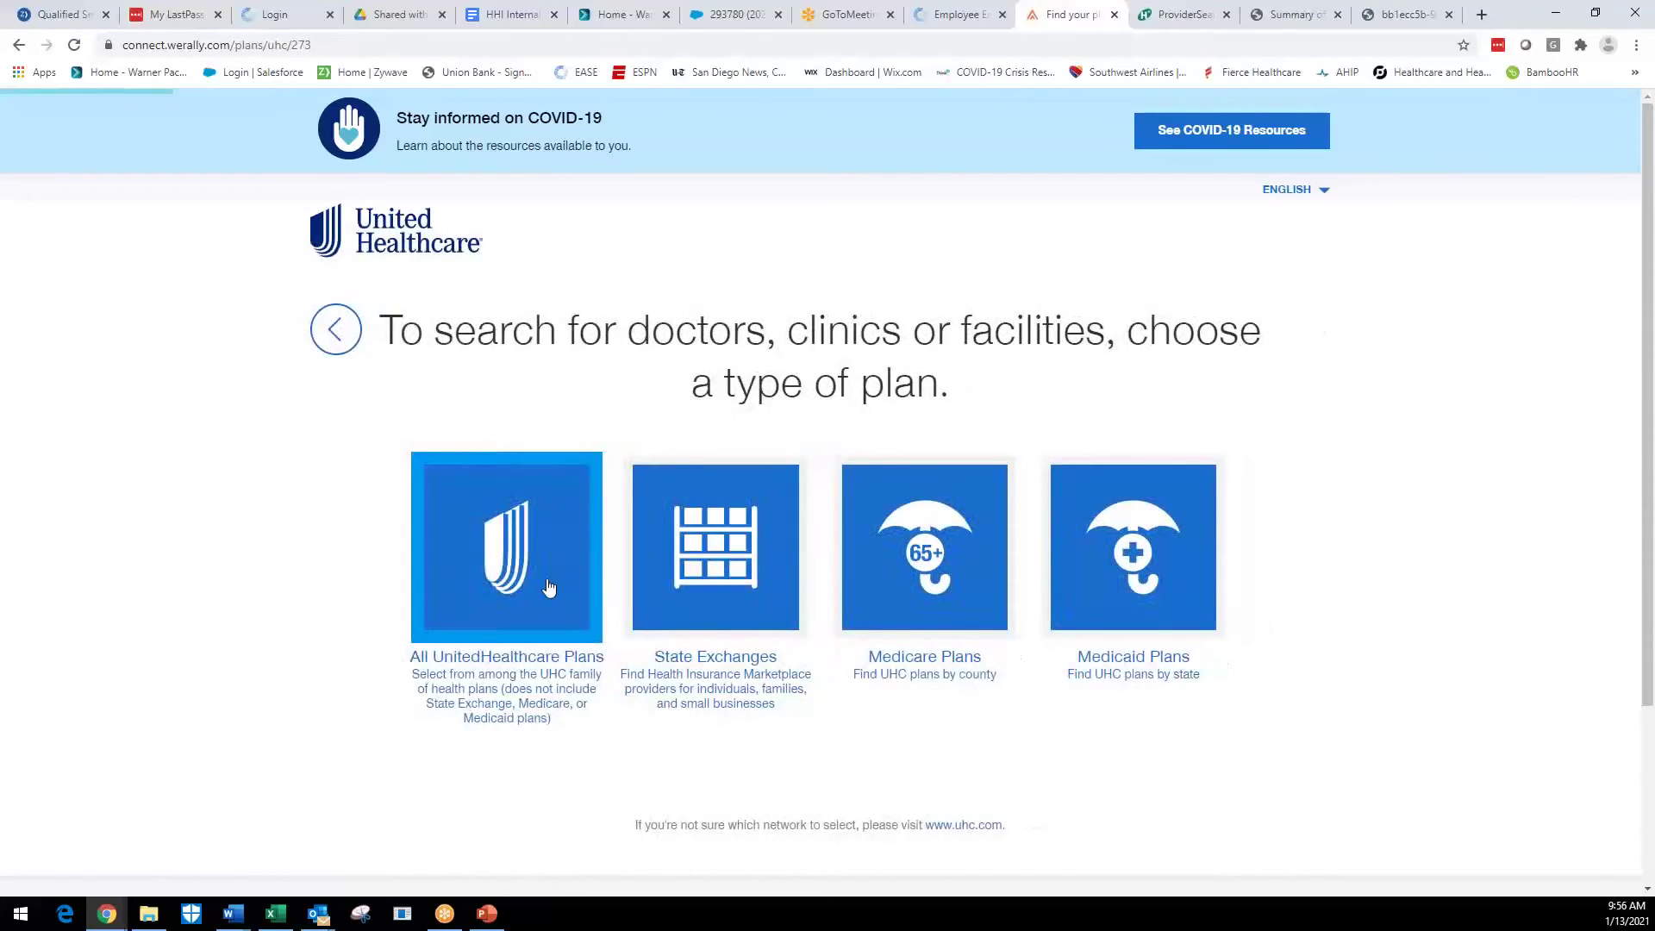
{"action": "scroll", "coordinate": [550, 598], "scroll_direction": "down", "scroll_amount": 14}
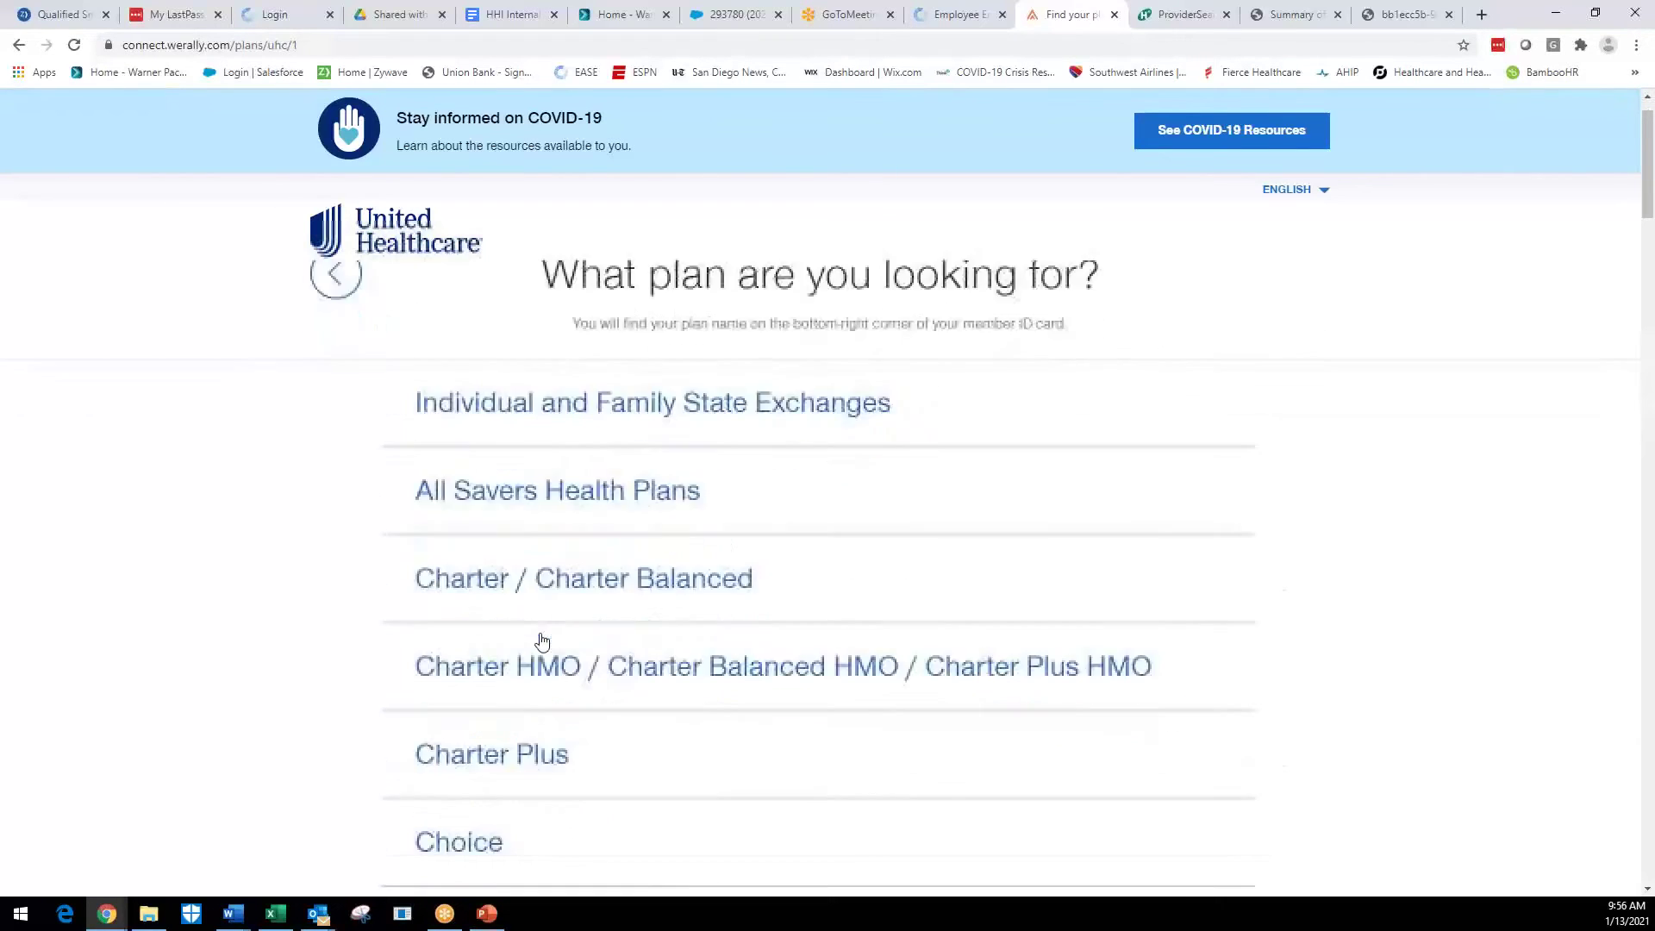
{"action": "scroll", "coordinate": [540, 643], "scroll_direction": "down", "scroll_amount": 20}
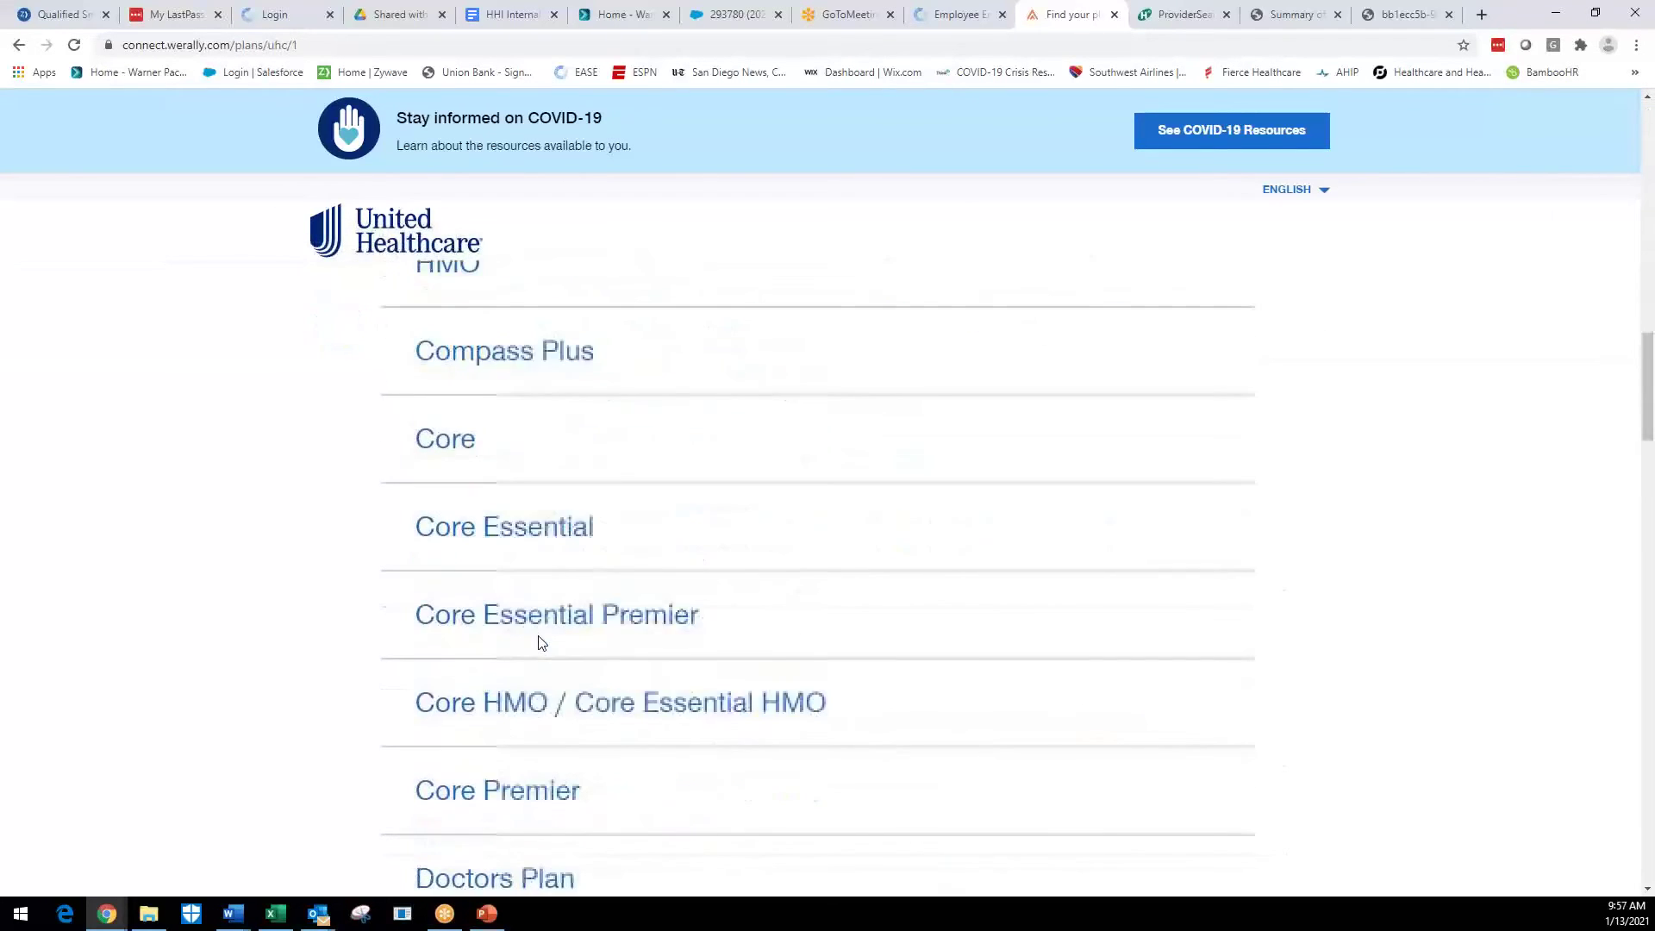
{"action": "scroll", "coordinate": [544, 643], "scroll_direction": "down", "scroll_amount": 15}
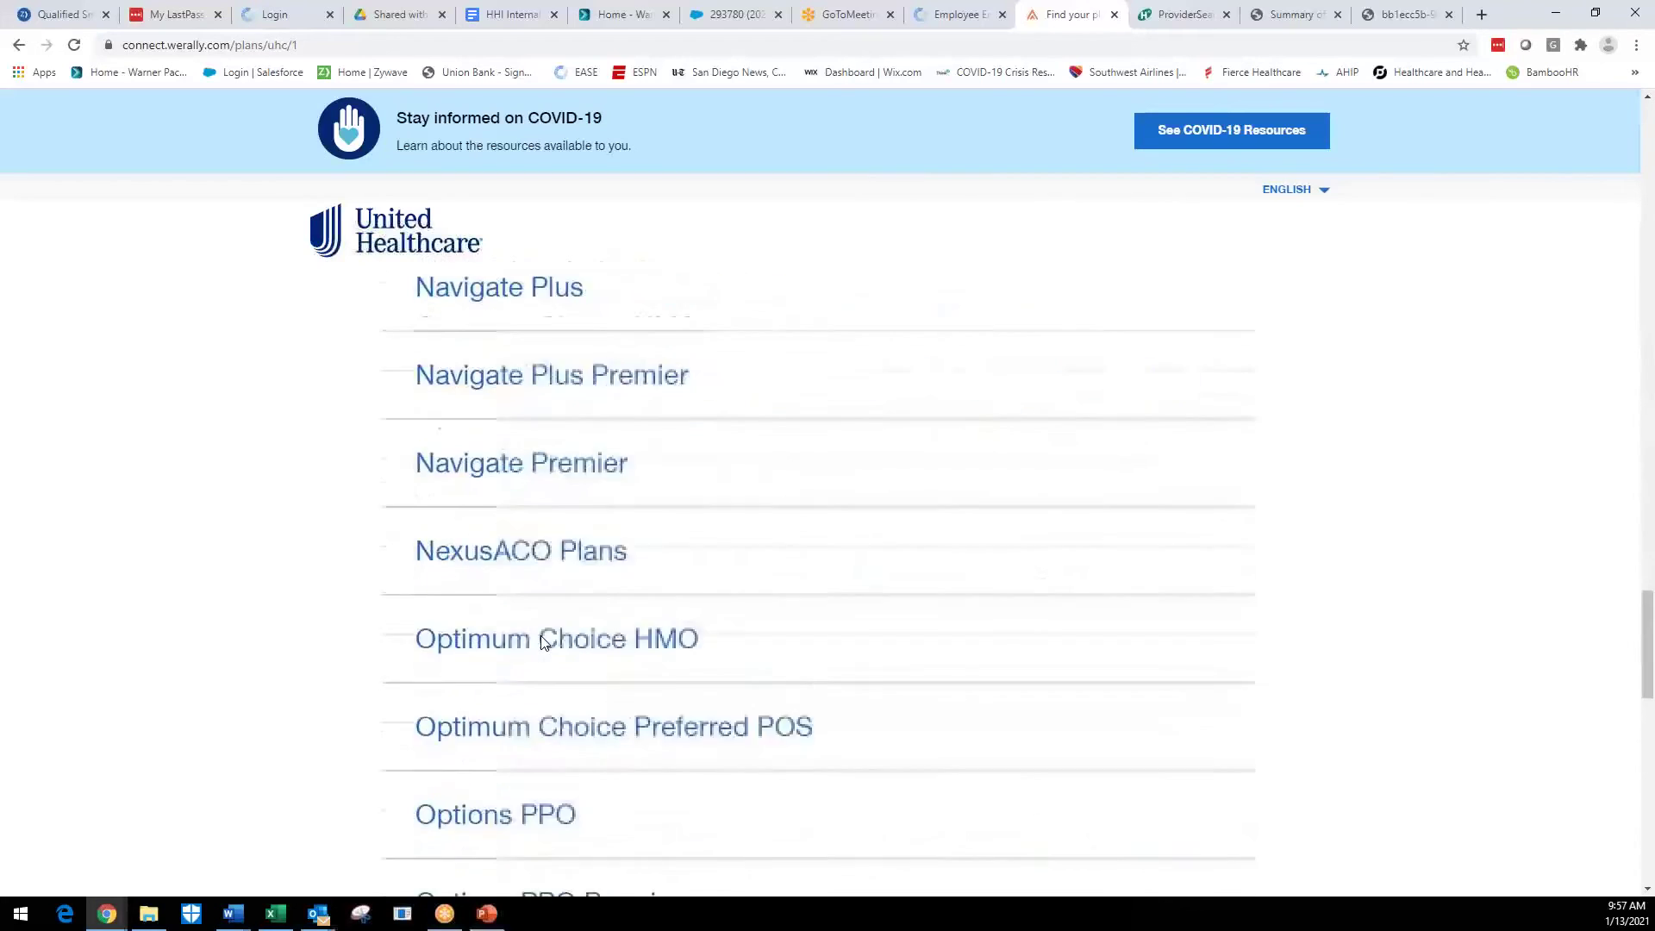
{"action": "scroll", "coordinate": [548, 641], "scroll_direction": "down", "scroll_amount": 3}
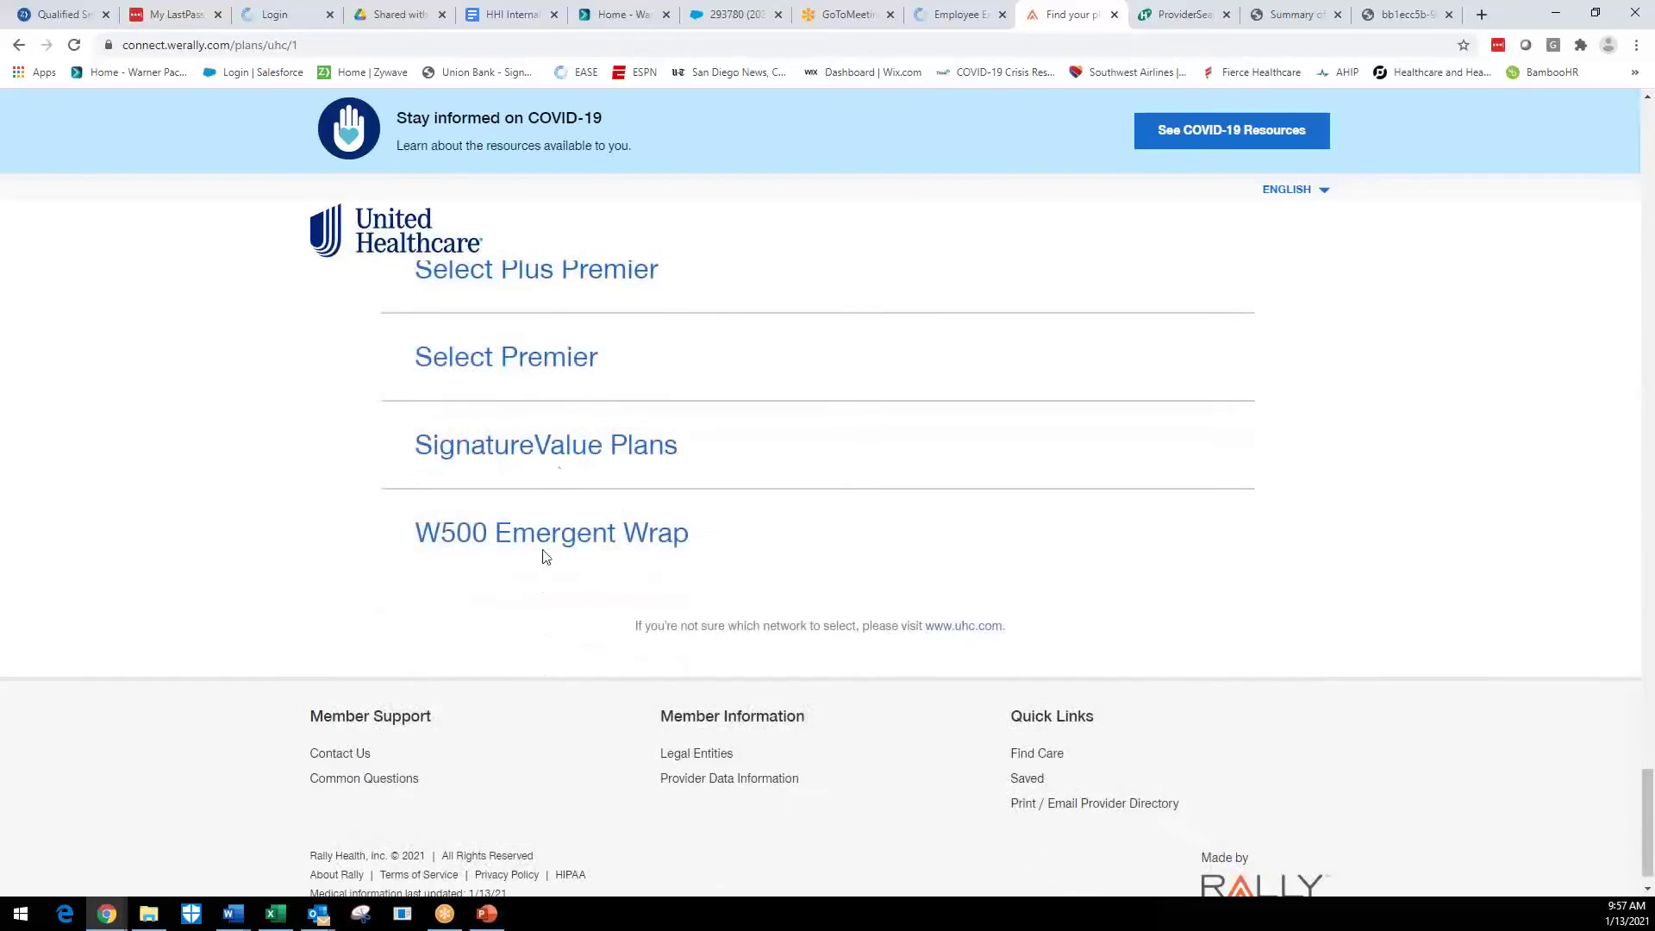
{"action": "left_click", "coordinate": [512, 464]}
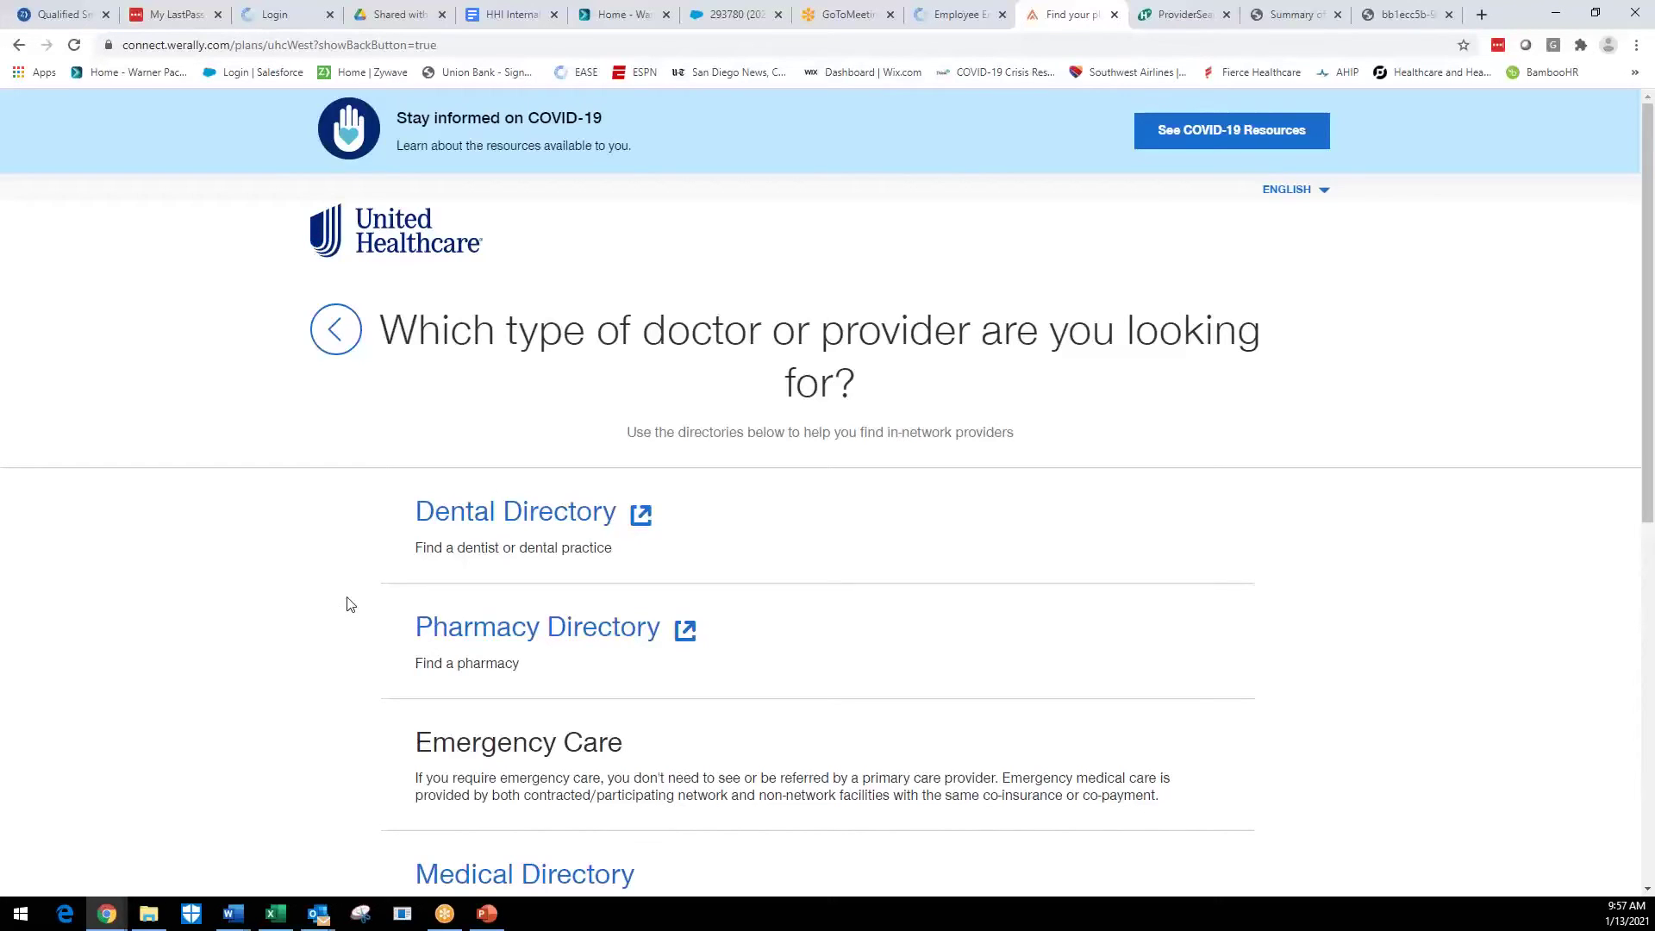
Open the Medical Directory for California and choose the SignatureValue Alliance HMO network.
{"action": "scroll", "coordinate": [336, 607], "scroll_direction": "down", "scroll_amount": 4}
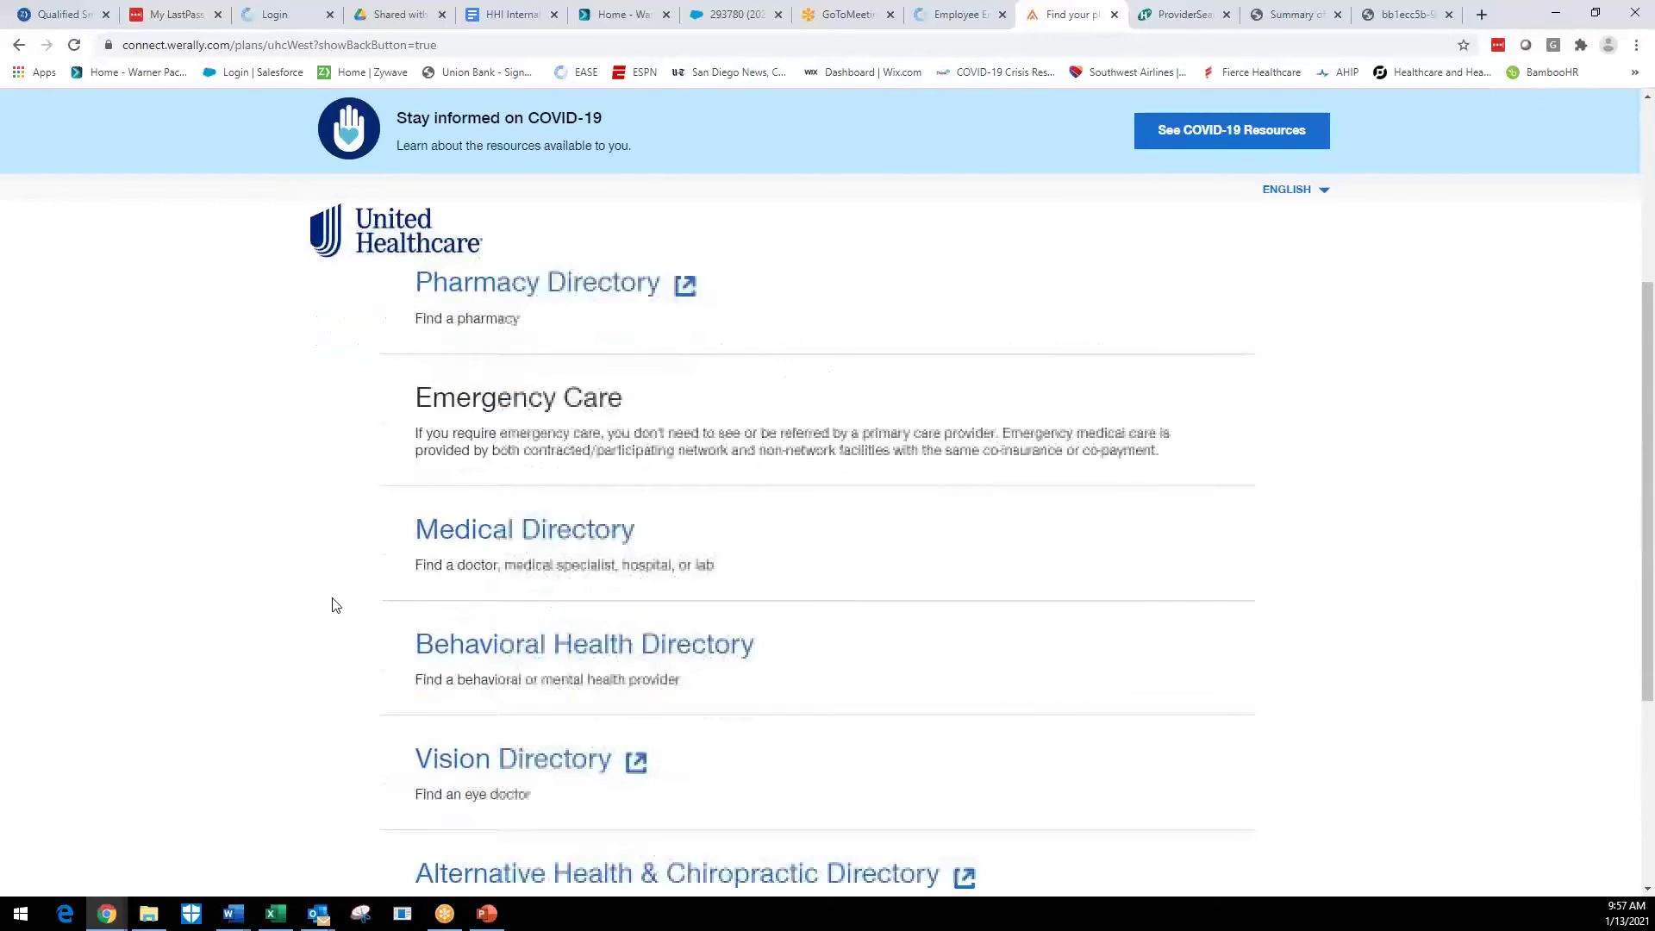
{"action": "scroll", "coordinate": [384, 528], "scroll_direction": "down", "scroll_amount": 1}
{"action": "left_click", "coordinate": [457, 456]}
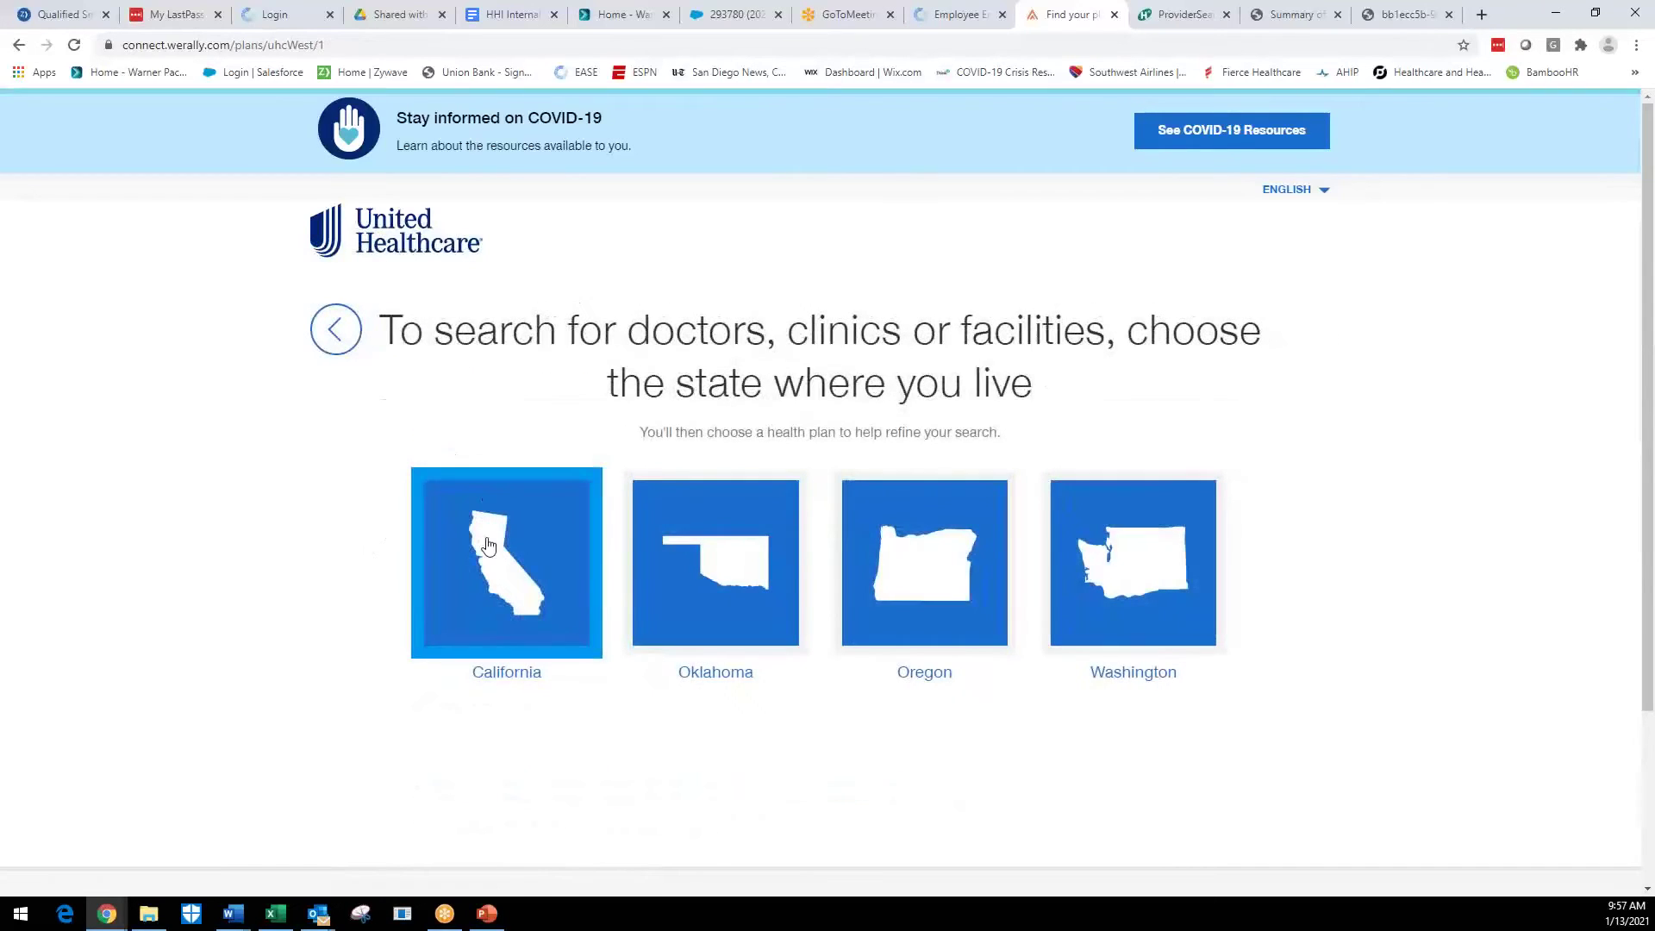
{"action": "left_click", "coordinate": [488, 545]}
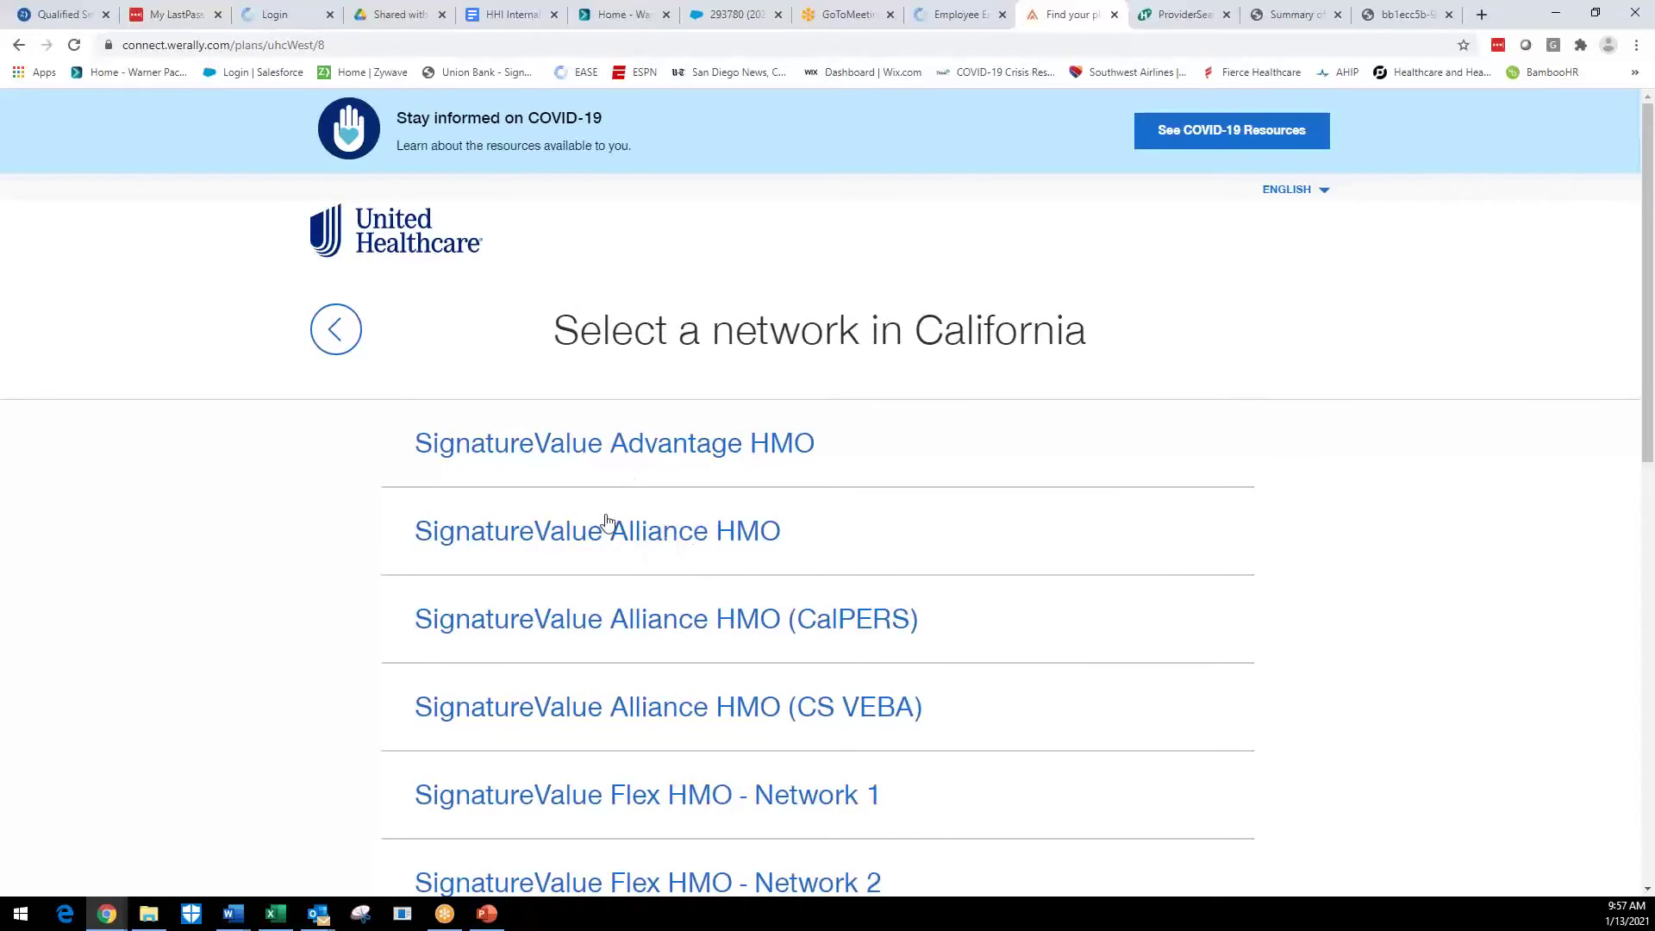
{"action": "scroll", "coordinate": [605, 597], "scroll_direction": "down", "scroll_amount": 1}
{"action": "scroll", "coordinate": [605, 598], "scroll_direction": "down", "scroll_amount": 5}
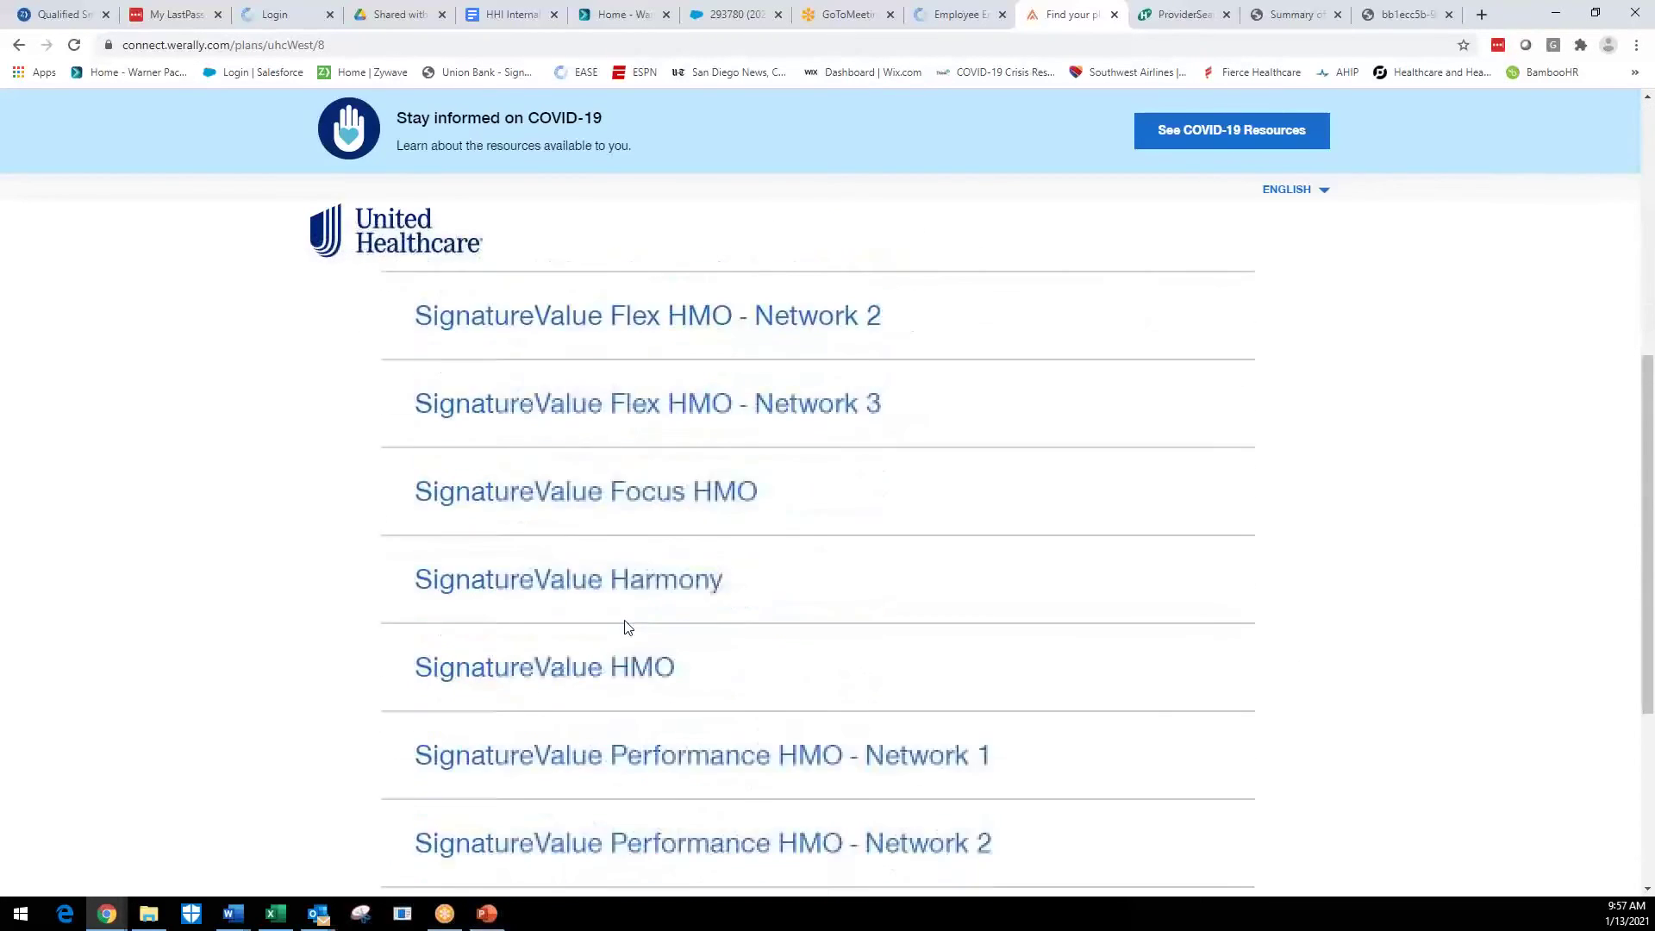
{"action": "scroll", "coordinate": [624, 626], "scroll_direction": "up", "scroll_amount": 6}
{"action": "left_click", "coordinate": [630, 543]}
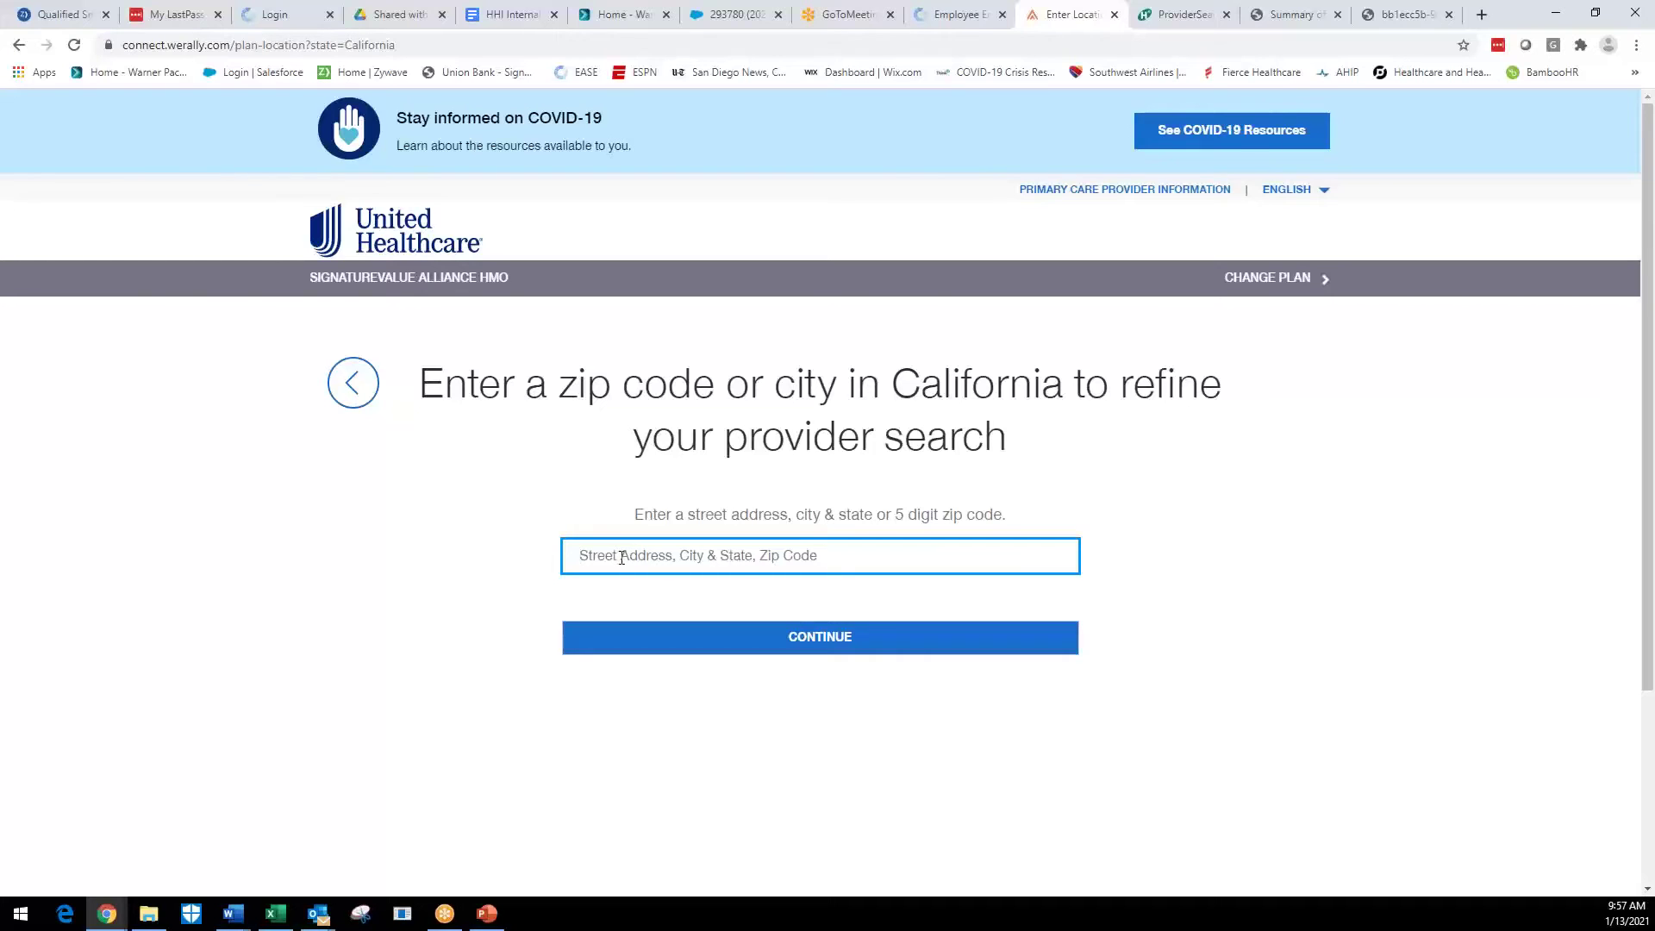
Type 'jones' into the location box, then clear it to leave the address blank.
{"action": "left_click", "coordinate": [621, 557]}
{"action": "type", "text": "jones"}
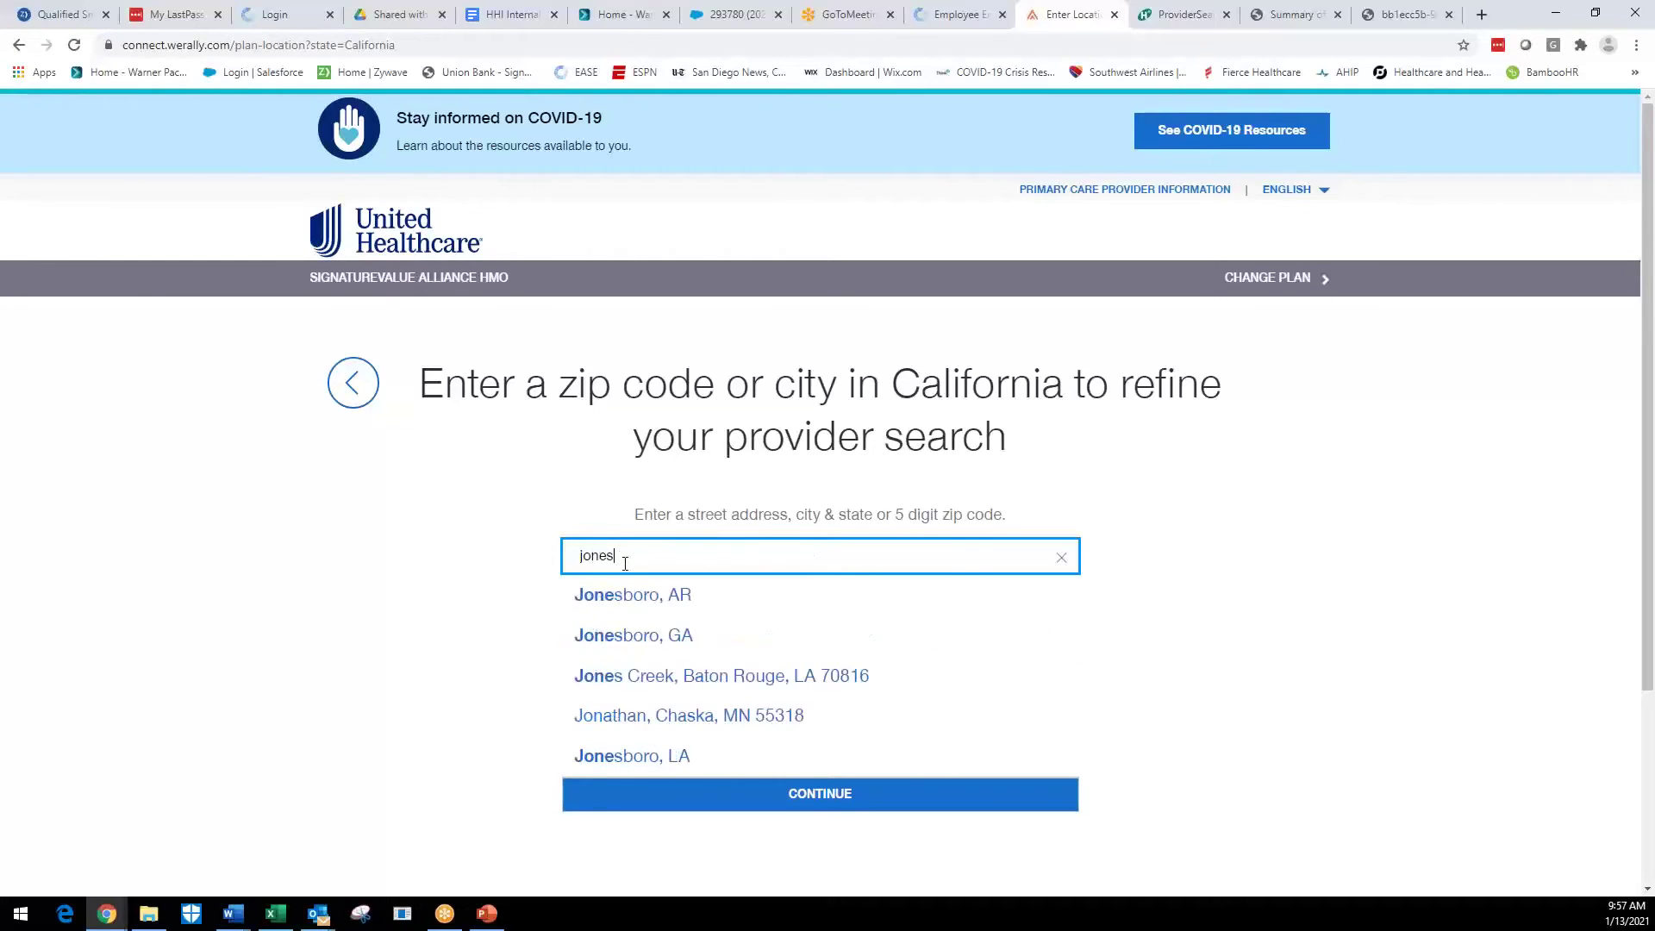
{"action": "scroll", "coordinate": [676, 750], "scroll_direction": "down", "scroll_amount": 3}
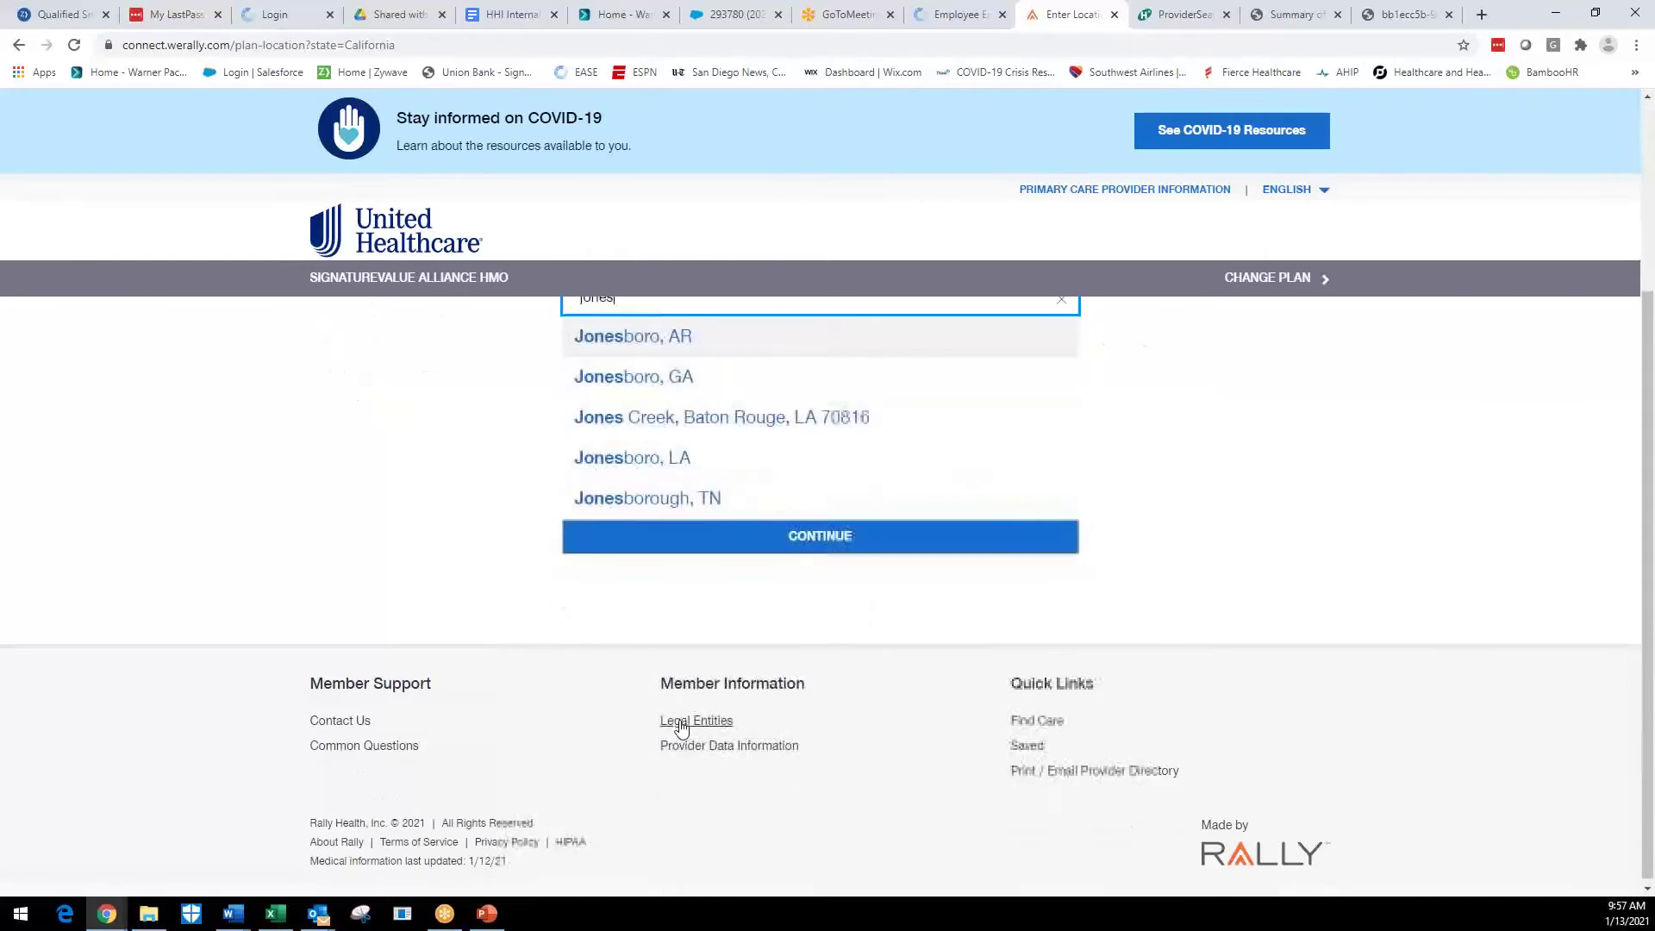
{"action": "scroll", "coordinate": [462, 603], "scroll_direction": "up", "scroll_amount": 3}
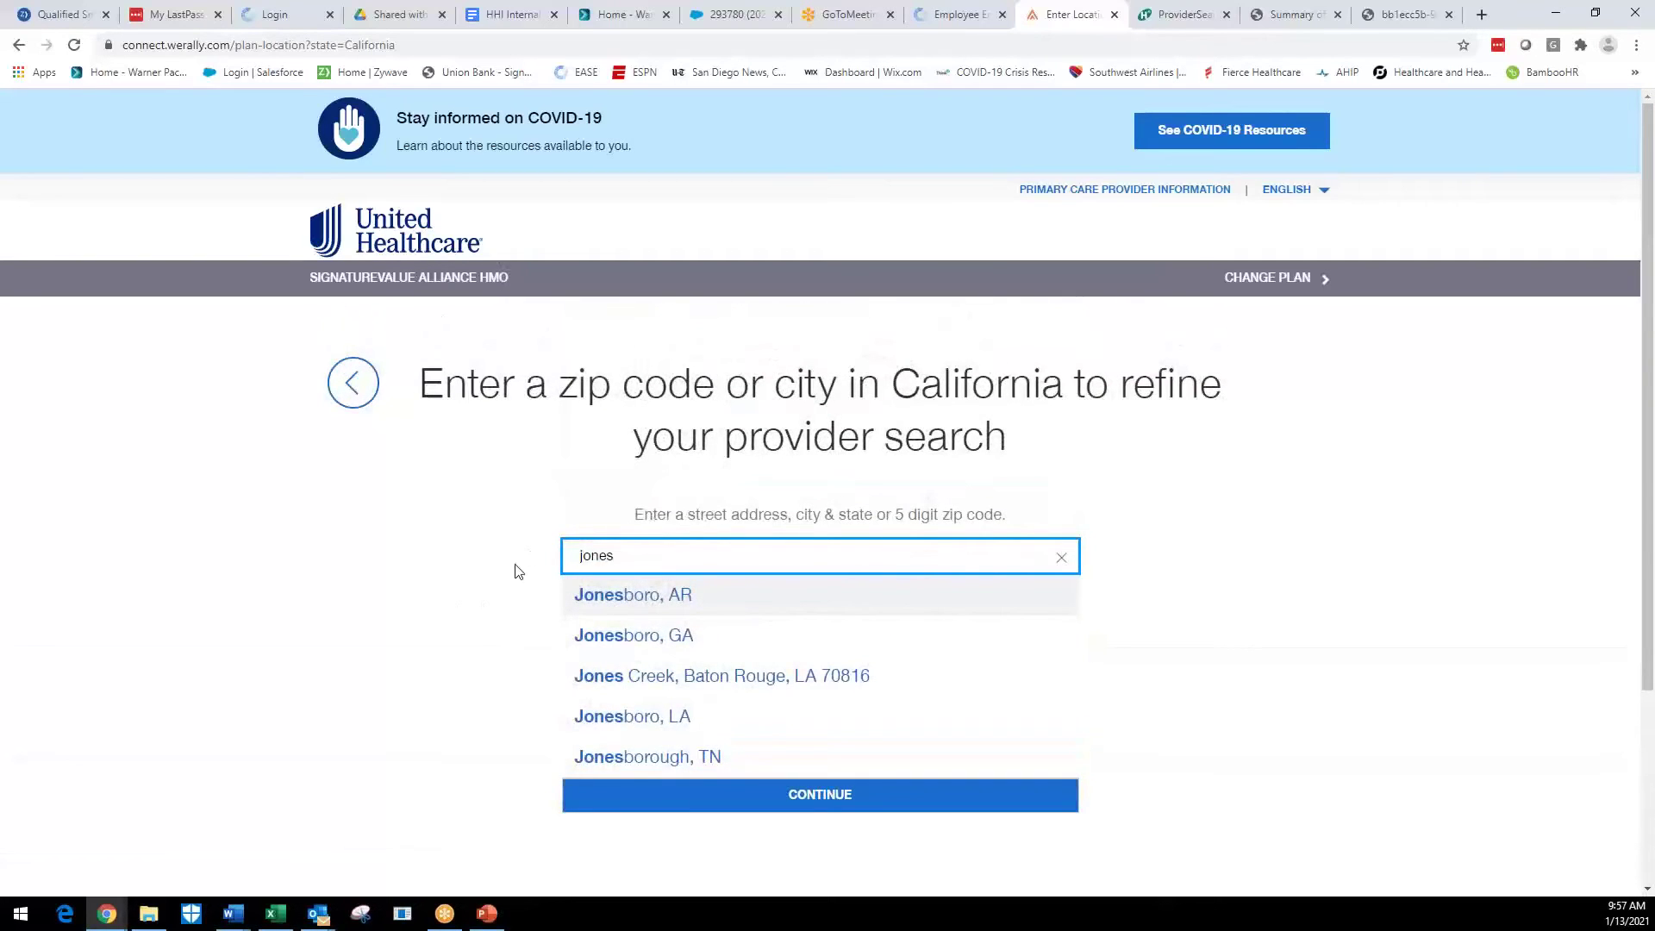
{"action": "left_click_drag", "start_coordinate": [632, 557], "coordinate": [558, 566]}
{"action": "key", "text": "BackSpace"}
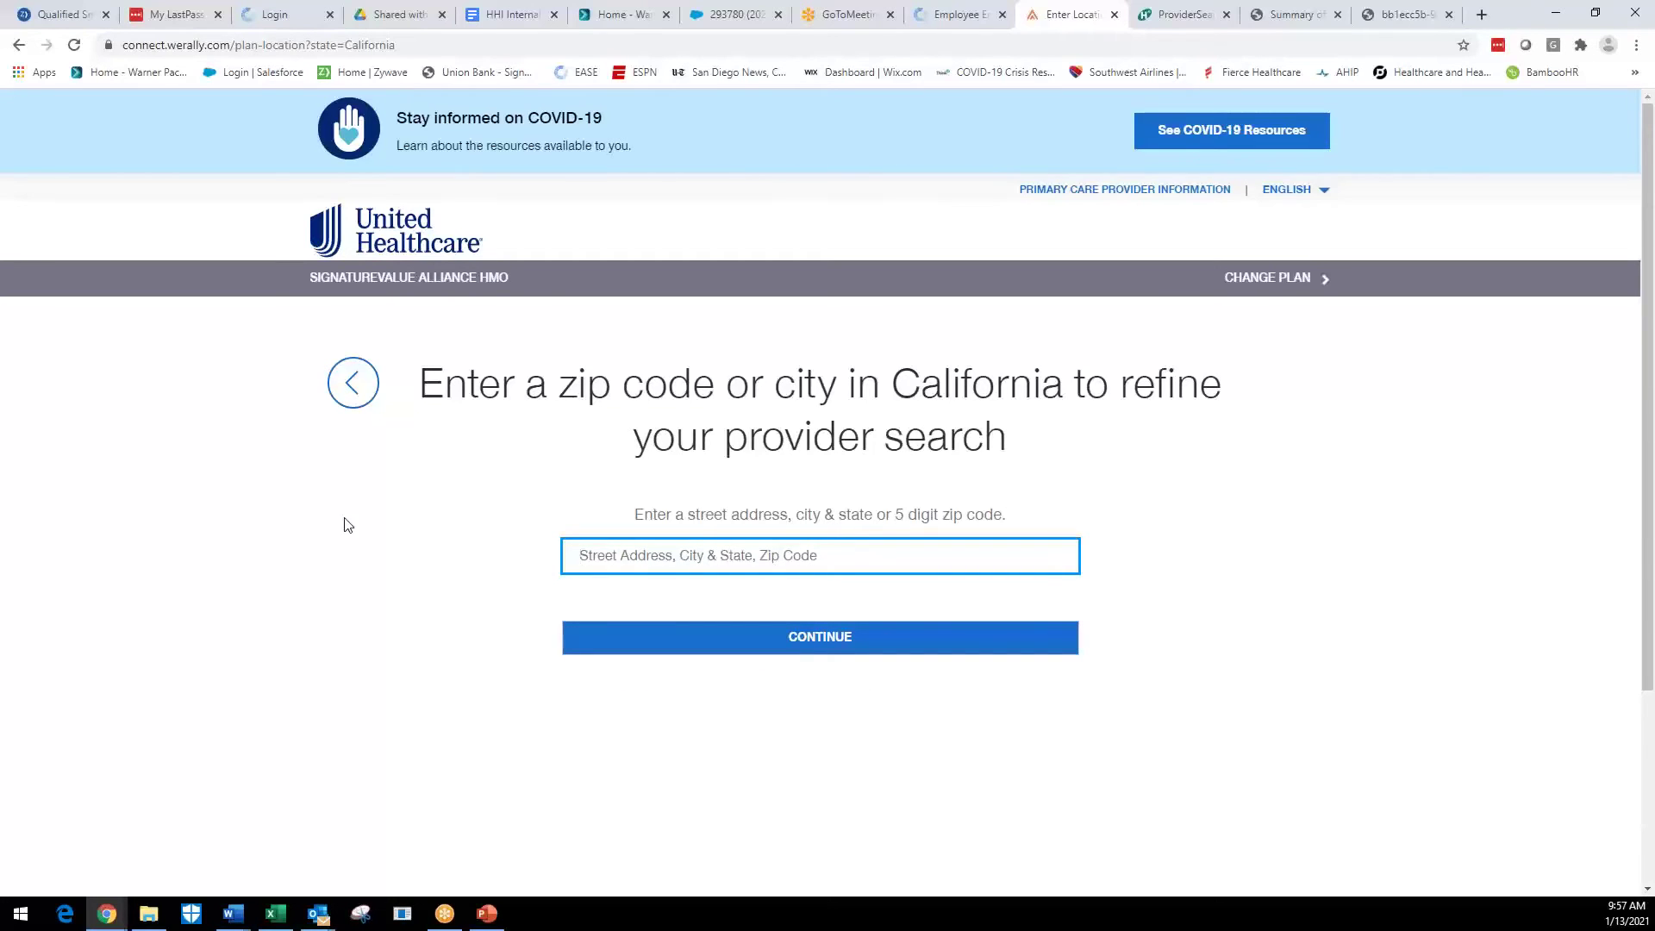
Keep the Health Net medical plan and enroll employee and child in Guardian DentalGuard PPO dental.
{"action": "left_click", "coordinate": [950, 35]}
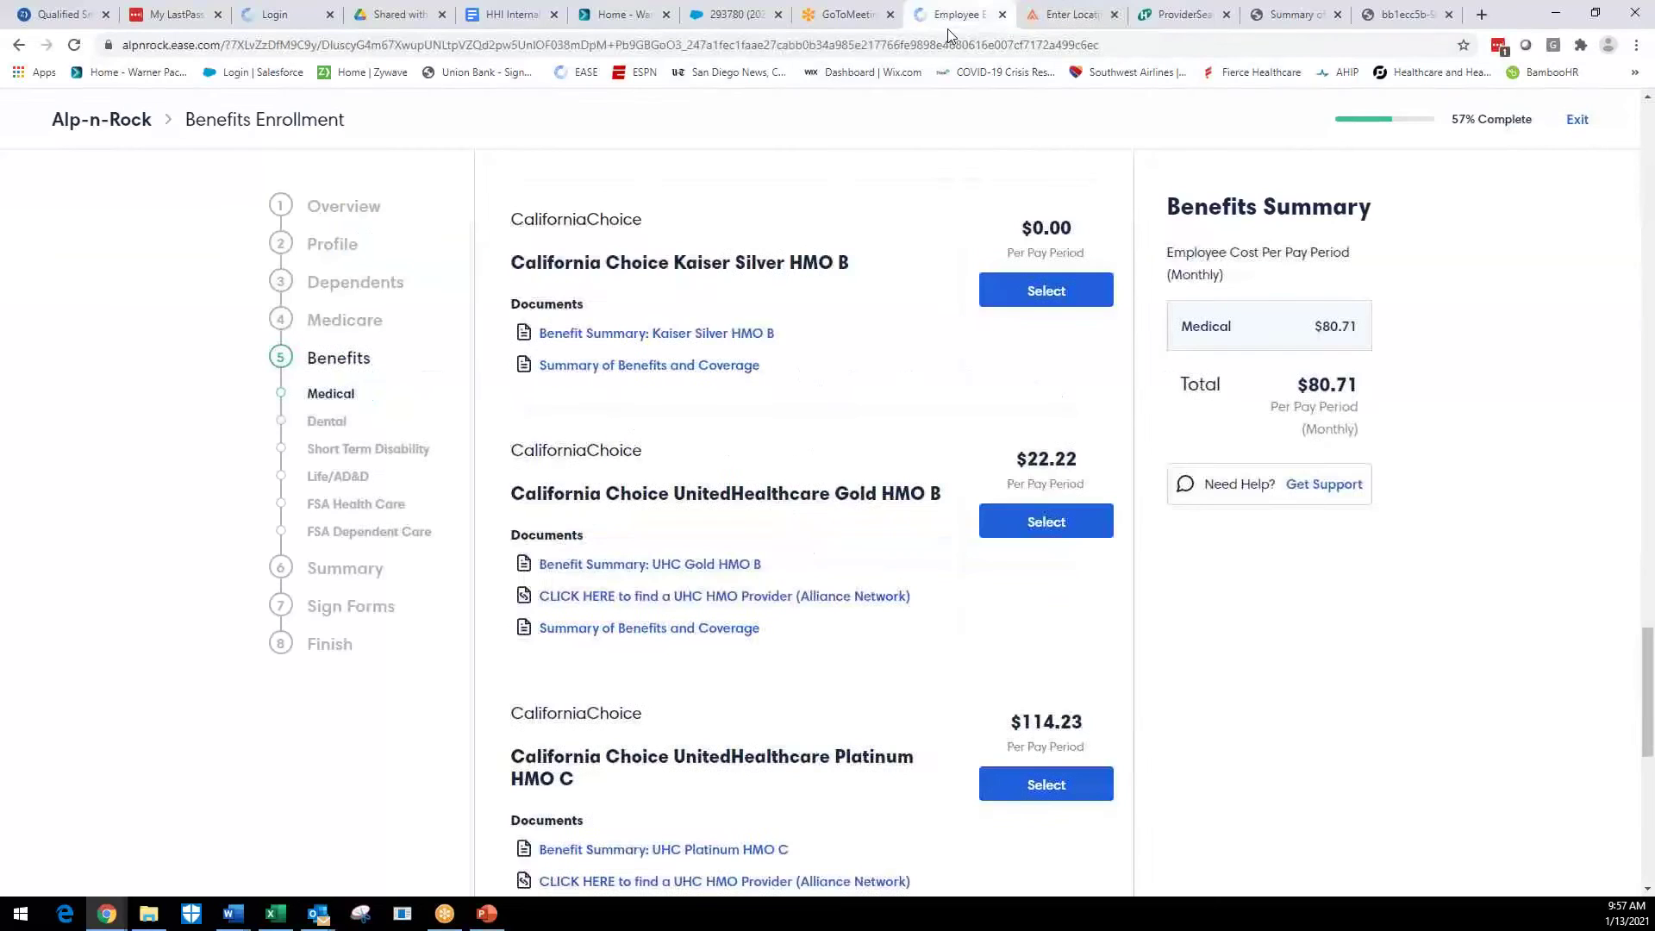
{"action": "scroll", "coordinate": [835, 701], "scroll_direction": "down", "scroll_amount": 9}
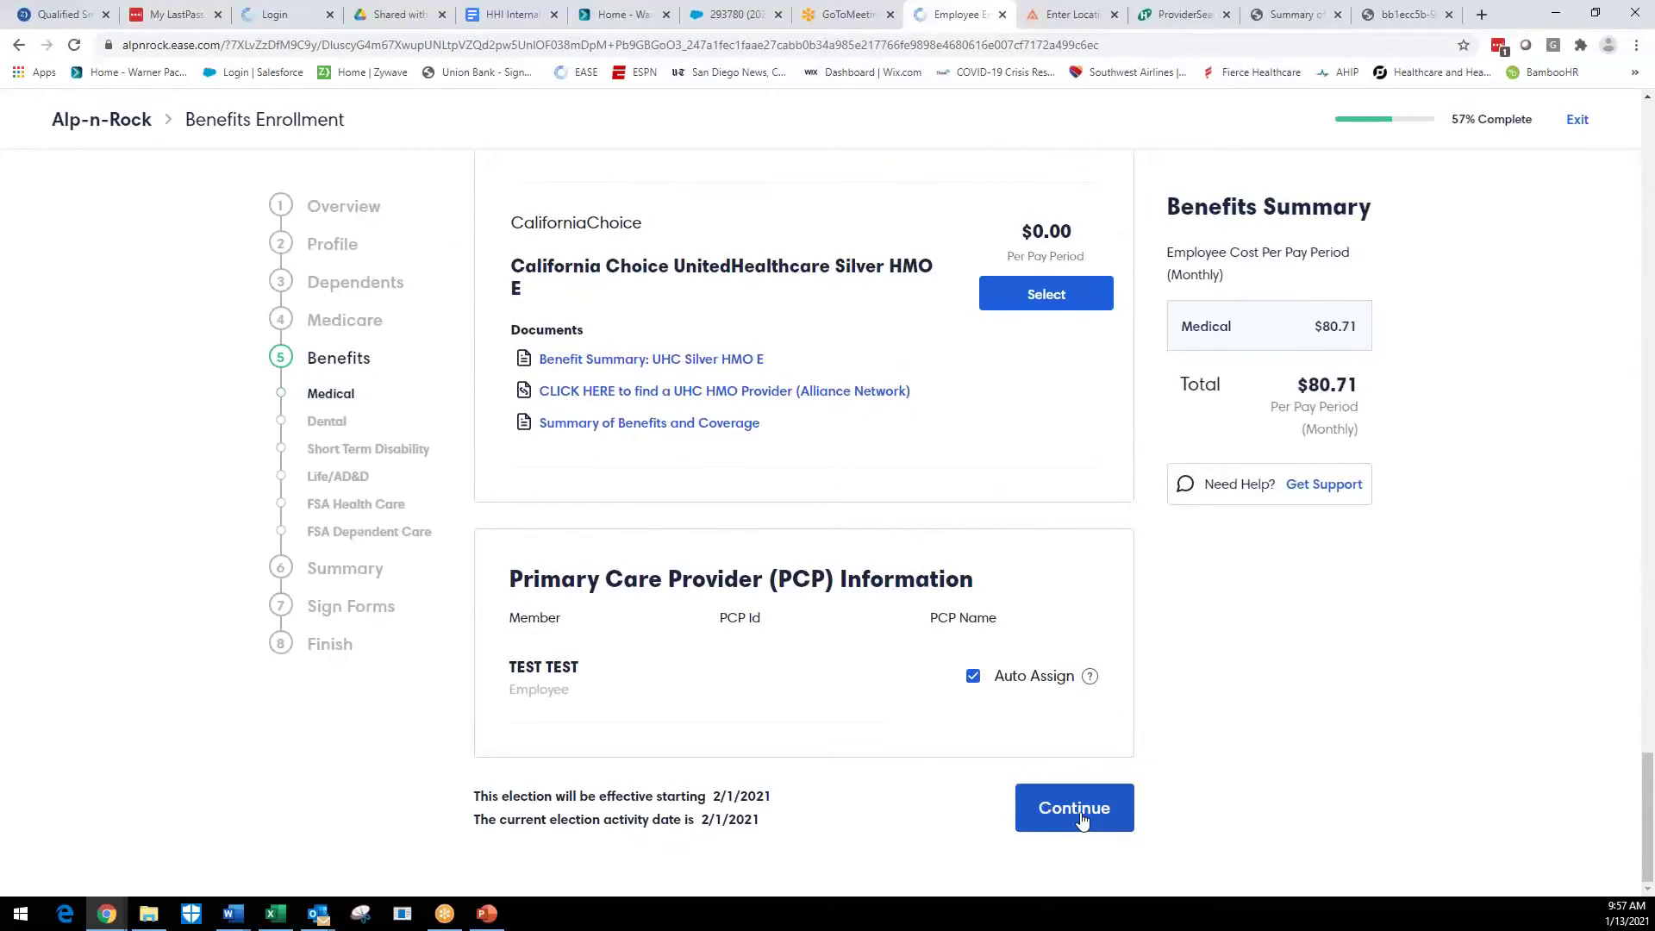
{"action": "left_click", "coordinate": [1083, 821]}
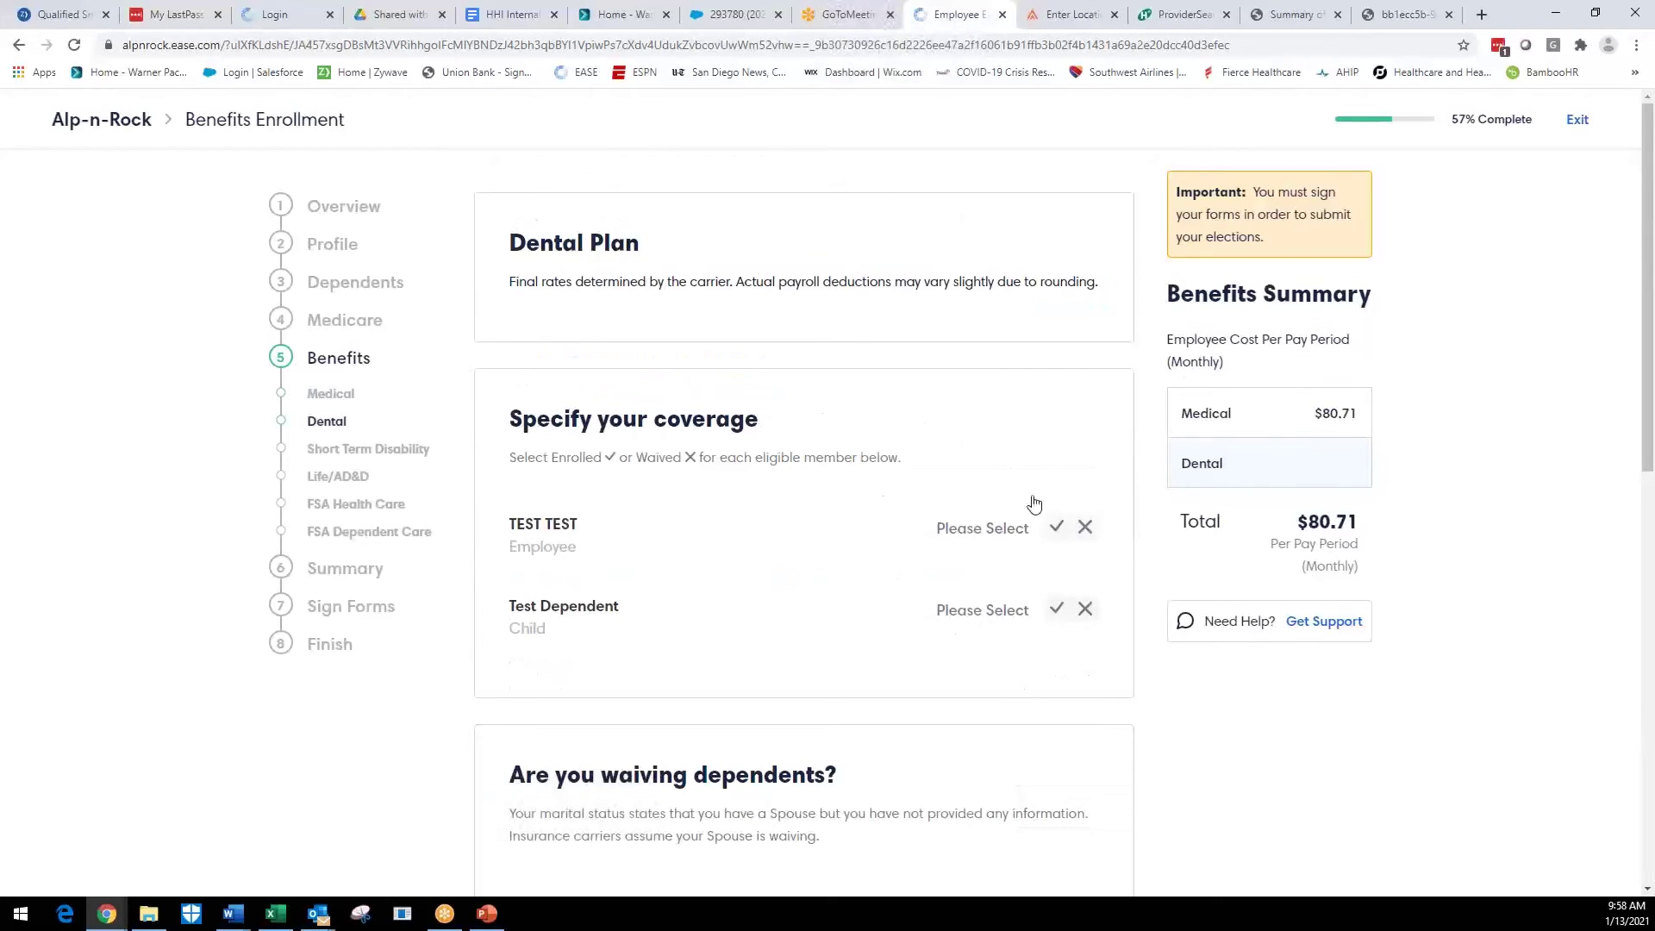
{"action": "left_click", "coordinate": [1056, 527]}
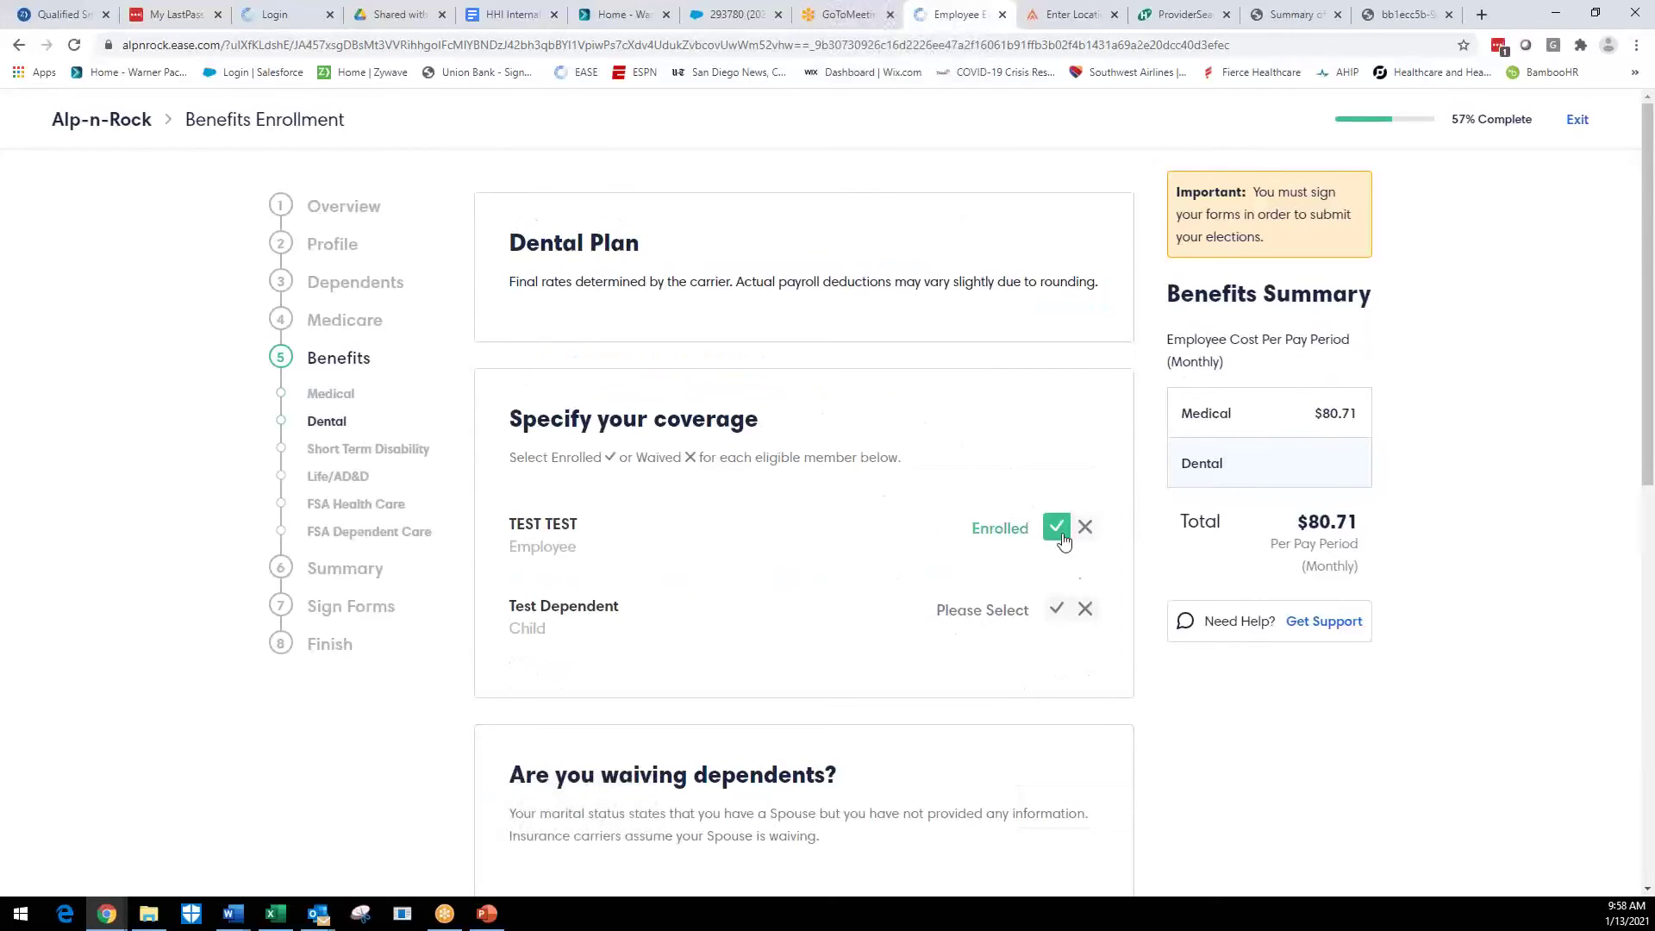
{"action": "left_click", "coordinate": [1057, 609]}
Waive the spouse for Spouse's group plan, with carrier name 'erwer' and group number 434.
{"action": "scroll", "coordinate": [819, 579], "scroll_direction": "down", "scroll_amount": 4}
{"action": "scroll", "coordinate": [827, 576], "scroll_direction": "down", "scroll_amount": 3}
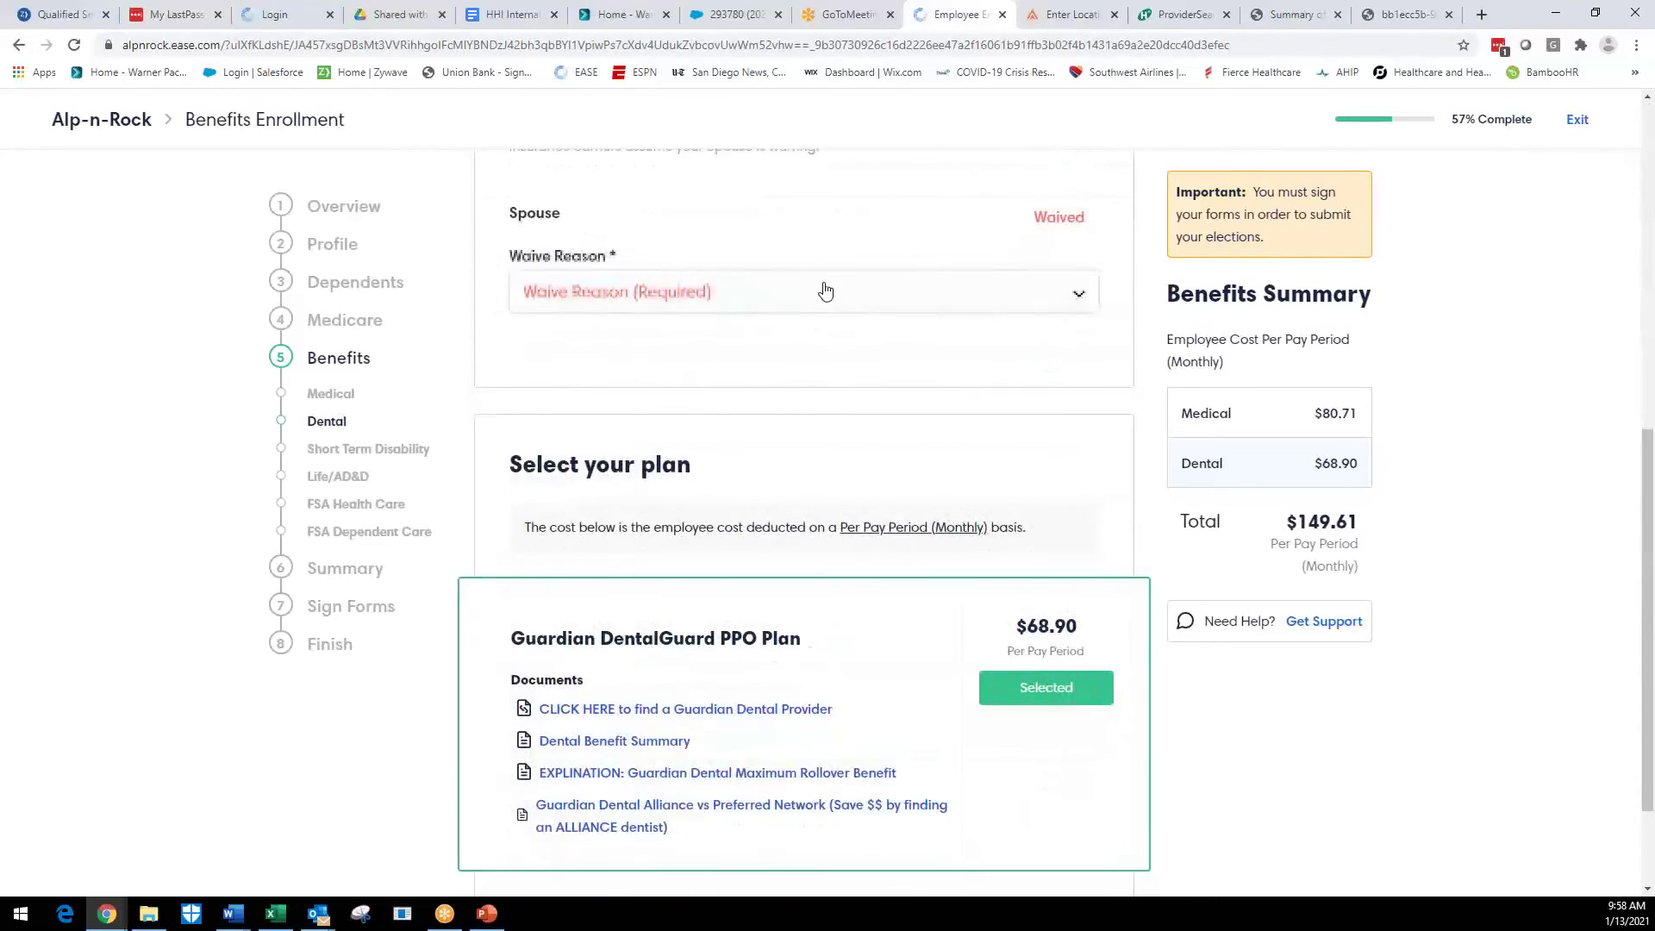
{"action": "left_click", "coordinate": [824, 291]}
{"action": "left_click", "coordinate": [790, 331]}
{"action": "left_click", "coordinate": [663, 385]}
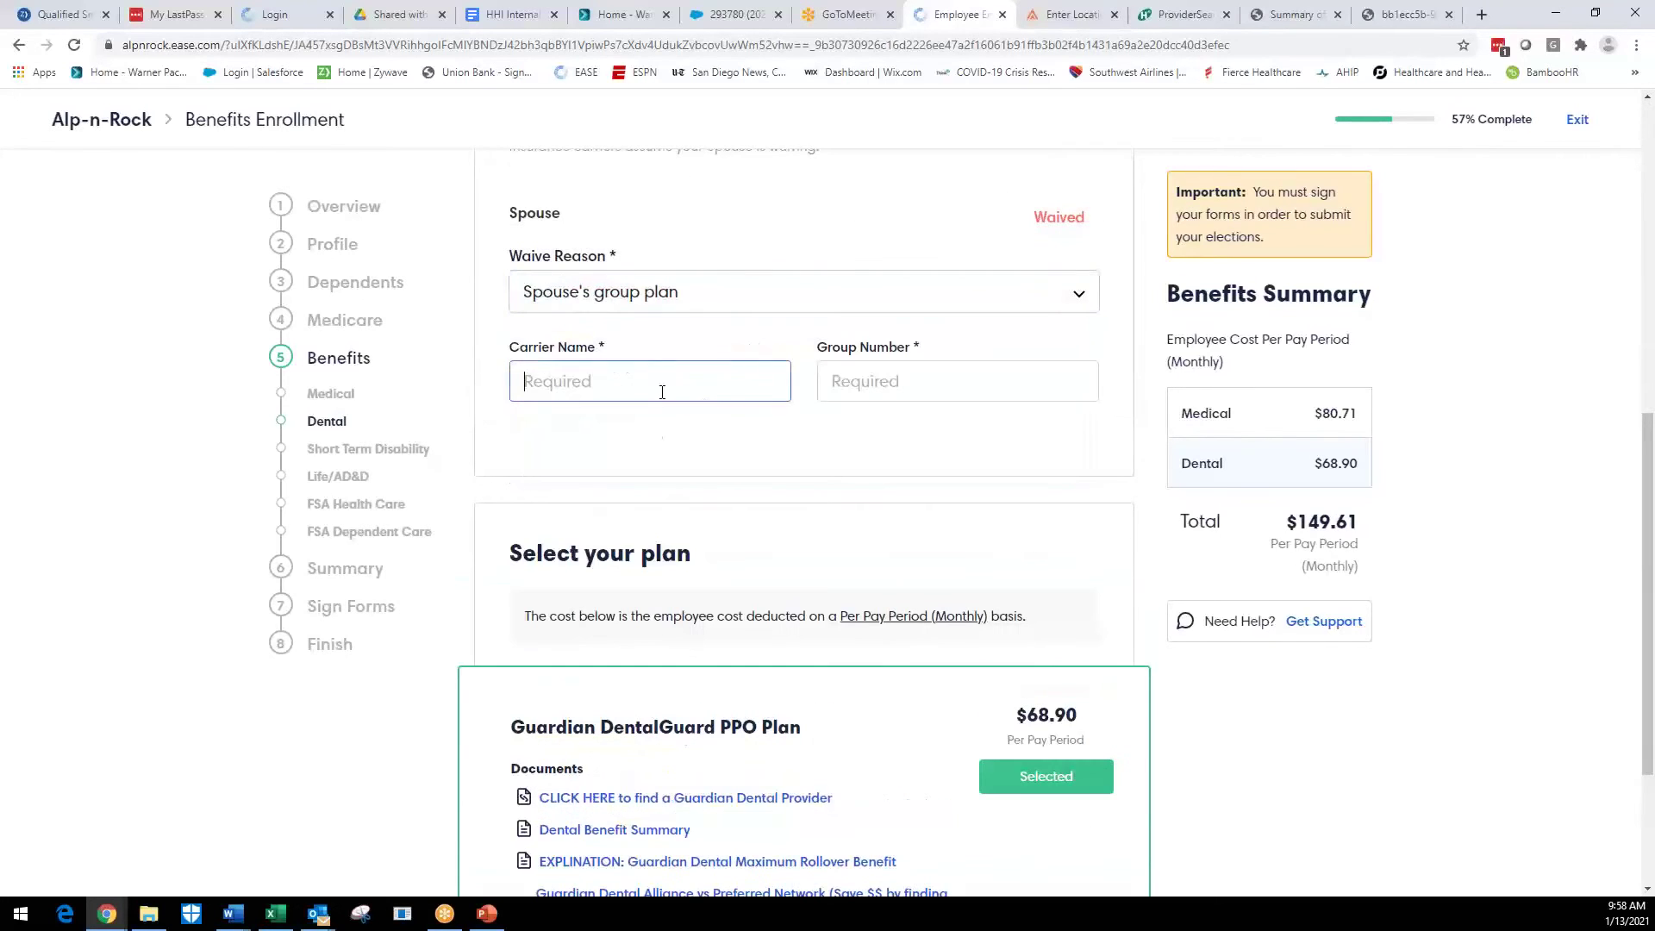
{"action": "type", "text": "erwer"}
{"action": "left_click", "coordinate": [932, 382]}
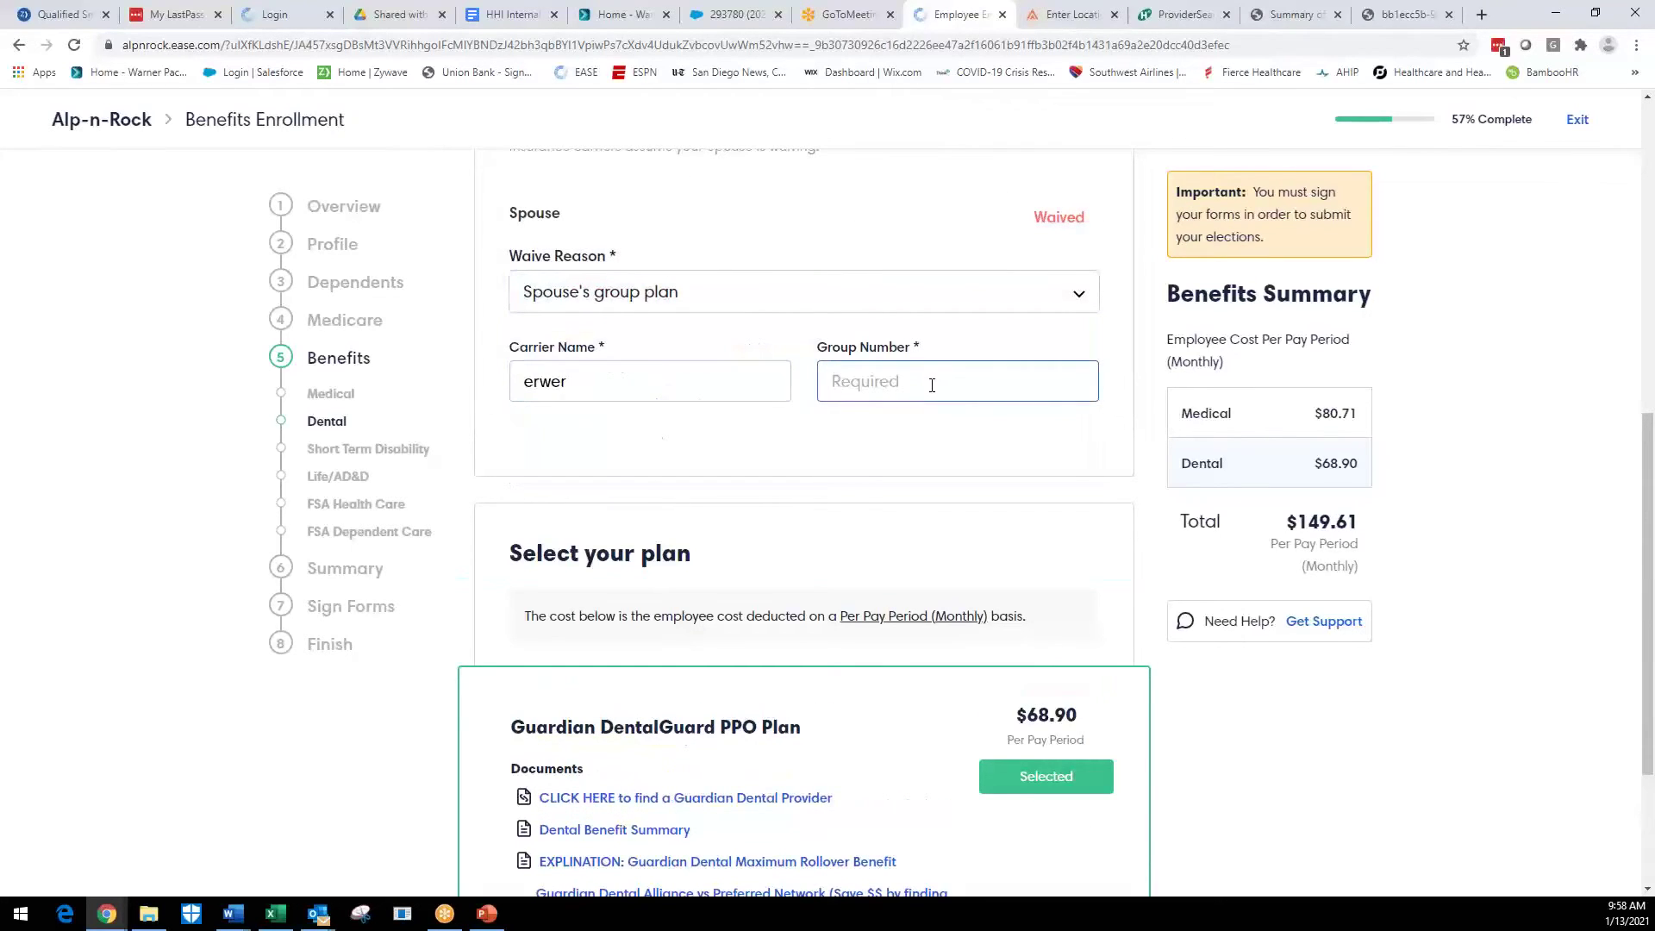
{"action": "type", "text": "434"}
{"action": "scroll", "coordinate": [844, 583], "scroll_direction": "down", "scroll_amount": 3}
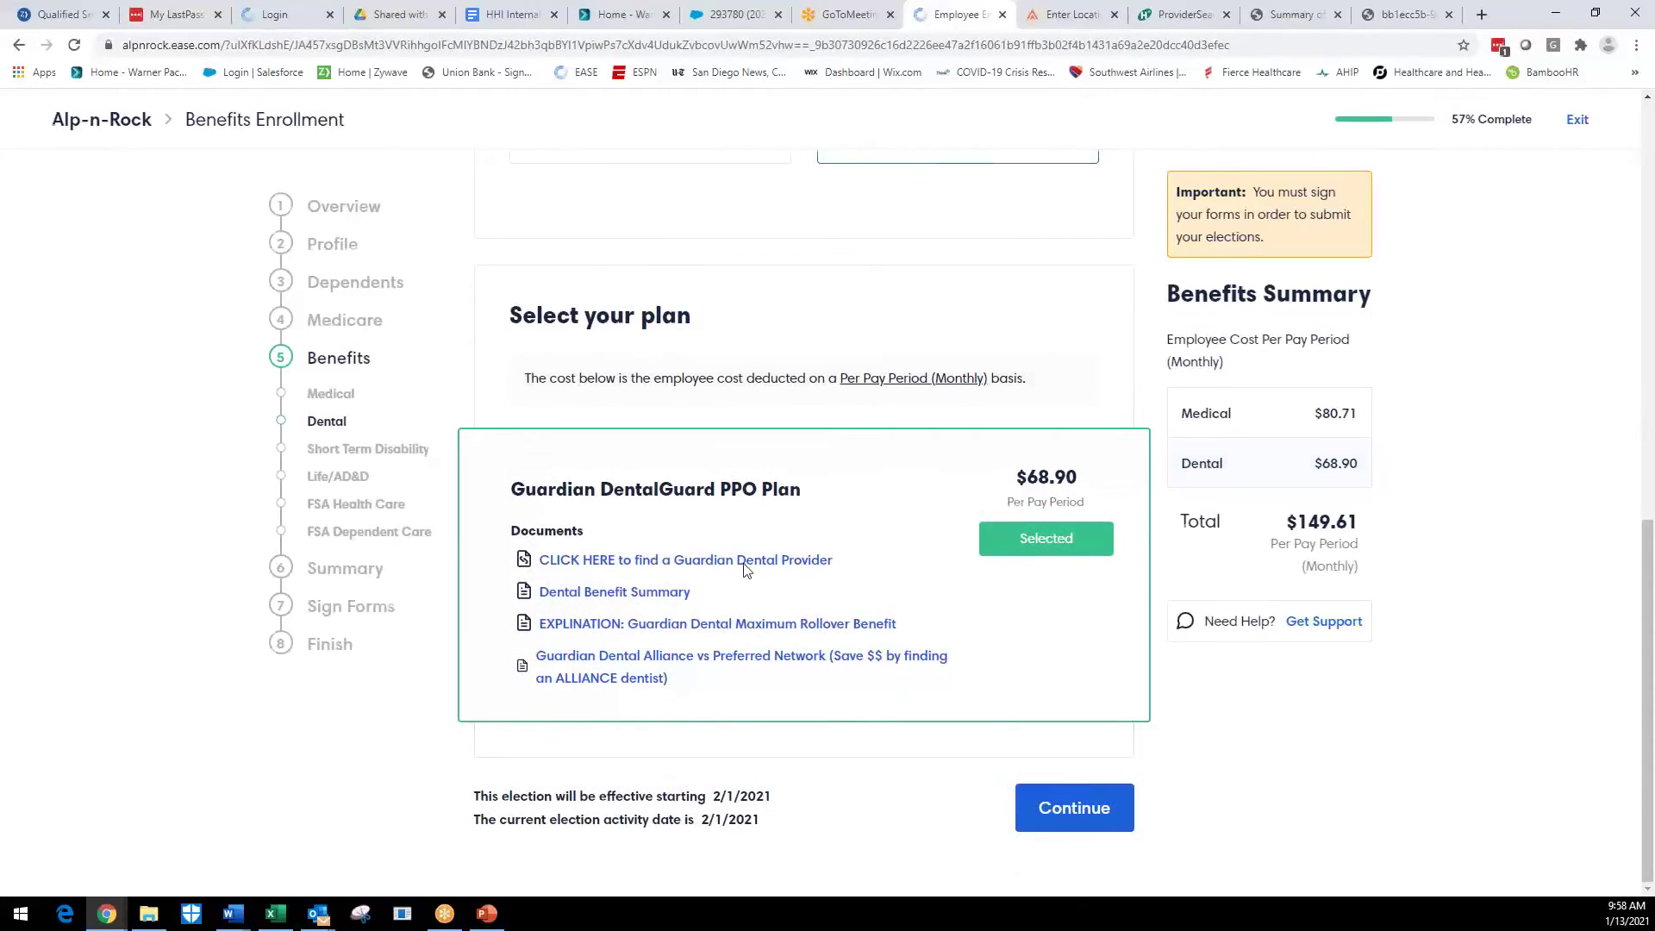
Open Guardian's in-network dentist finder, then return and open the Dental Benefit Summary PDF.
{"action": "left_click", "coordinate": [746, 562]}
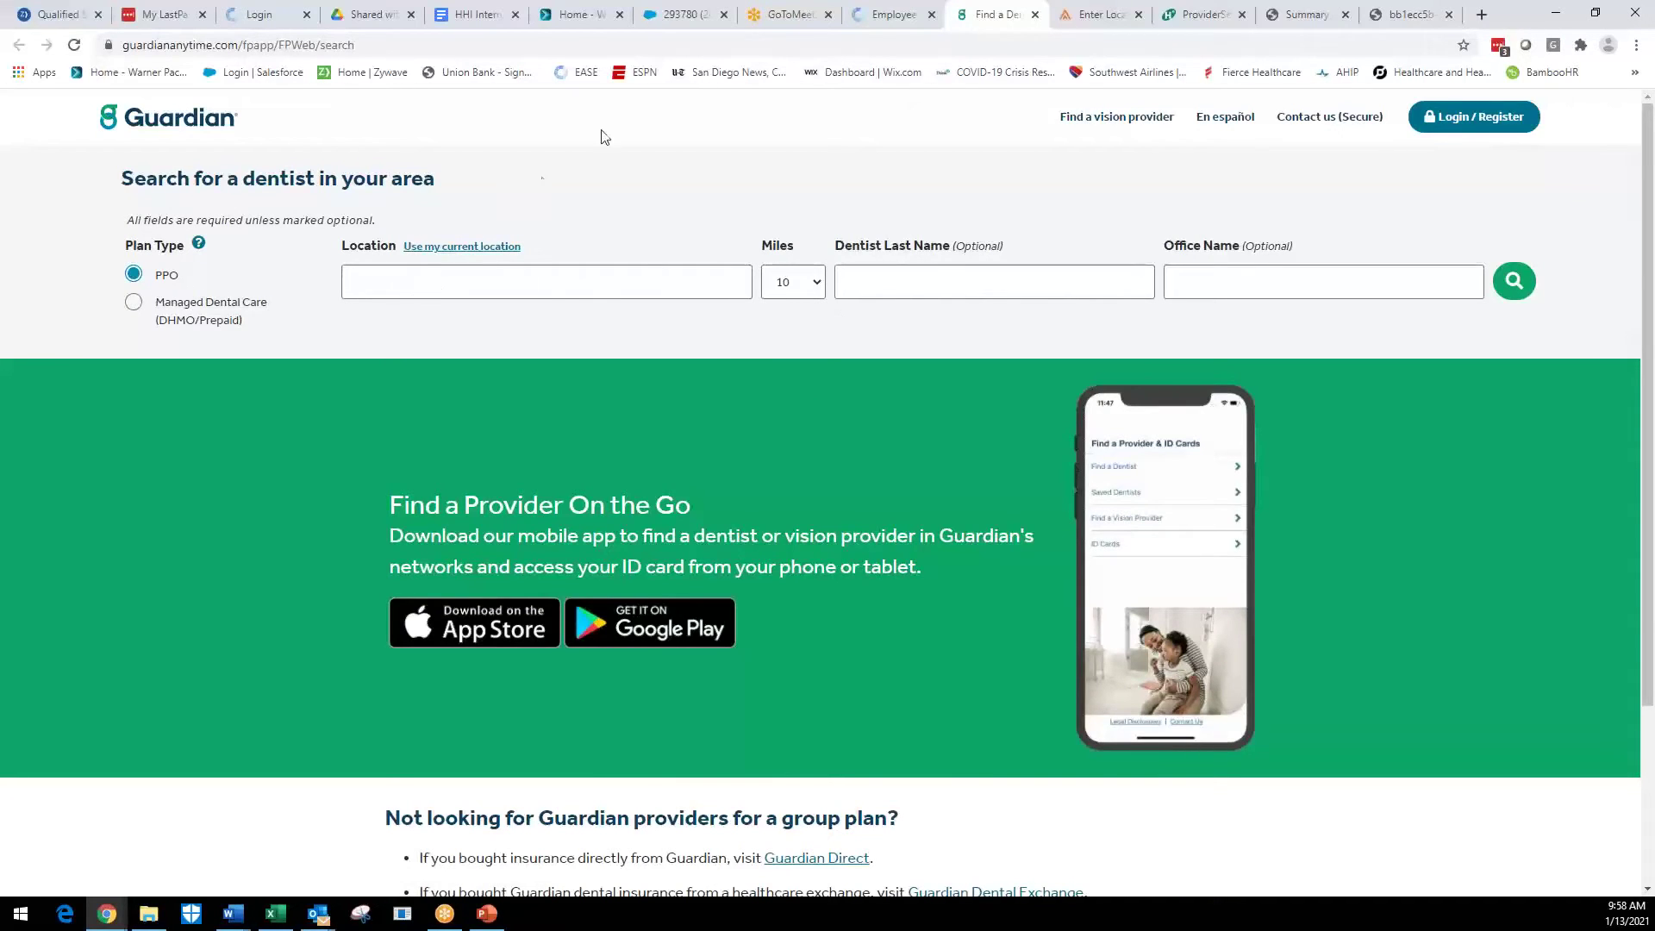
{"action": "left_click", "coordinate": [866, 20]}
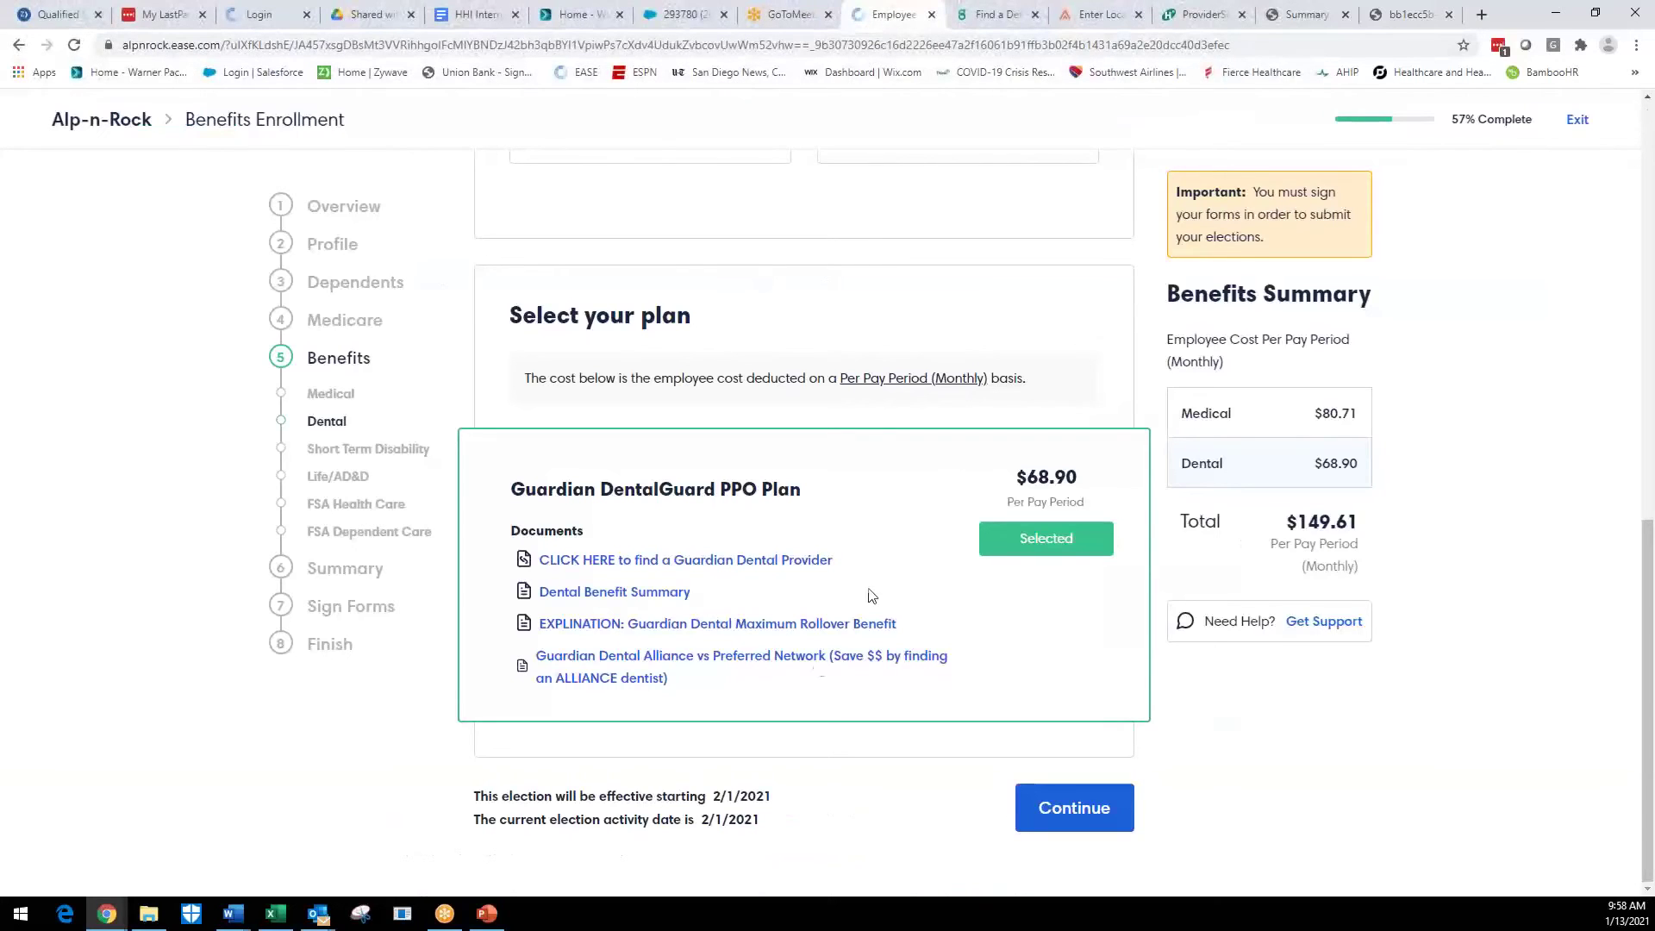
{"action": "left_click", "coordinate": [657, 592]}
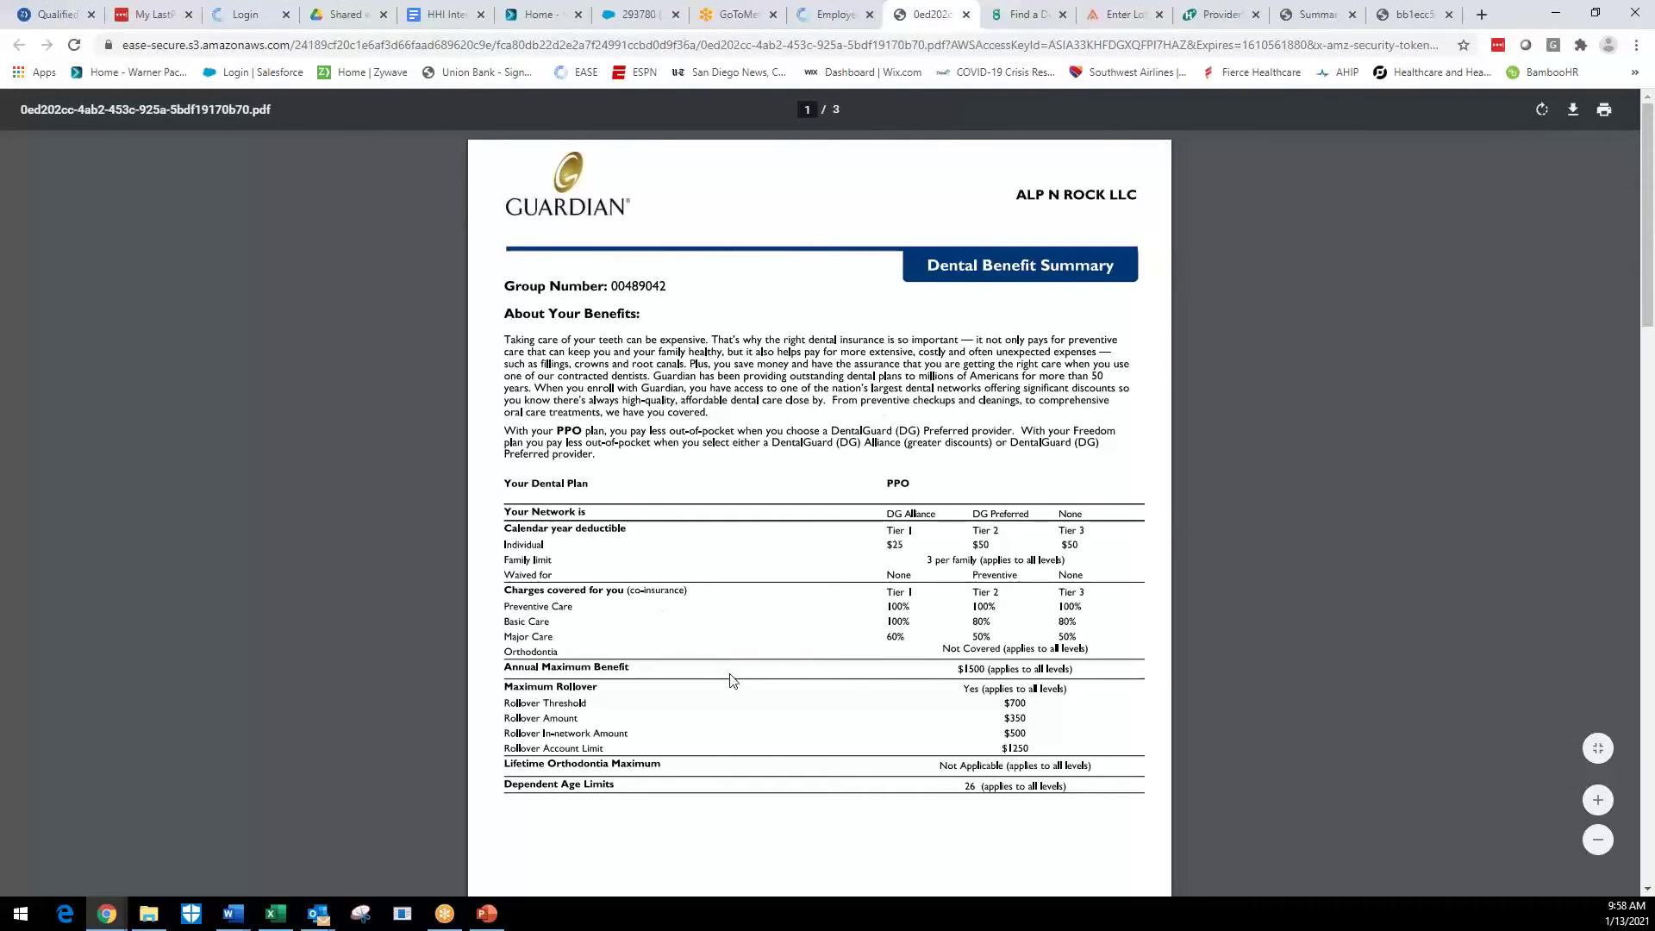
Read the summary's covered services table on page 2, then return to the enrollment Dental step.
{"action": "scroll", "coordinate": [731, 681], "scroll_direction": "down", "scroll_amount": 8}
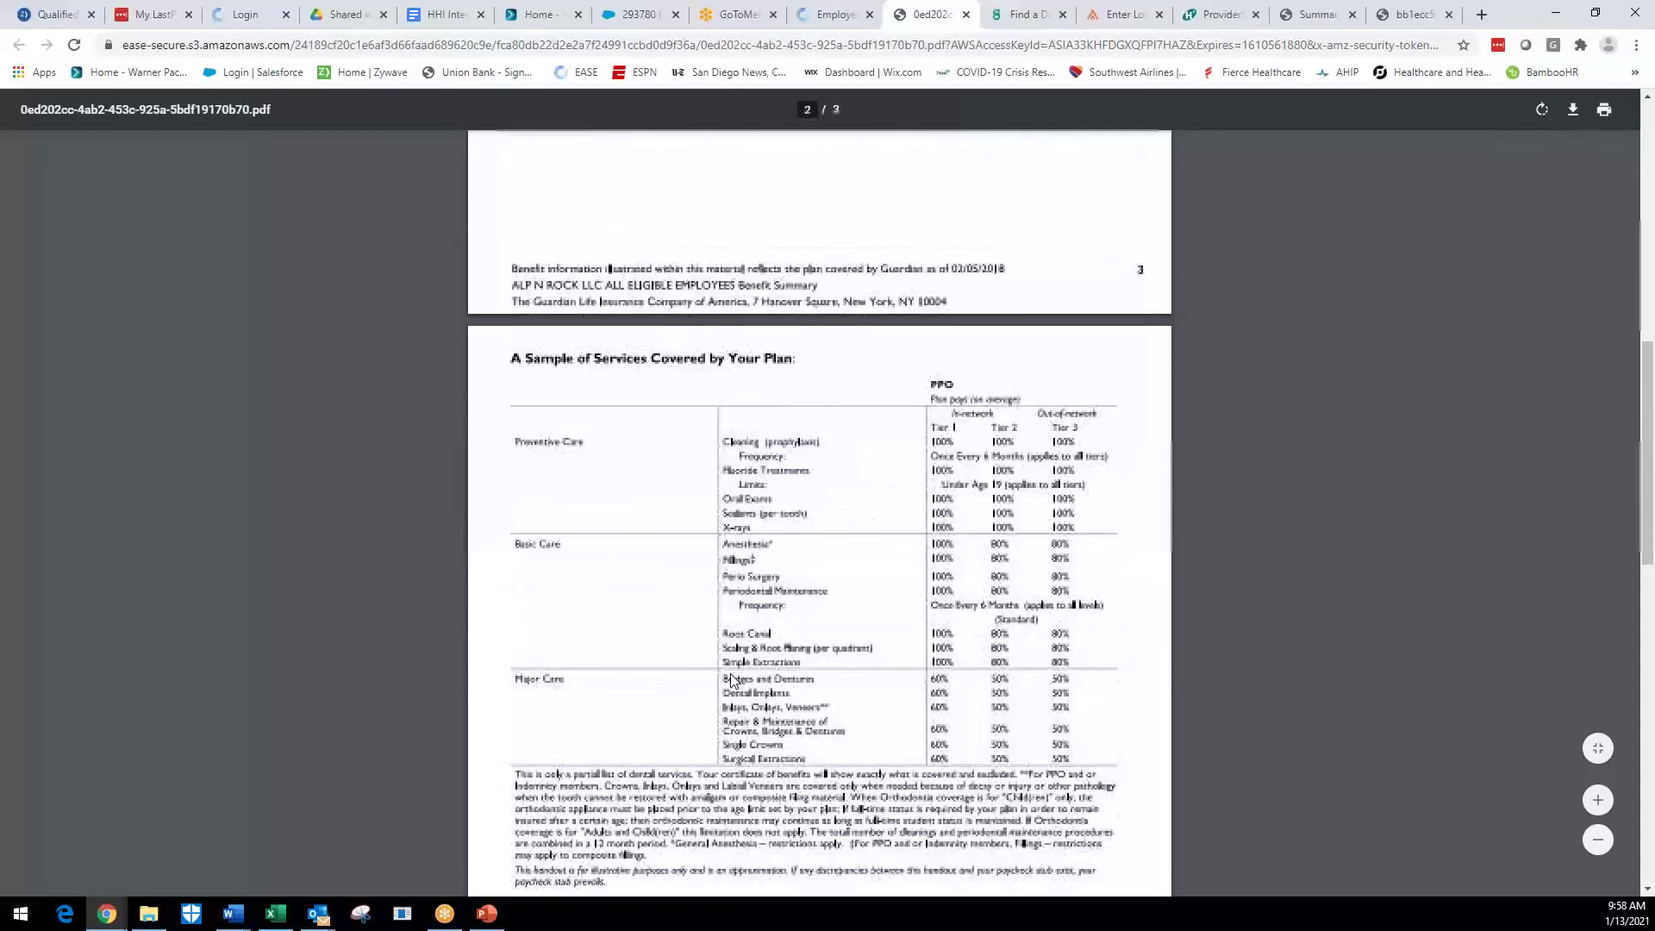
{"action": "scroll", "coordinate": [731, 681], "scroll_direction": "down", "scroll_amount": 3}
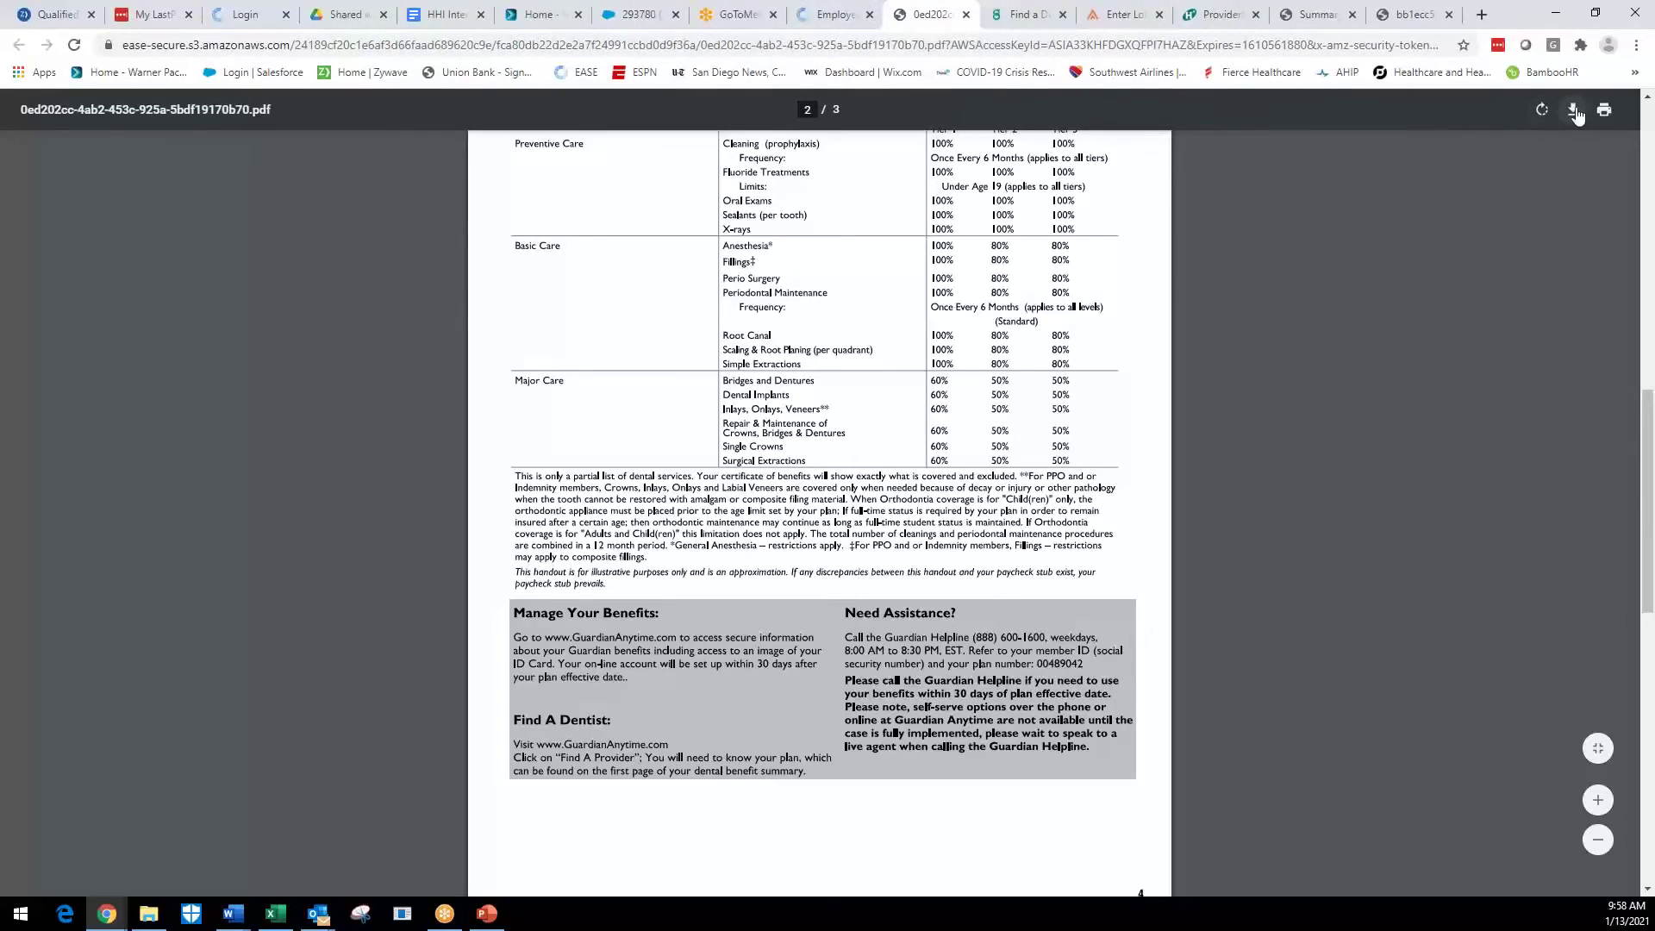
{"action": "left_click", "coordinate": [854, 24]}
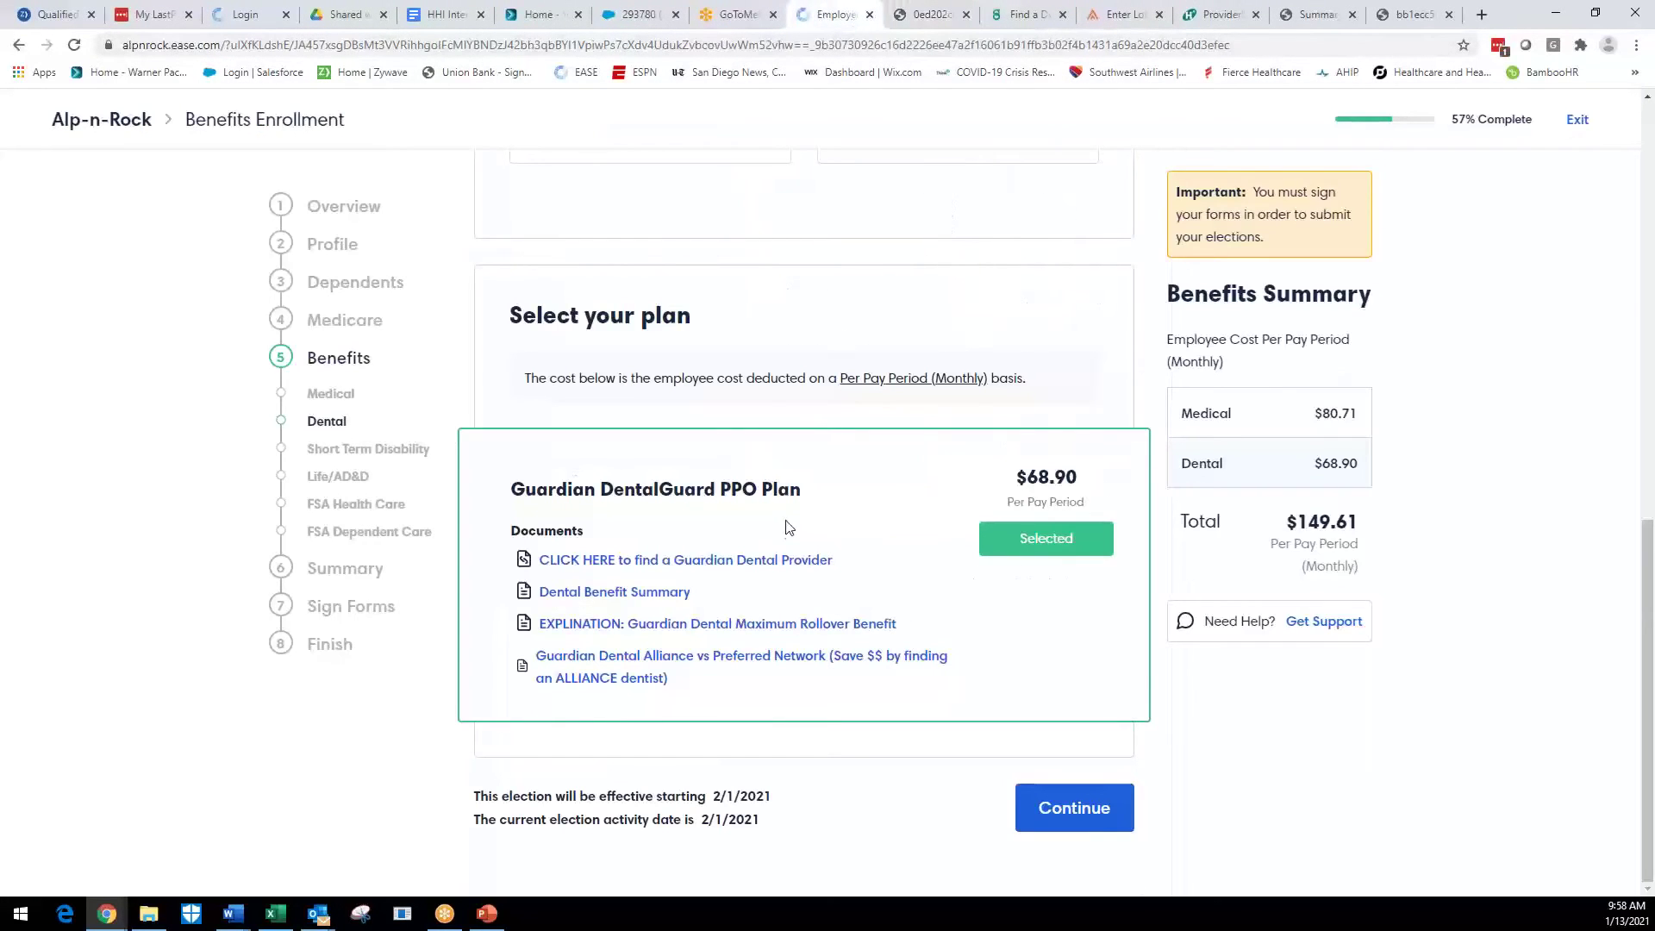
Open the Guardian Dental Maximum Rollover explanation and rotate it counterclockwise to read upright.
{"action": "left_click", "coordinate": [680, 631]}
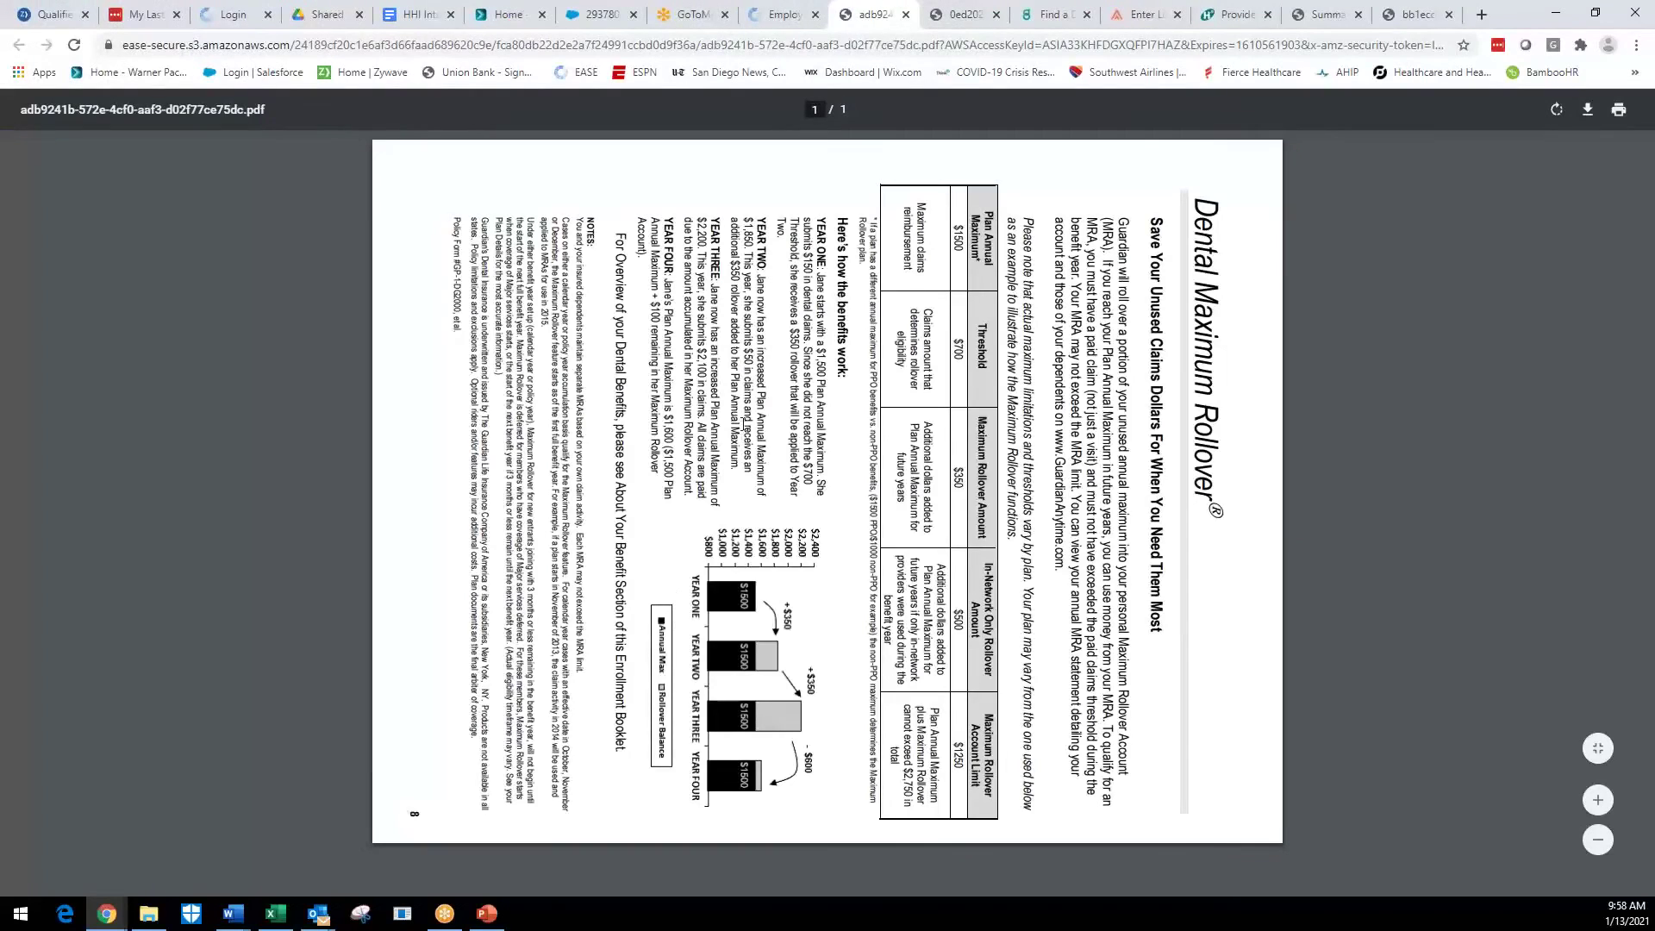
{"action": "right_click", "coordinate": [741, 423]}
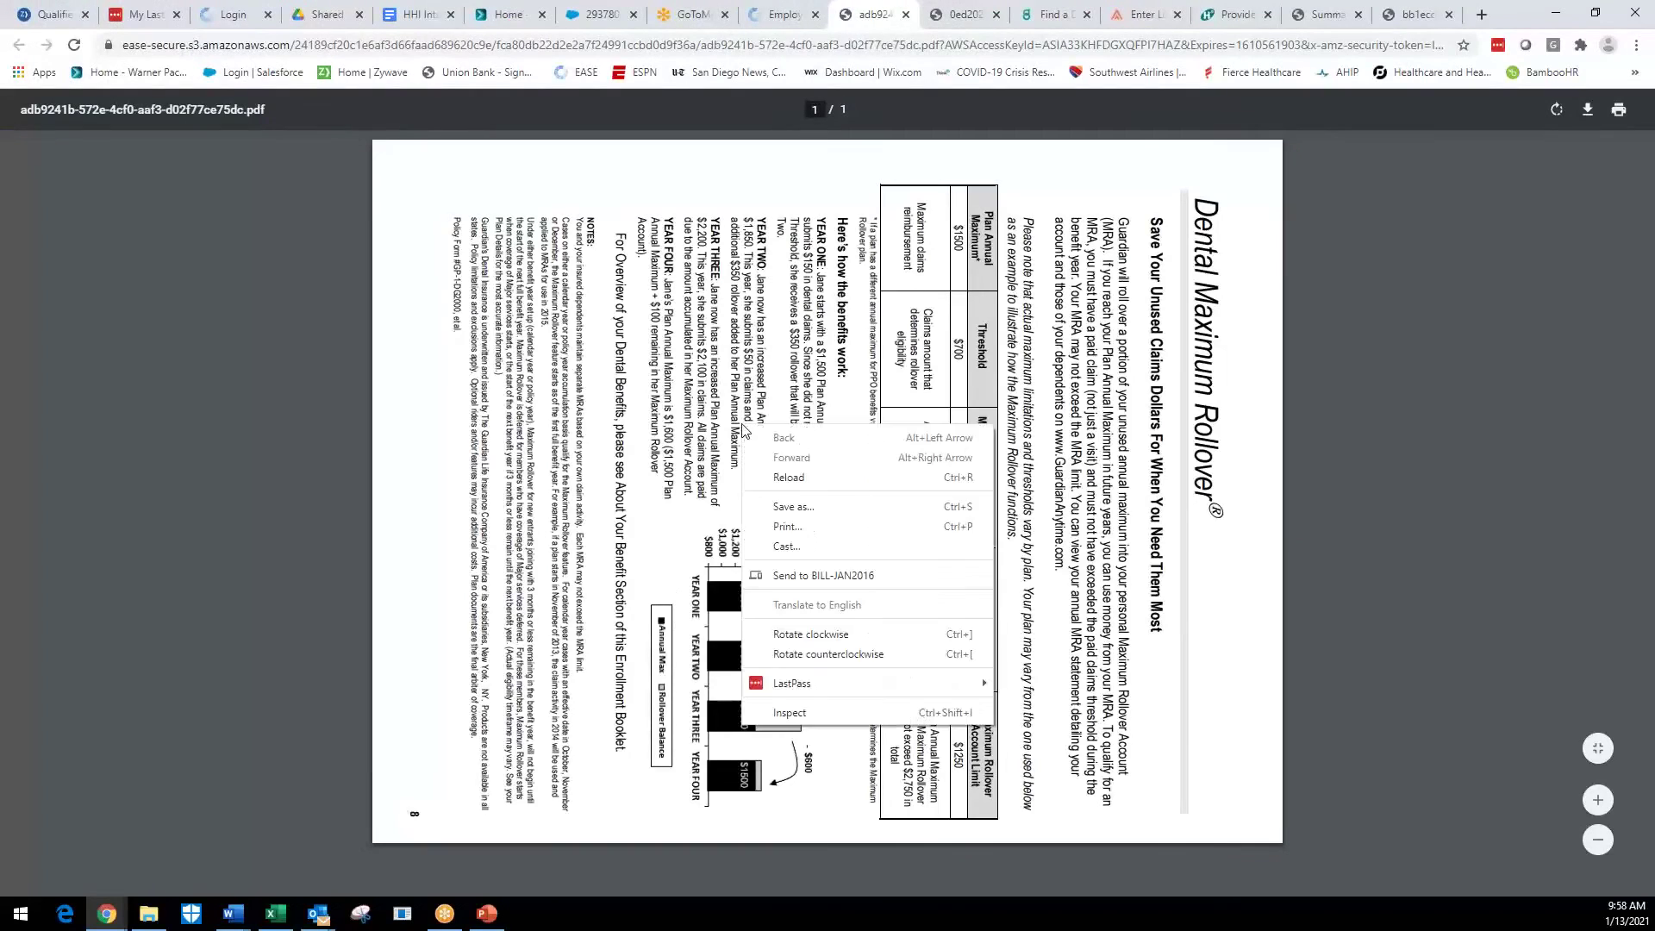
{"action": "left_click", "coordinate": [831, 656]}
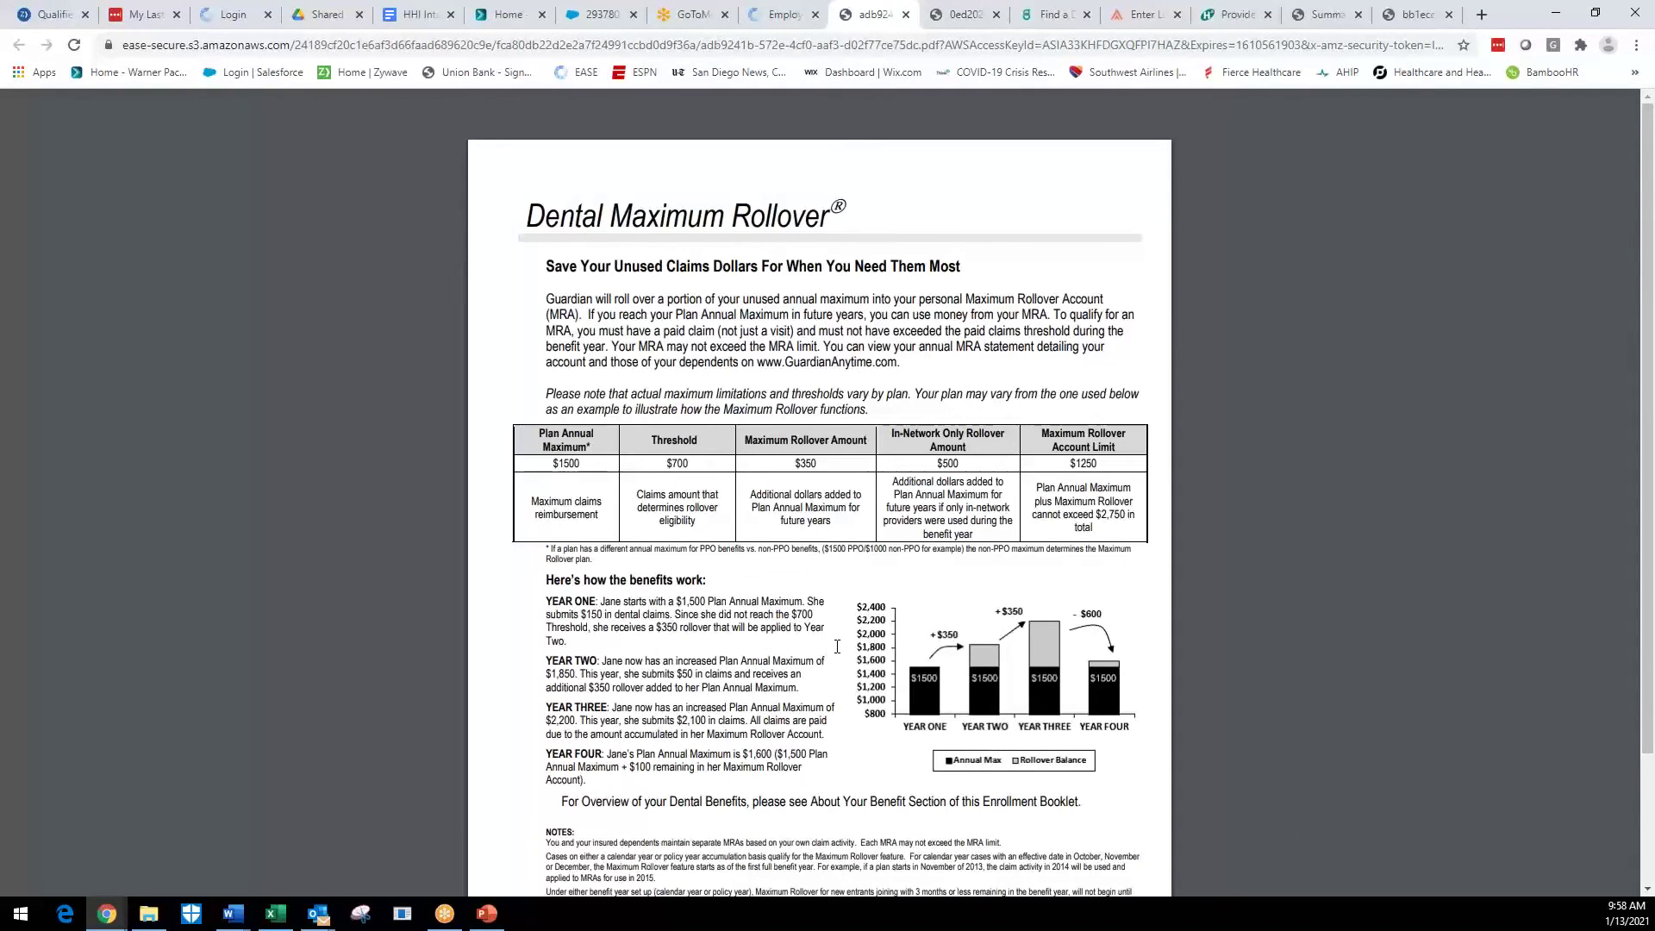
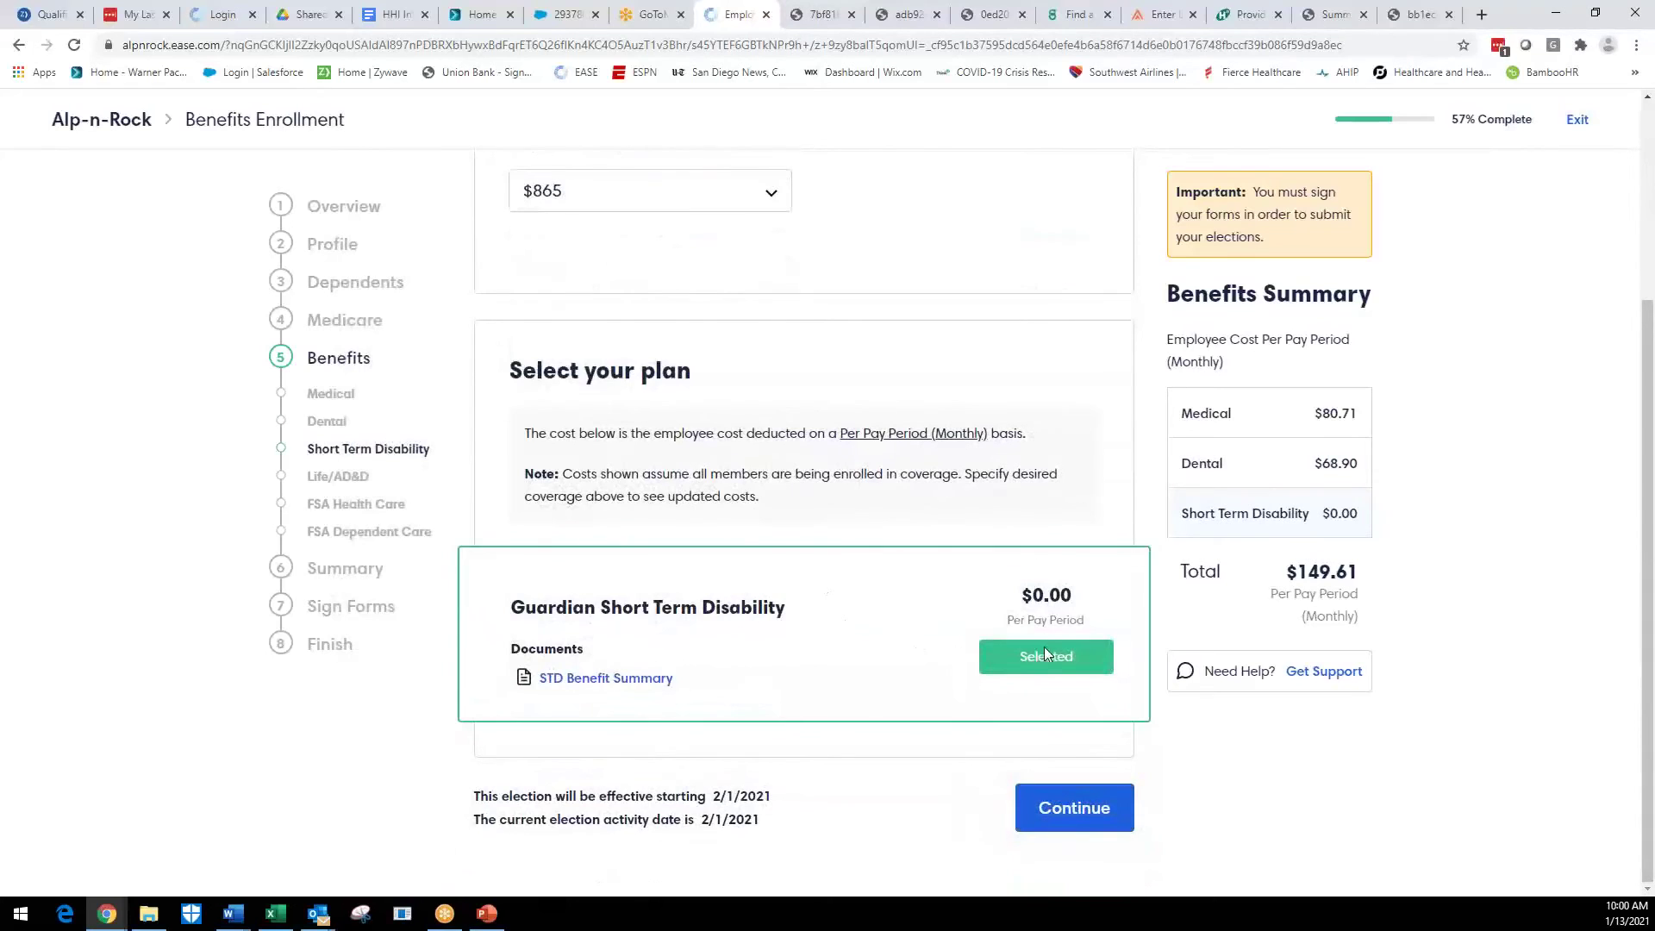
Read the short-term disability Benefit Summary PDF, then return to the Ease enrollment tab.
{"action": "left_click", "coordinate": [600, 681]}
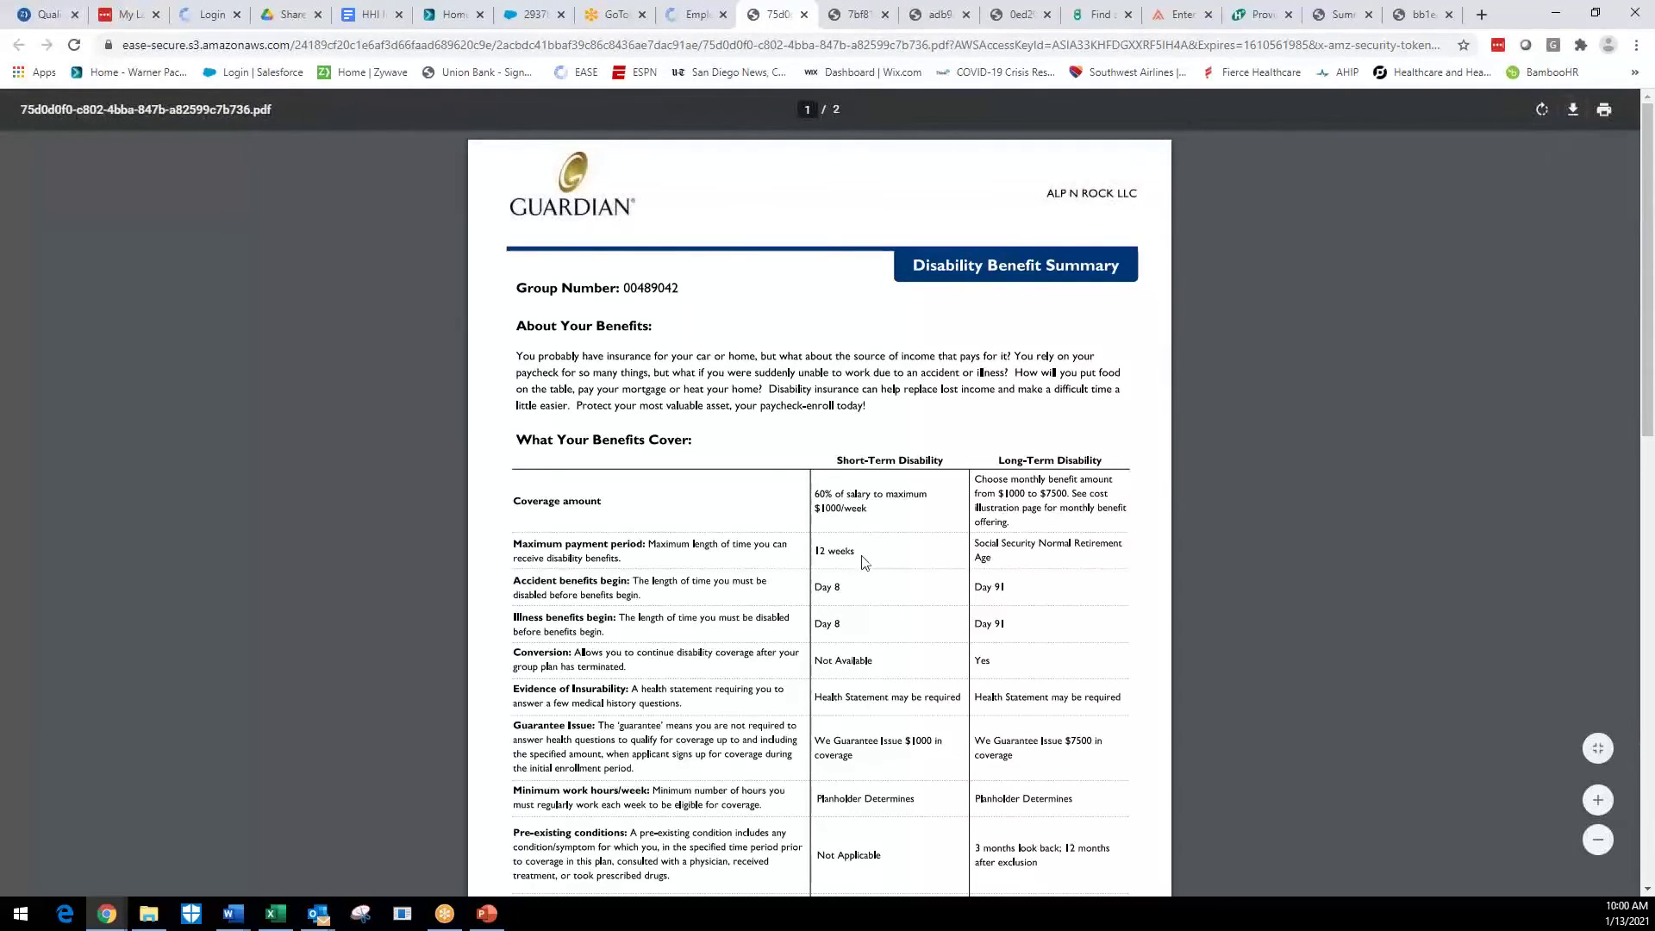
{"action": "scroll", "coordinate": [814, 672], "scroll_direction": "down", "scroll_amount": 3}
{"action": "scroll", "coordinate": [756, 592], "scroll_direction": "up", "scroll_amount": 5}
{"action": "left_click", "coordinate": [700, 29]}
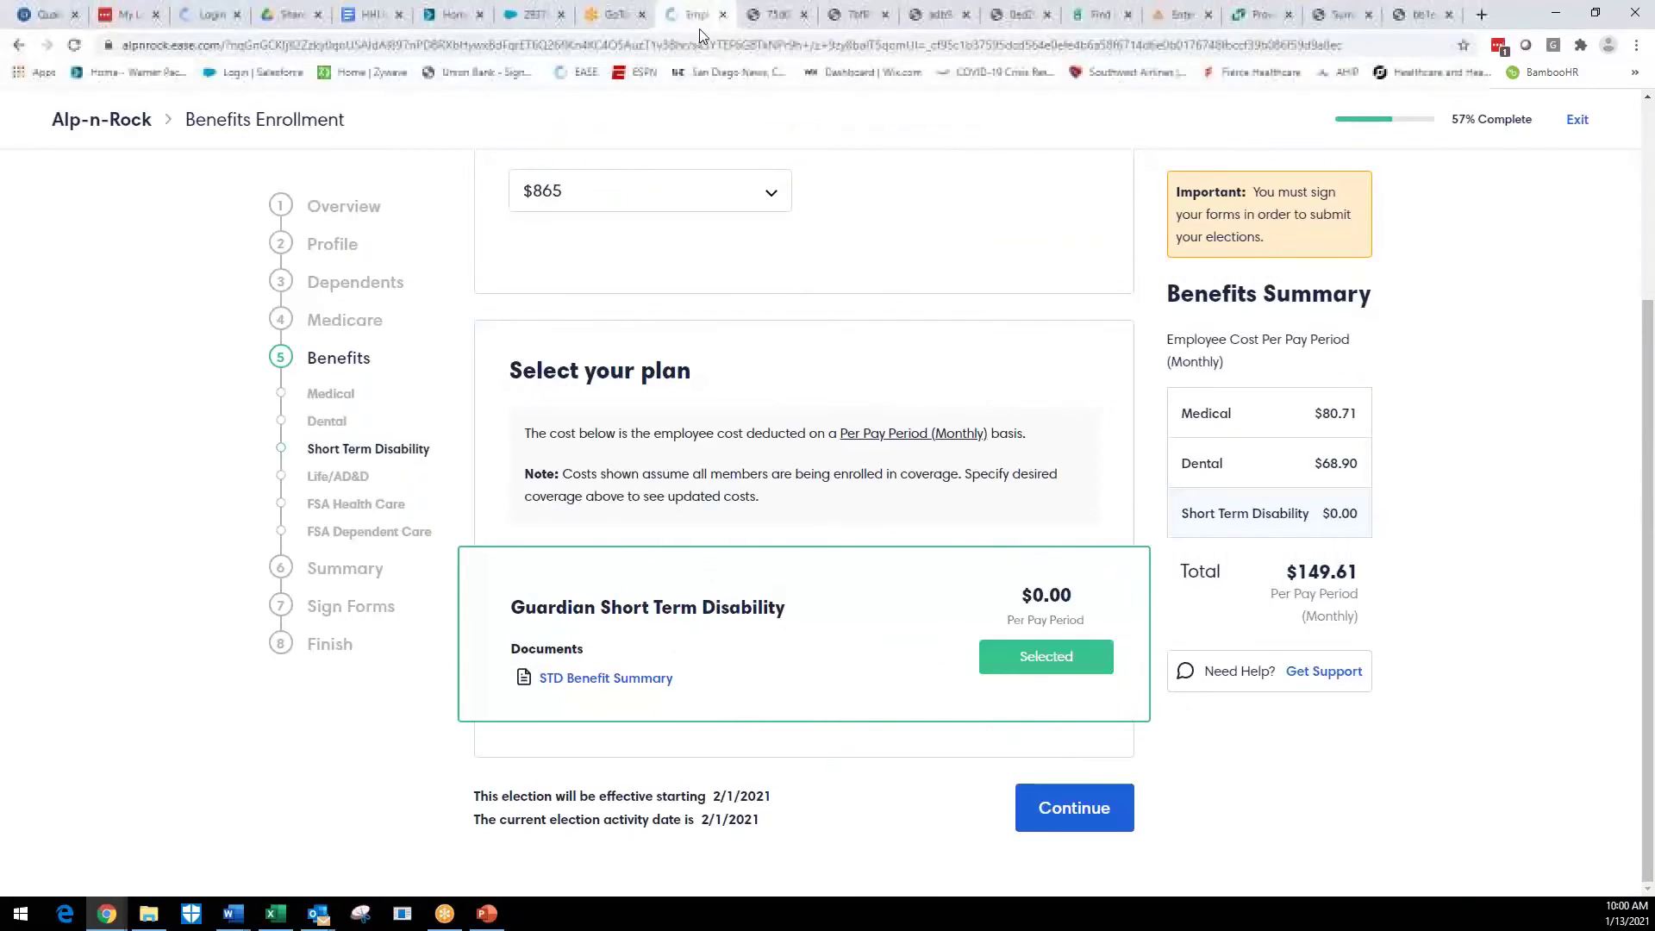
Save the STD election and confirm Guardian Life/AD&D at $25,000 coverage.
{"action": "left_click", "coordinate": [1062, 799]}
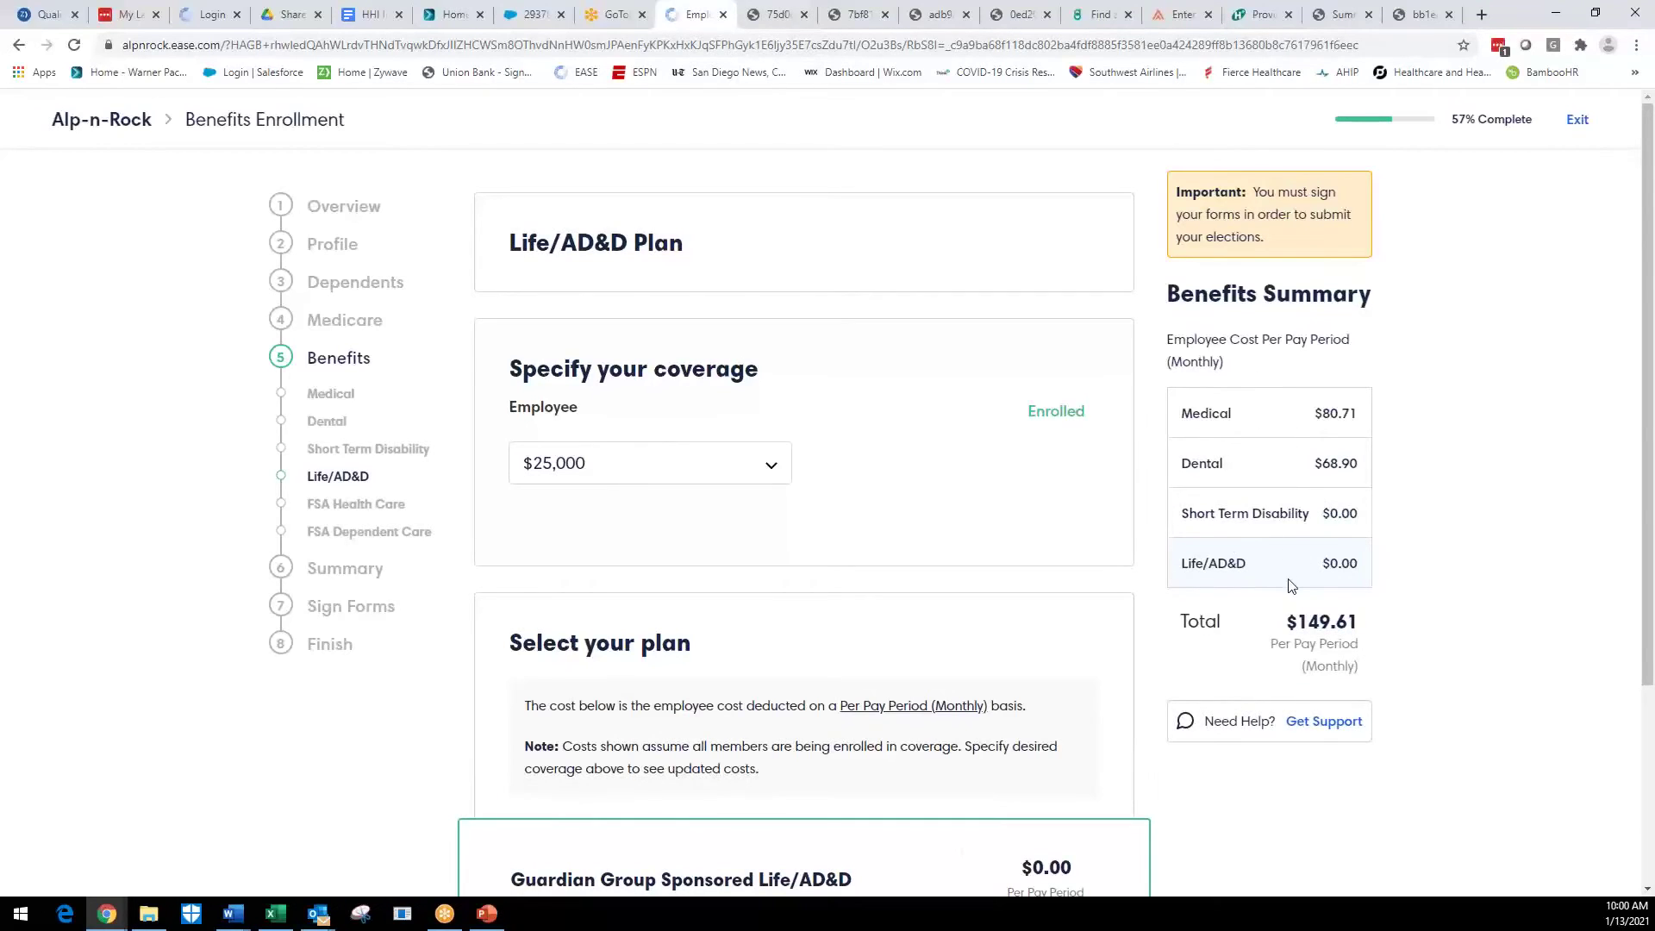
{"action": "scroll", "coordinate": [983, 635], "scroll_direction": "down", "scroll_amount": 3}
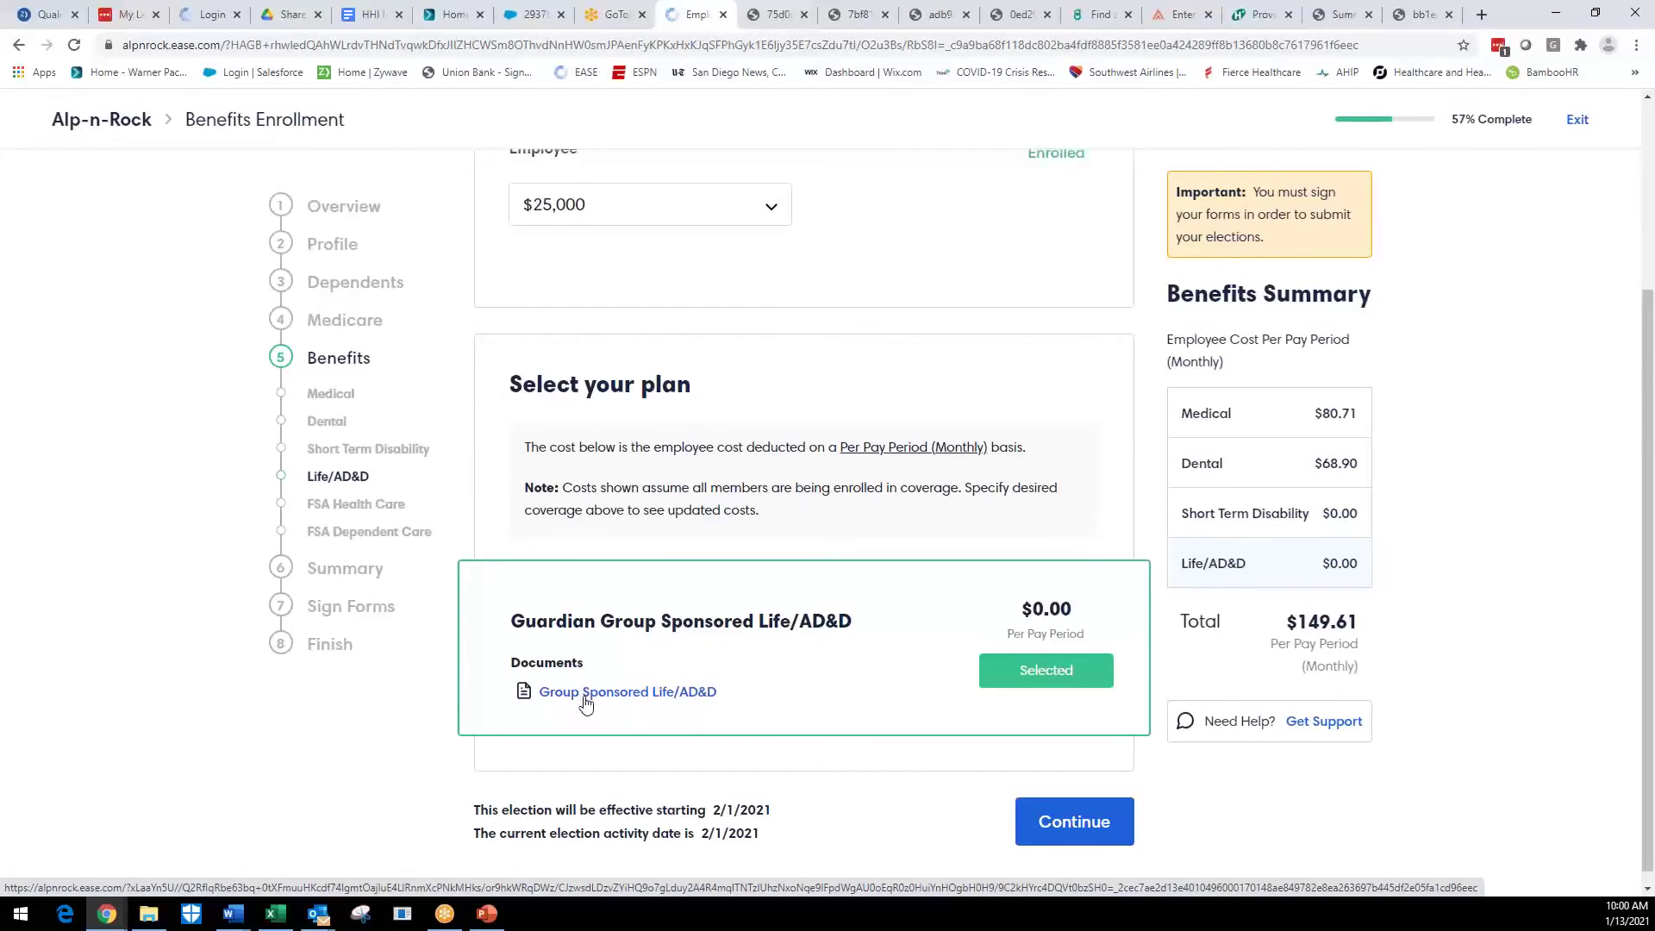
{"action": "left_click", "coordinate": [1075, 827]}
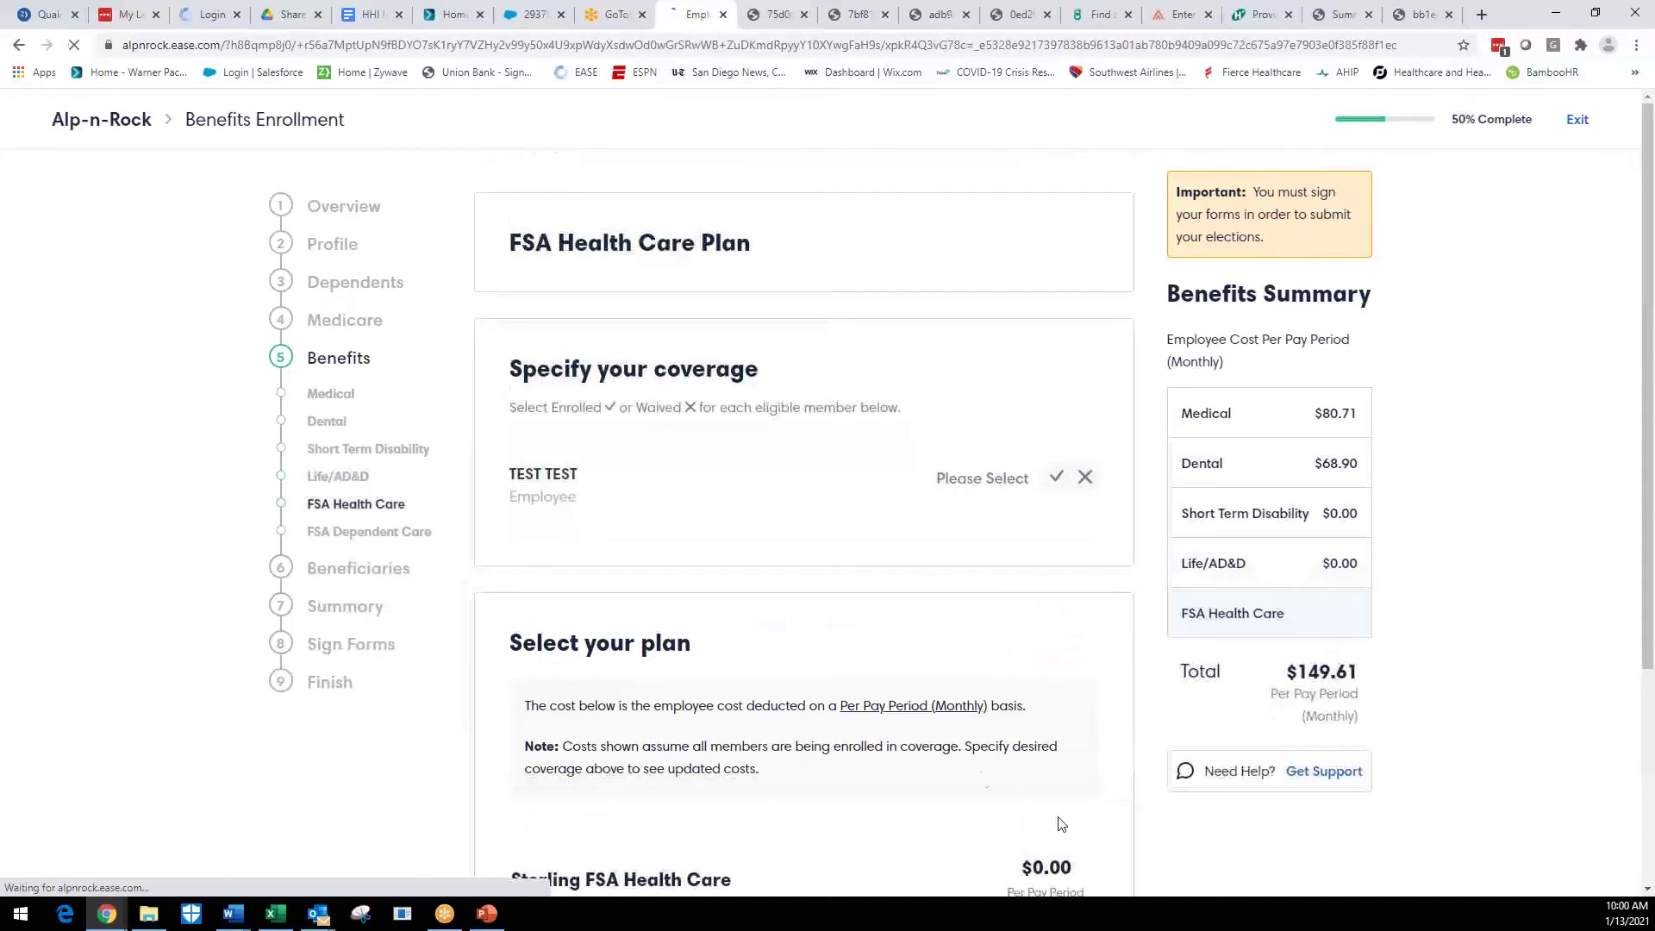
Enroll in Sterling FSA Health Care and enter a 1000 annual contribution.
{"action": "left_click", "coordinate": [1057, 477]}
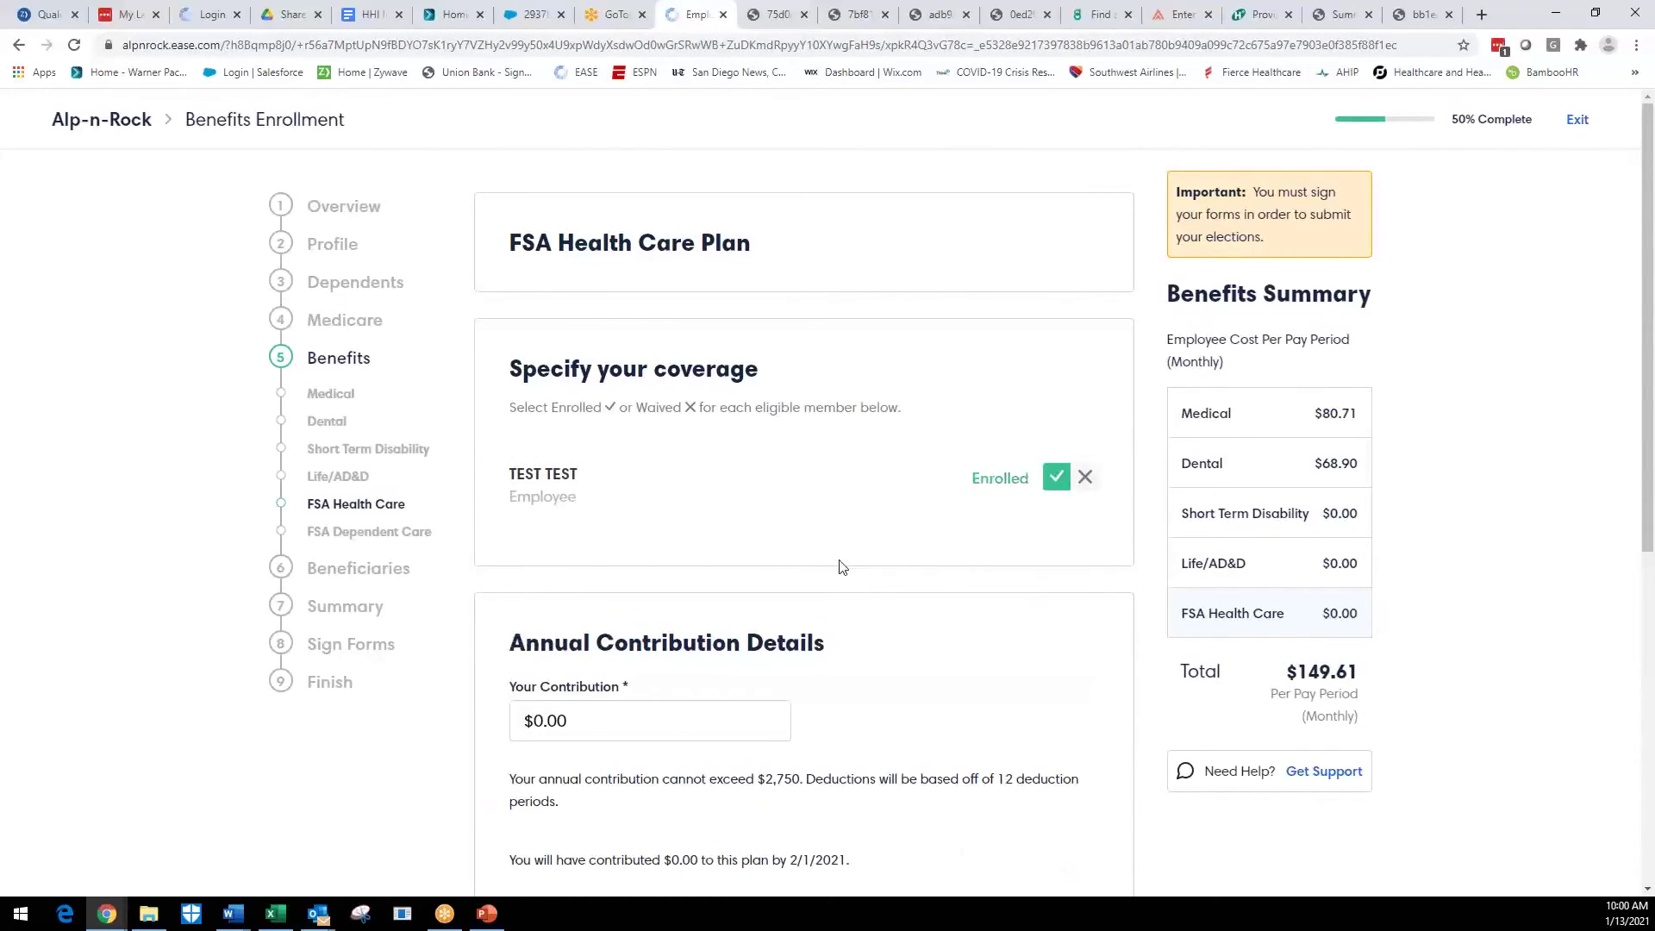
{"action": "scroll", "coordinate": [842, 566], "scroll_direction": "down", "scroll_amount": 2}
{"action": "left_click_drag", "start_coordinate": [636, 550], "coordinate": [512, 552]}
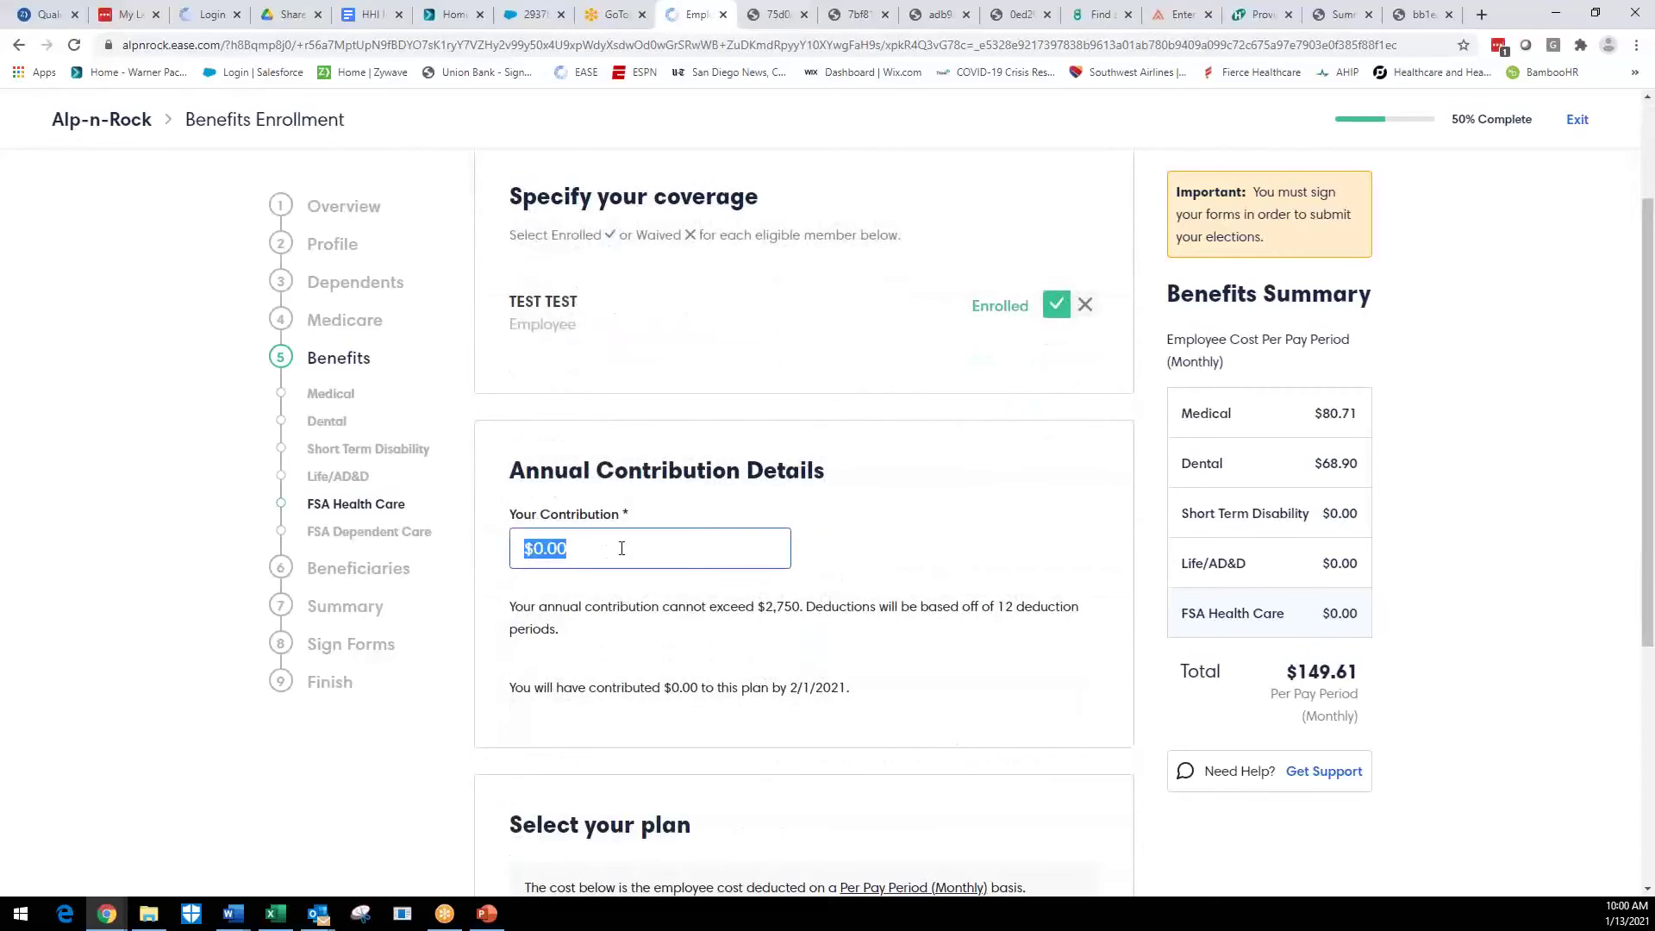
{"action": "left_click", "coordinate": [621, 548]}
{"action": "type", "text": "100"}
{"action": "key", "text": "BackSpace"}
{"action": "key", "text": "BackSpace"}
{"action": "key", "text": "BackSpace"}
{"action": "key", "text": "BackSpace"}
{"action": "key", "text": "BackSpace"}
{"action": "key", "text": "BackSpace"}
{"action": "key", "text": "BackSpace"}
{"action": "key", "text": "BackSpace"}
{"action": "type", "text": "1000"}
{"action": "left_click", "coordinate": [540, 596]}
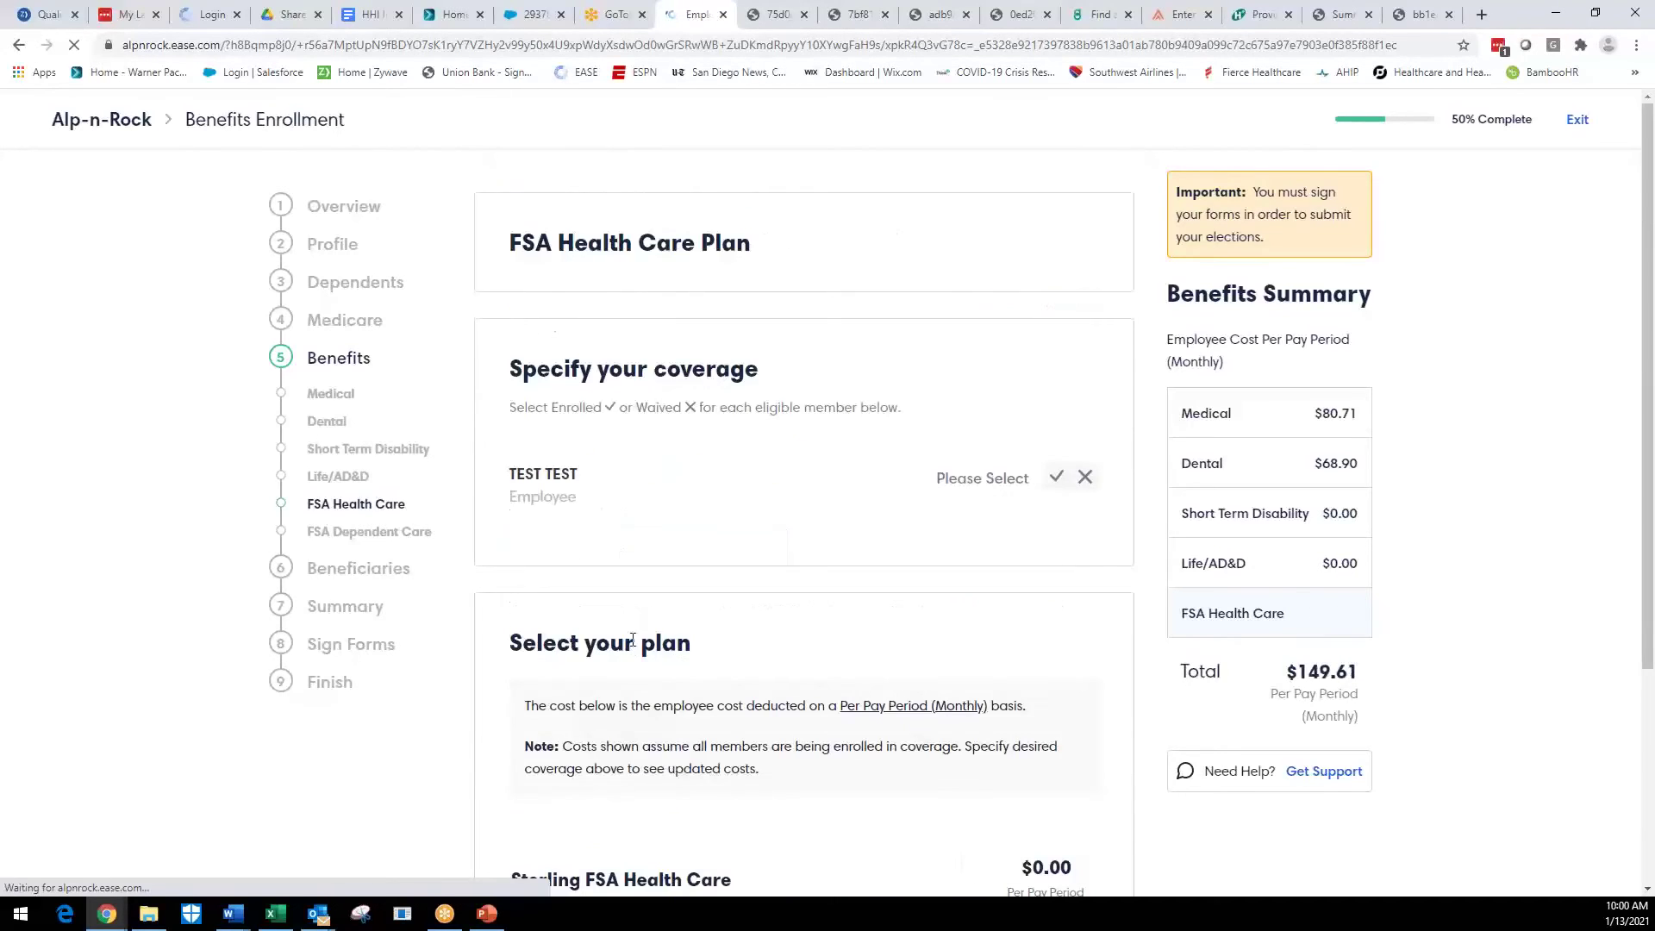
Re-enter the $1,000.00 annual contribution, bringing the total to $232.94, and open the FSA FAQs.
{"action": "scroll", "coordinate": [632, 640], "scroll_direction": "down", "scroll_amount": 2}
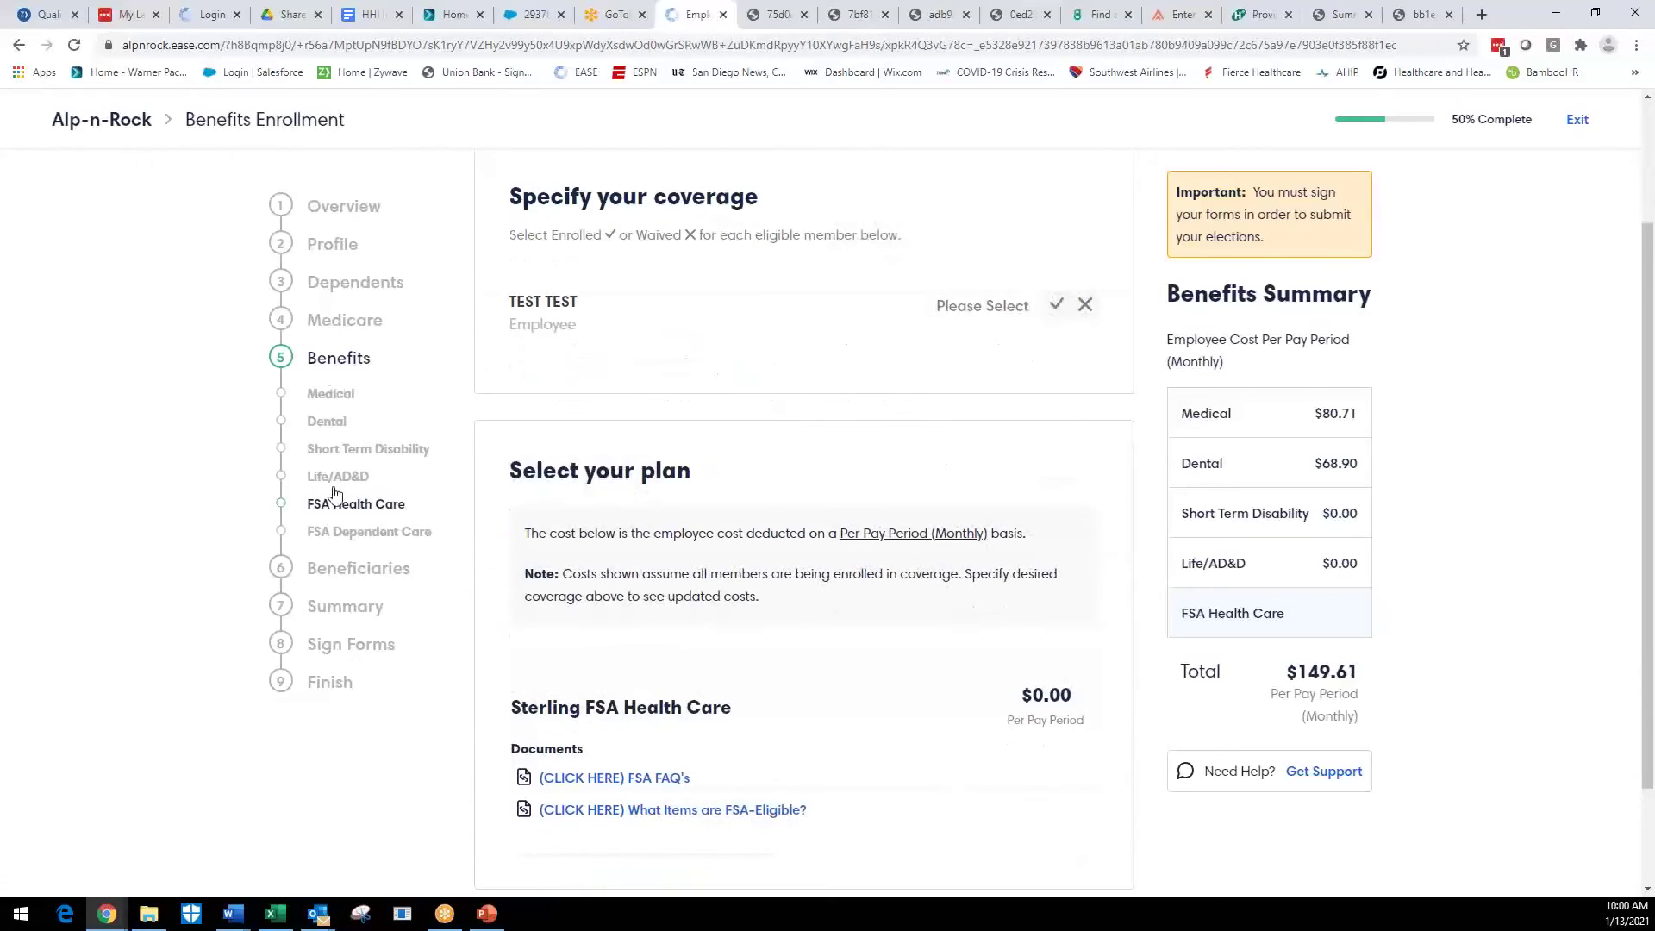
{"action": "left_click", "coordinate": [1056, 305]}
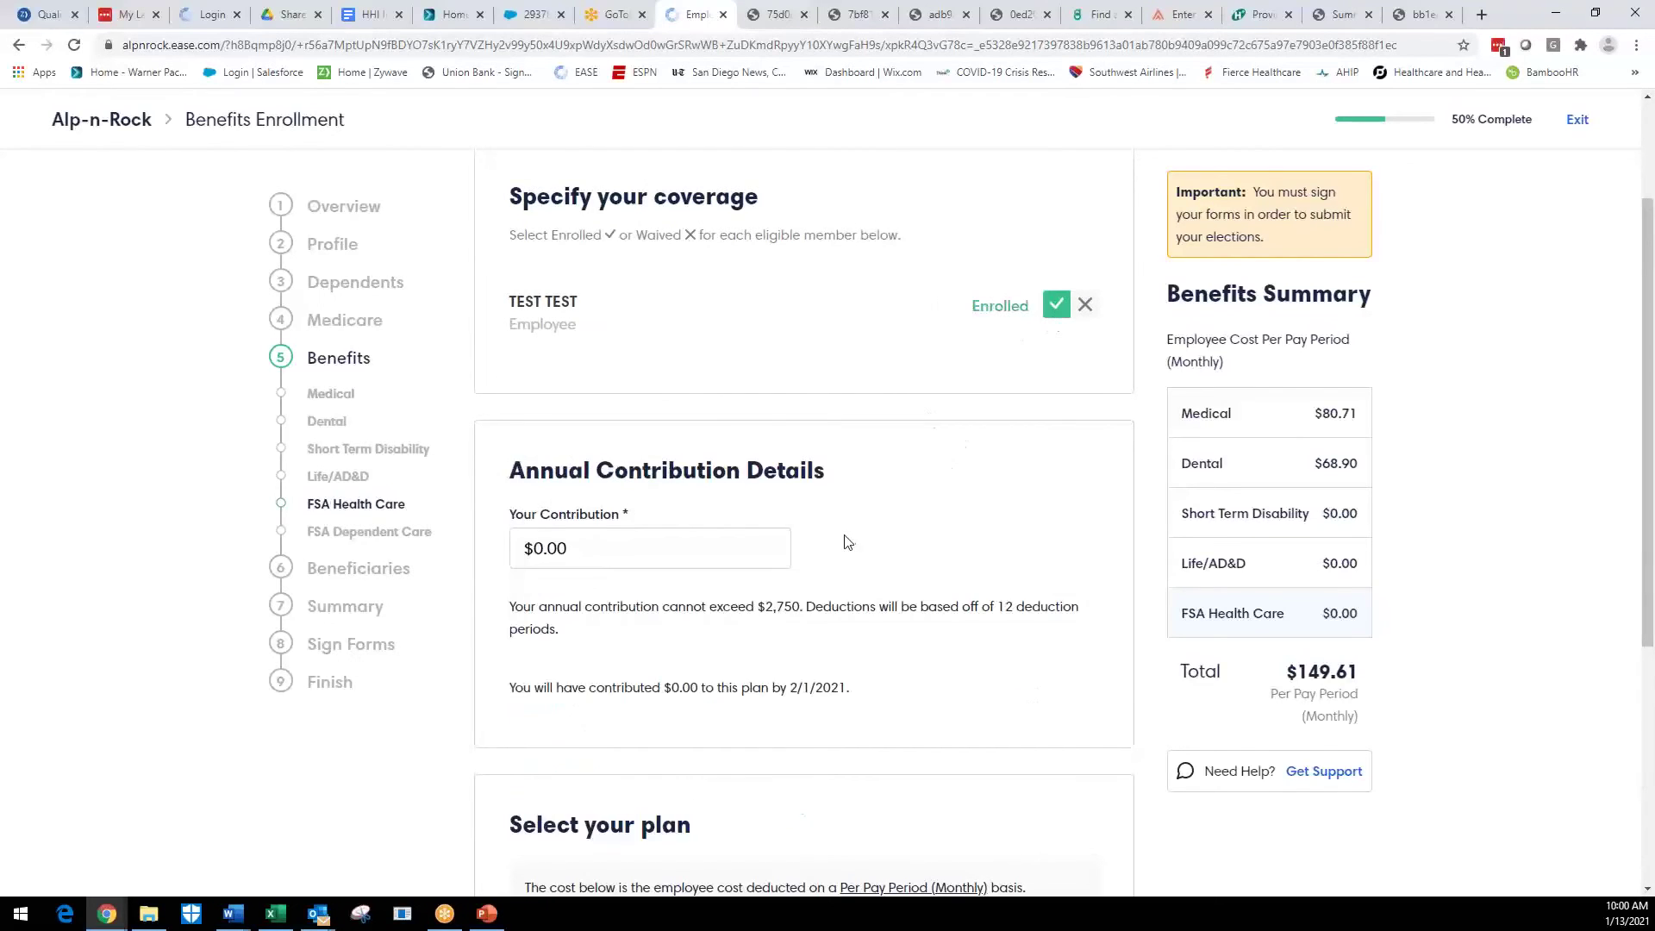
{"action": "scroll", "coordinate": [844, 541], "scroll_direction": "down", "scroll_amount": 1}
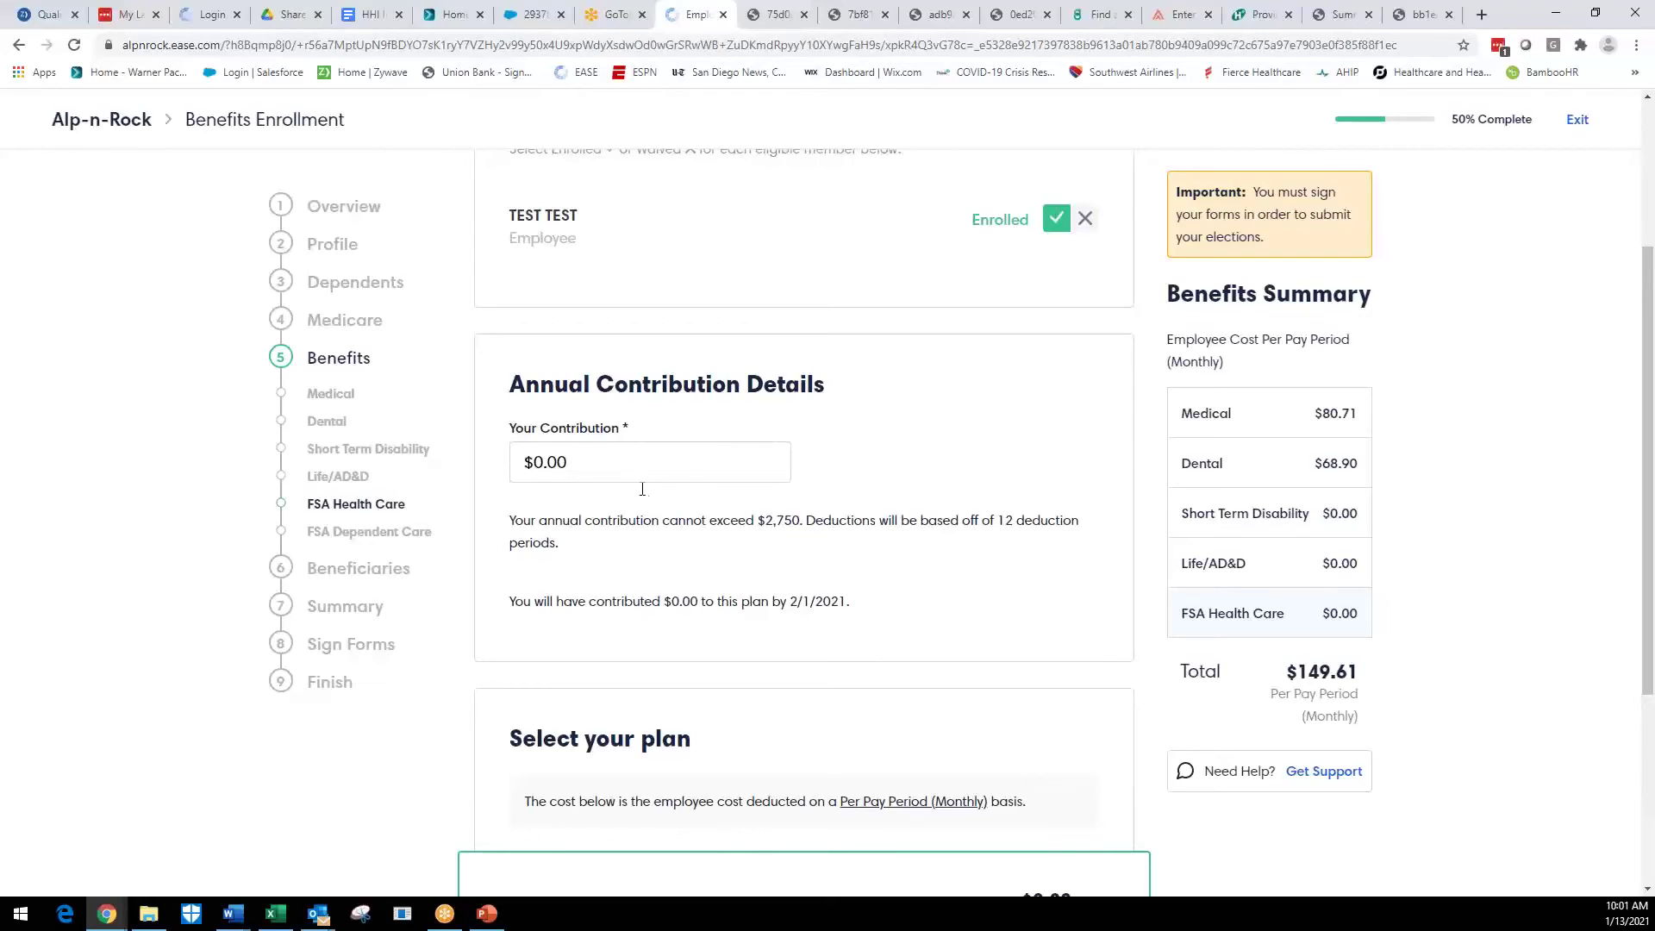
{"action": "left_click", "coordinate": [651, 461]}
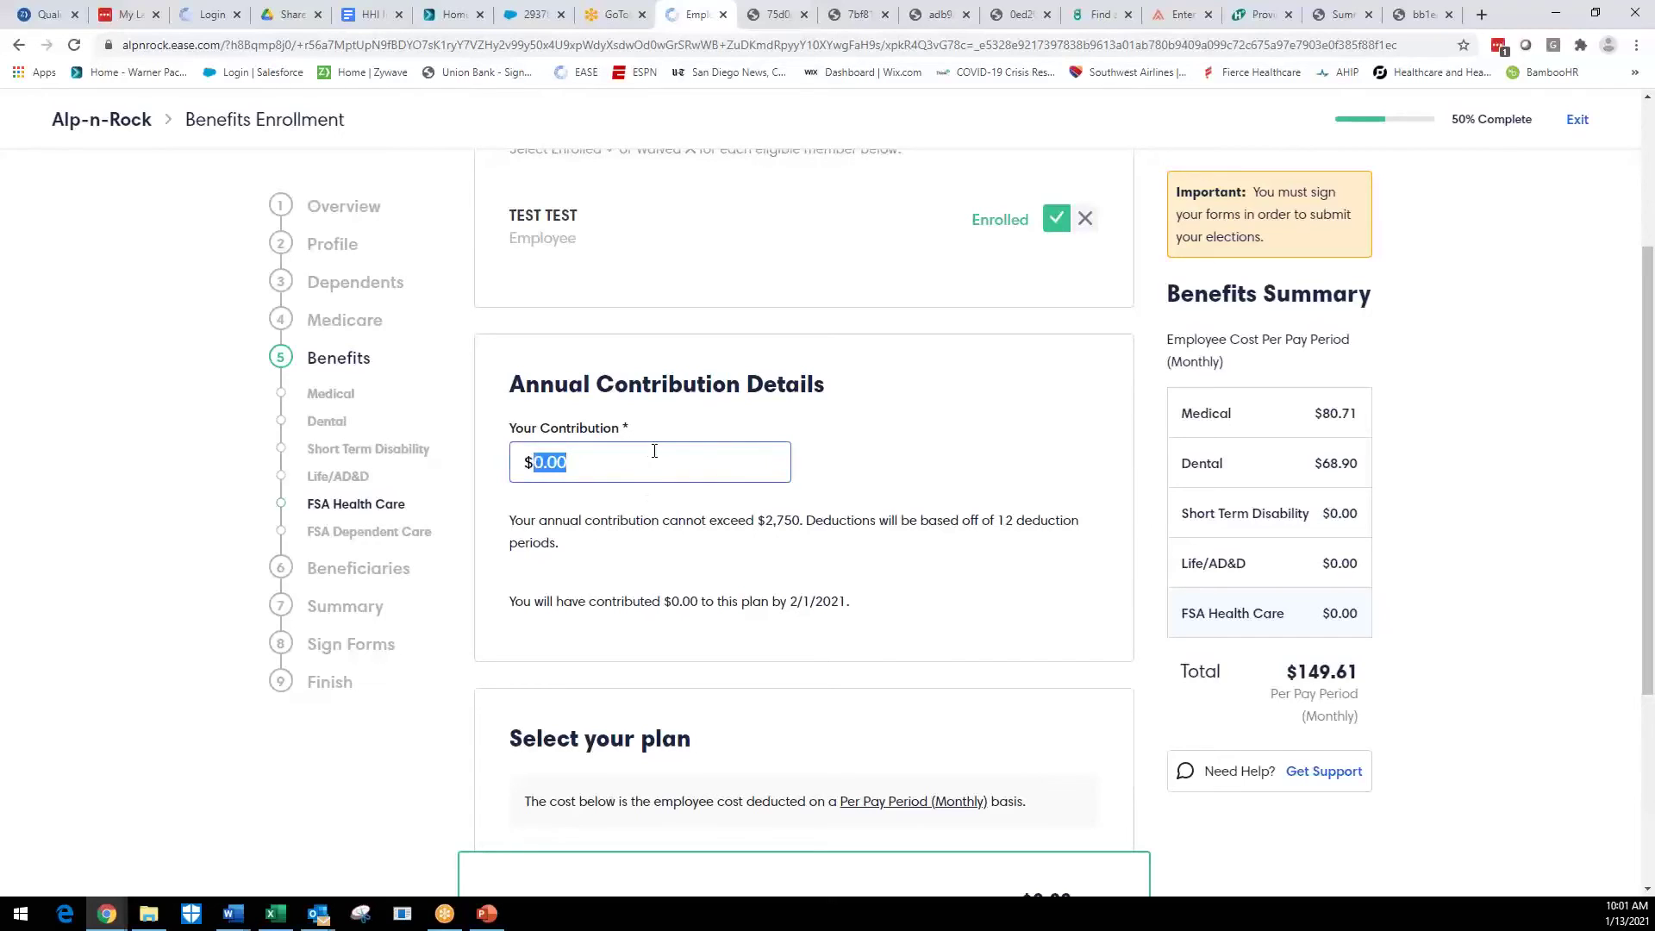
{"action": "type", "text": "1,0"}
{"action": "type", "text": "000"}
{"action": "scroll", "coordinate": [681, 517], "scroll_direction": "down", "scroll_amount": 3}
{"action": "left_click", "coordinate": [974, 747]}
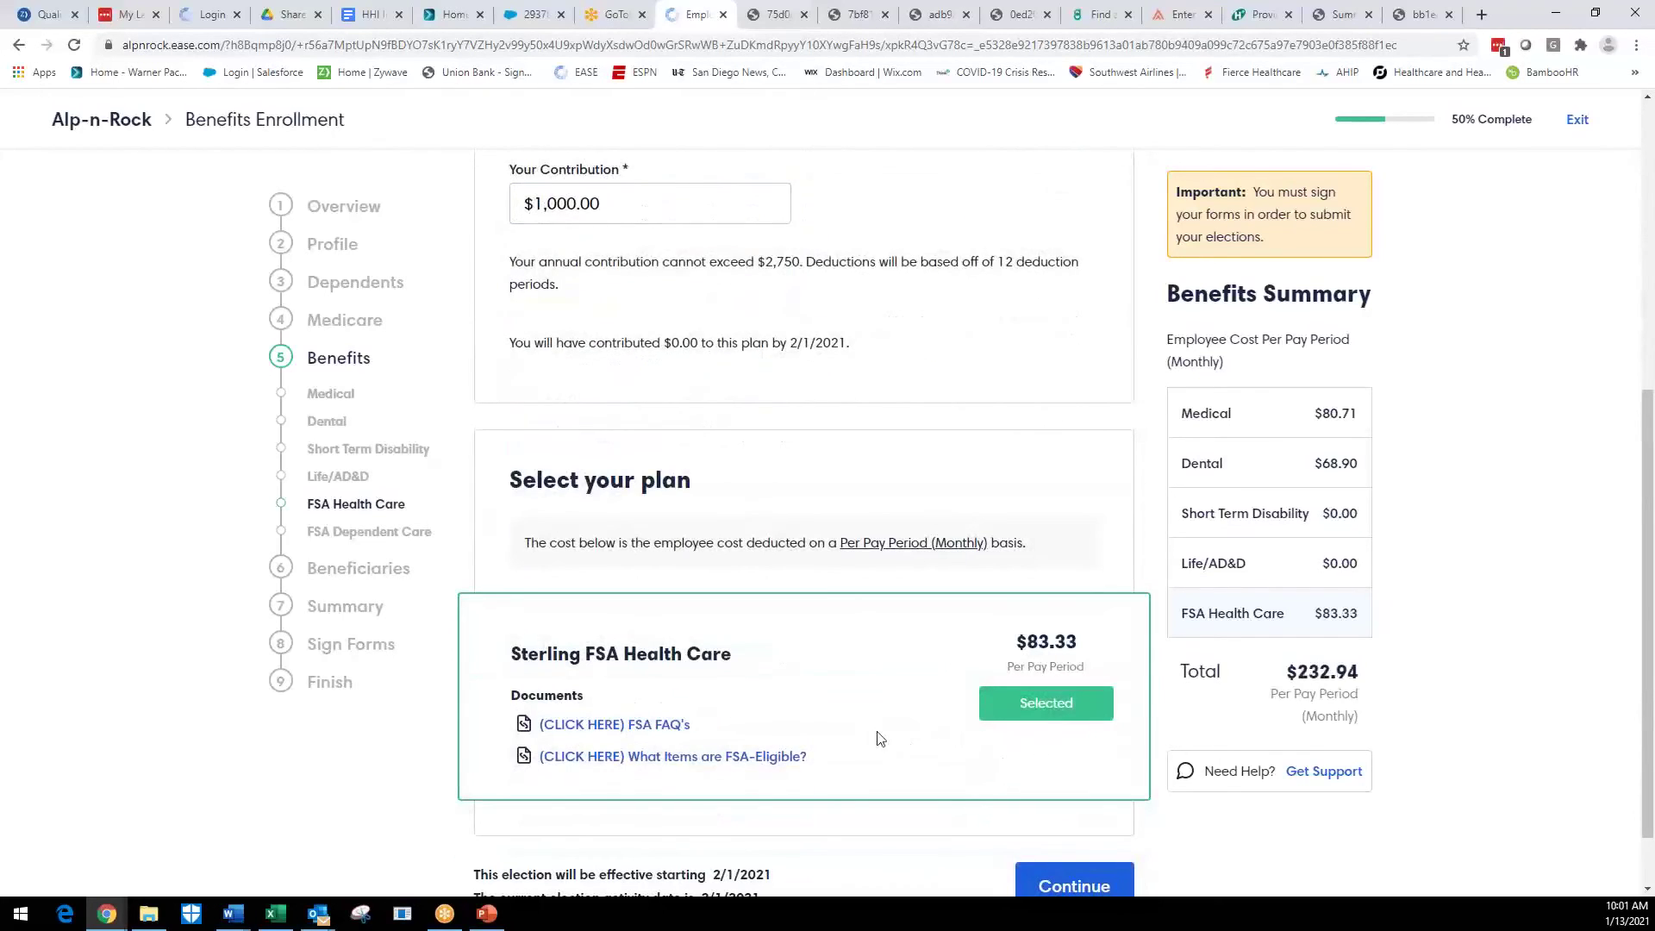
{"action": "left_click", "coordinate": [595, 727]}
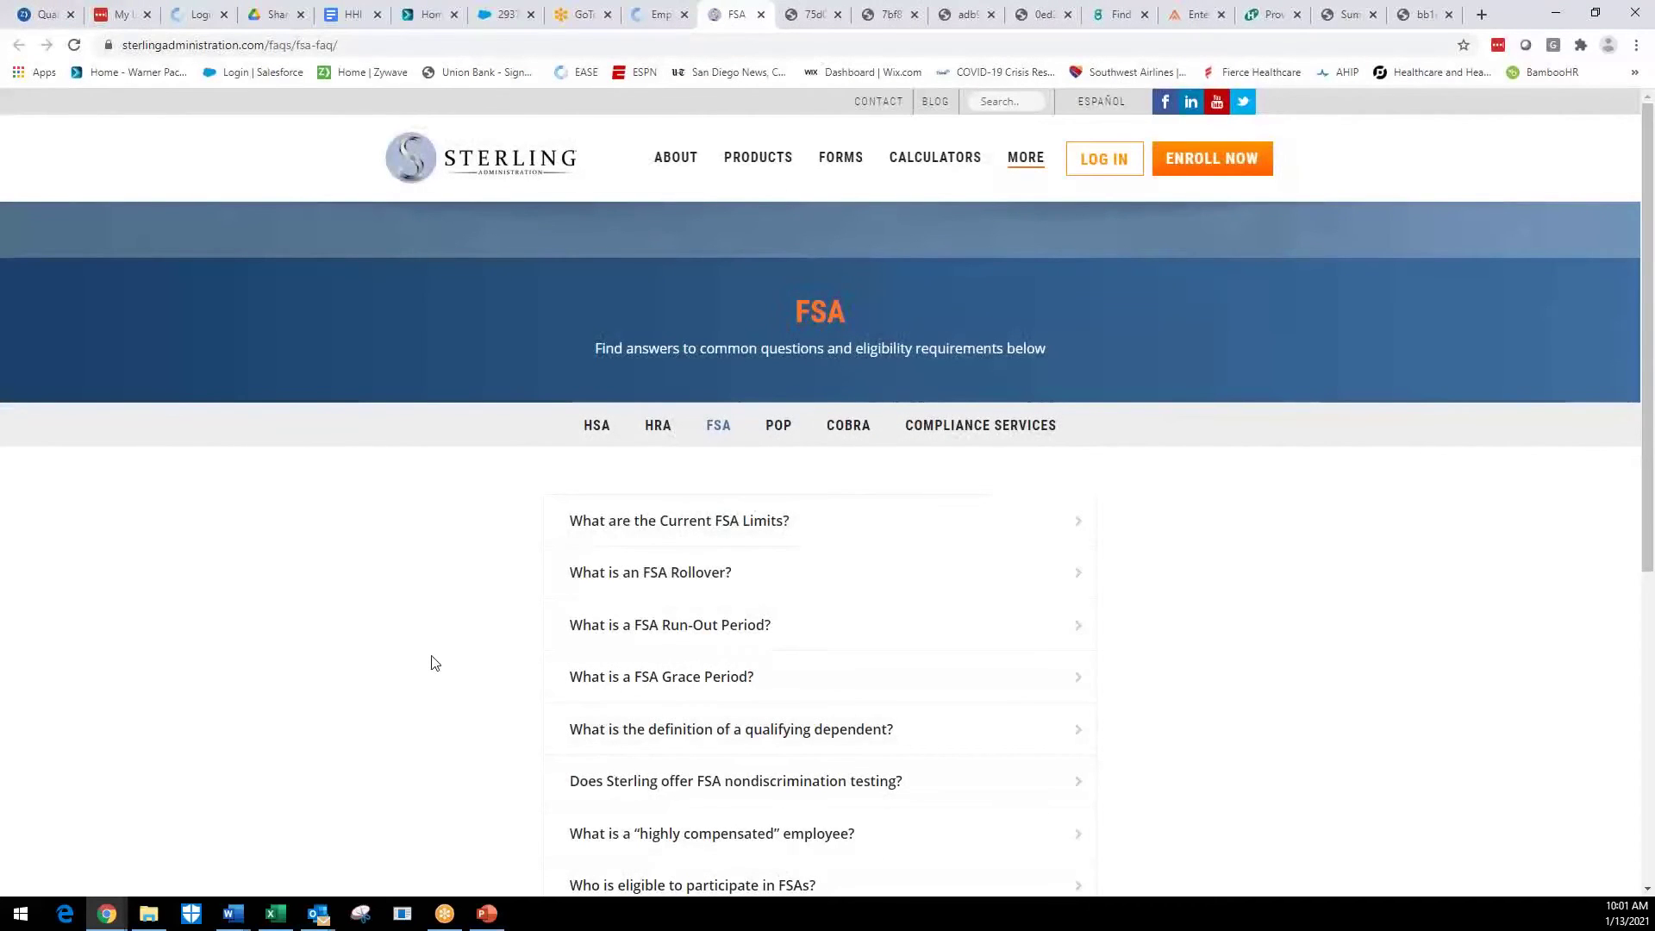
Skim the Sterling FSA FAQ page and go back to the Ease enrollment tab.
{"action": "scroll", "coordinate": [436, 660], "scroll_direction": "down", "scroll_amount": 2}
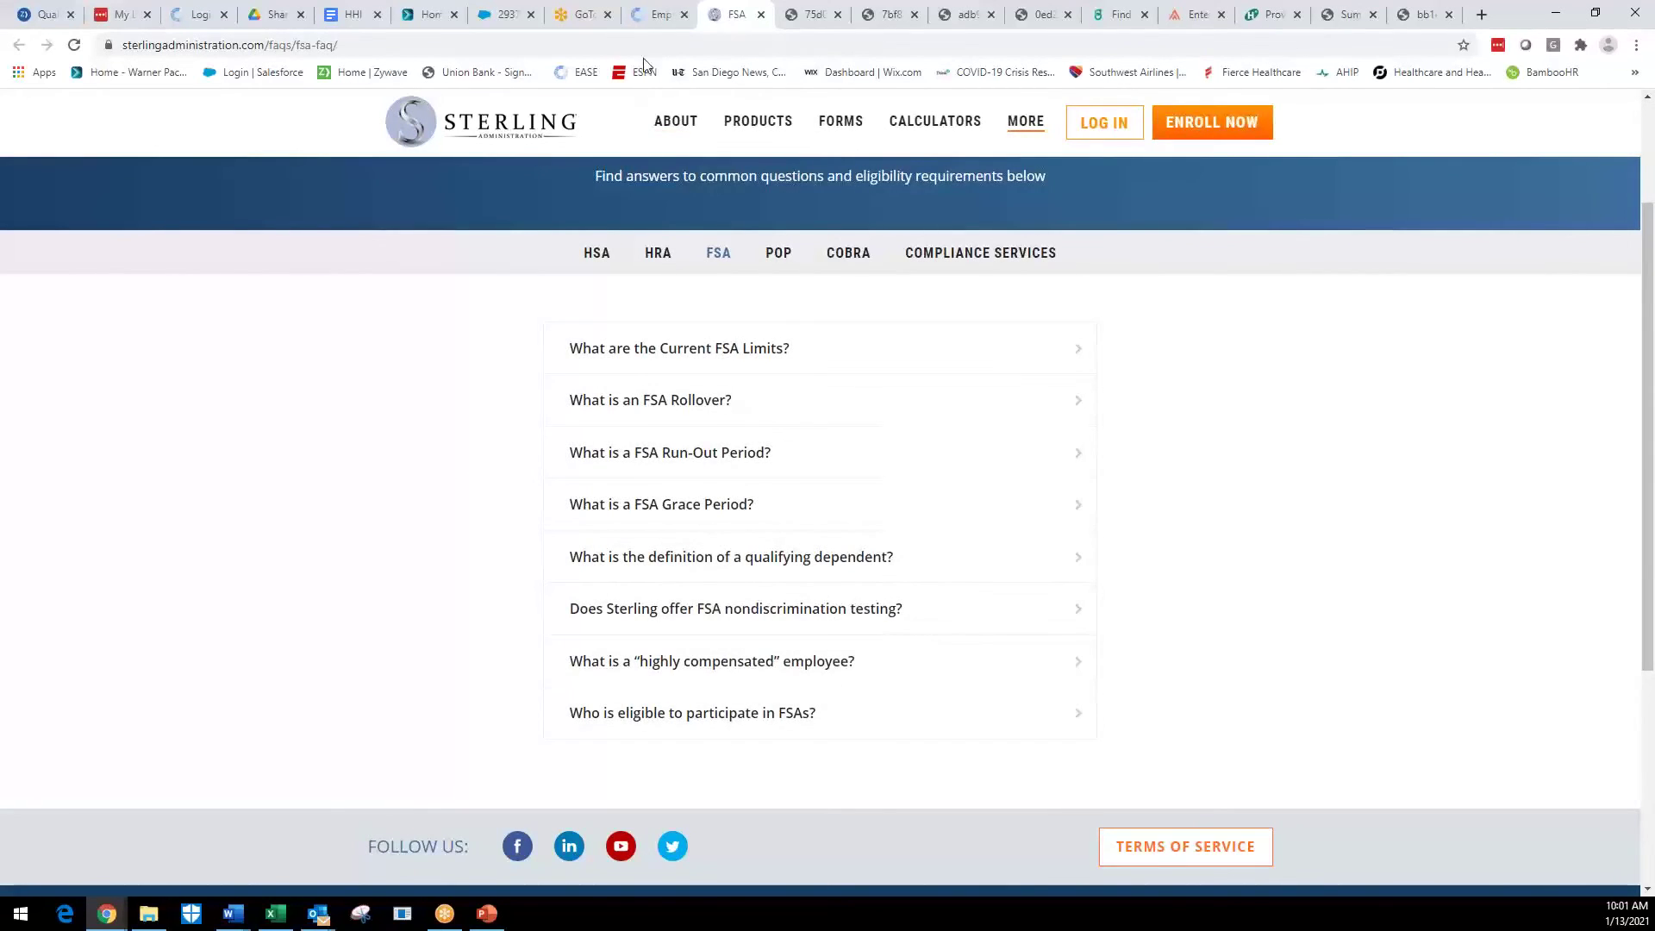
{"action": "left_click", "coordinate": [652, 24]}
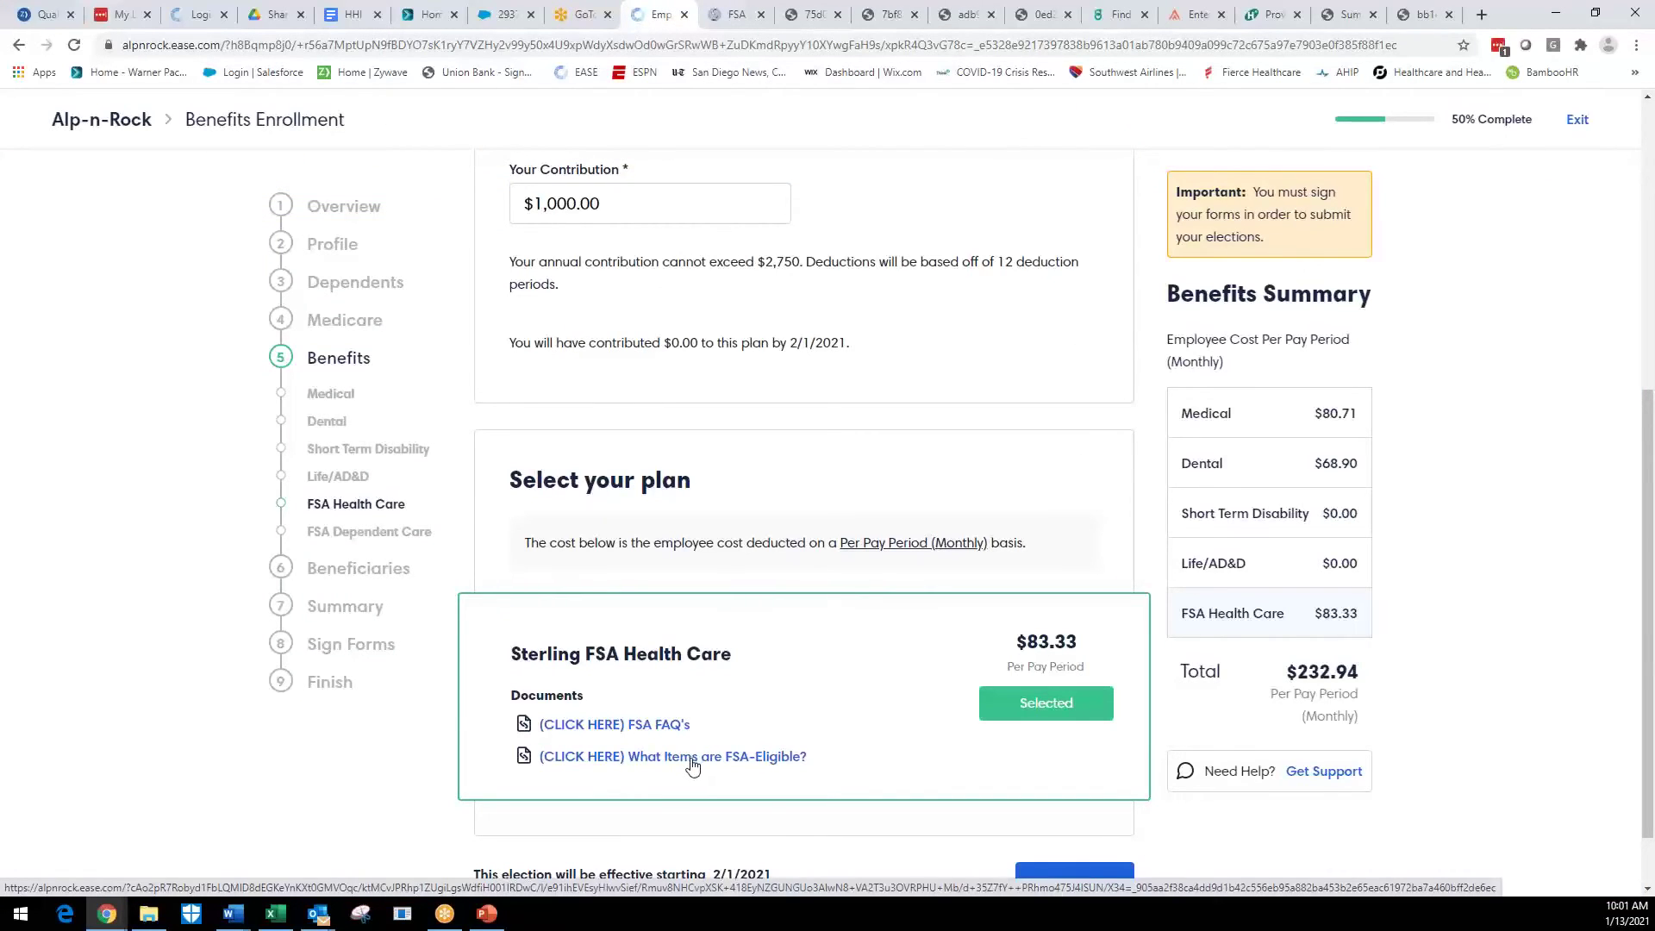
Browse the FSA Store's FSA Eligibility List, then return to the Ease enrollment page.
{"action": "left_click", "coordinate": [589, 760]}
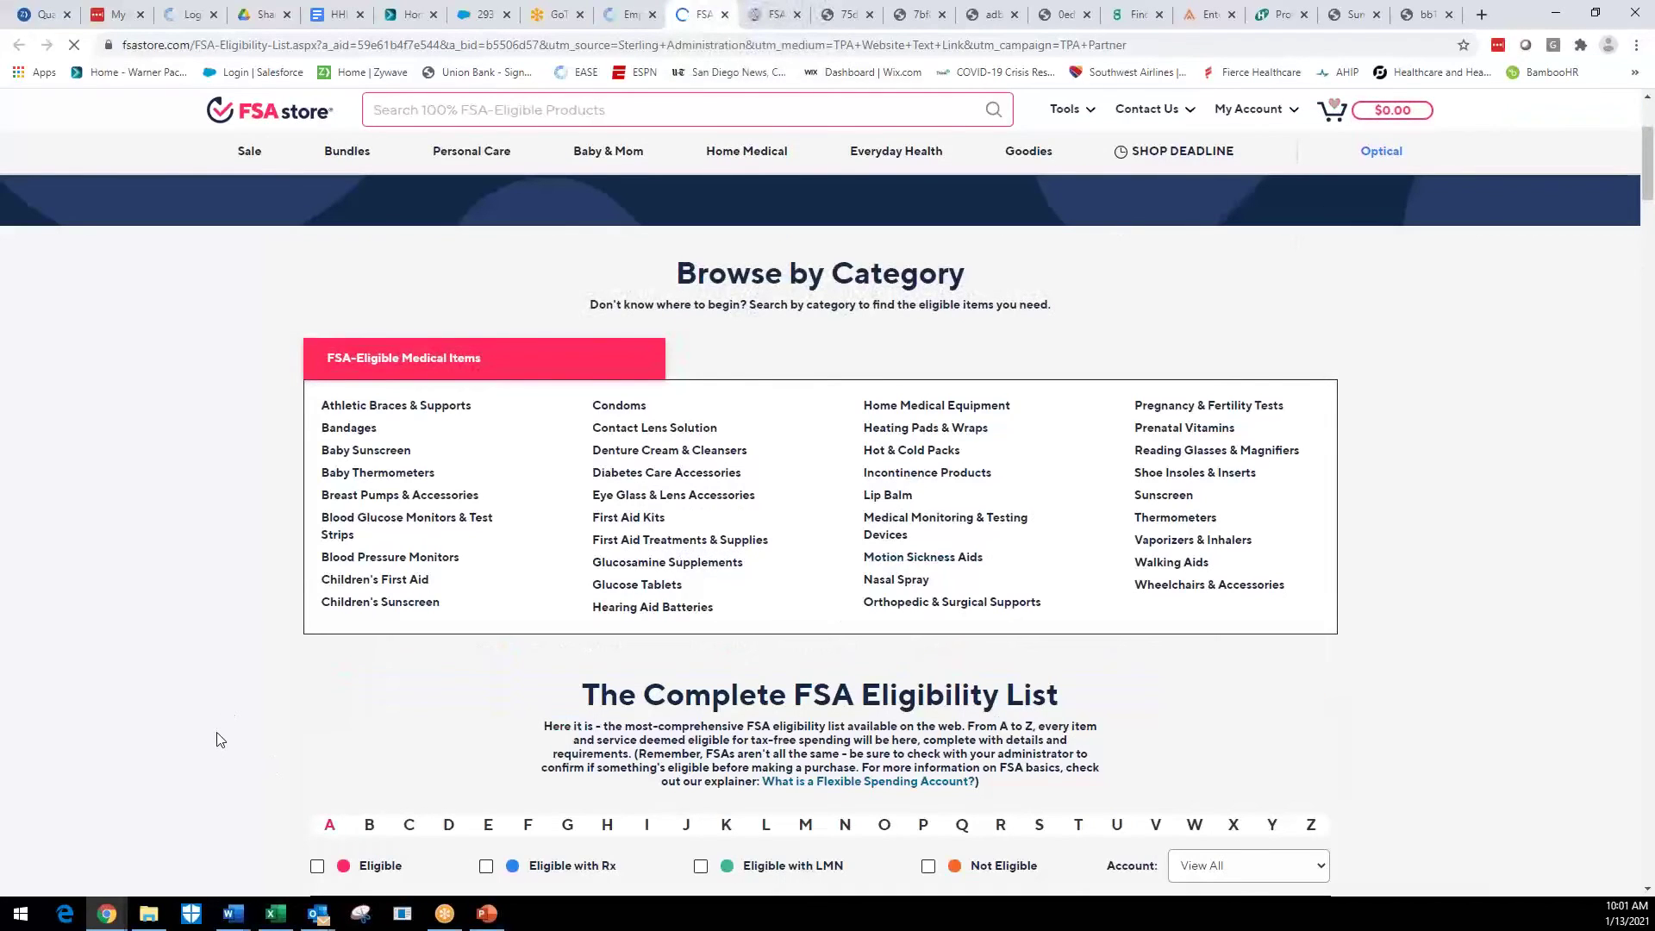
{"action": "scroll", "coordinate": [216, 738], "scroll_direction": "down", "scroll_amount": 1}
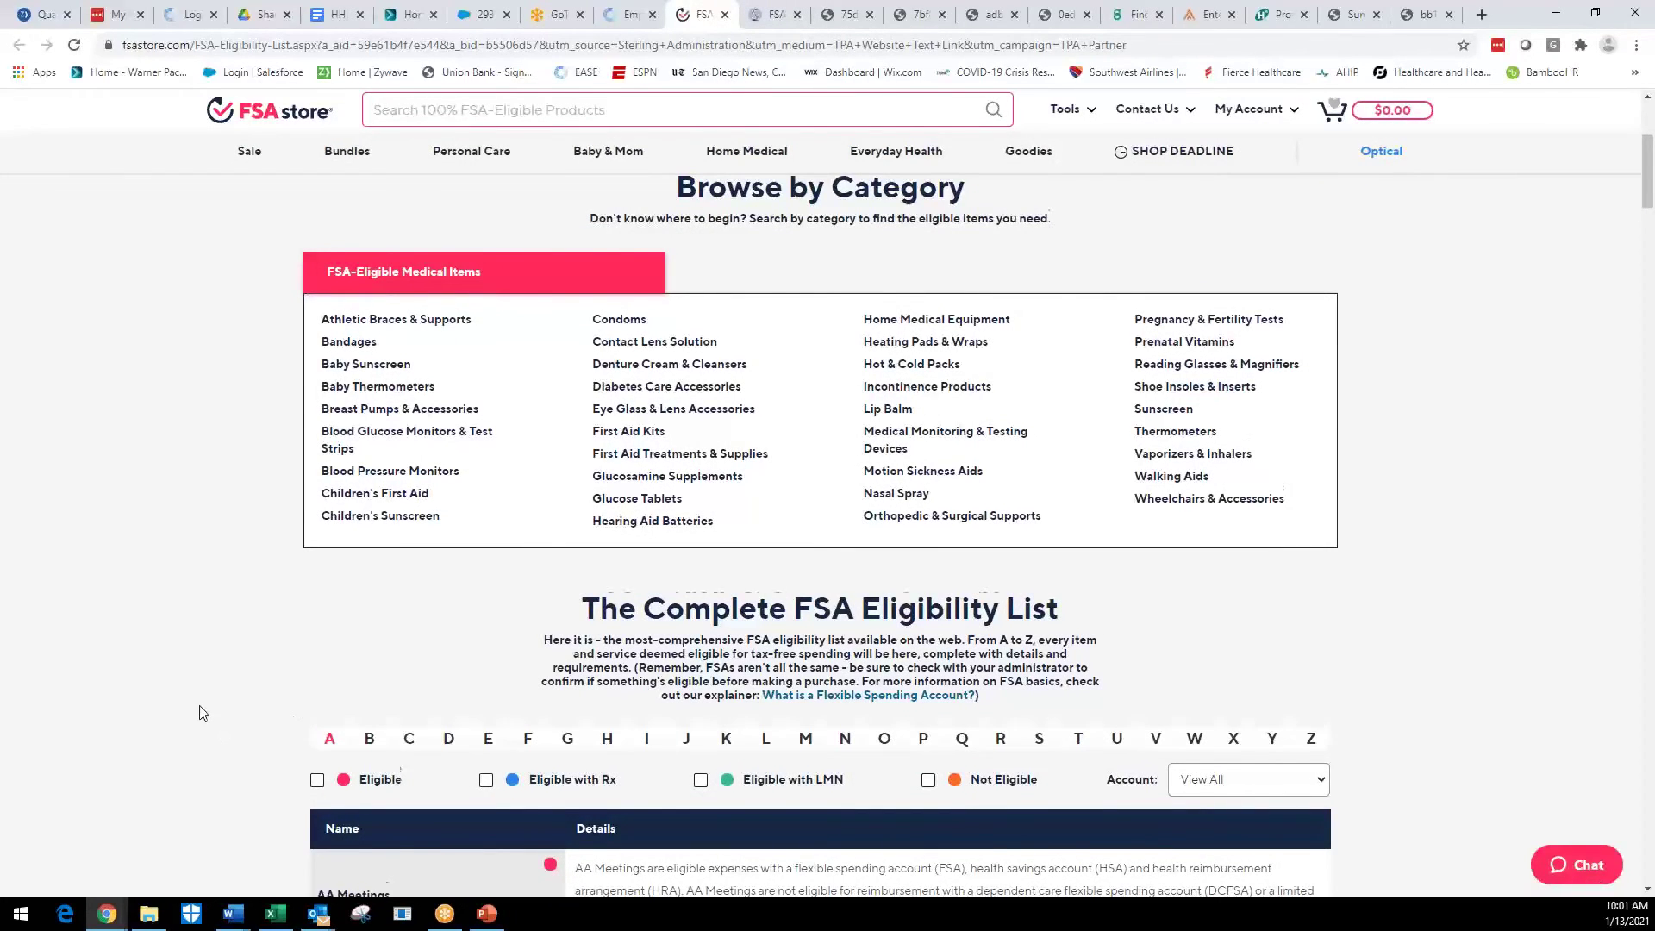
{"action": "scroll", "coordinate": [200, 711], "scroll_direction": "down", "scroll_amount": 1}
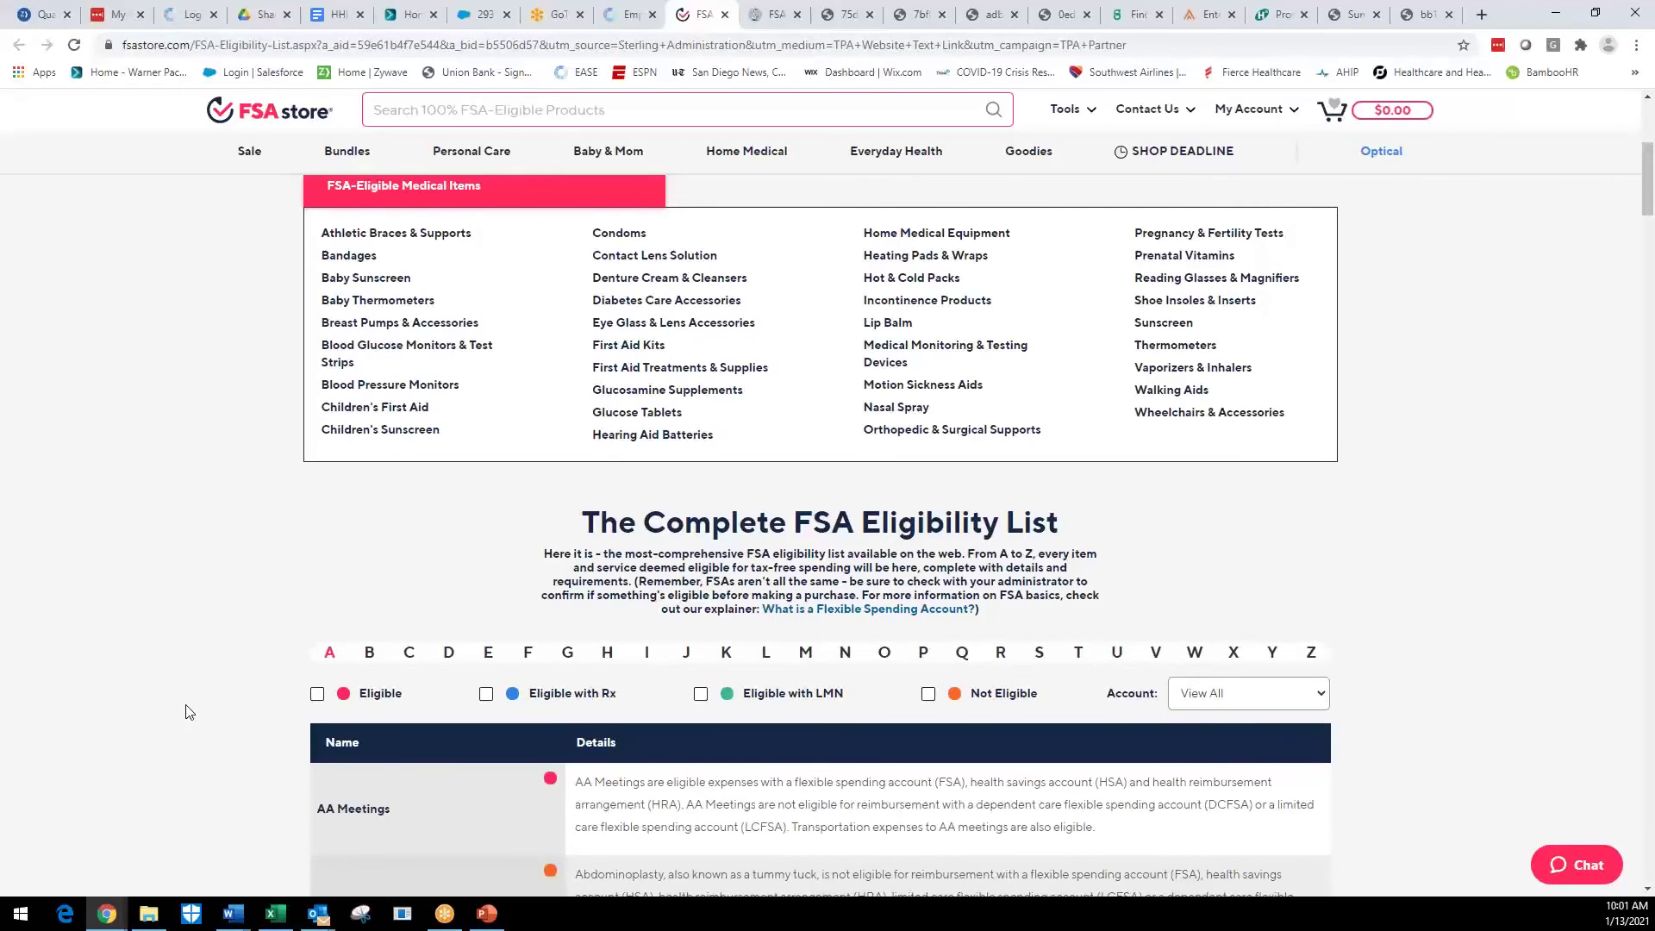
{"action": "scroll", "coordinate": [189, 711], "scroll_direction": "down", "scroll_amount": 1}
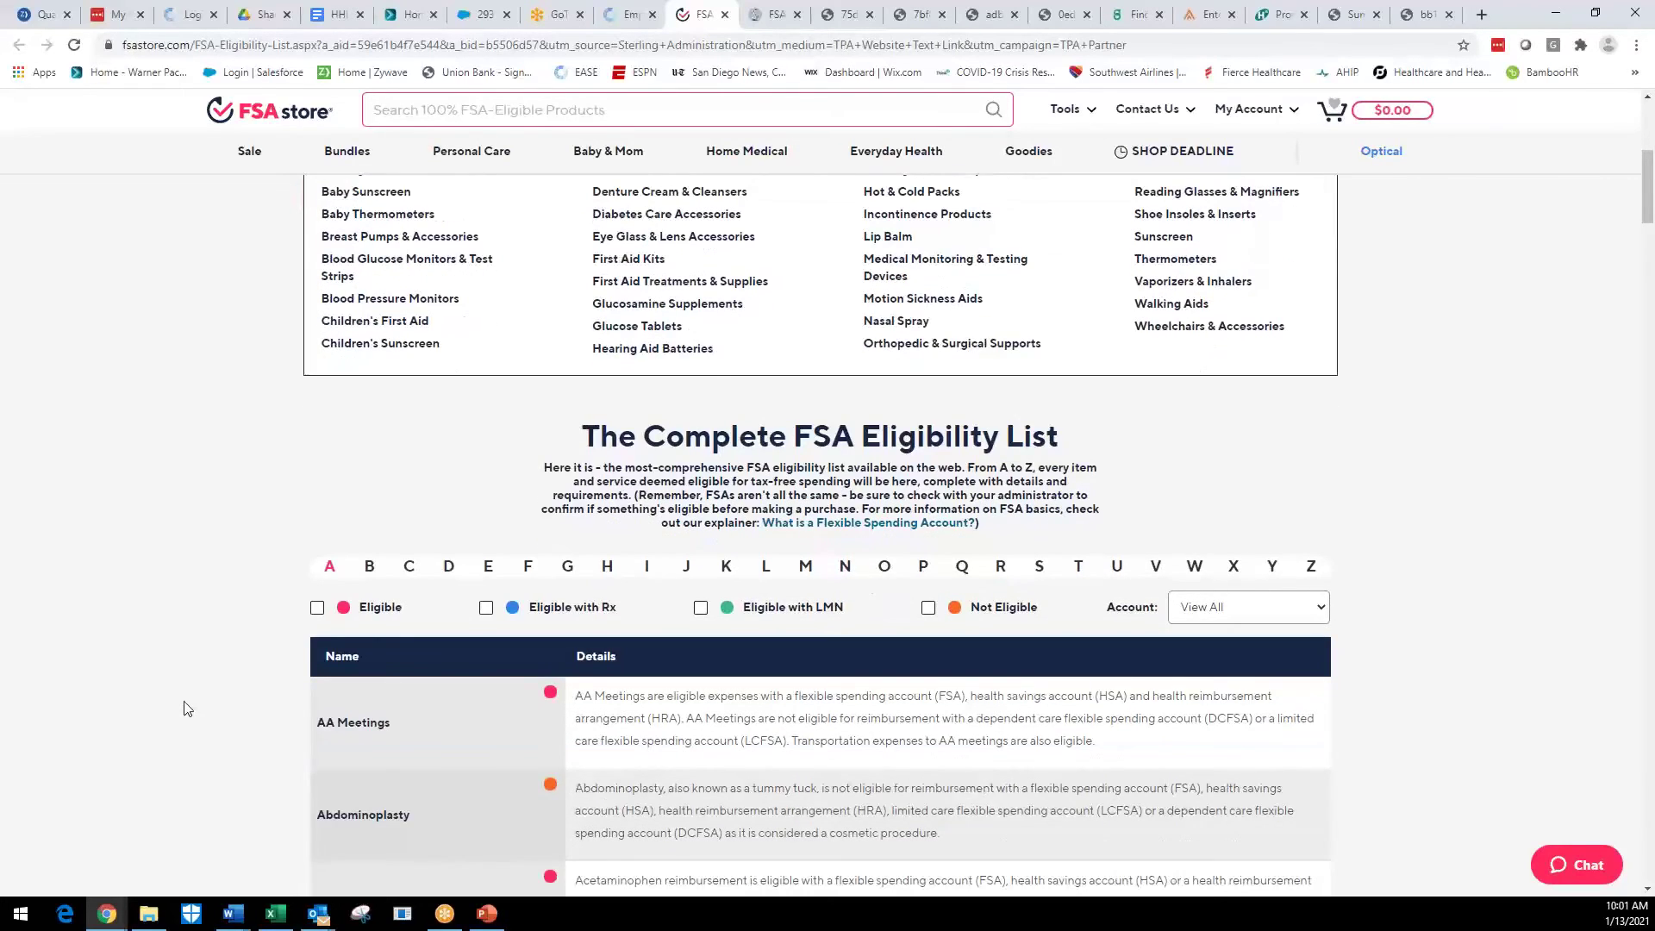
{"action": "scroll", "coordinate": [187, 708], "scroll_direction": "down", "scroll_amount": 1}
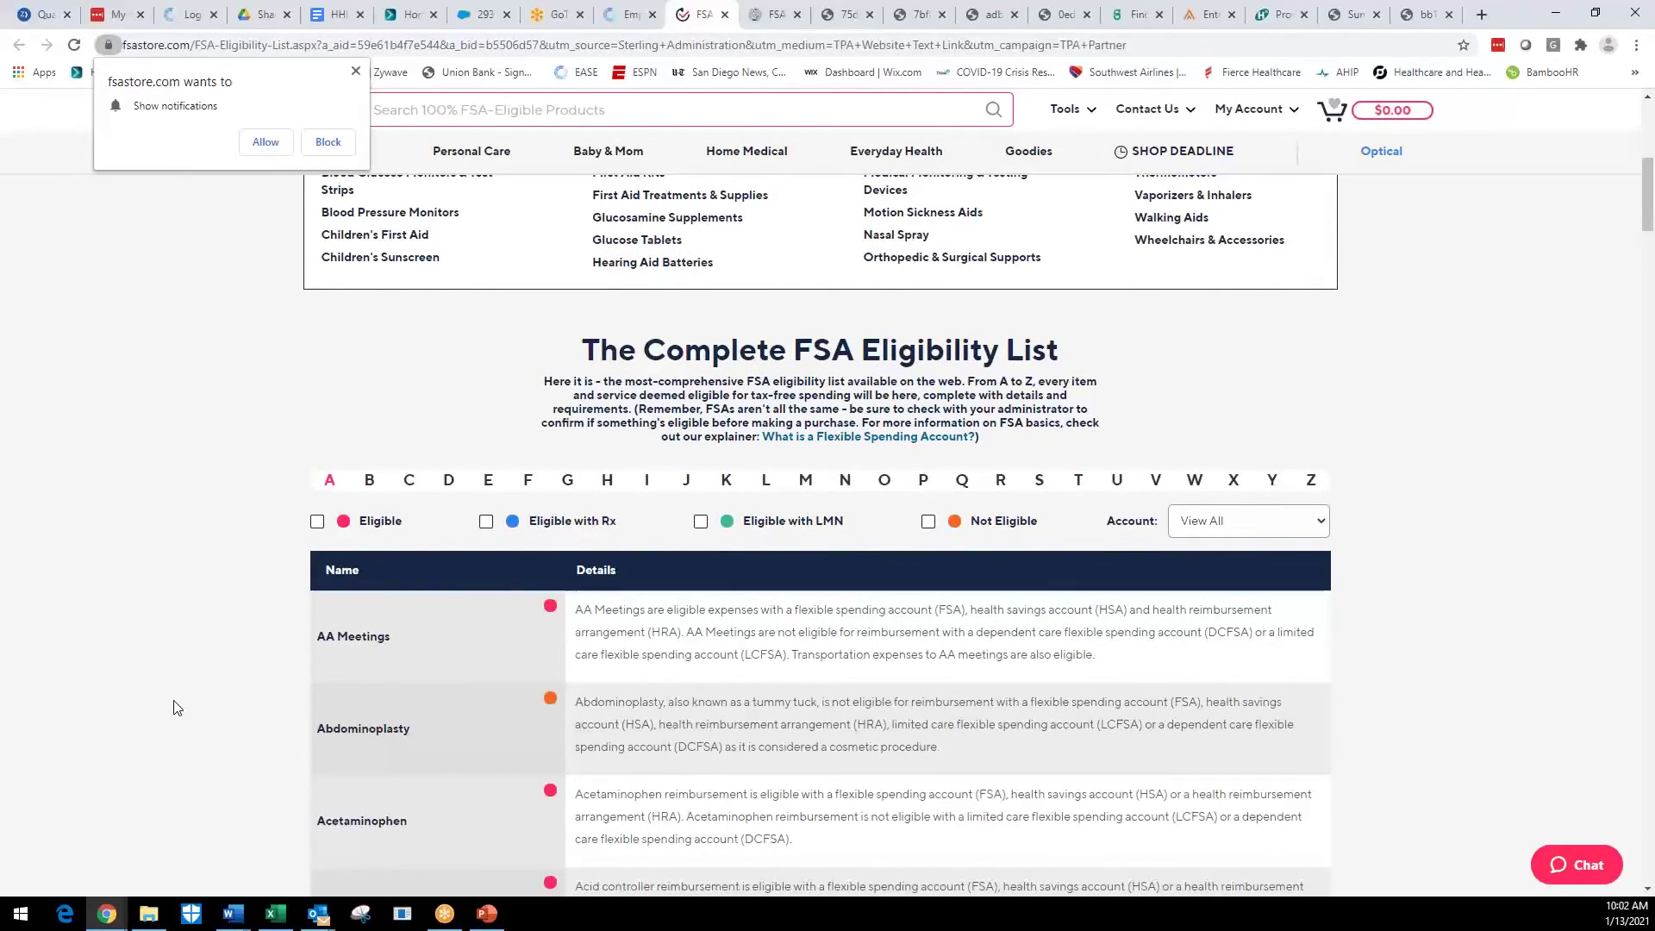
{"action": "scroll", "coordinate": [175, 708], "scroll_direction": "down", "scroll_amount": 3}
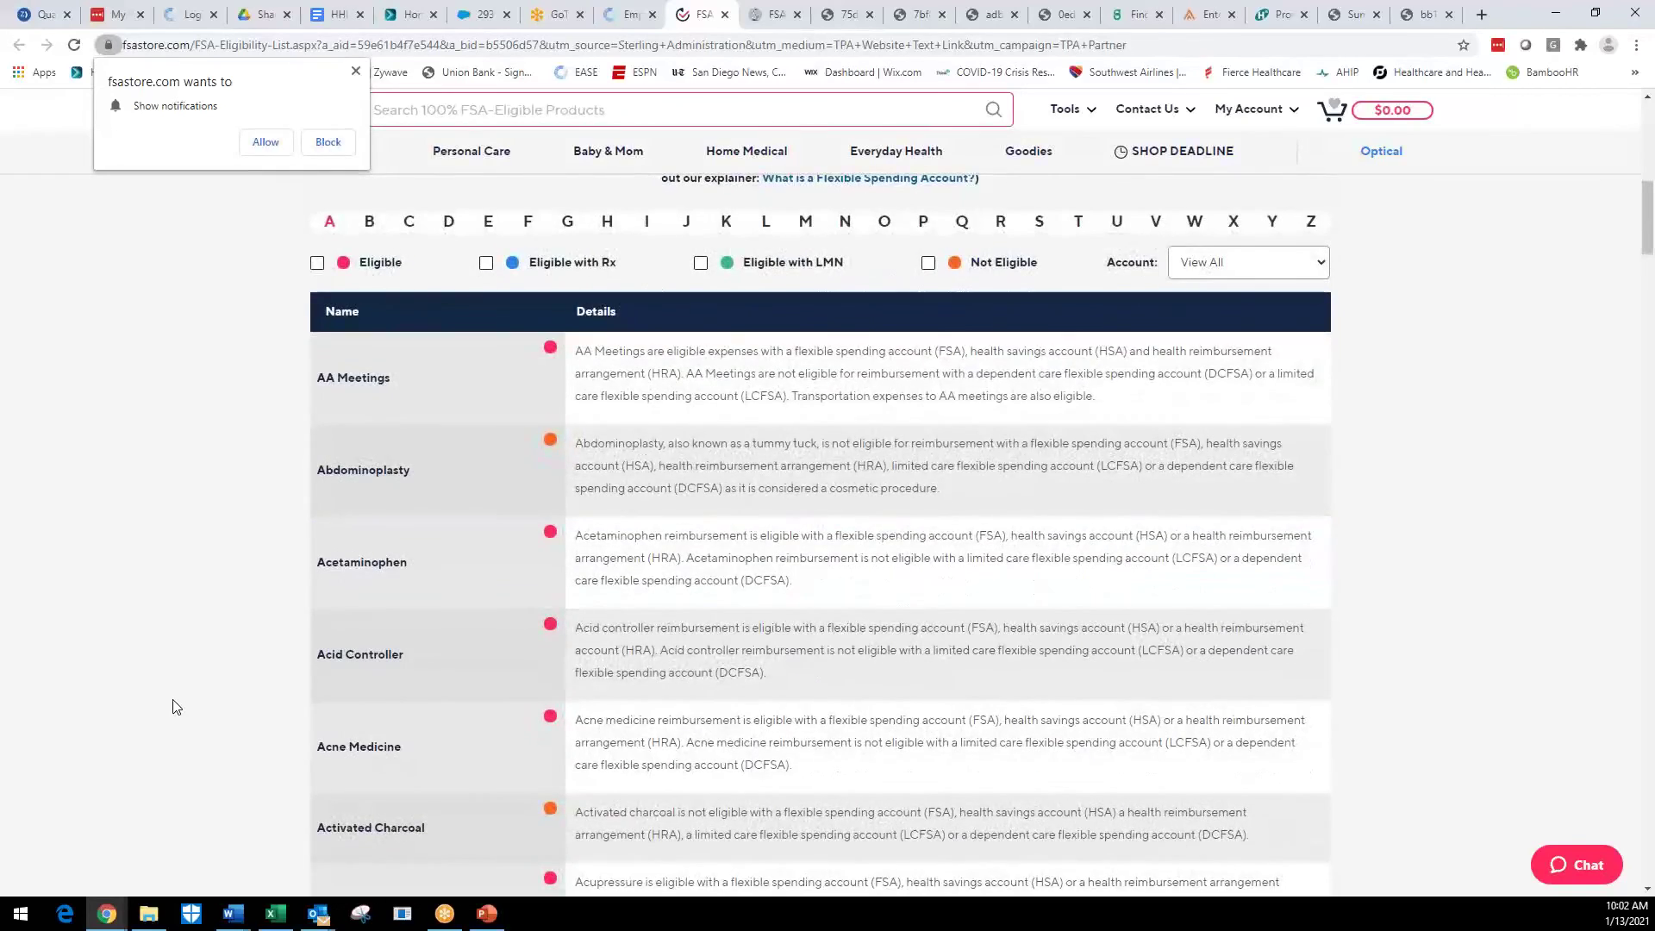
{"action": "scroll", "coordinate": [175, 707], "scroll_direction": "up", "scroll_amount": 8}
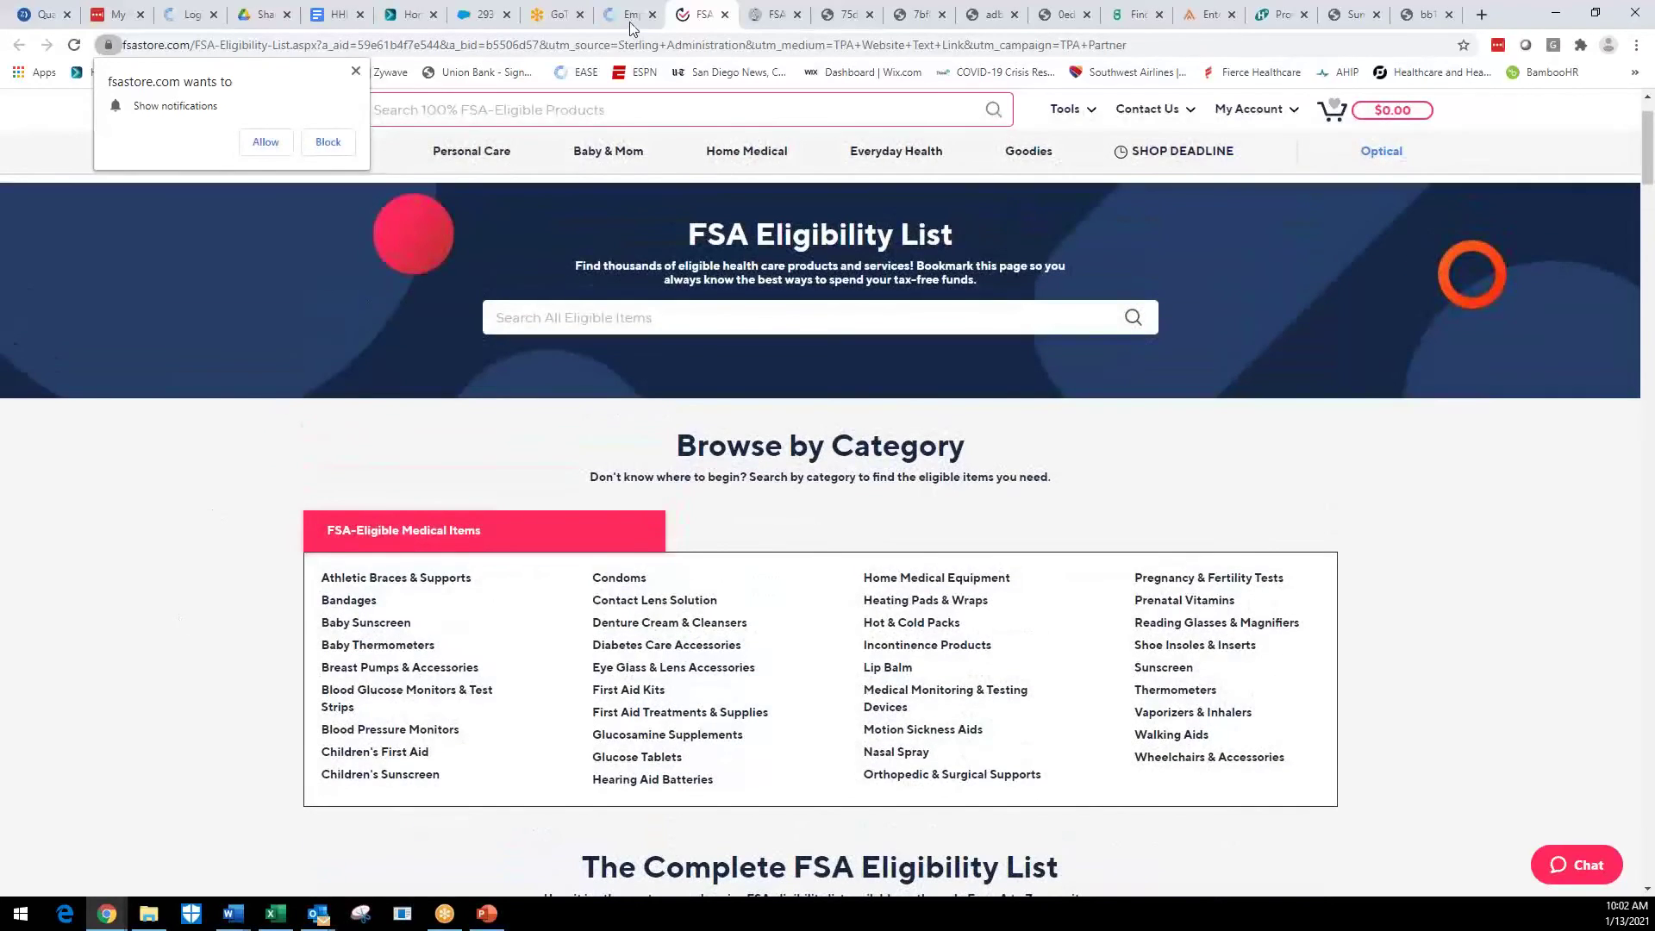
{"action": "left_click", "coordinate": [630, 28]}
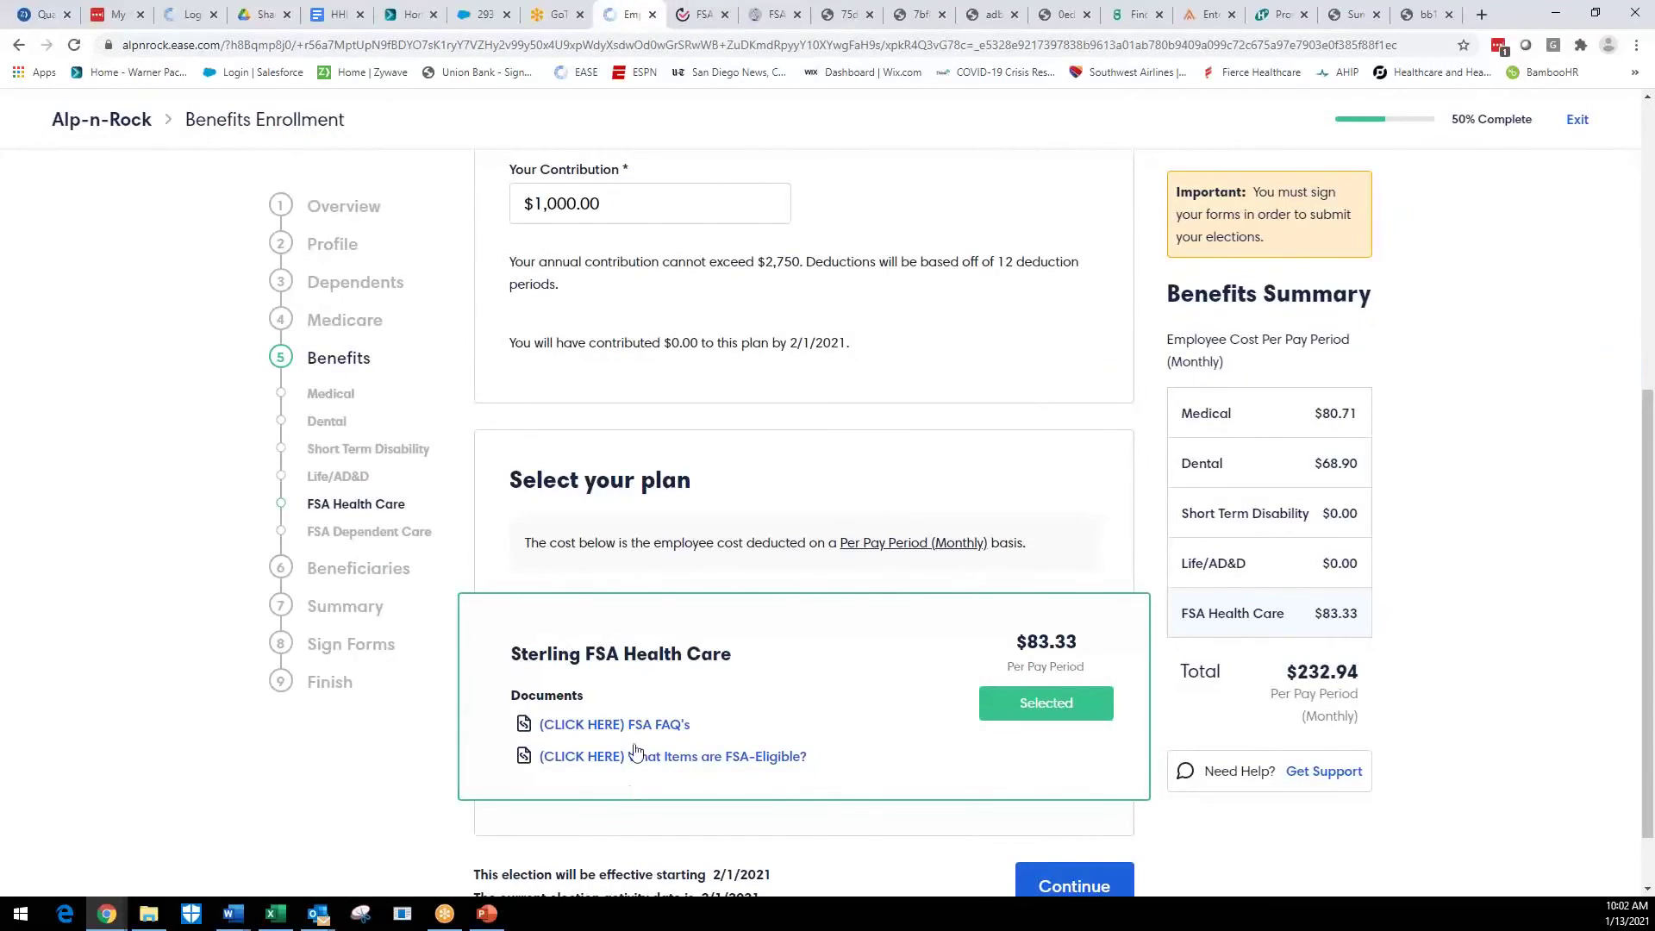
Save FSA Health Care and waive FSA Dependent Care for the employee, total staying $232.94.
{"action": "scroll", "coordinate": [842, 787], "scroll_direction": "down", "scroll_amount": 1}
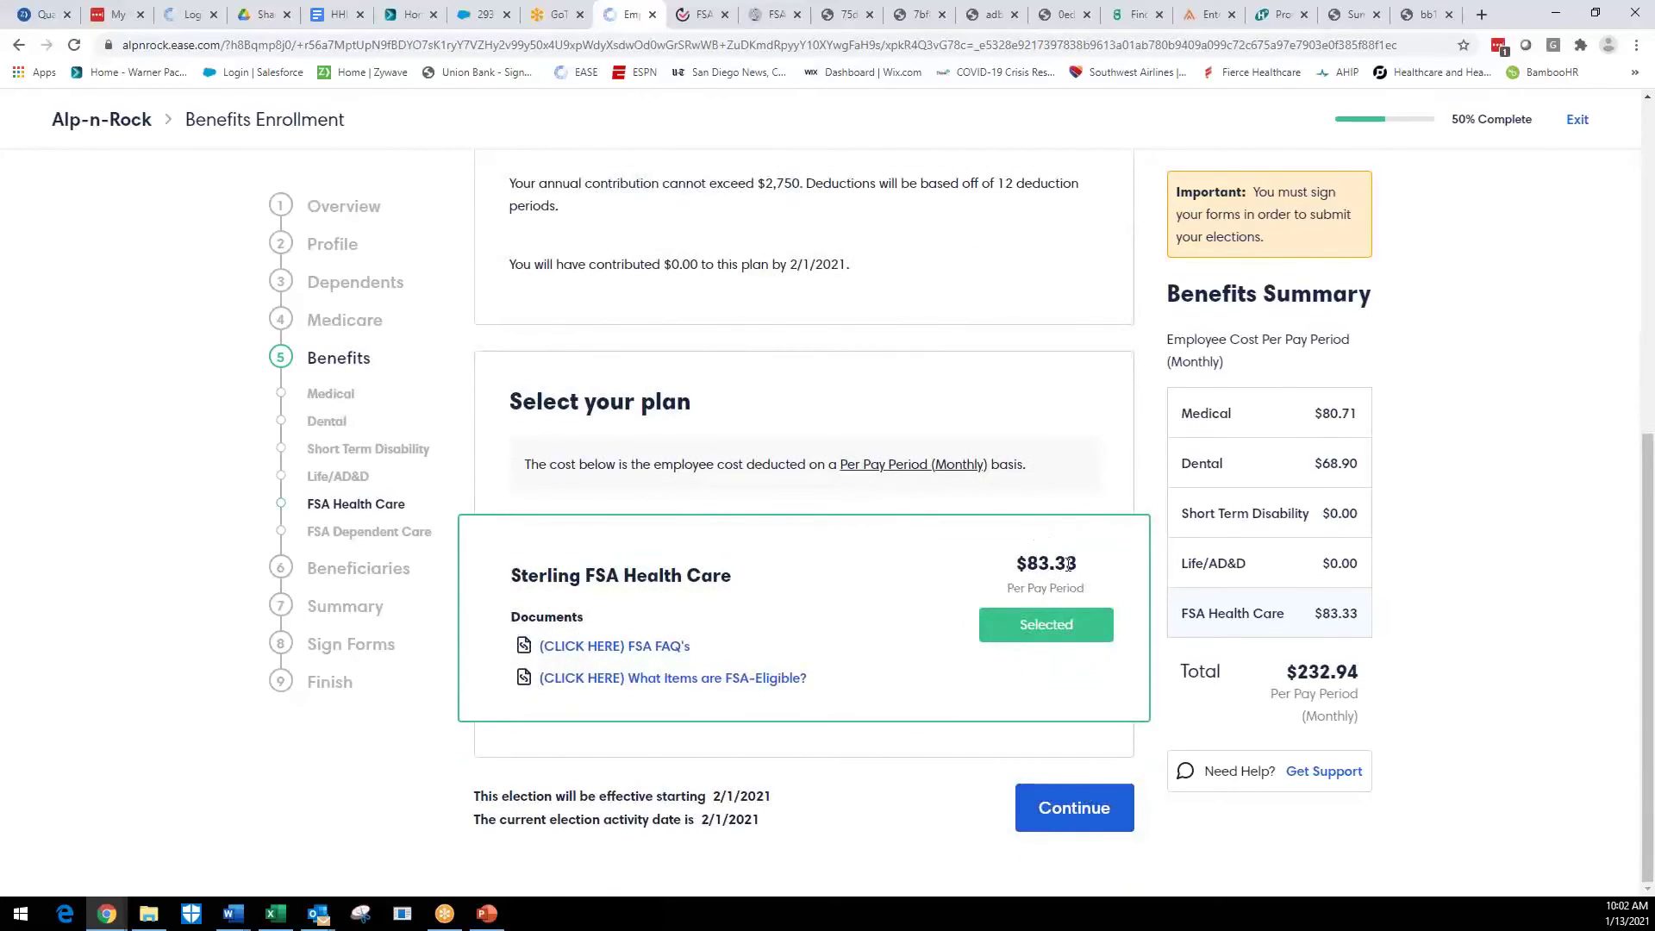
{"action": "left_click", "coordinate": [1068, 804]}
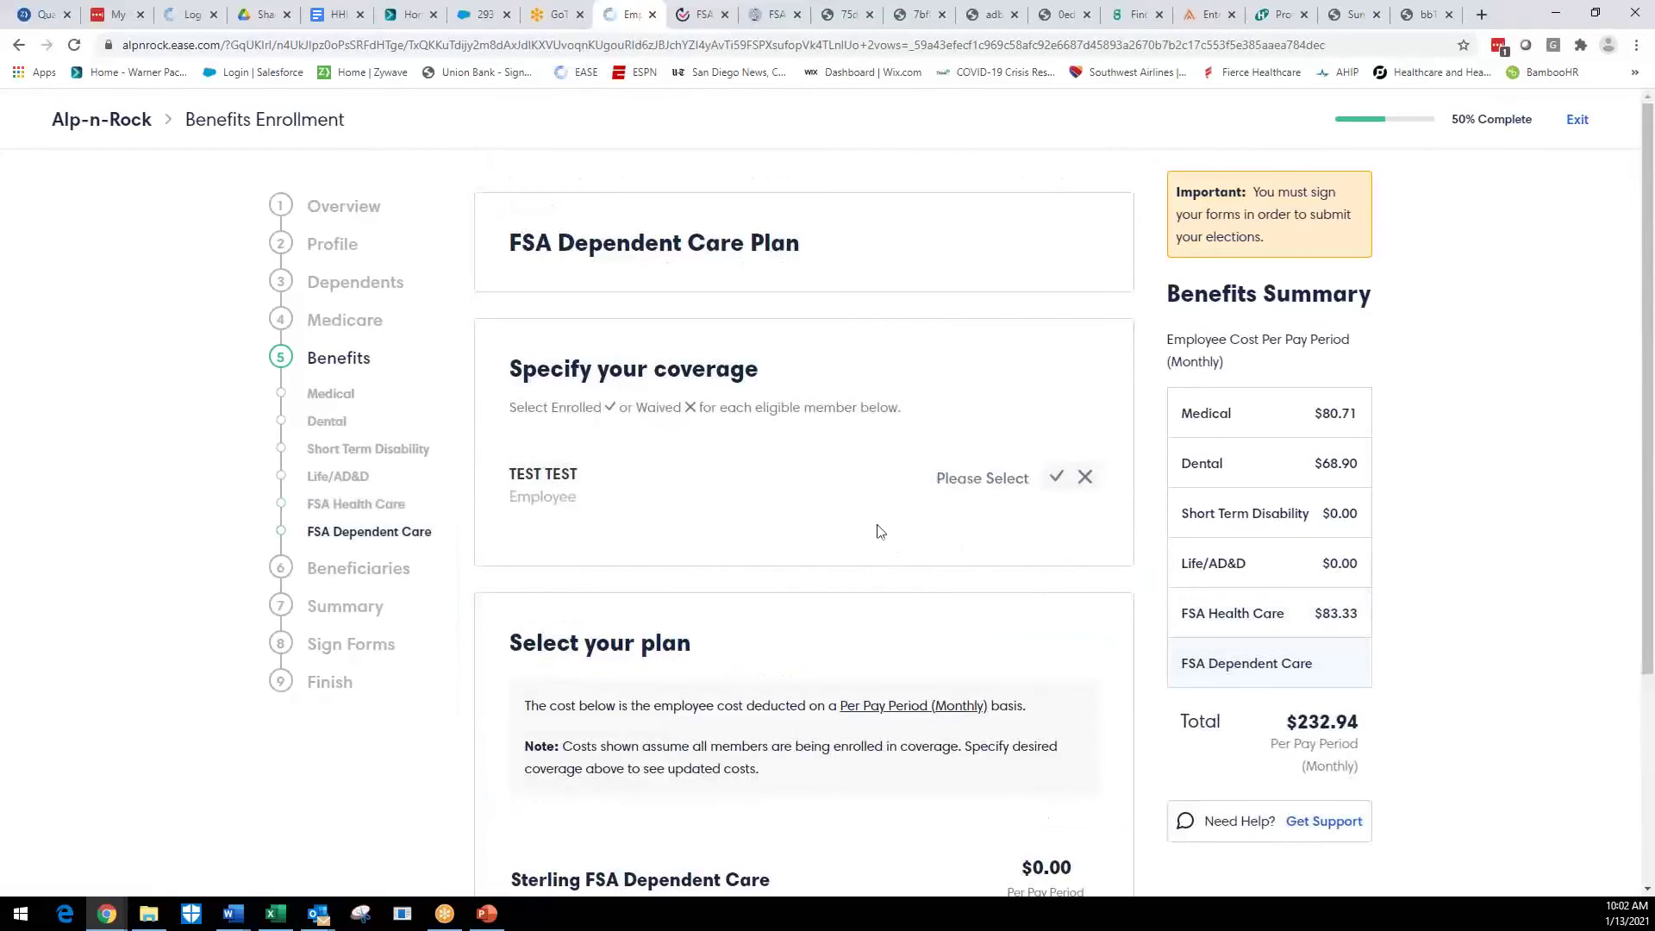
{"action": "scroll", "coordinate": [860, 520], "scroll_direction": "down", "scroll_amount": 4}
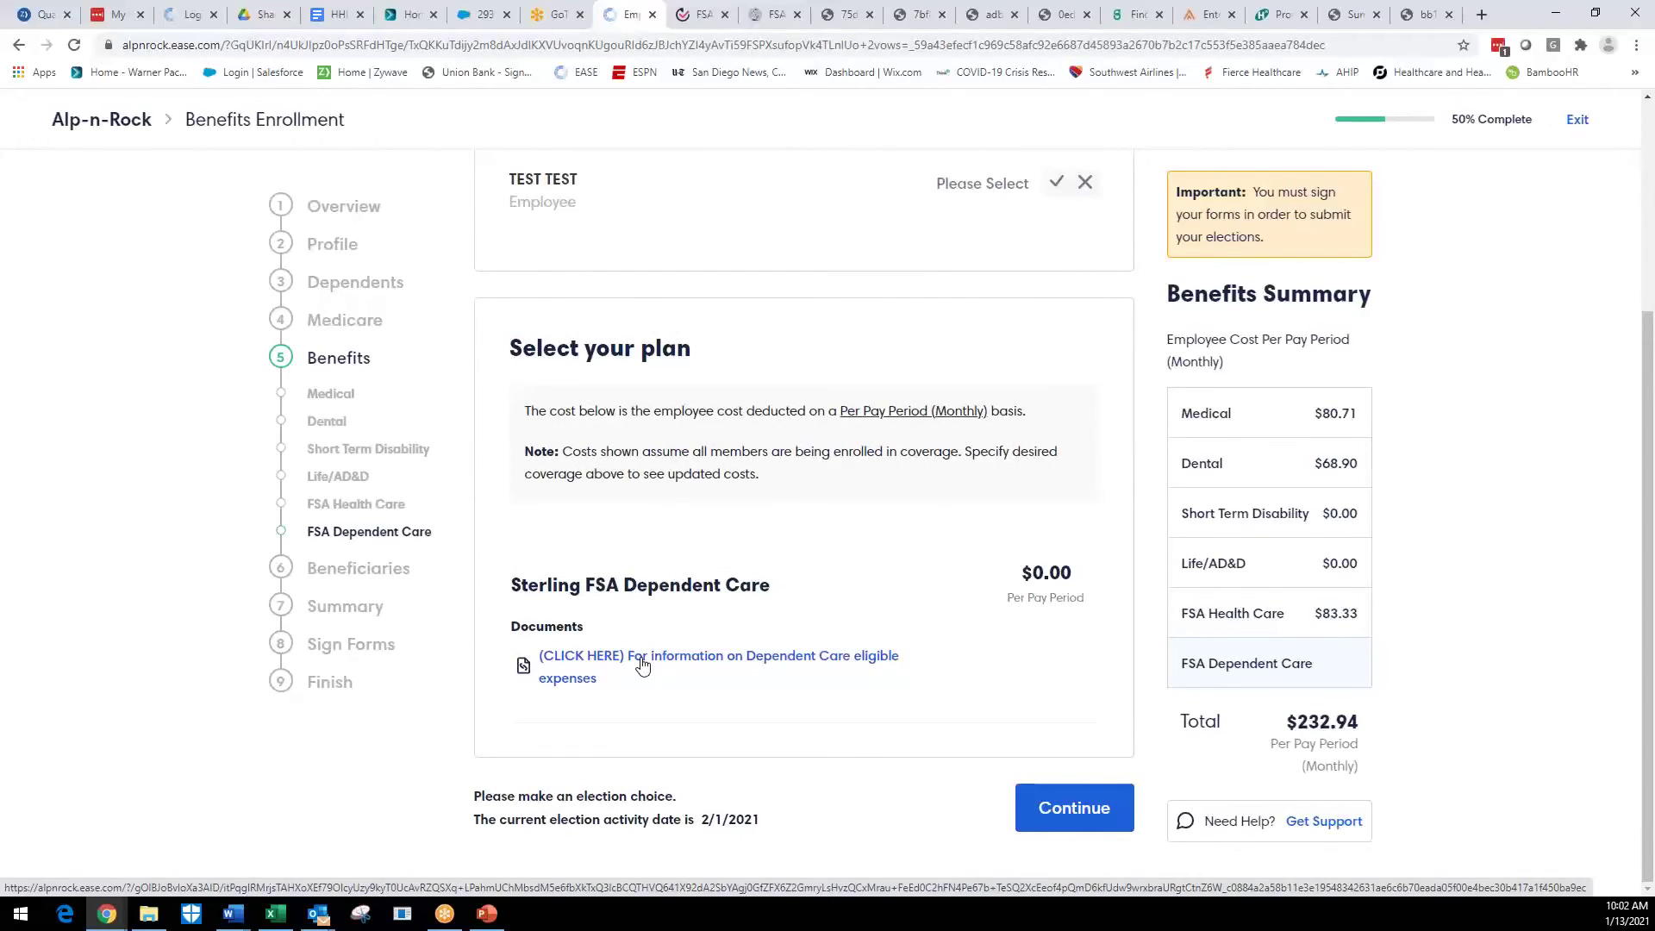
{"action": "left_click", "coordinate": [1084, 182]}
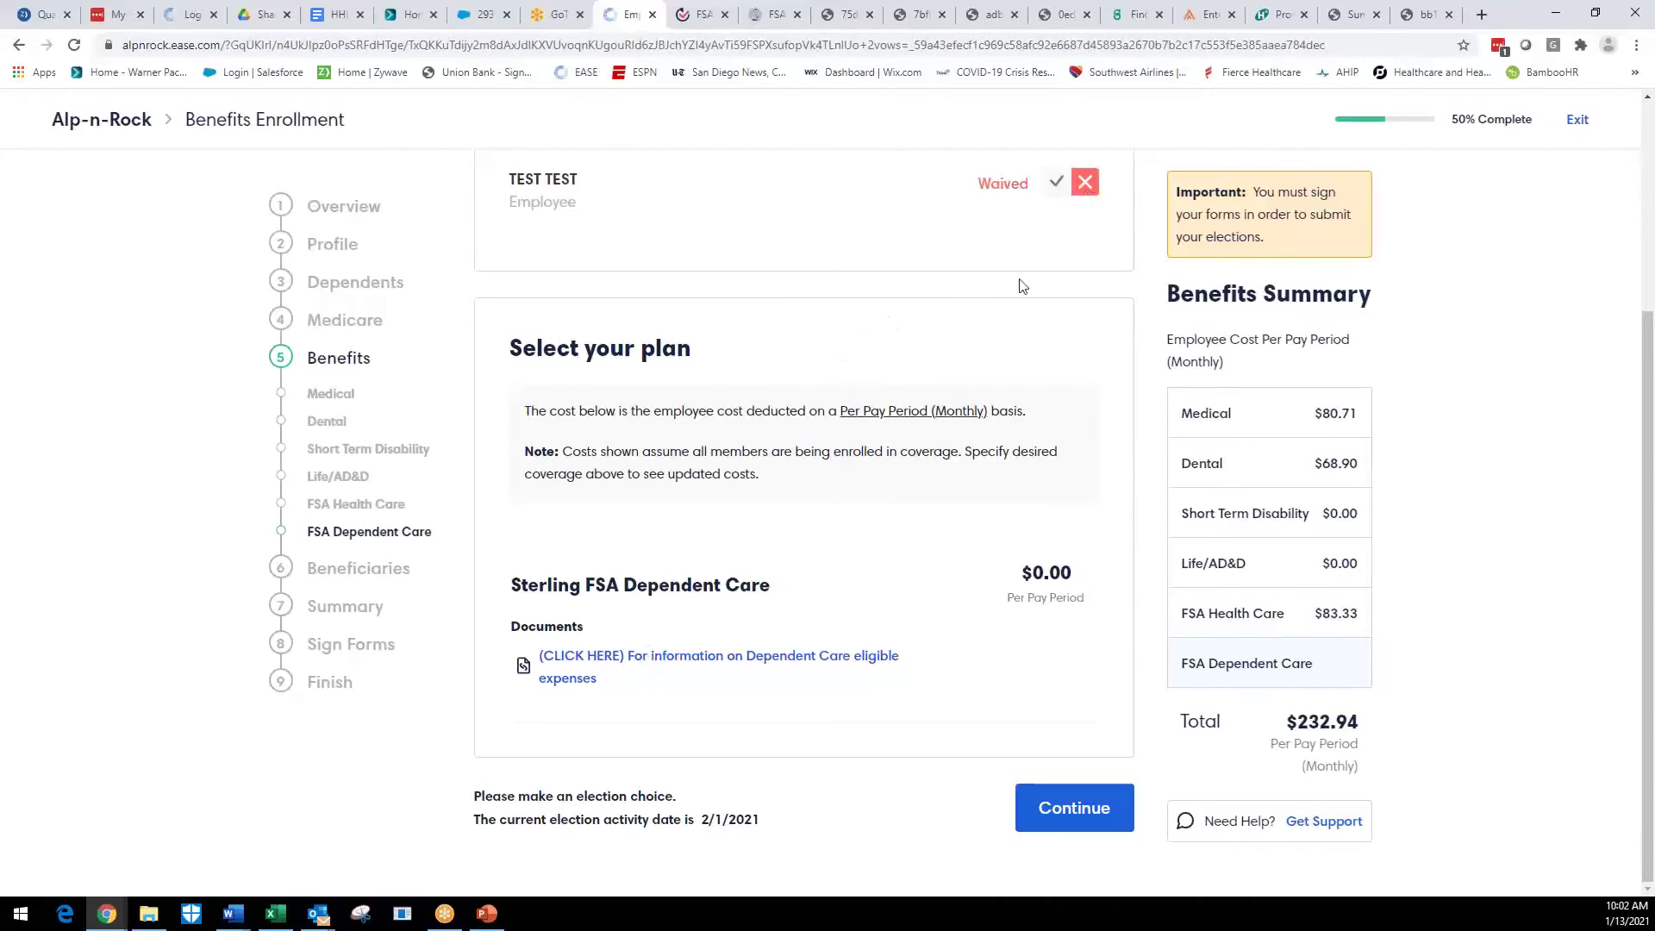
{"action": "left_click", "coordinate": [1068, 819]}
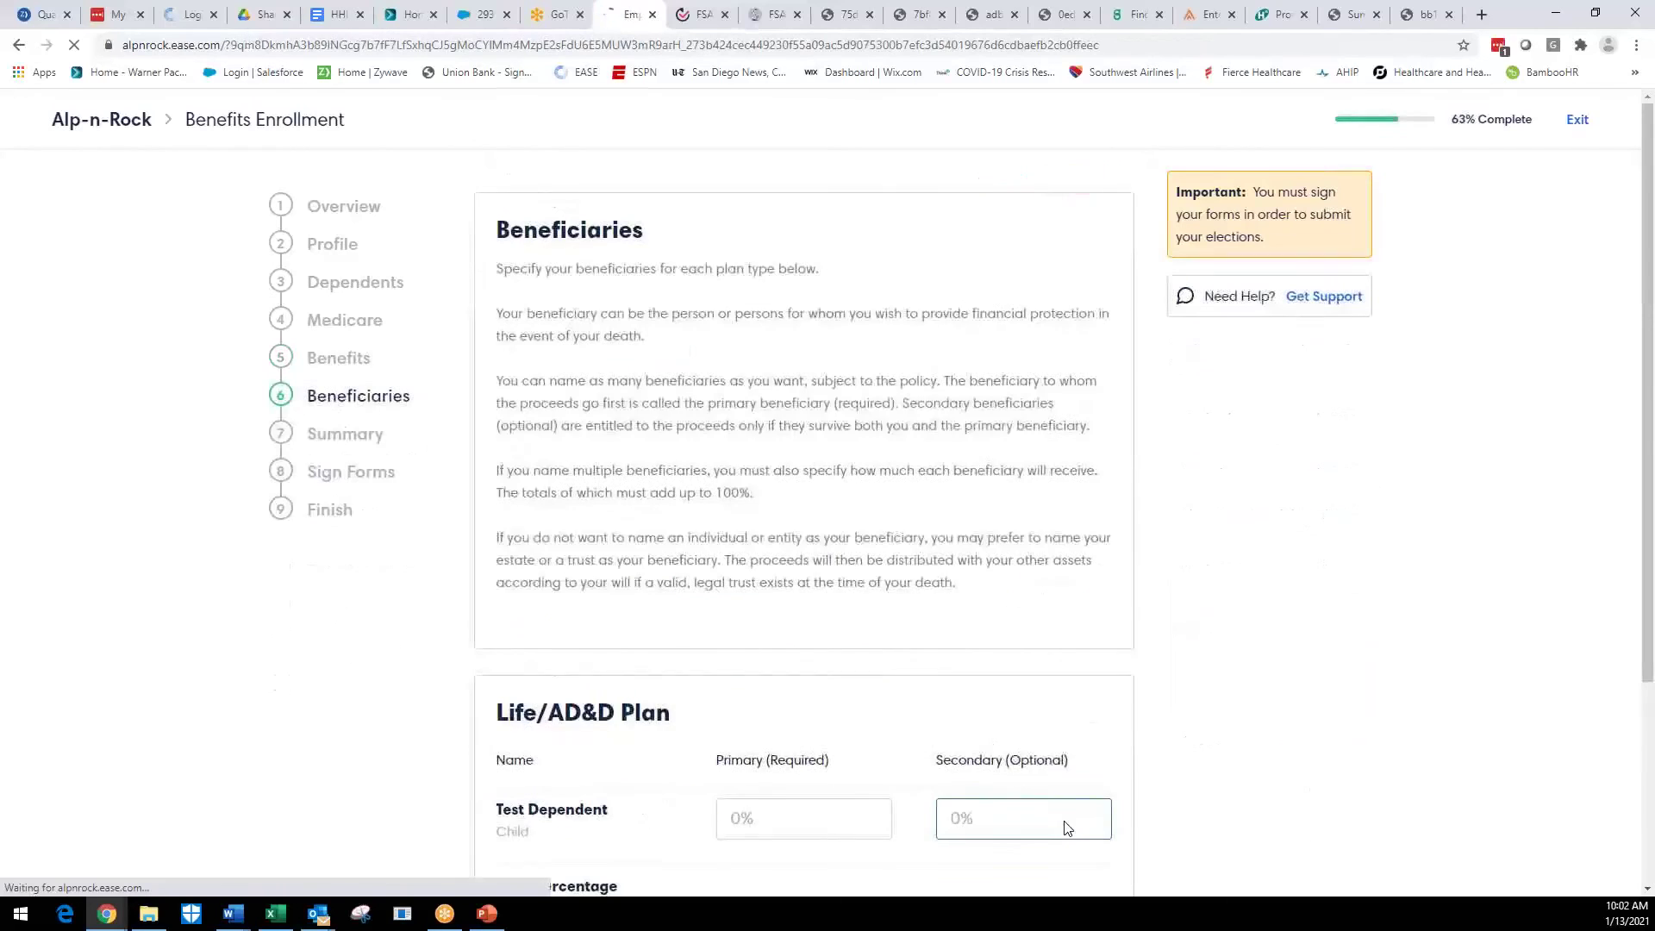
Give the child dependent a 100% primary Life/AD&D beneficiary share and continue to the summary.
{"action": "scroll", "coordinate": [869, 596], "scroll_direction": "down", "scroll_amount": 3}
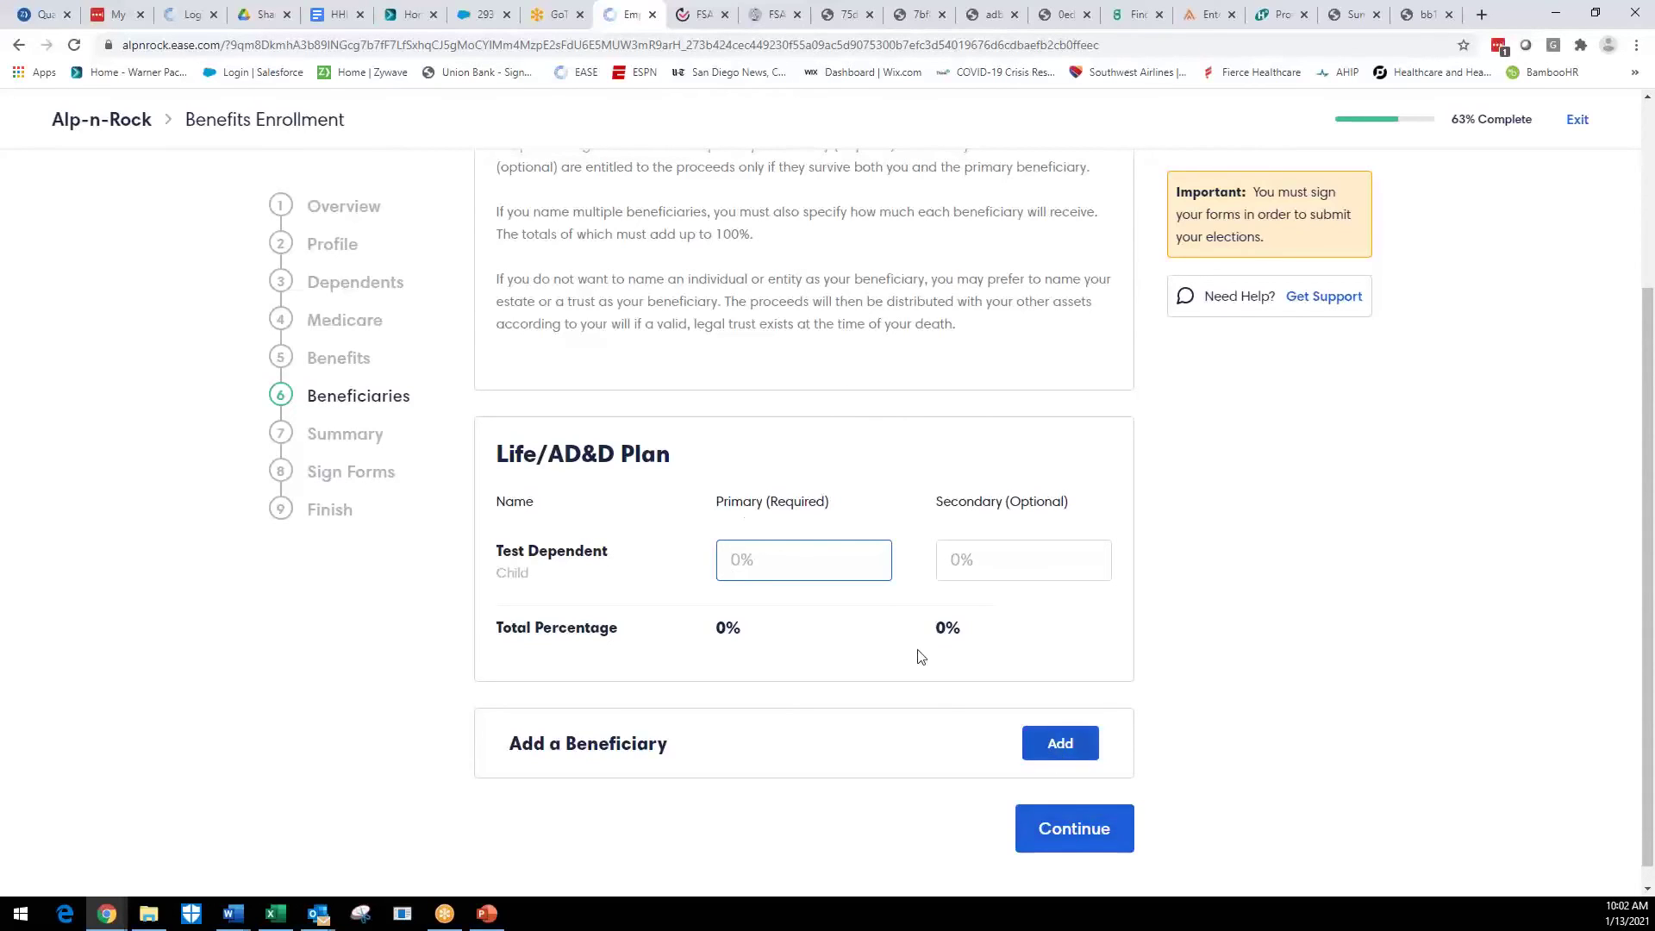
{"action": "type", "text": "100"}
{"action": "left_click", "coordinate": [836, 681]}
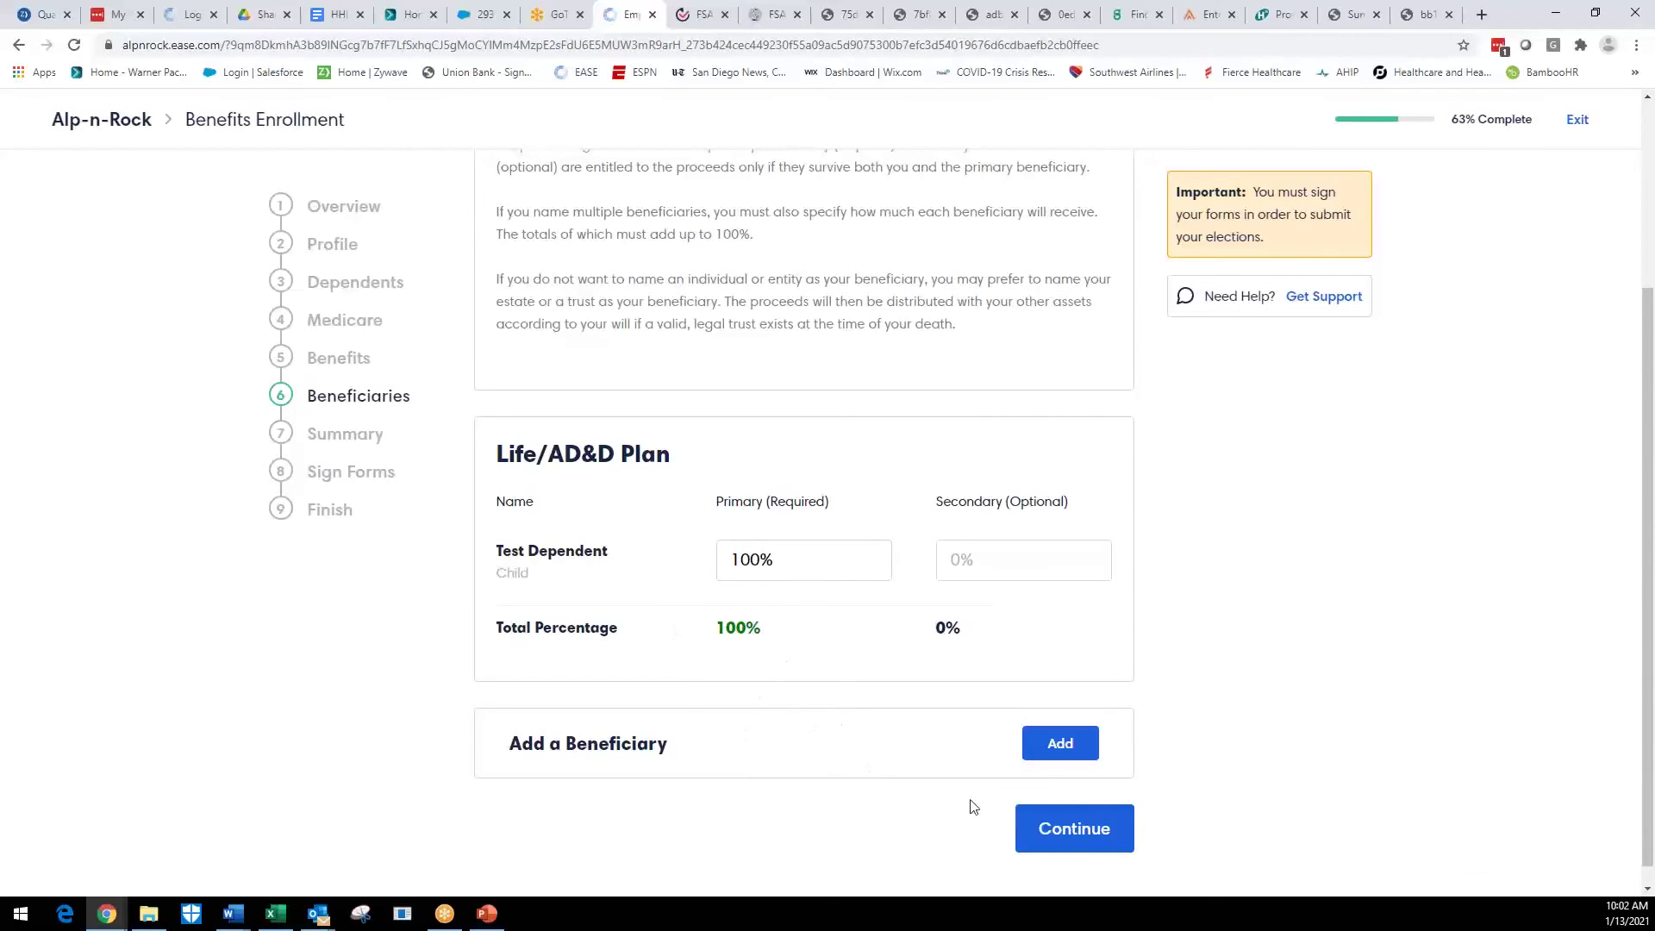
{"action": "left_click", "coordinate": [1039, 834]}
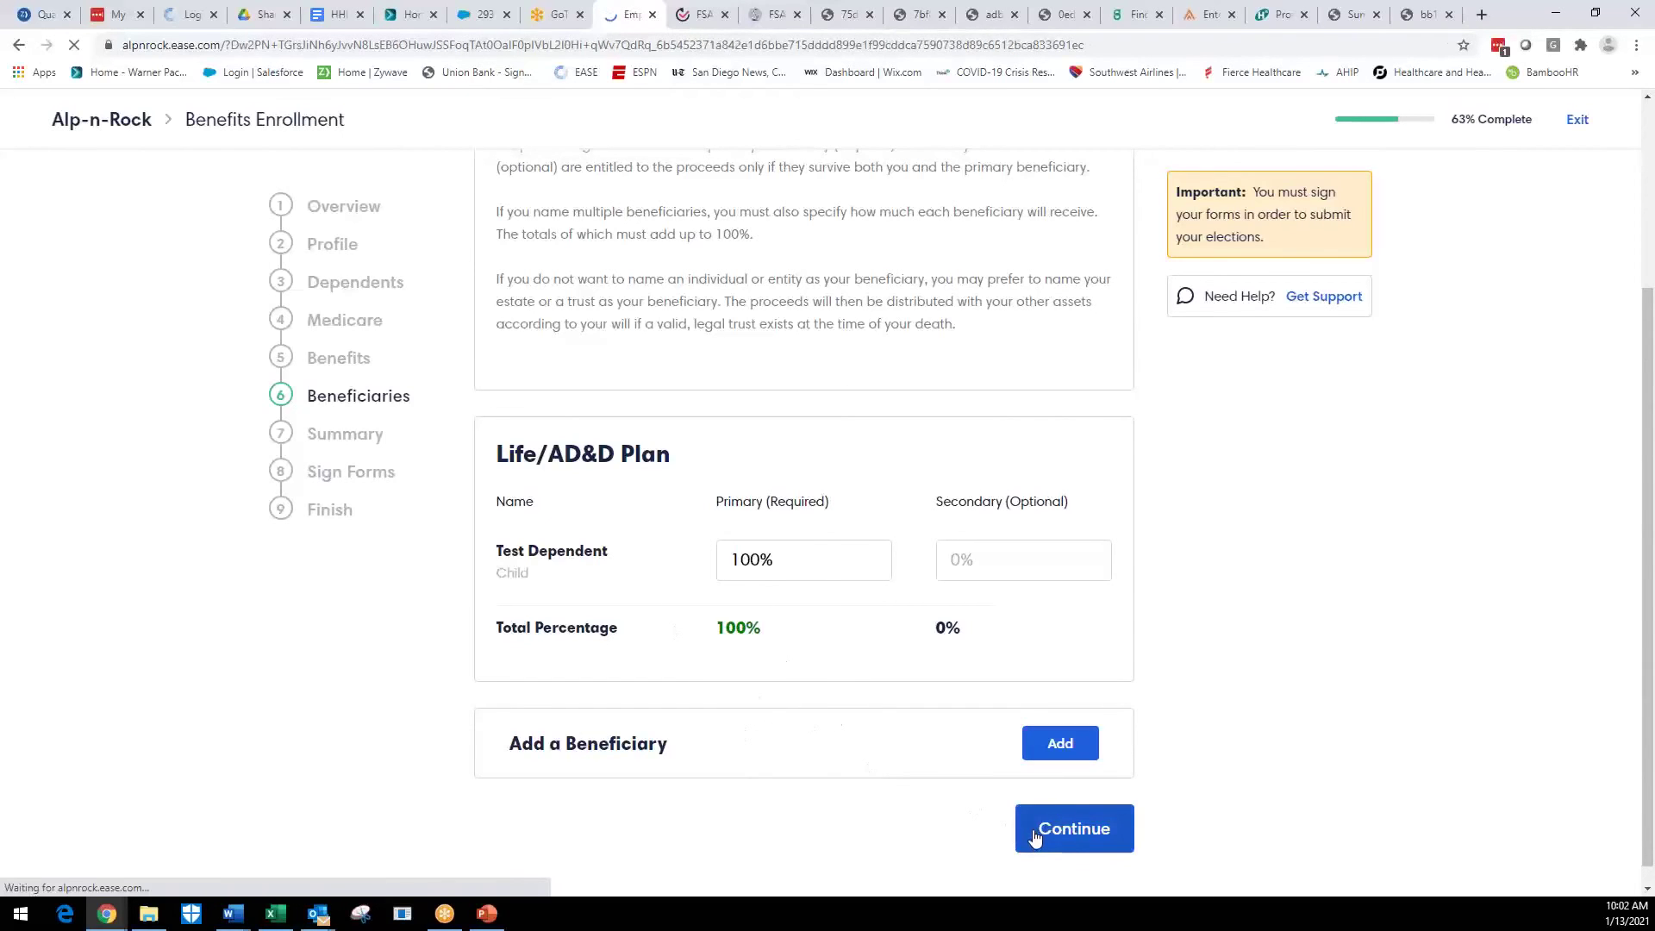
Scroll the Benefit Summary, then open its print dialog and cancel it.
{"action": "scroll", "coordinate": [920, 528], "scroll_direction": "down", "scroll_amount": 3}
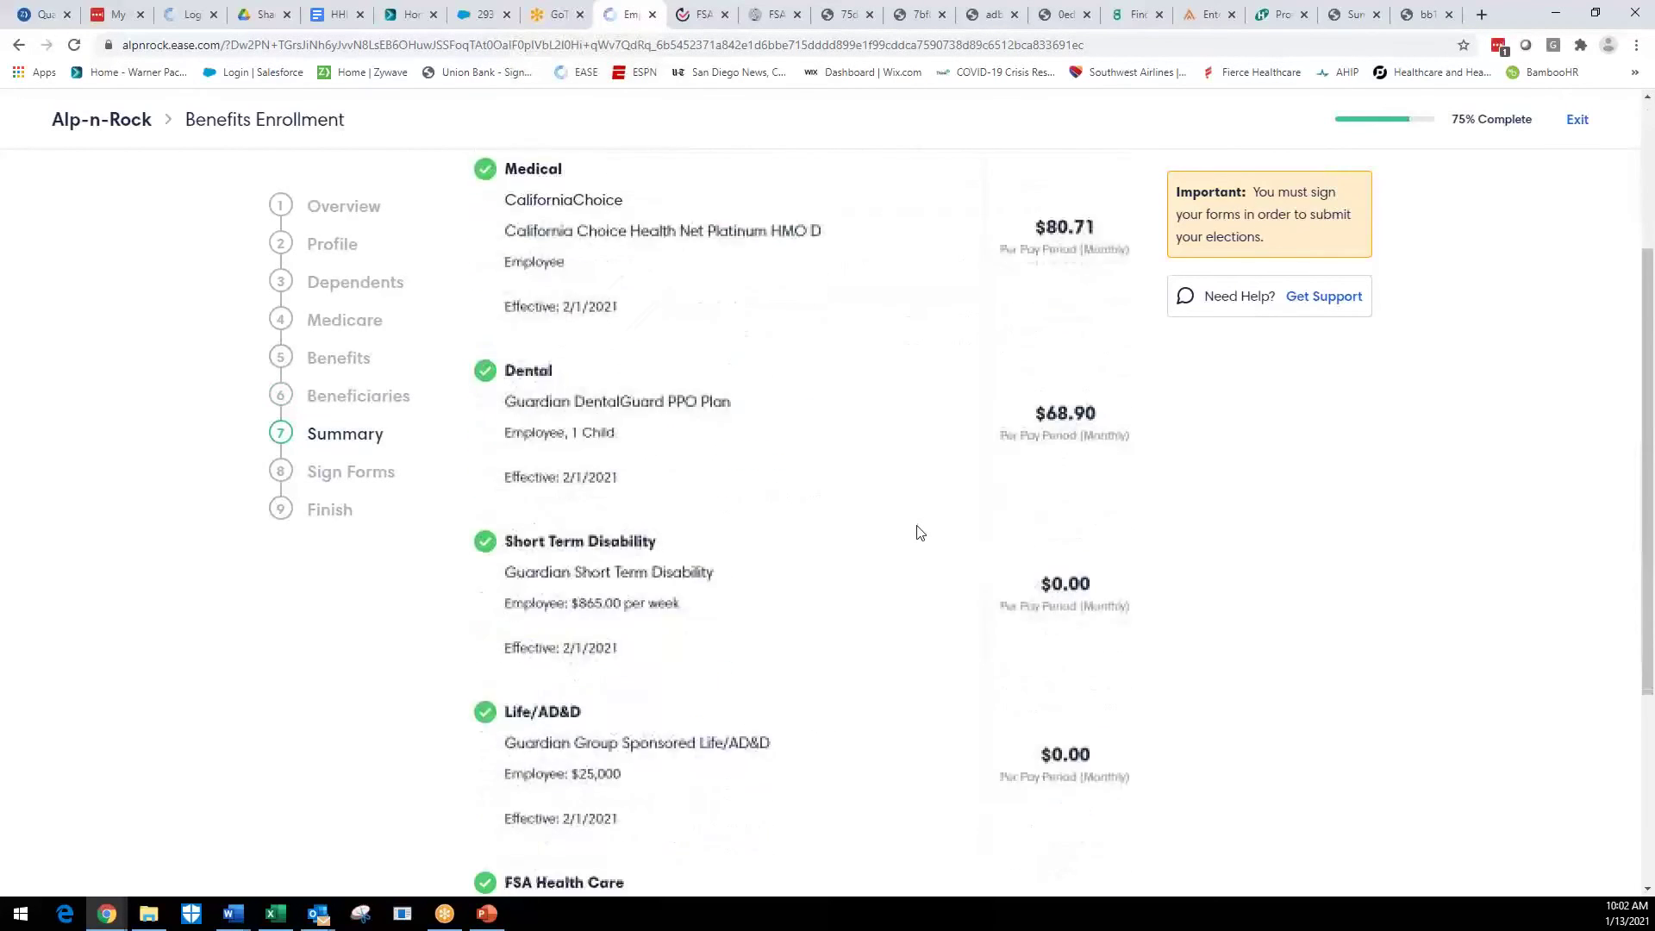
{"action": "scroll", "coordinate": [920, 532], "scroll_direction": "down", "scroll_amount": 4}
{"action": "scroll", "coordinate": [919, 532], "scroll_direction": "up", "scroll_amount": 5}
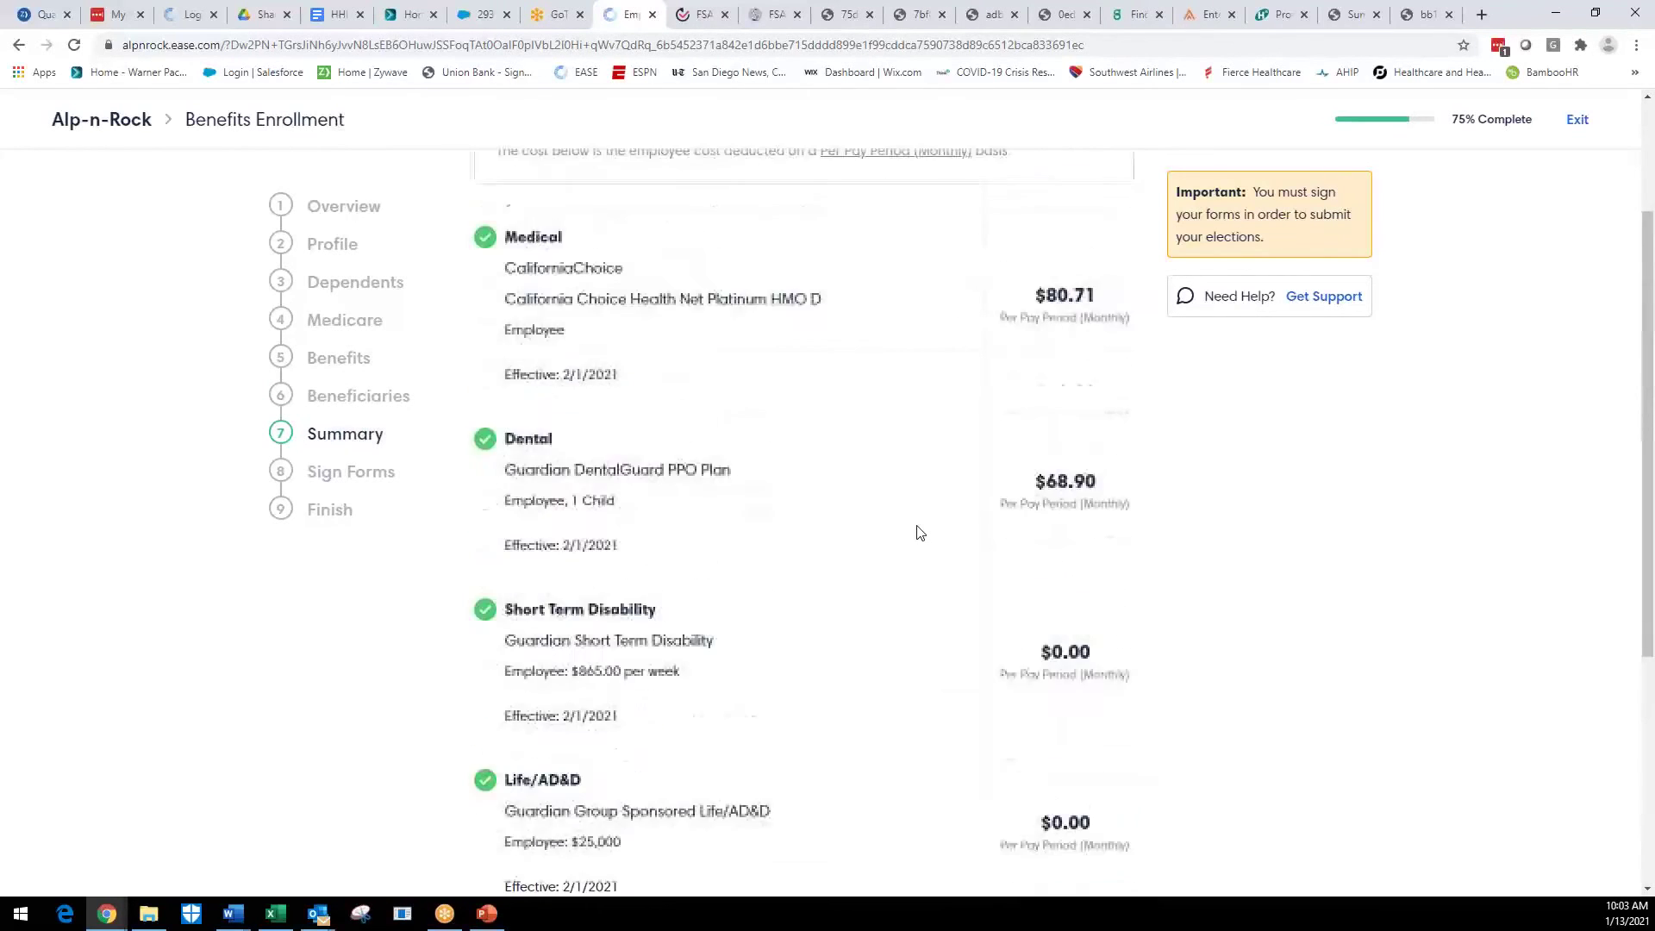
{"action": "scroll", "coordinate": [919, 531], "scroll_direction": "up", "scroll_amount": 2}
{"action": "left_click", "coordinate": [794, 293]}
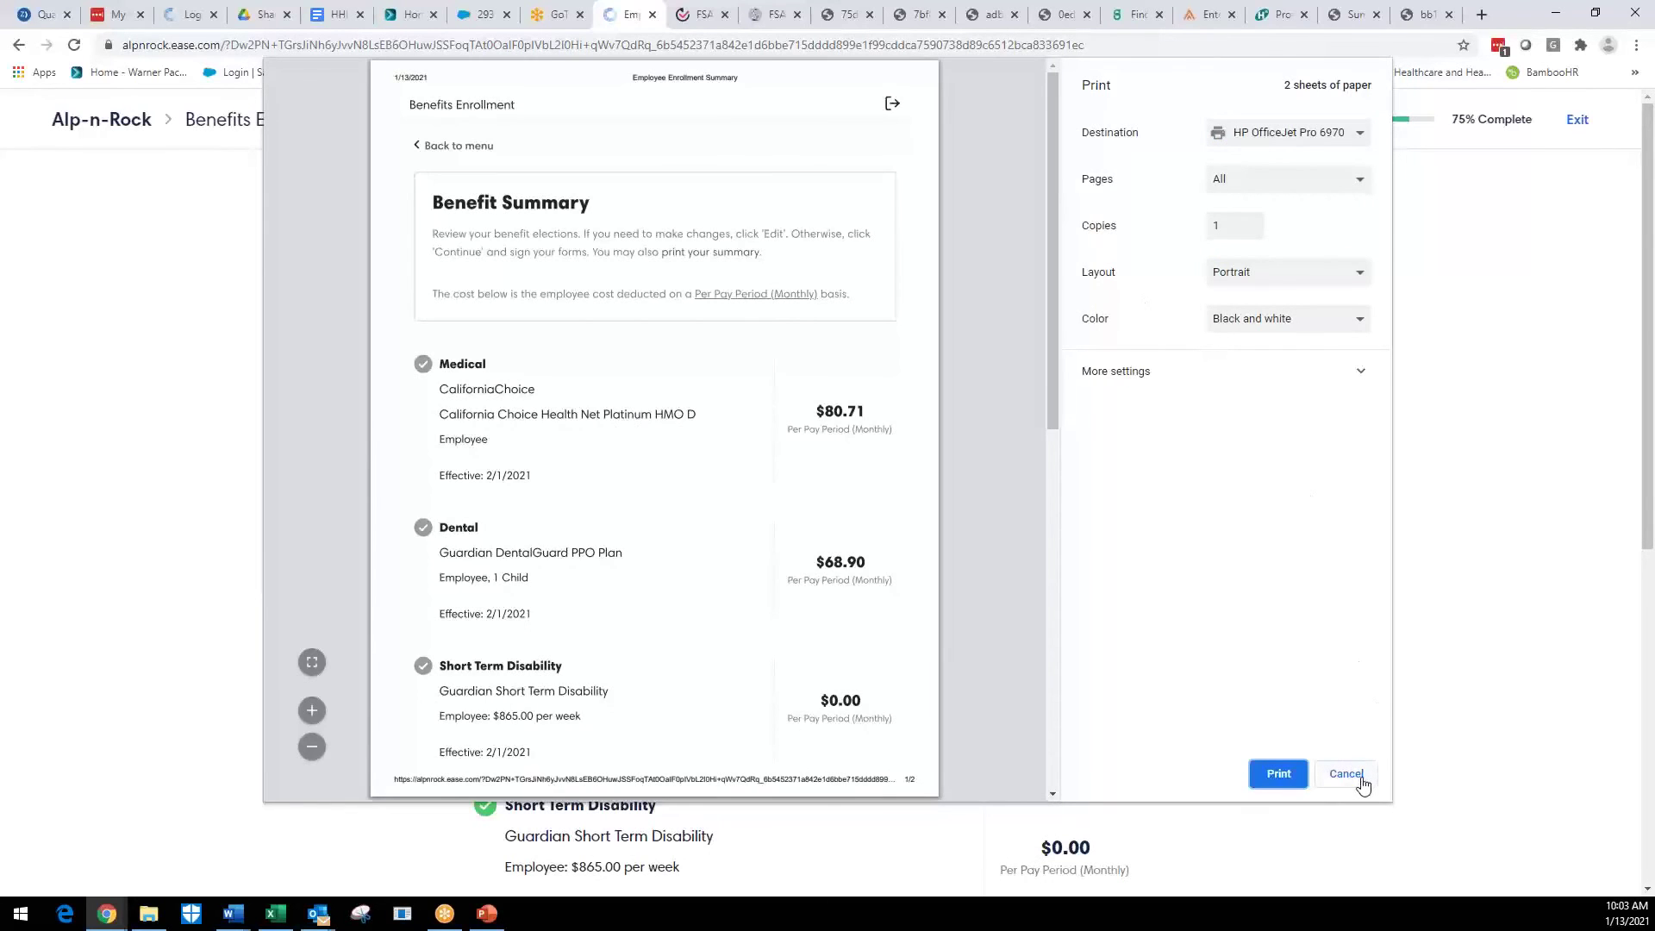
{"action": "left_click", "coordinate": [1361, 780]}
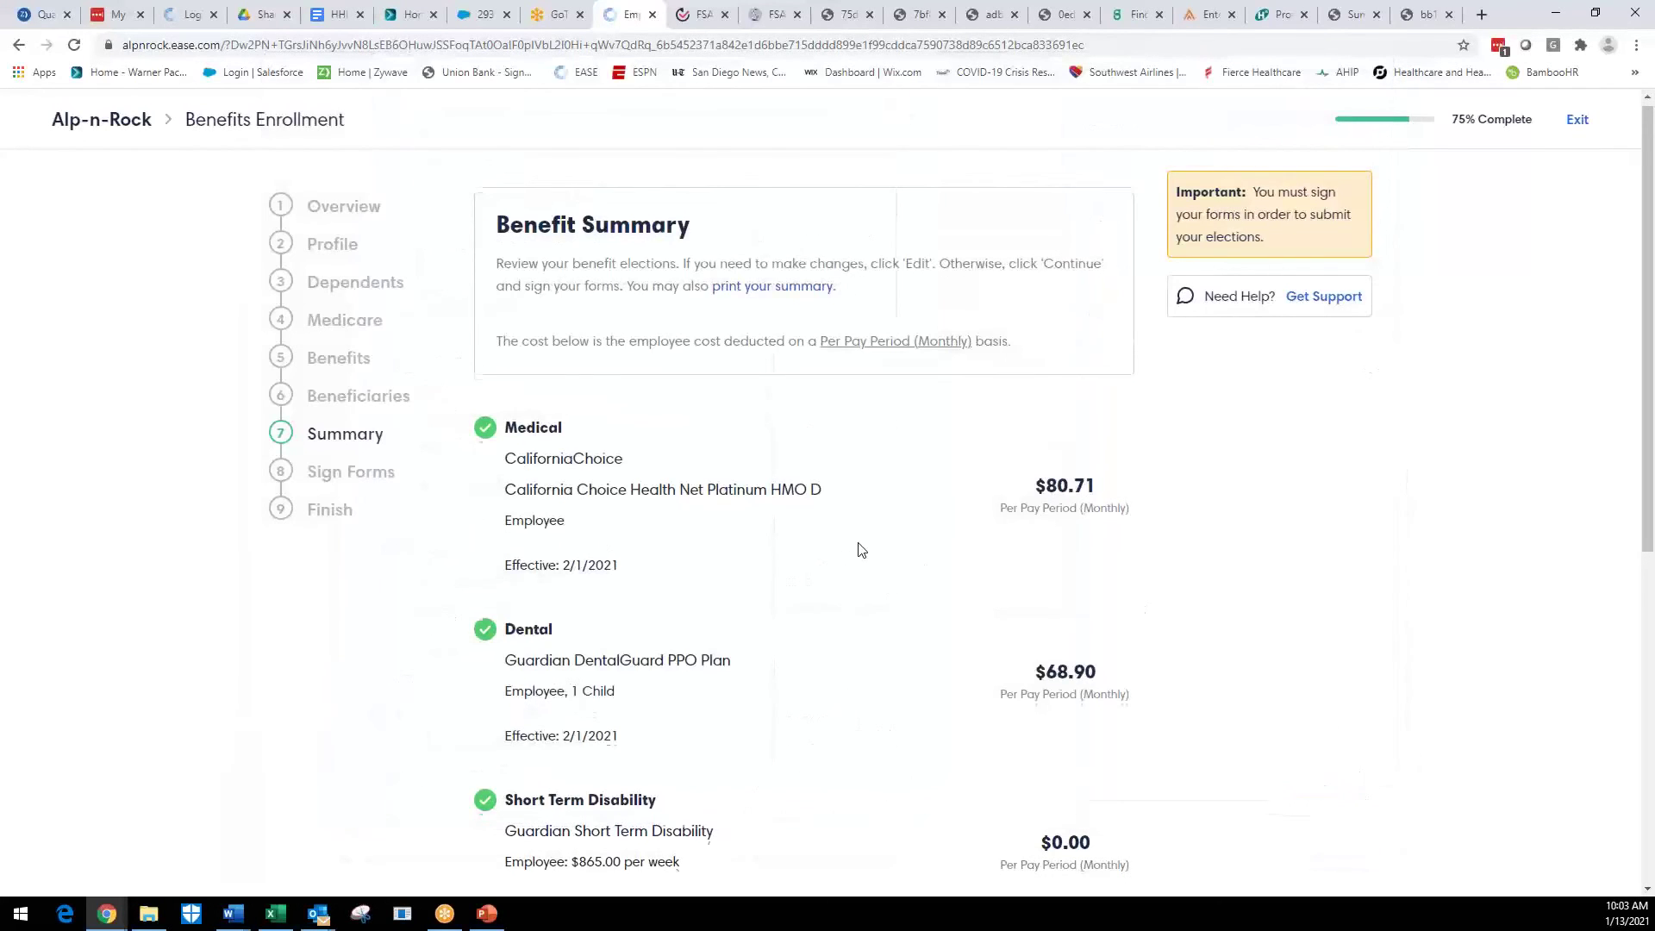
Review the remaining elections, including Dental's 1 Child coverage, down to the waived FSA Dependent Care.
{"action": "scroll", "coordinate": [861, 550], "scroll_direction": "down", "scroll_amount": 1}
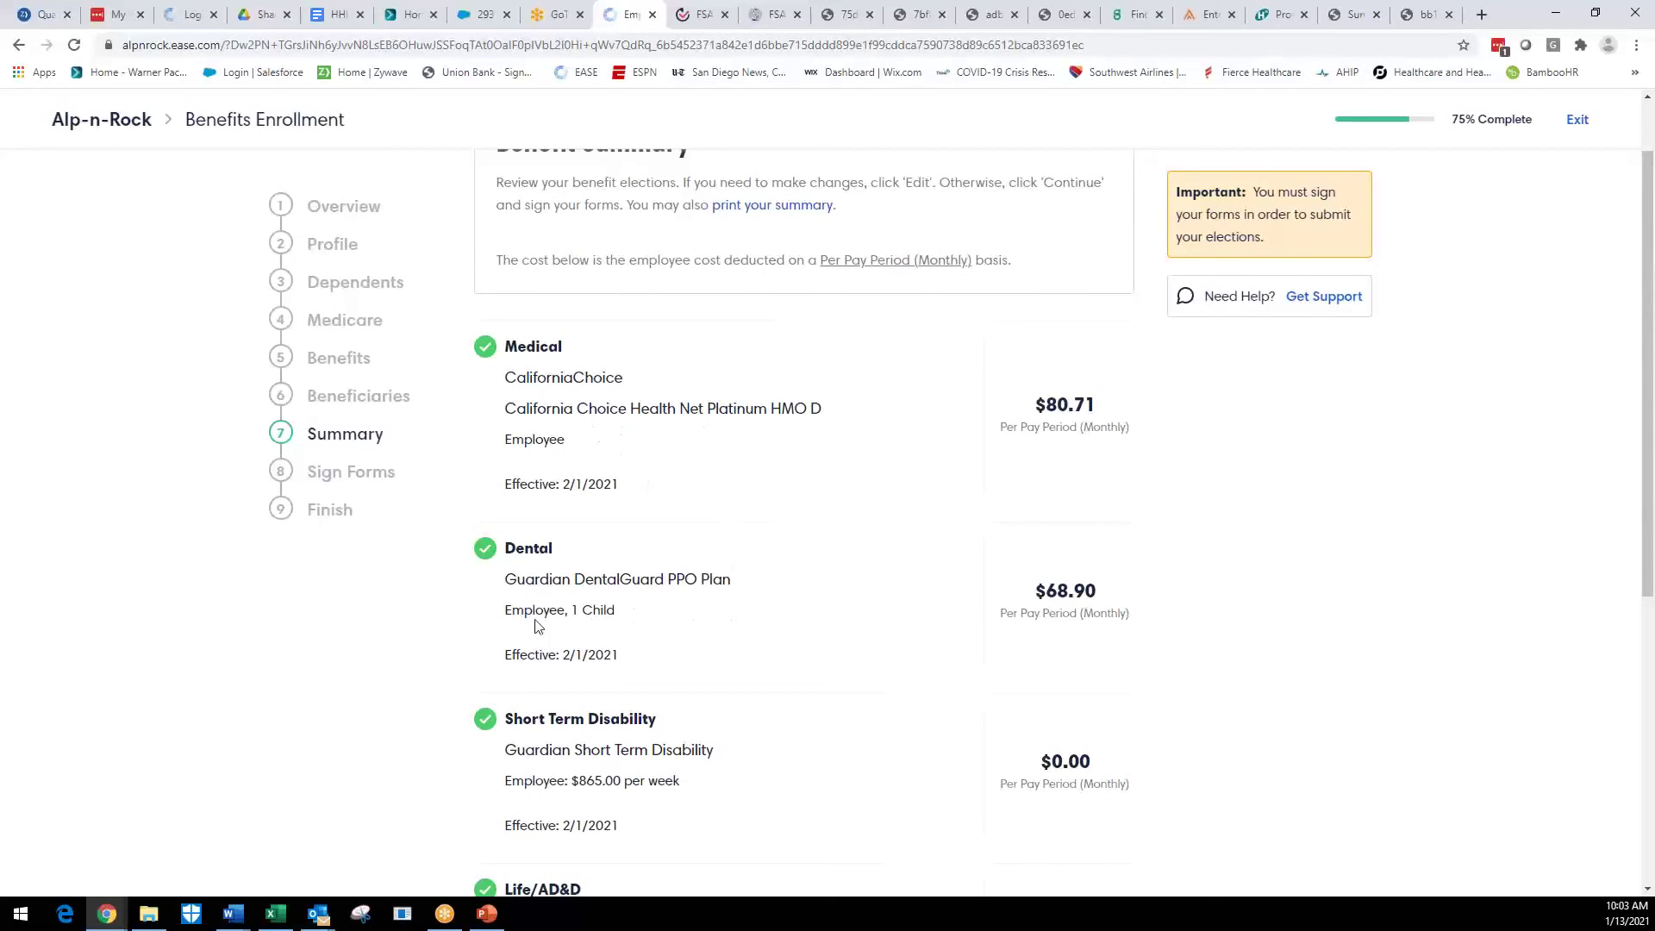
{"action": "left_click_drag", "start_coordinate": [638, 621], "coordinate": [571, 615]}
{"action": "left_click", "coordinate": [635, 633]}
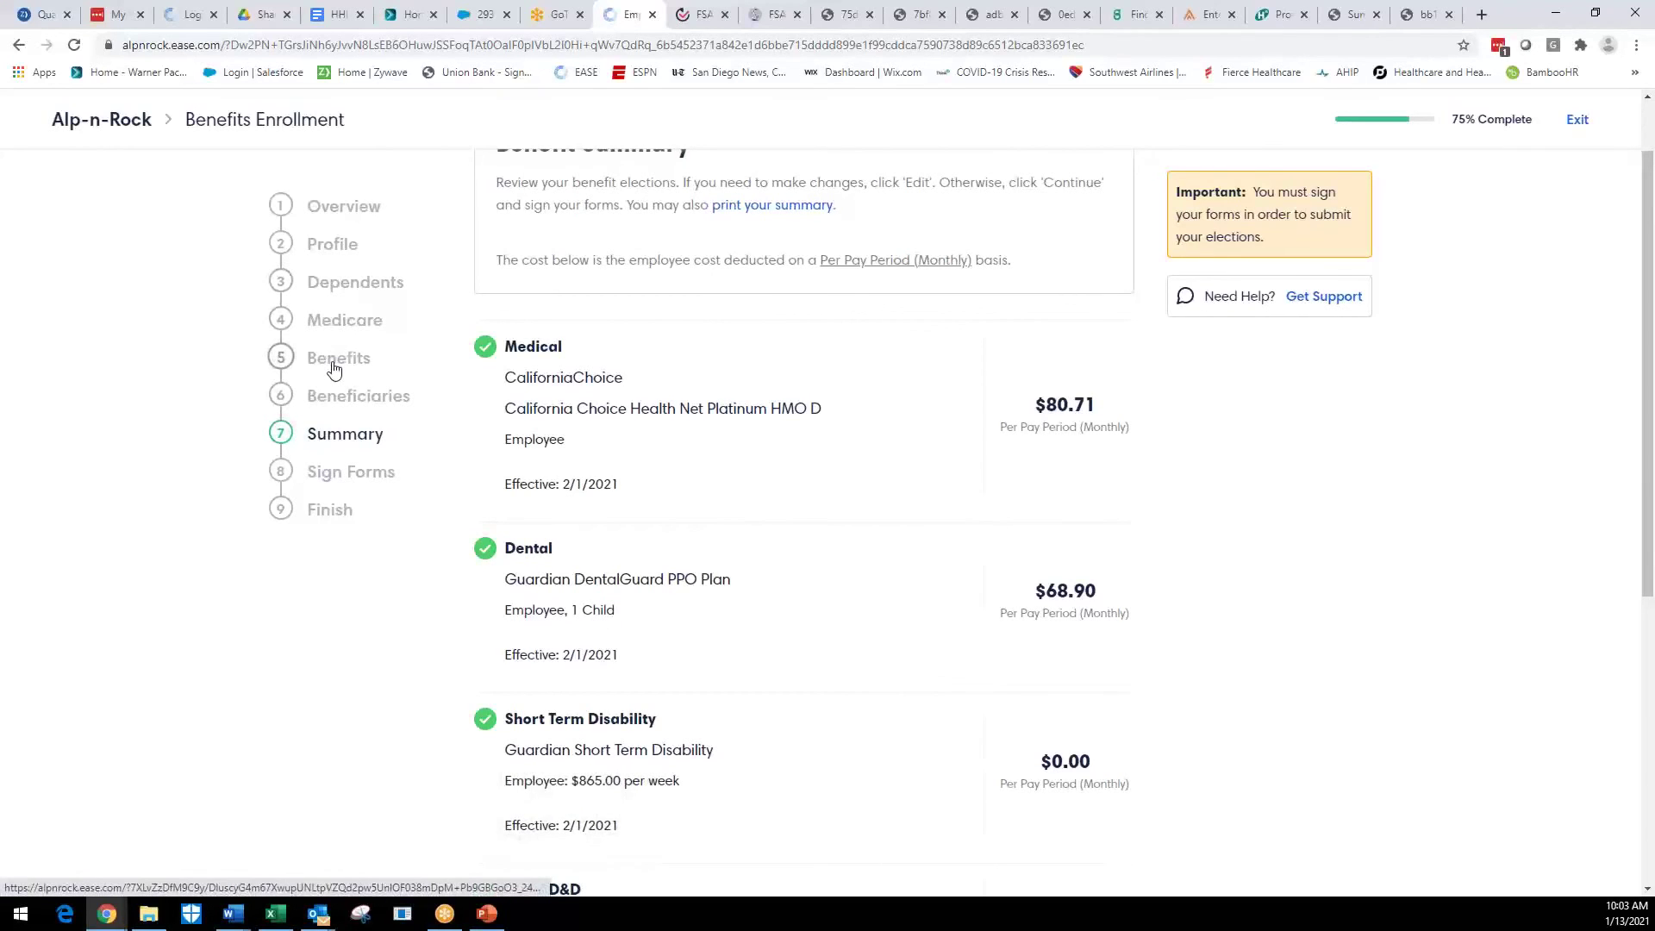
{"action": "scroll", "coordinate": [823, 632], "scroll_direction": "down", "scroll_amount": 1}
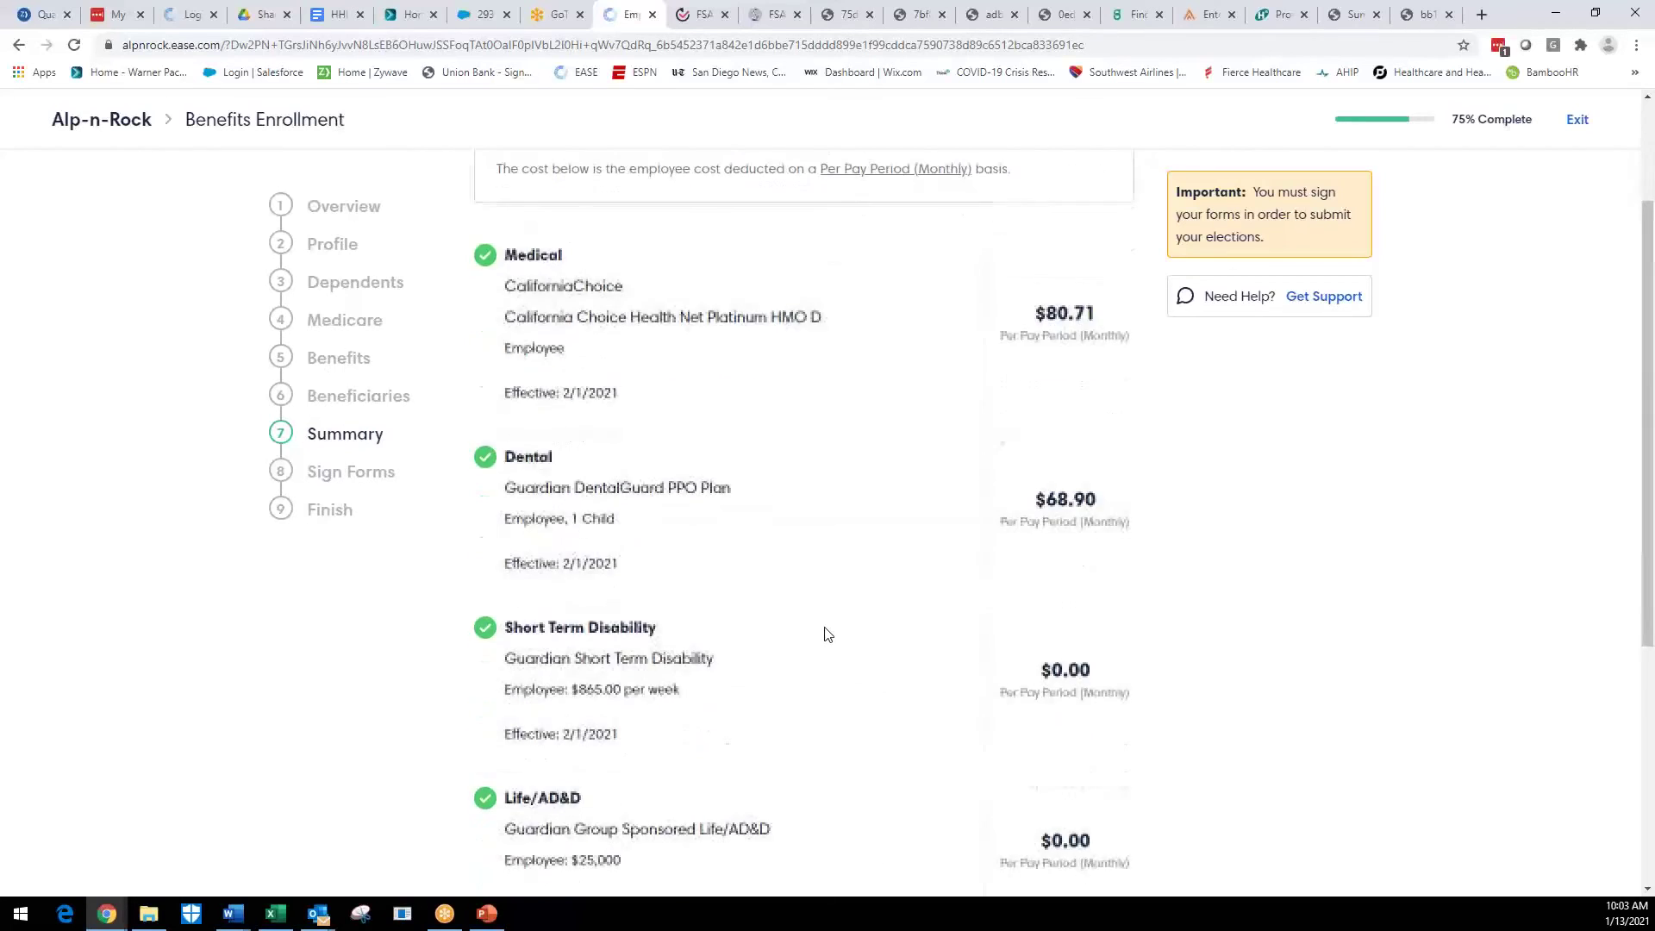
{"action": "scroll", "coordinate": [826, 633], "scroll_direction": "down", "scroll_amount": 5}
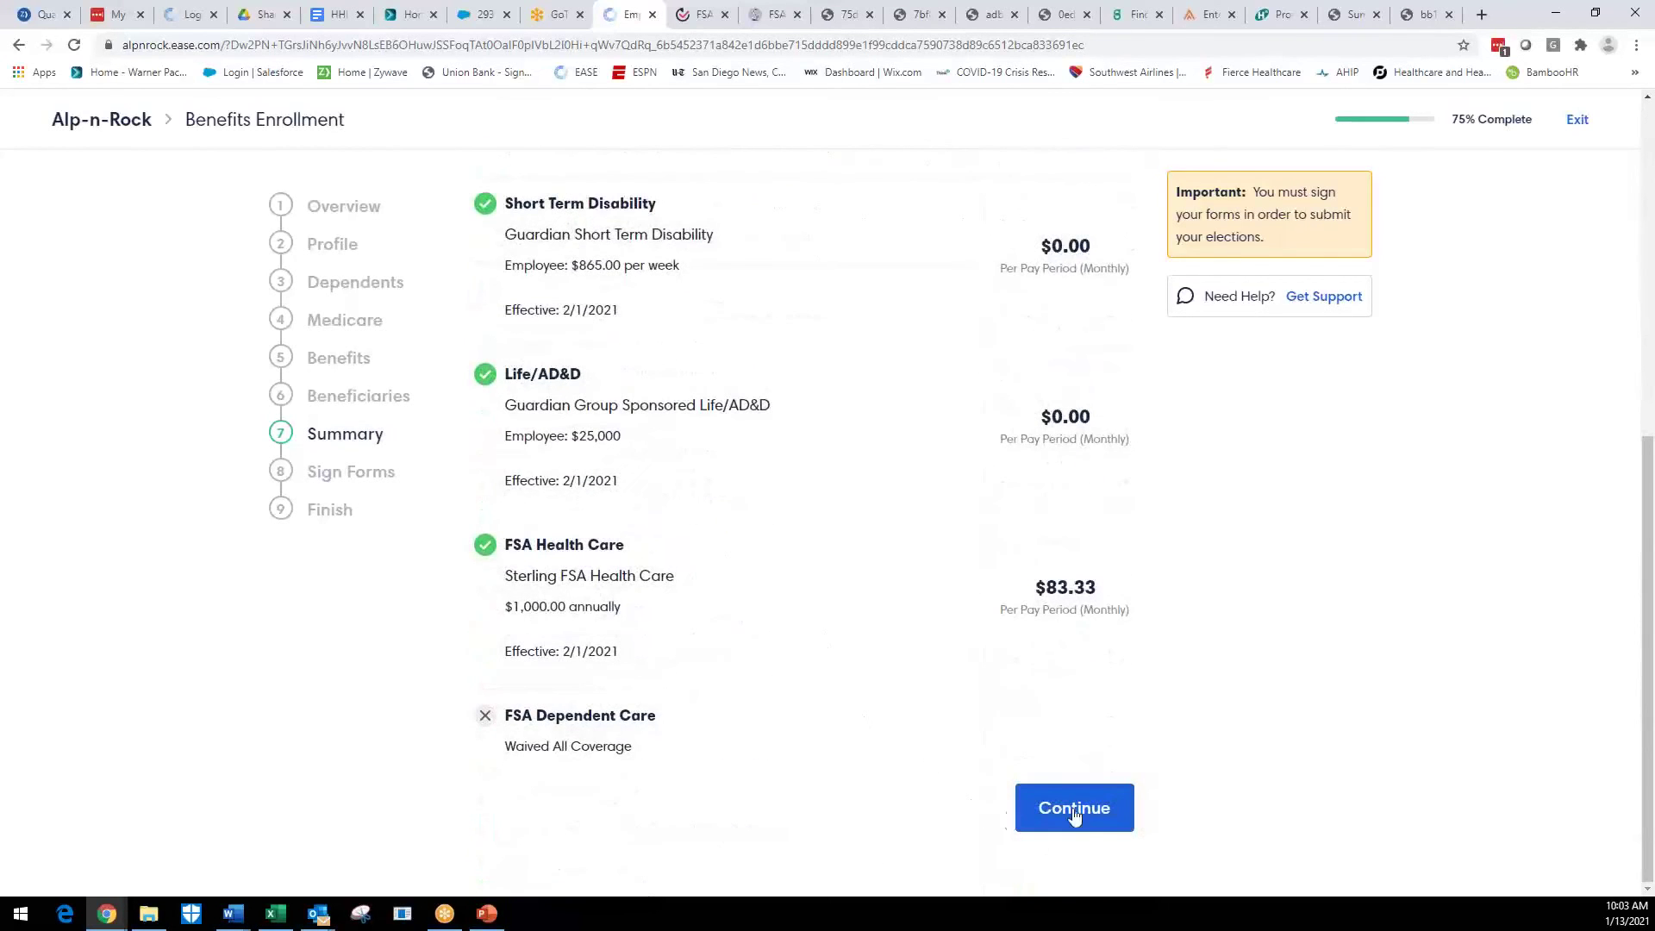
View the medical plan's Summary of Benefits and Coverage PDF, then return to Ease and continue to signing.
{"action": "left_click", "coordinate": [1074, 817]}
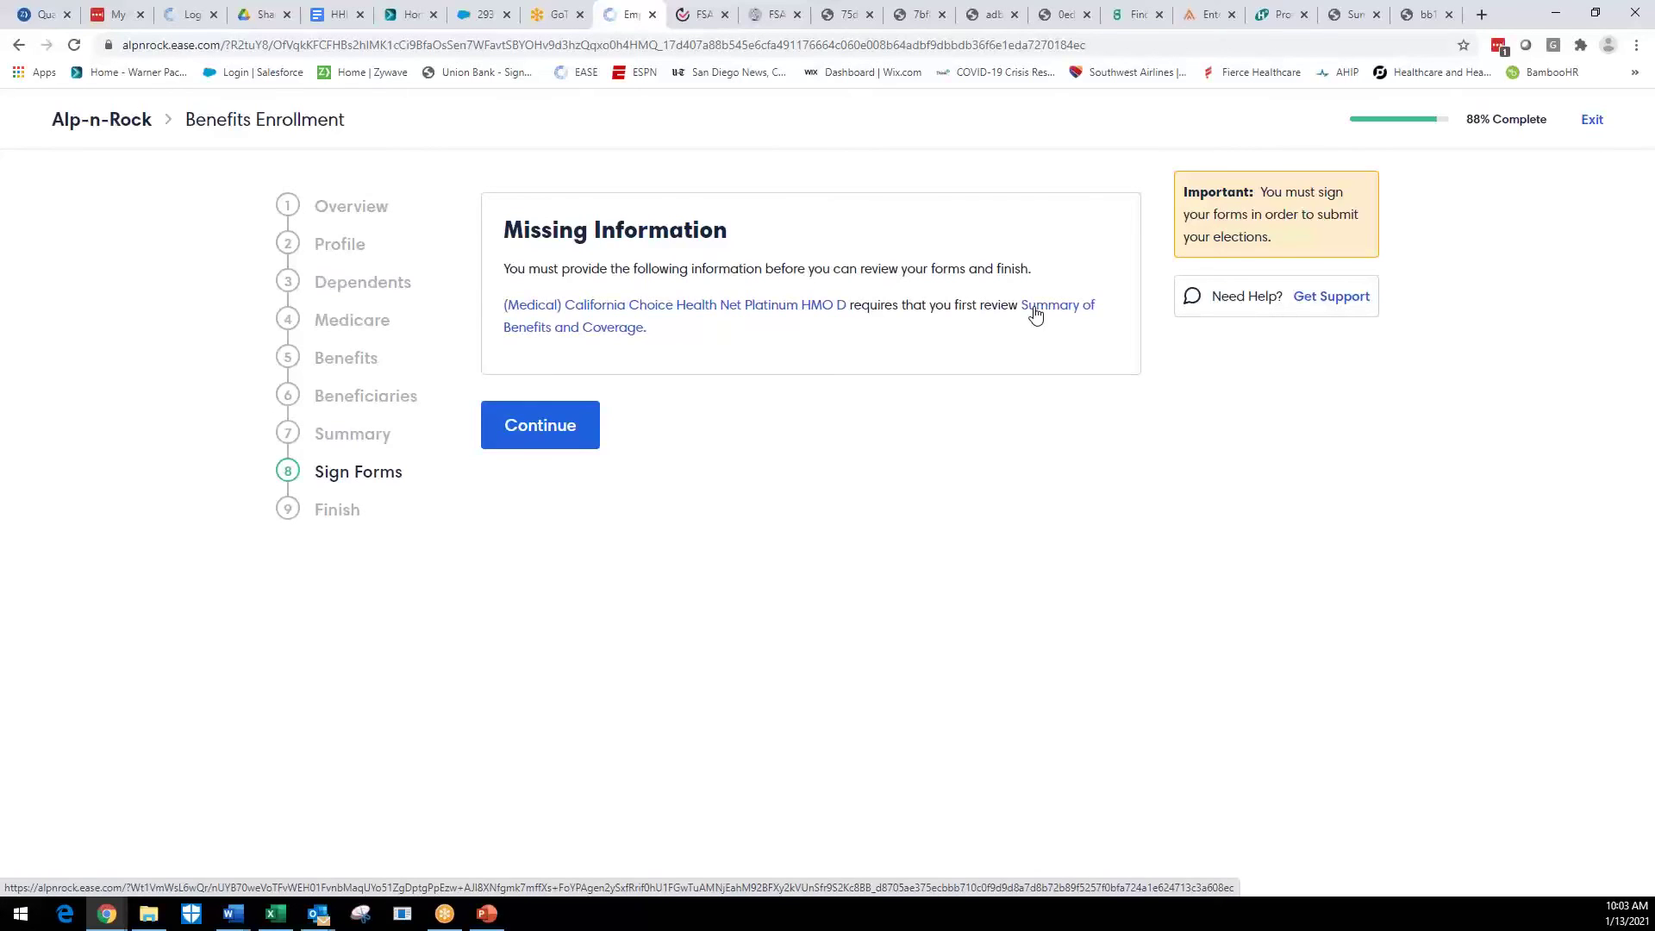
{"action": "left_click", "coordinate": [1035, 314]}
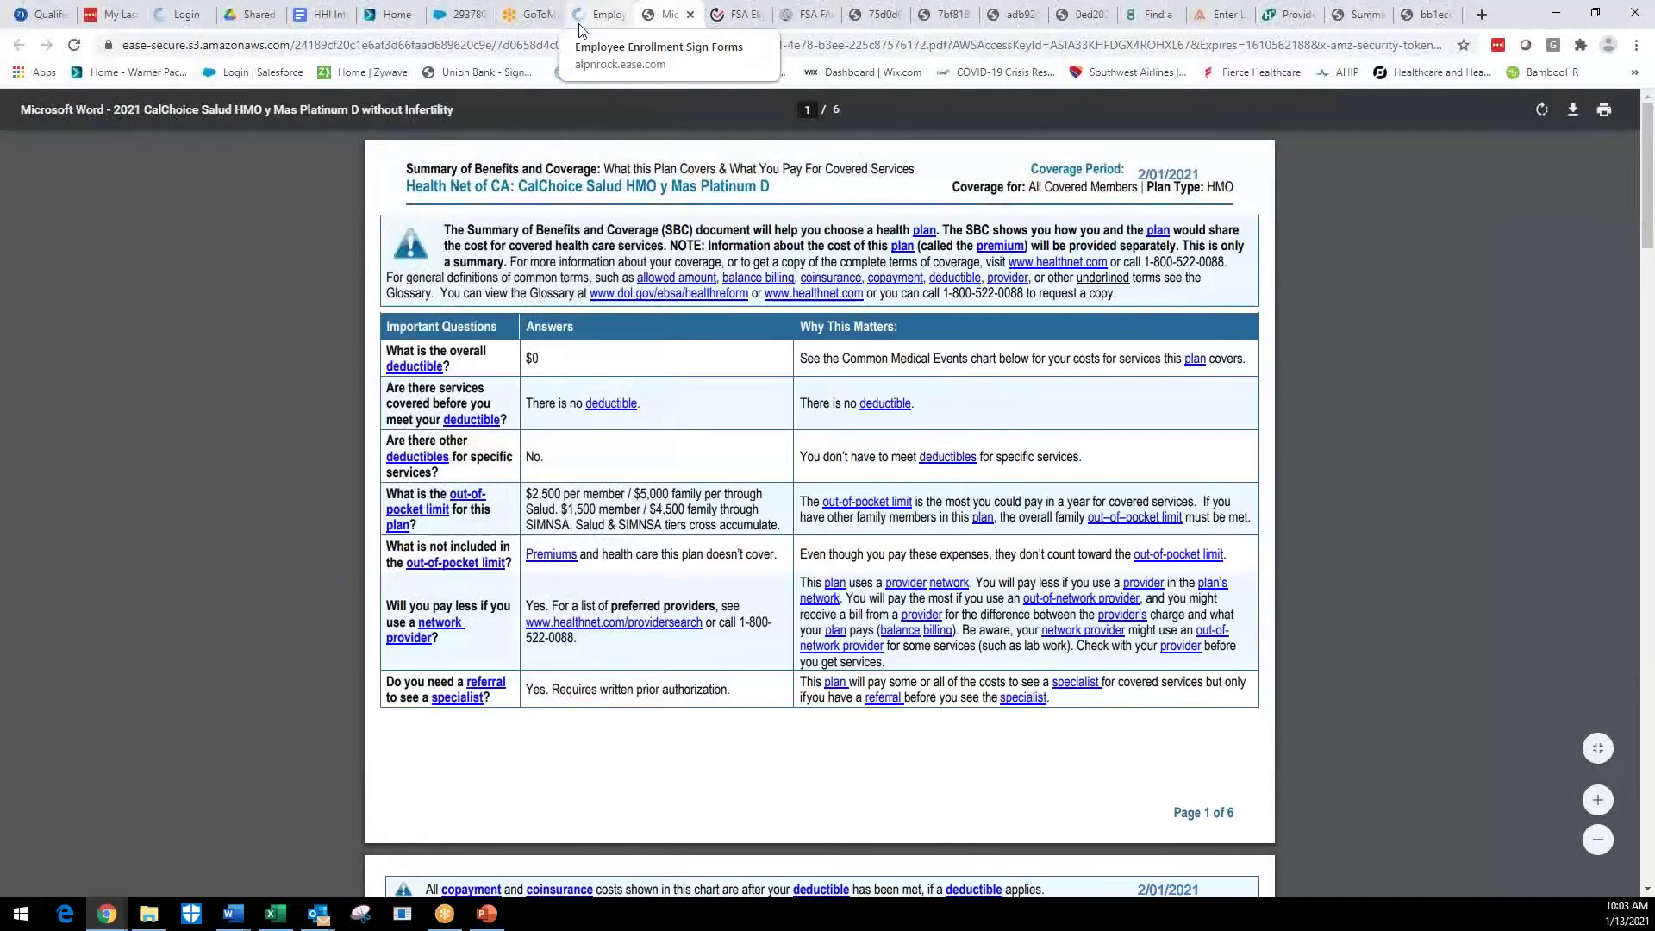
{"action": "left_click", "coordinate": [579, 24]}
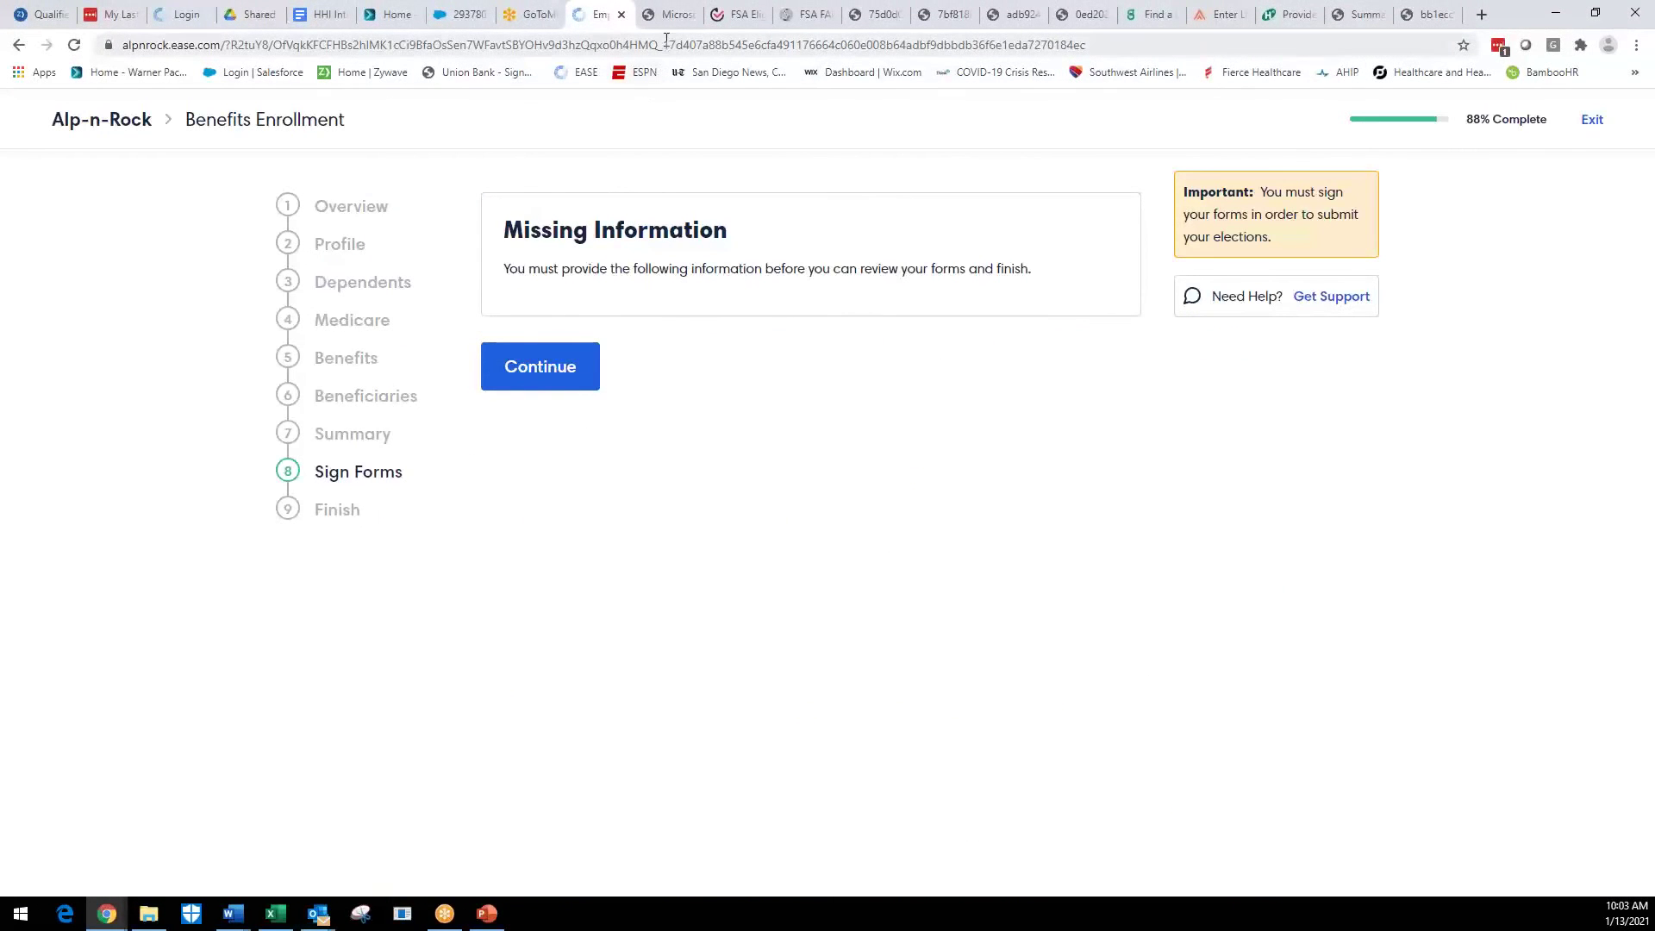
{"action": "left_click", "coordinate": [575, 366]}
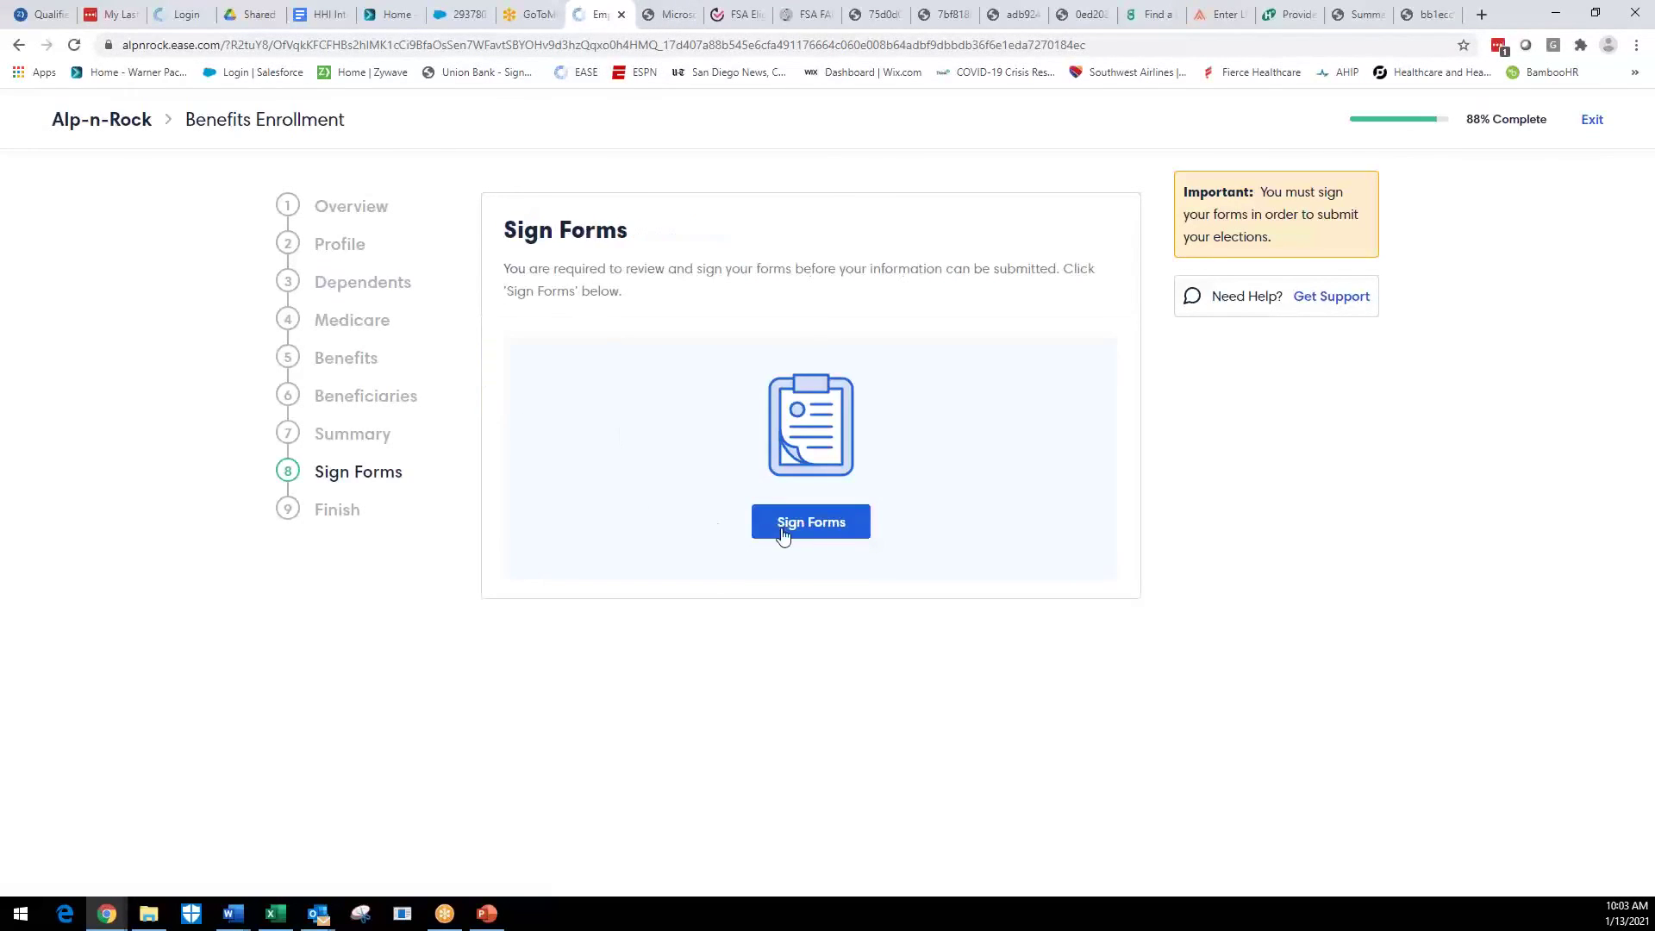
Generate the enrollment forms and create a hand-drawn e-signature.
{"action": "left_click", "coordinate": [823, 529]}
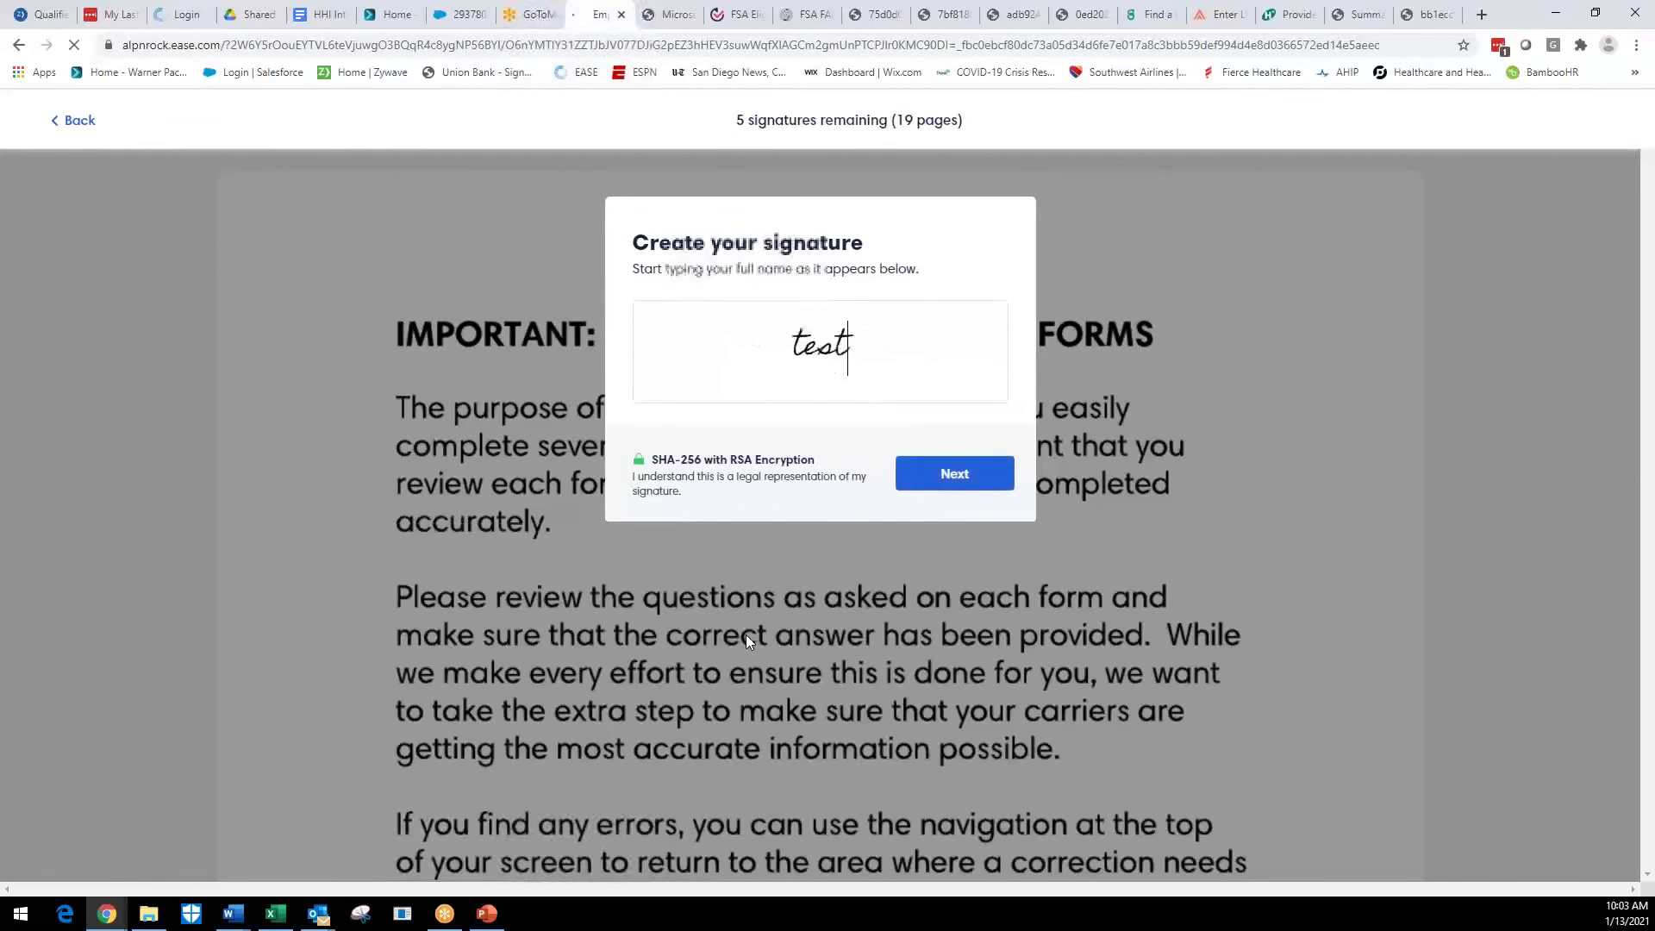
{"action": "left_click", "coordinate": [989, 488]}
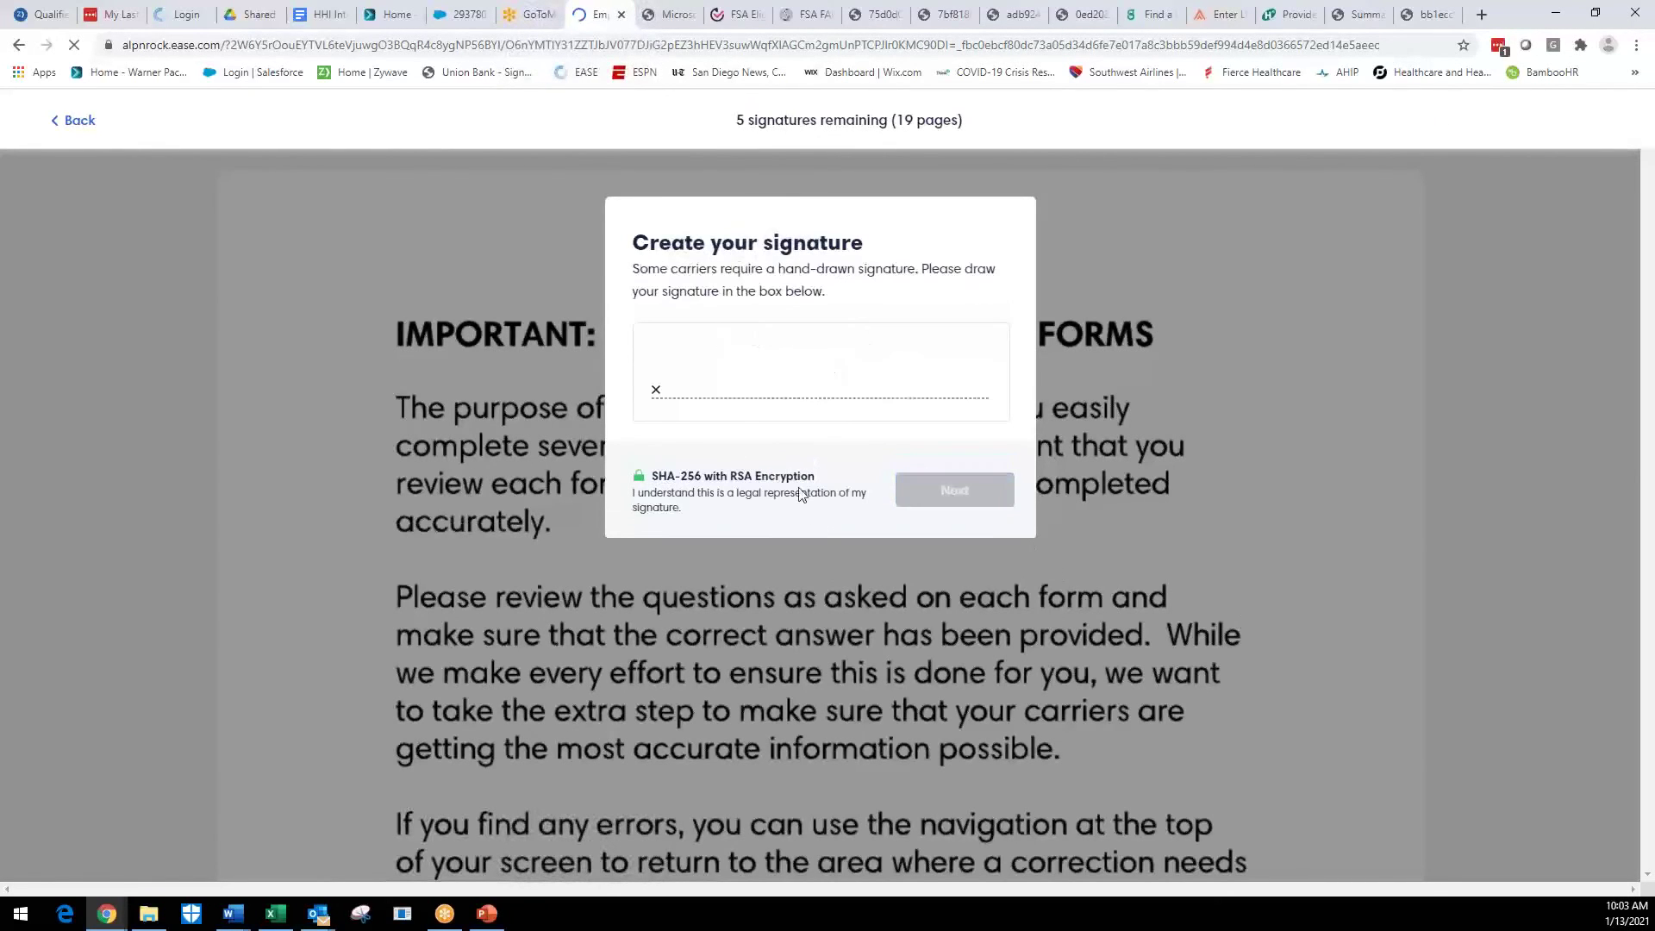
{"action": "mouse_move", "coordinate": [701, 380]}
{"action": "left_mouse_down"}
{"action": "mouse_move", "coordinate": [721, 352]}
{"action": "mouse_move", "coordinate": [860, 377]}
{"action": "mouse_move", "coordinate": [939, 350]}
{"action": "left_mouse_up"}
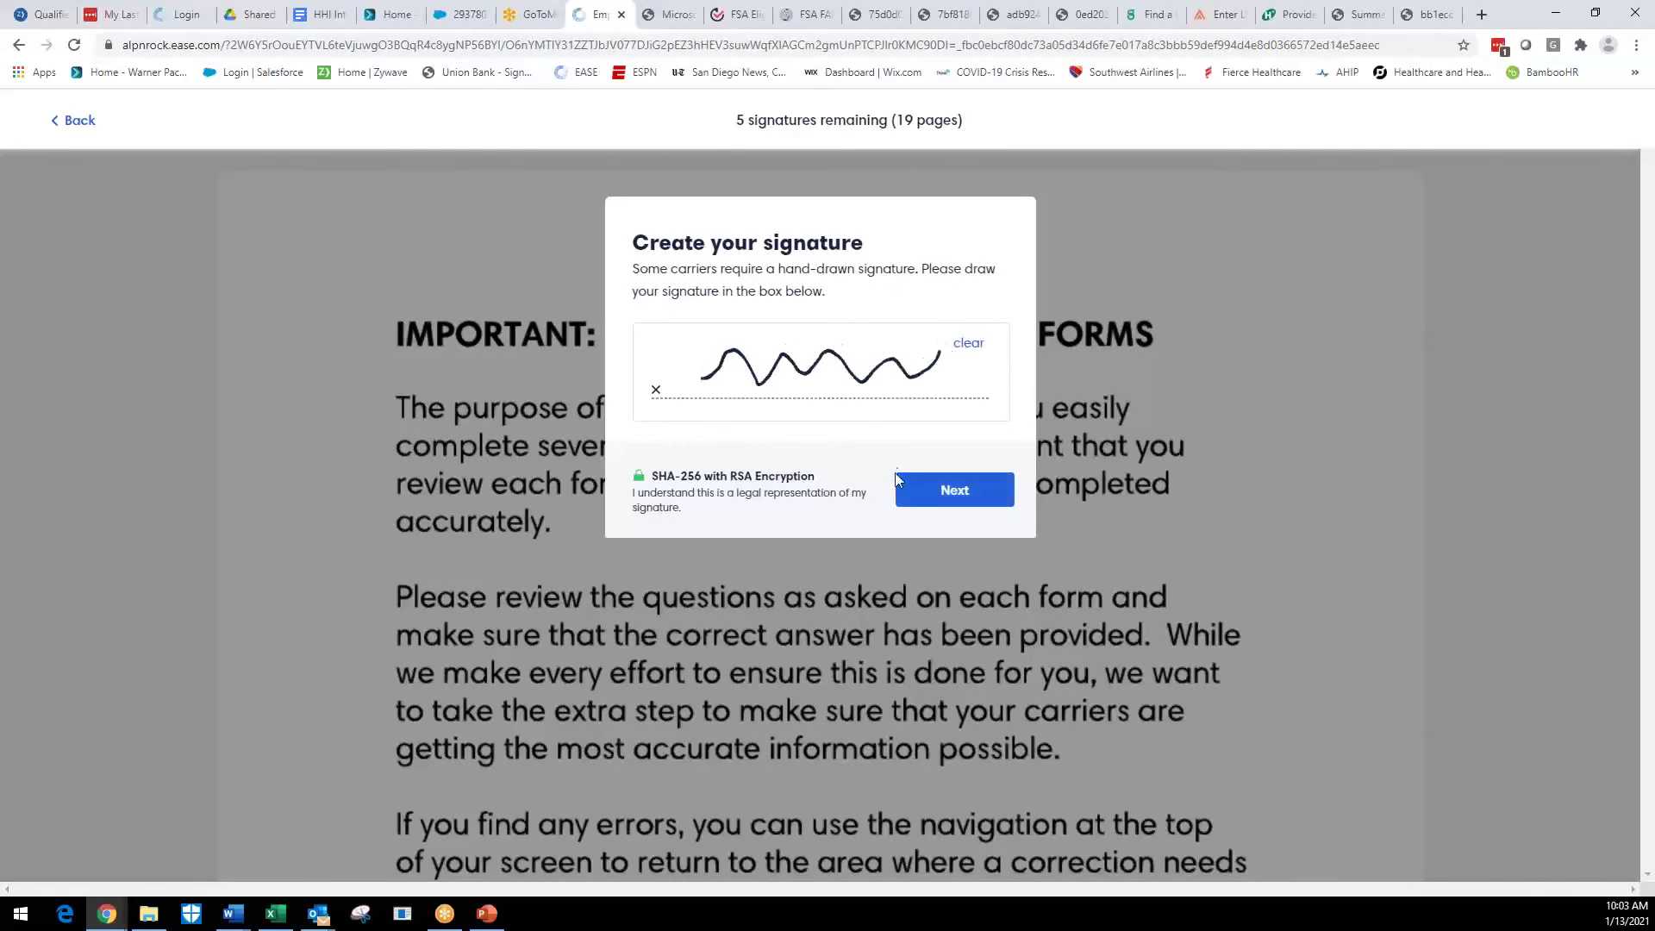
{"action": "left_click", "coordinate": [973, 496]}
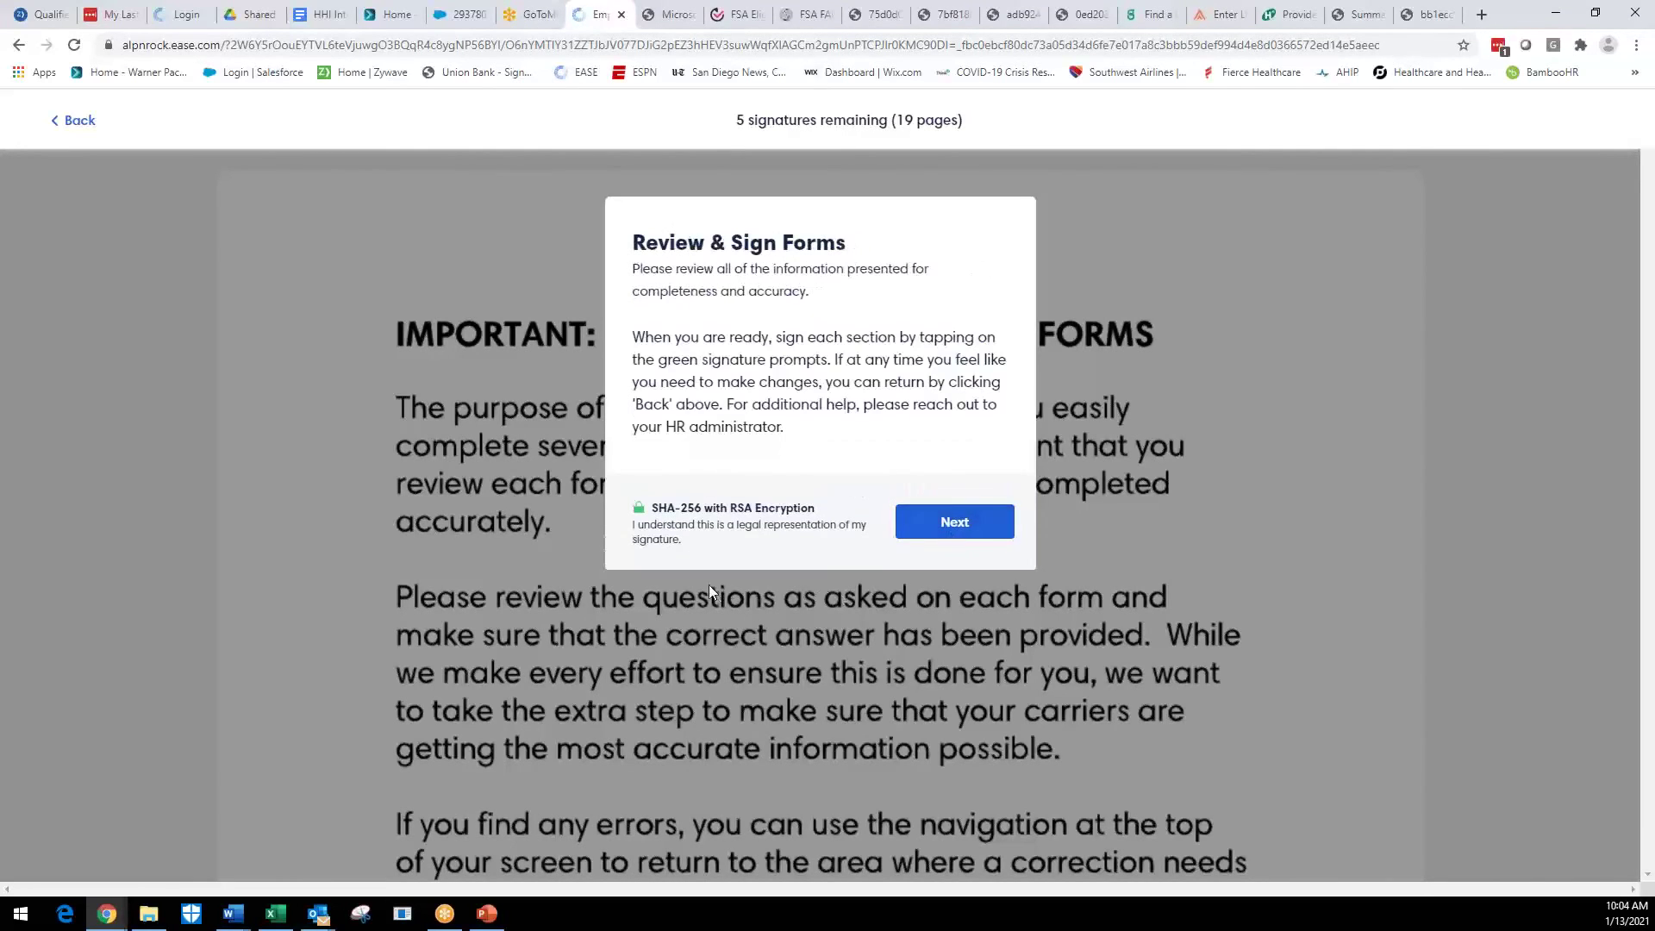
{"action": "left_click", "coordinate": [972, 522]}
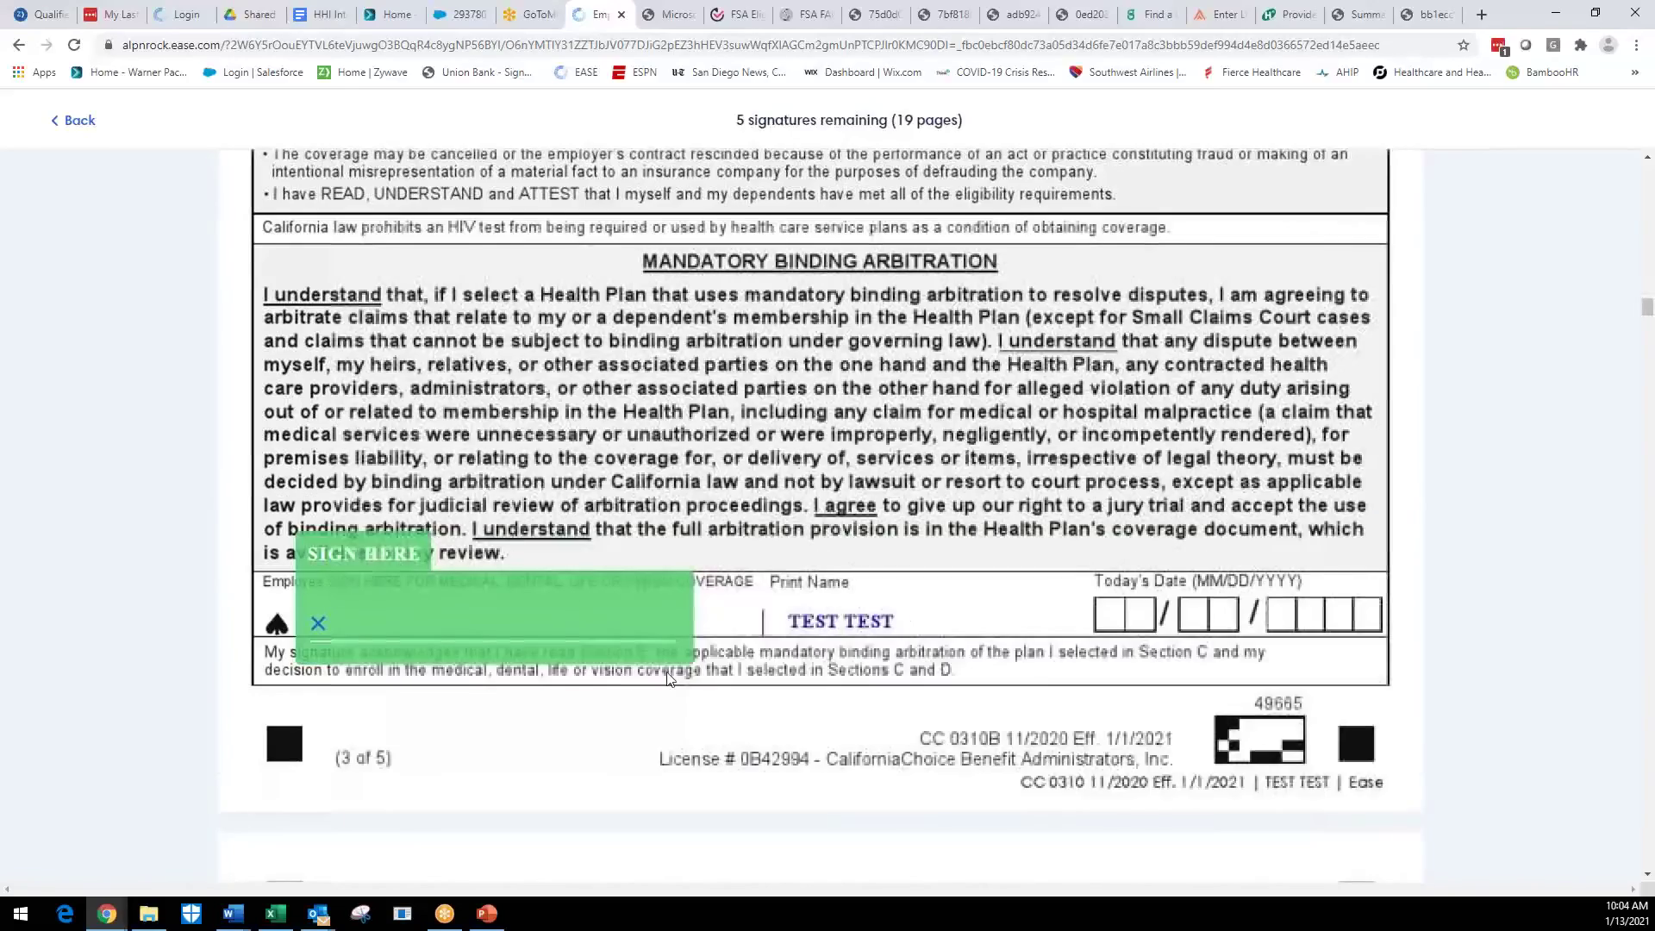
Sign all five SIGN HERE spots, including arbitration and HIV/fraud pages, until none remain.
{"action": "left_click", "coordinate": [473, 639]}
{"action": "left_click", "coordinate": [473, 639]}
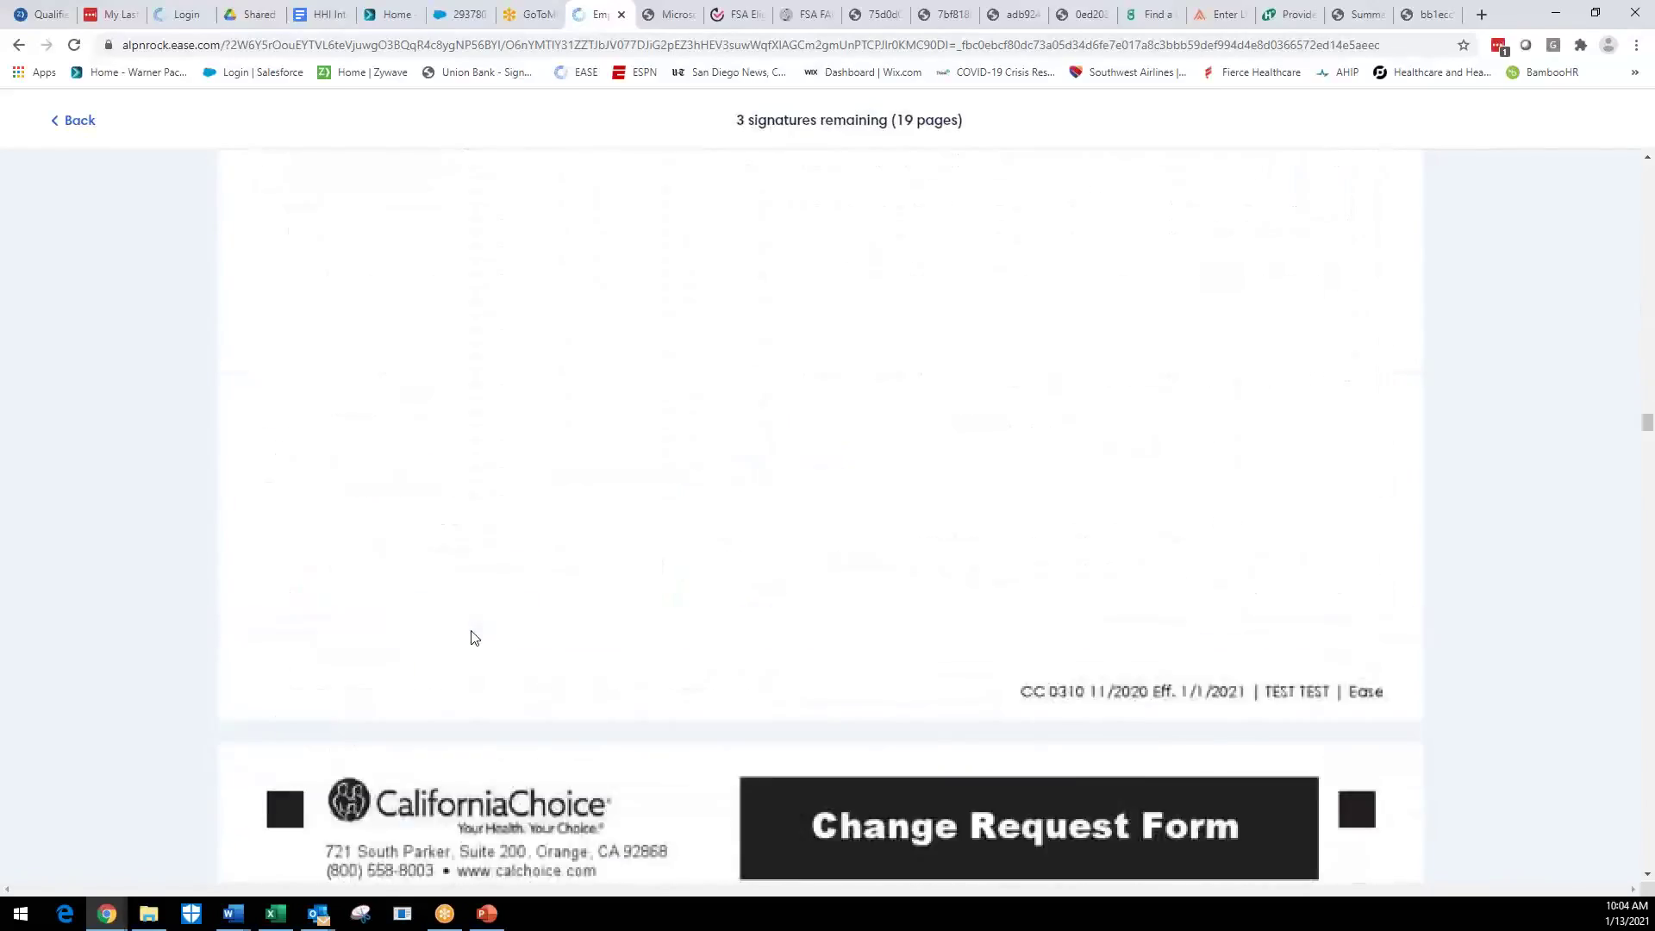
{"action": "left_click", "coordinate": [474, 639]}
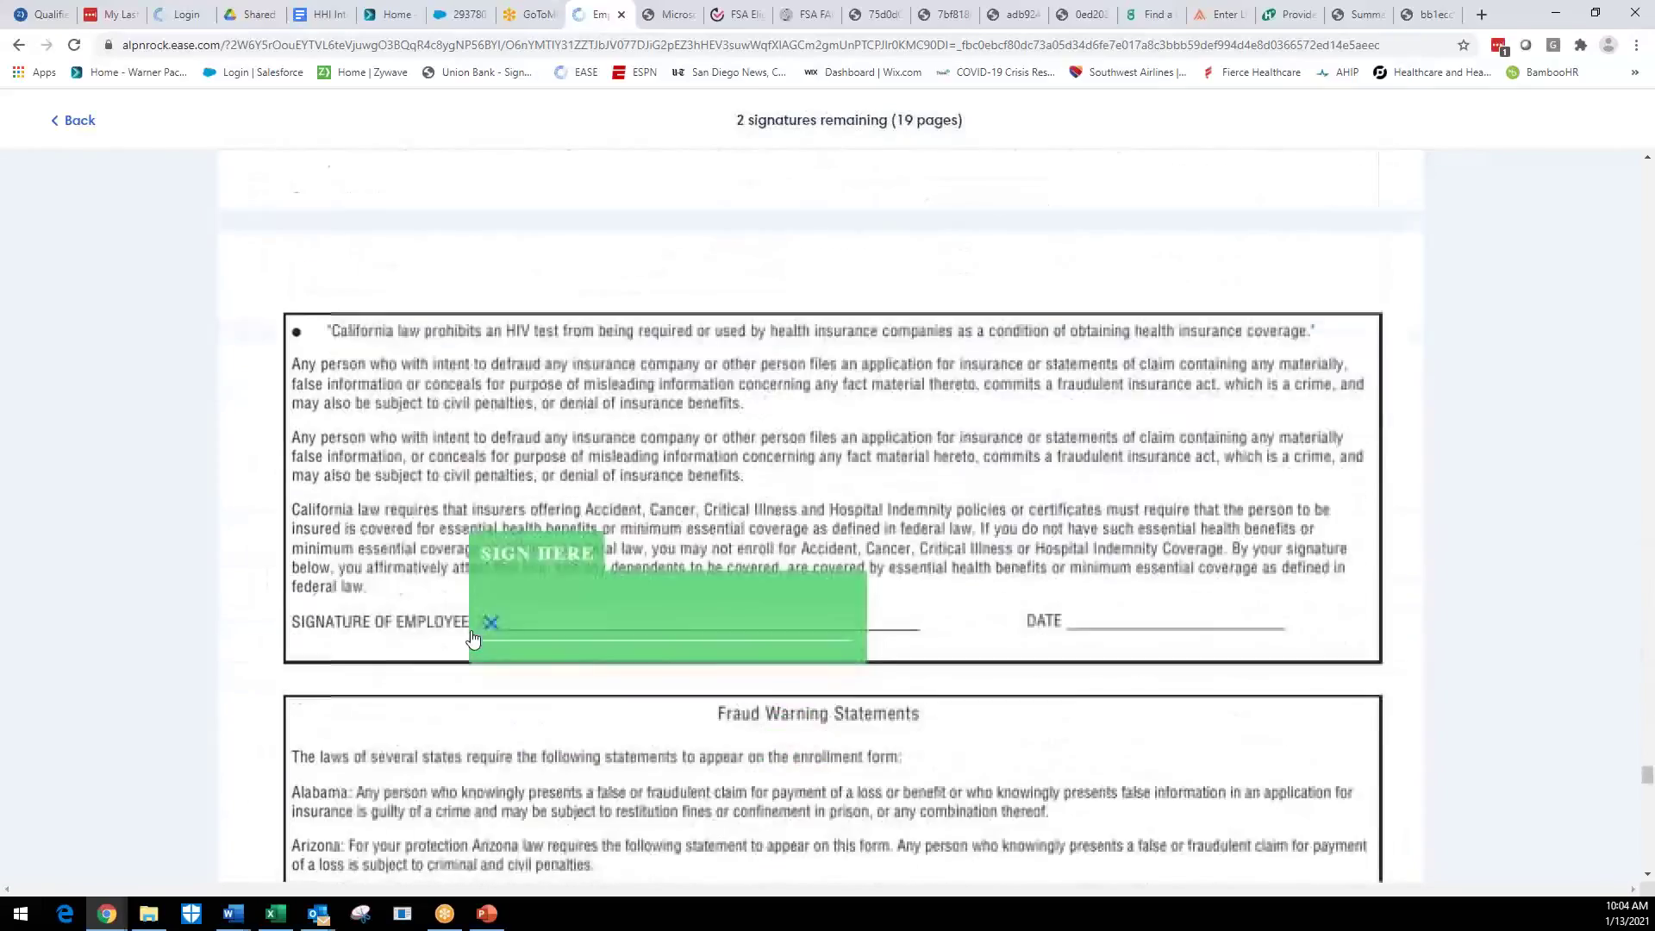
{"action": "left_click", "coordinate": [473, 639]}
{"action": "left_click", "coordinate": [528, 638]}
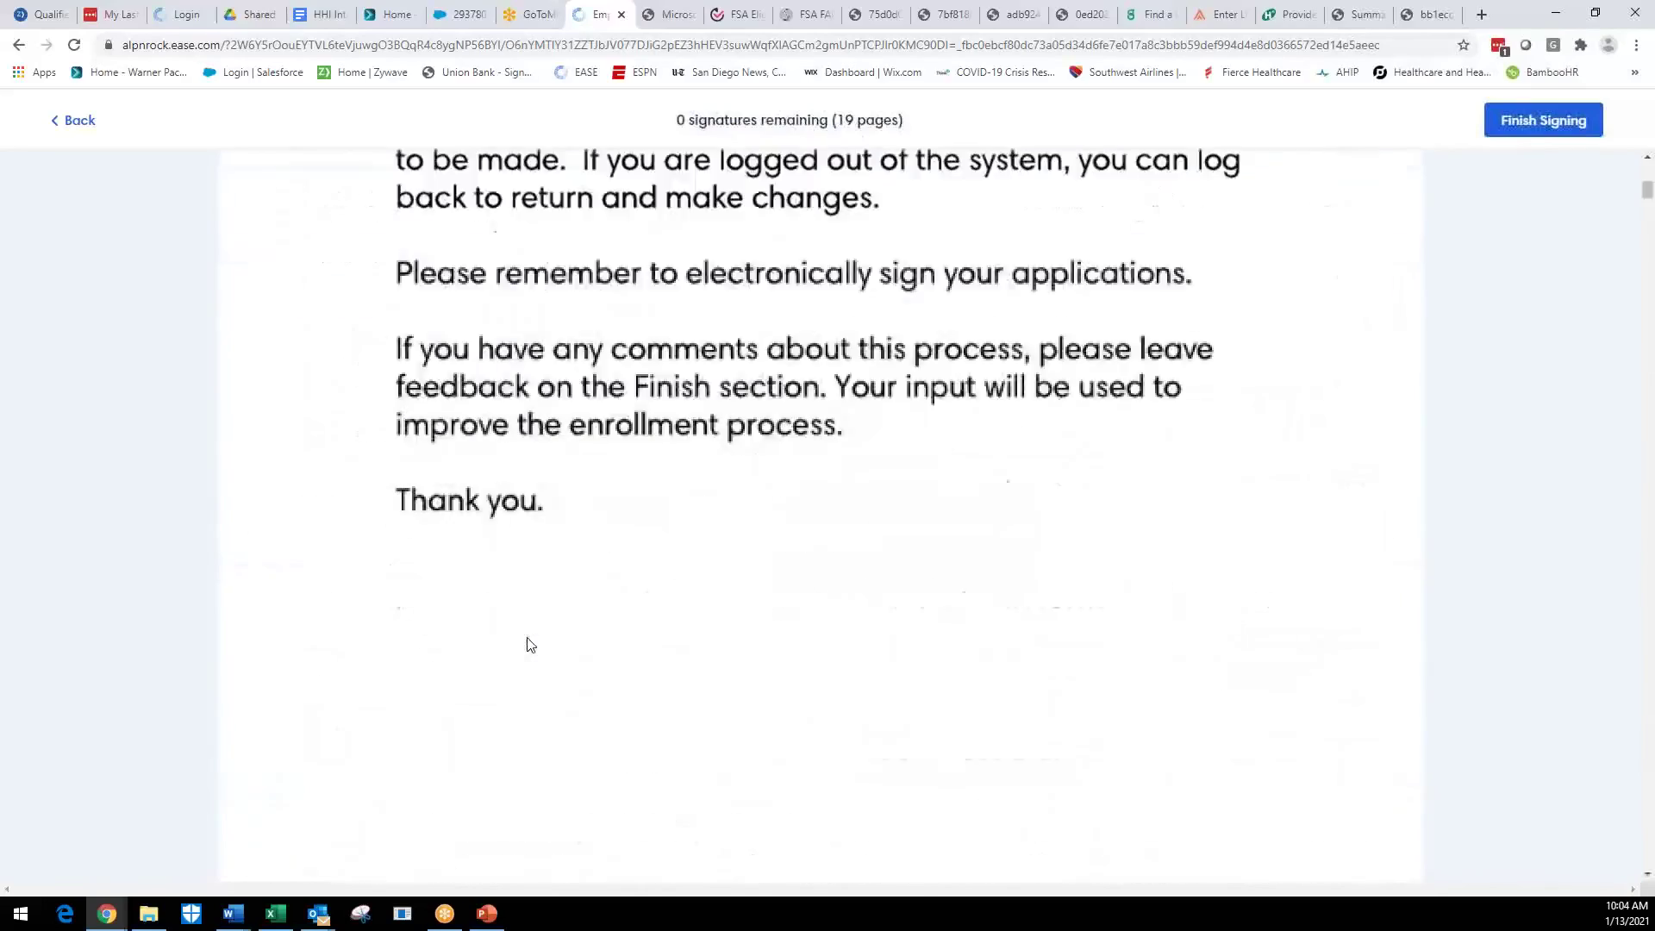
Review the signed forms and finish signing to submit the elections for review.
{"action": "scroll", "coordinate": [1047, 573], "scroll_direction": "up", "scroll_amount": 8}
{"action": "scroll", "coordinate": [1037, 527], "scroll_direction": "down", "scroll_amount": 4}
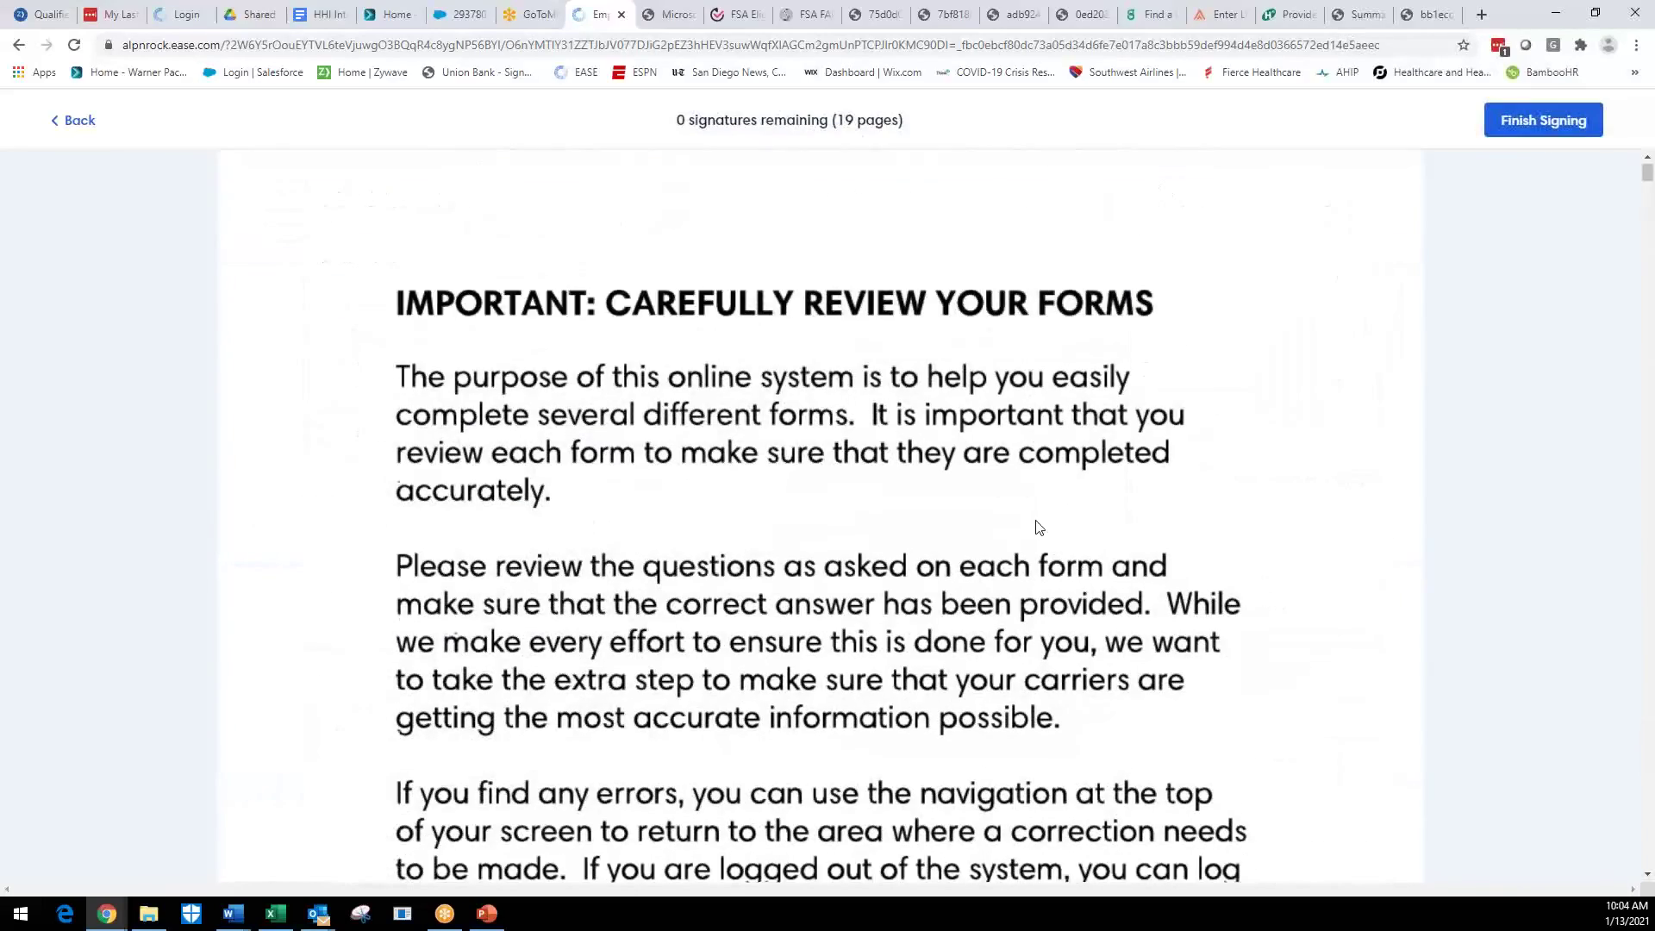
{"action": "scroll", "coordinate": [1004, 496], "scroll_direction": "up", "scroll_amount": 4}
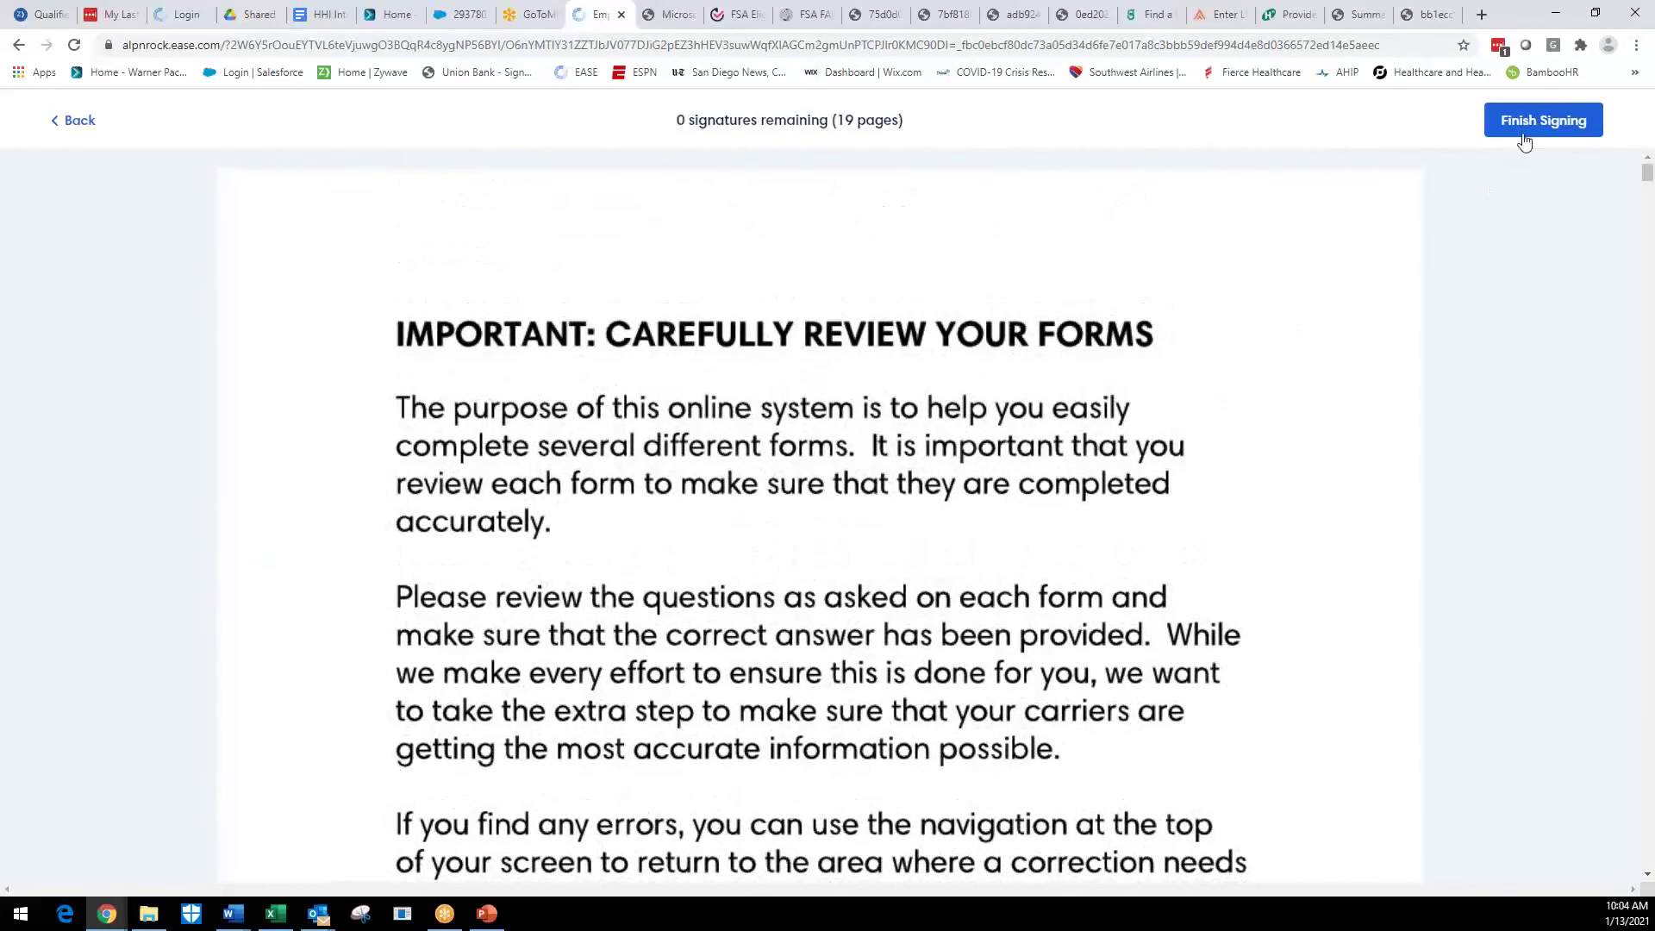
{"action": "scroll", "coordinate": [1056, 461], "scroll_direction": "down", "scroll_amount": 7}
{"action": "scroll", "coordinate": [1054, 464], "scroll_direction": "down", "scroll_amount": 11}
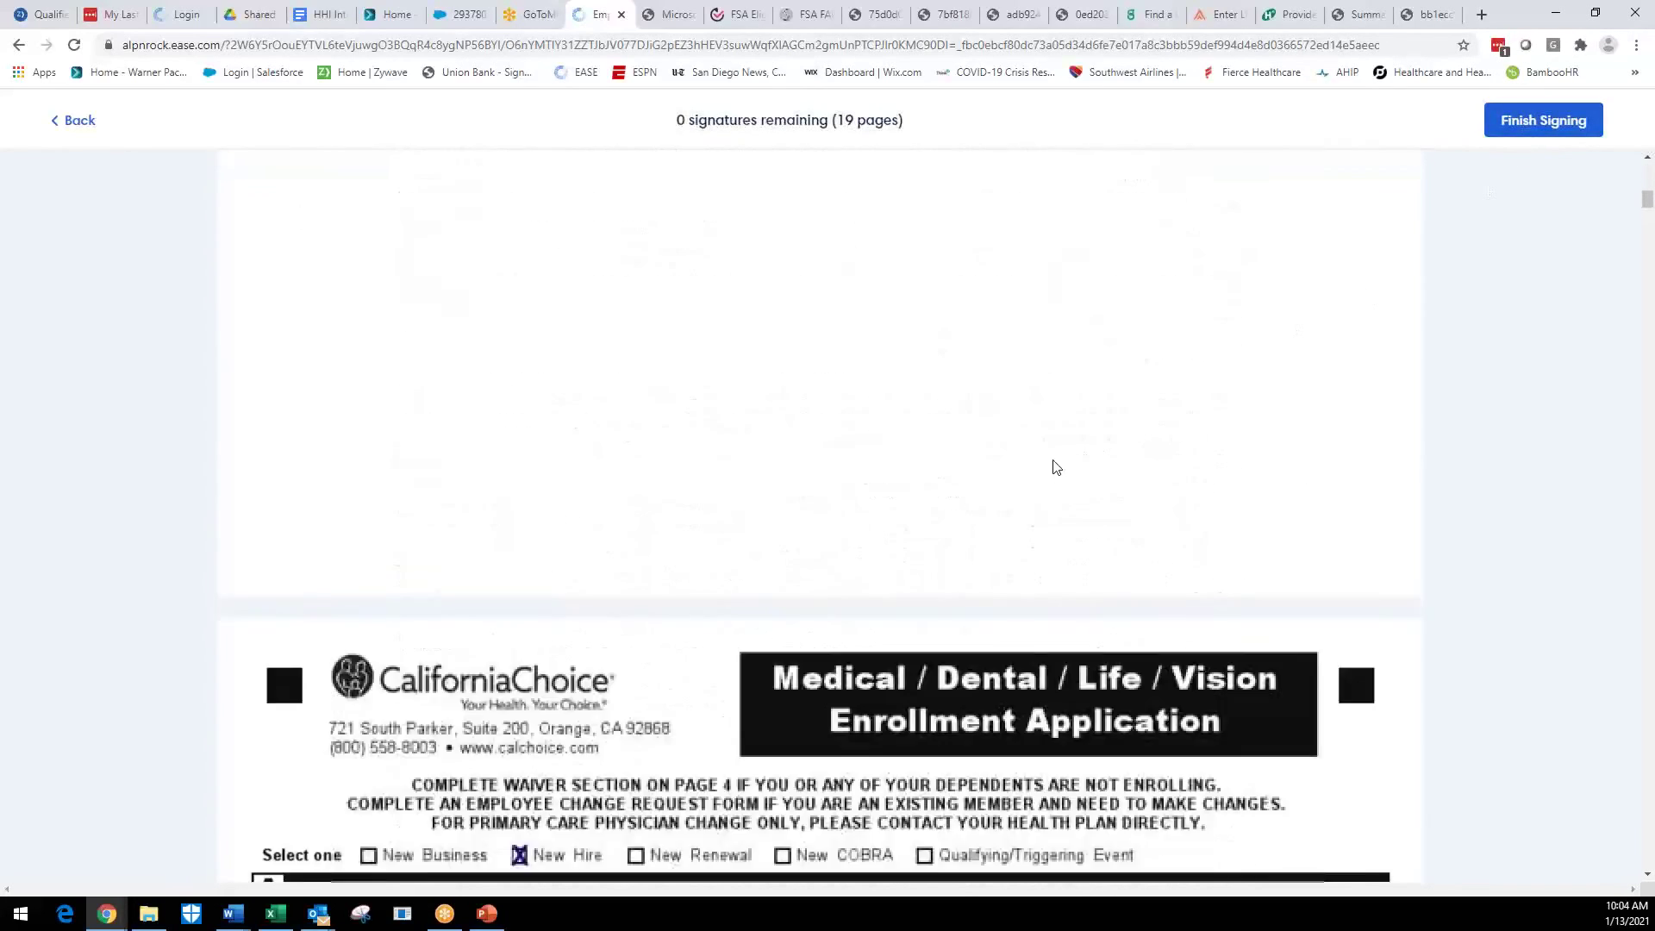
{"action": "scroll", "coordinate": [1057, 468], "scroll_direction": "down", "scroll_amount": 11}
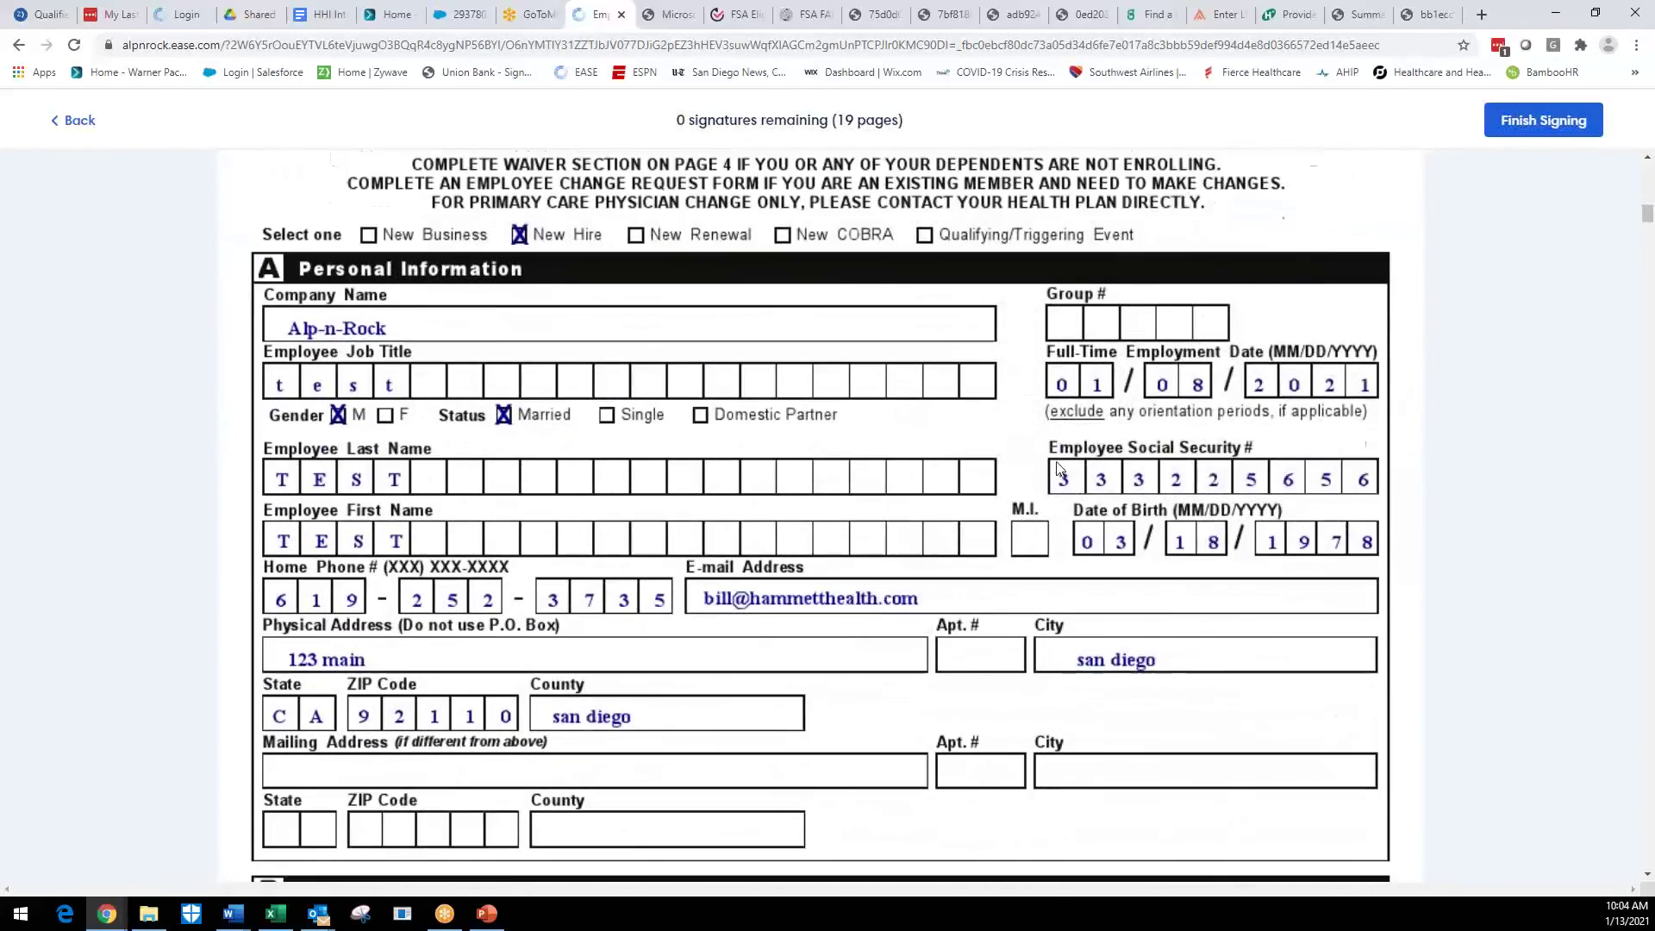
{"action": "scroll", "coordinate": [1064, 466], "scroll_direction": "down", "scroll_amount": 11}
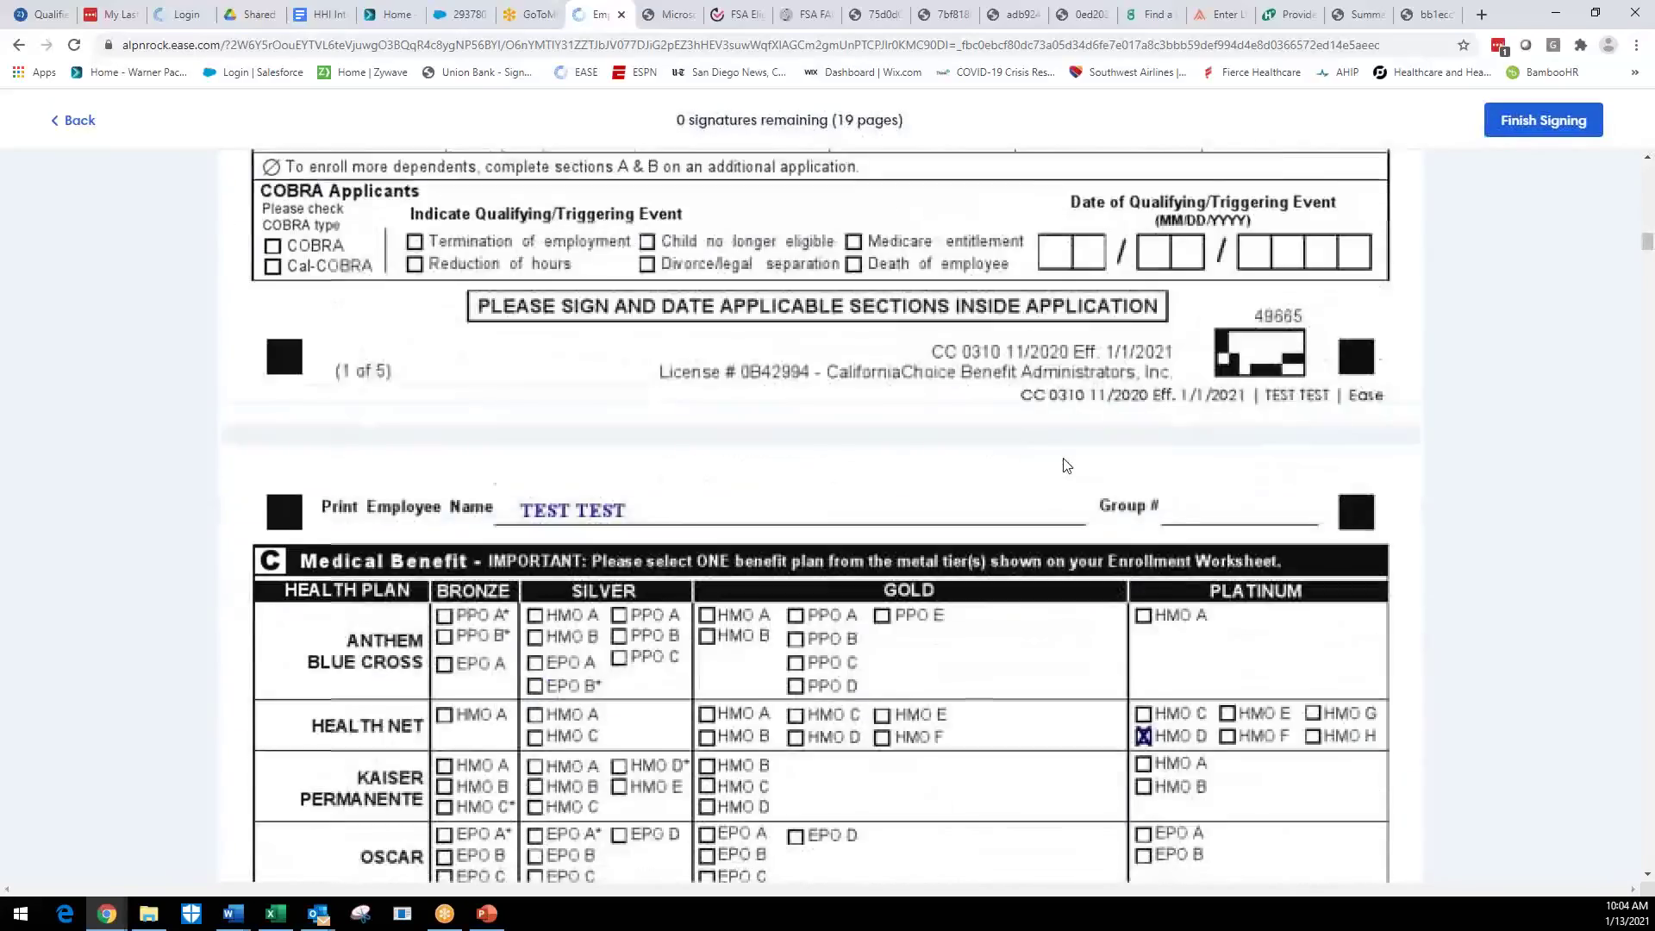
{"action": "scroll", "coordinate": [1064, 458], "scroll_direction": "down", "scroll_amount": 7}
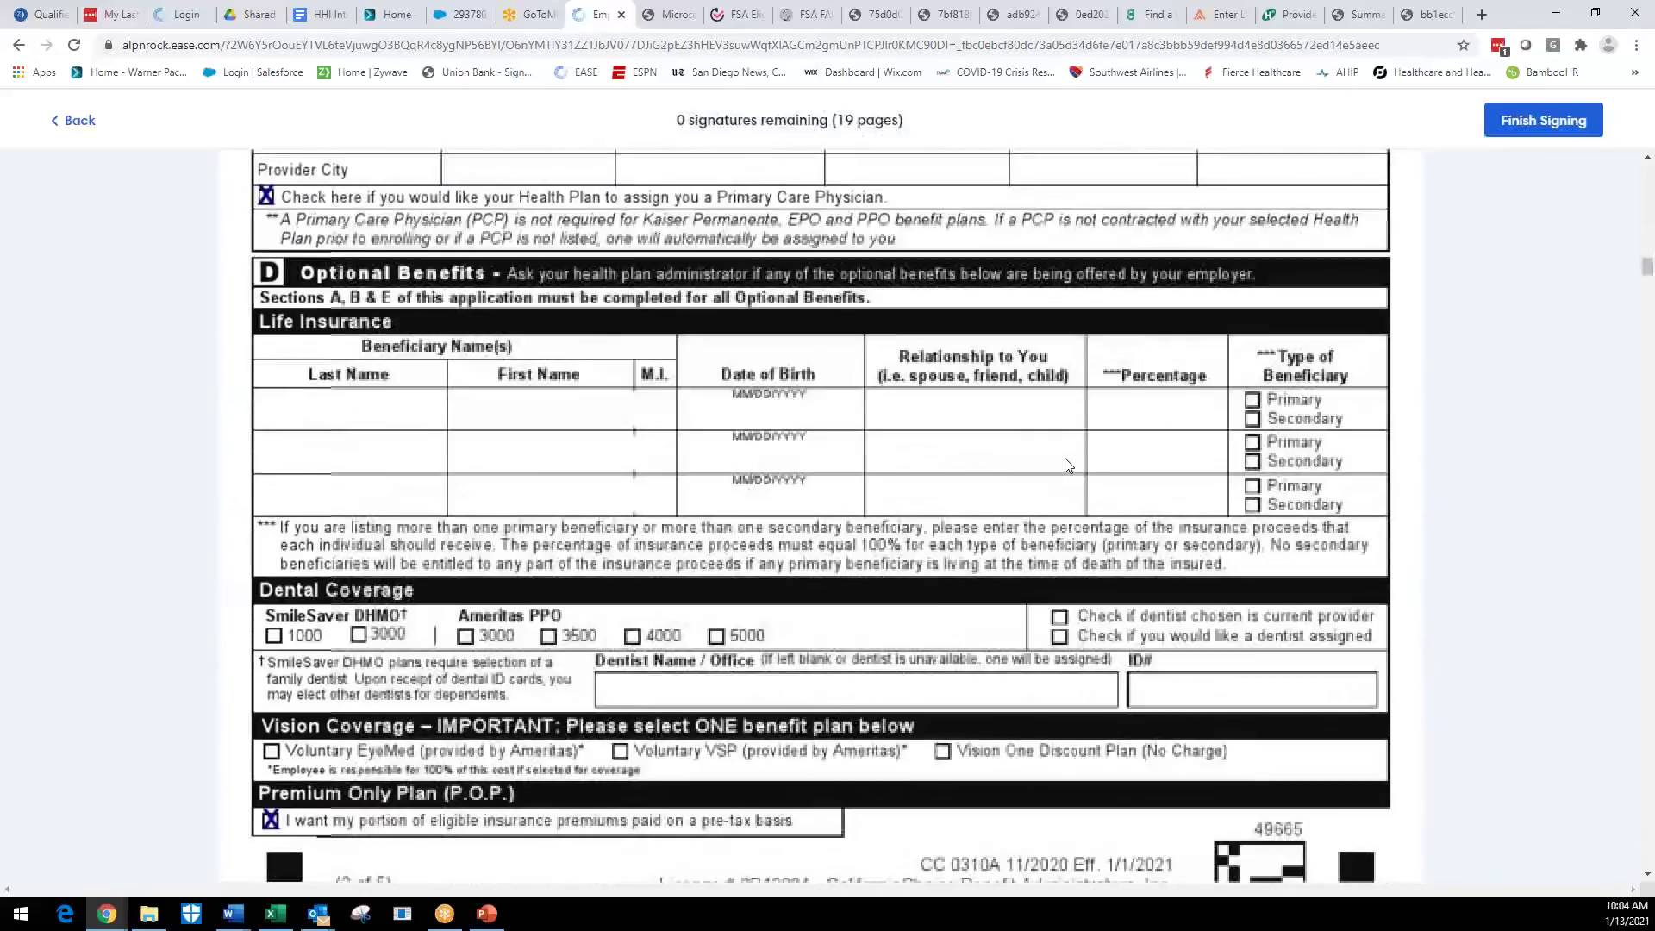
{"action": "scroll", "coordinate": [1076, 480], "scroll_direction": "up", "scroll_amount": 8}
{"action": "scroll", "coordinate": [1076, 480], "scroll_direction": "up", "scroll_amount": 20}
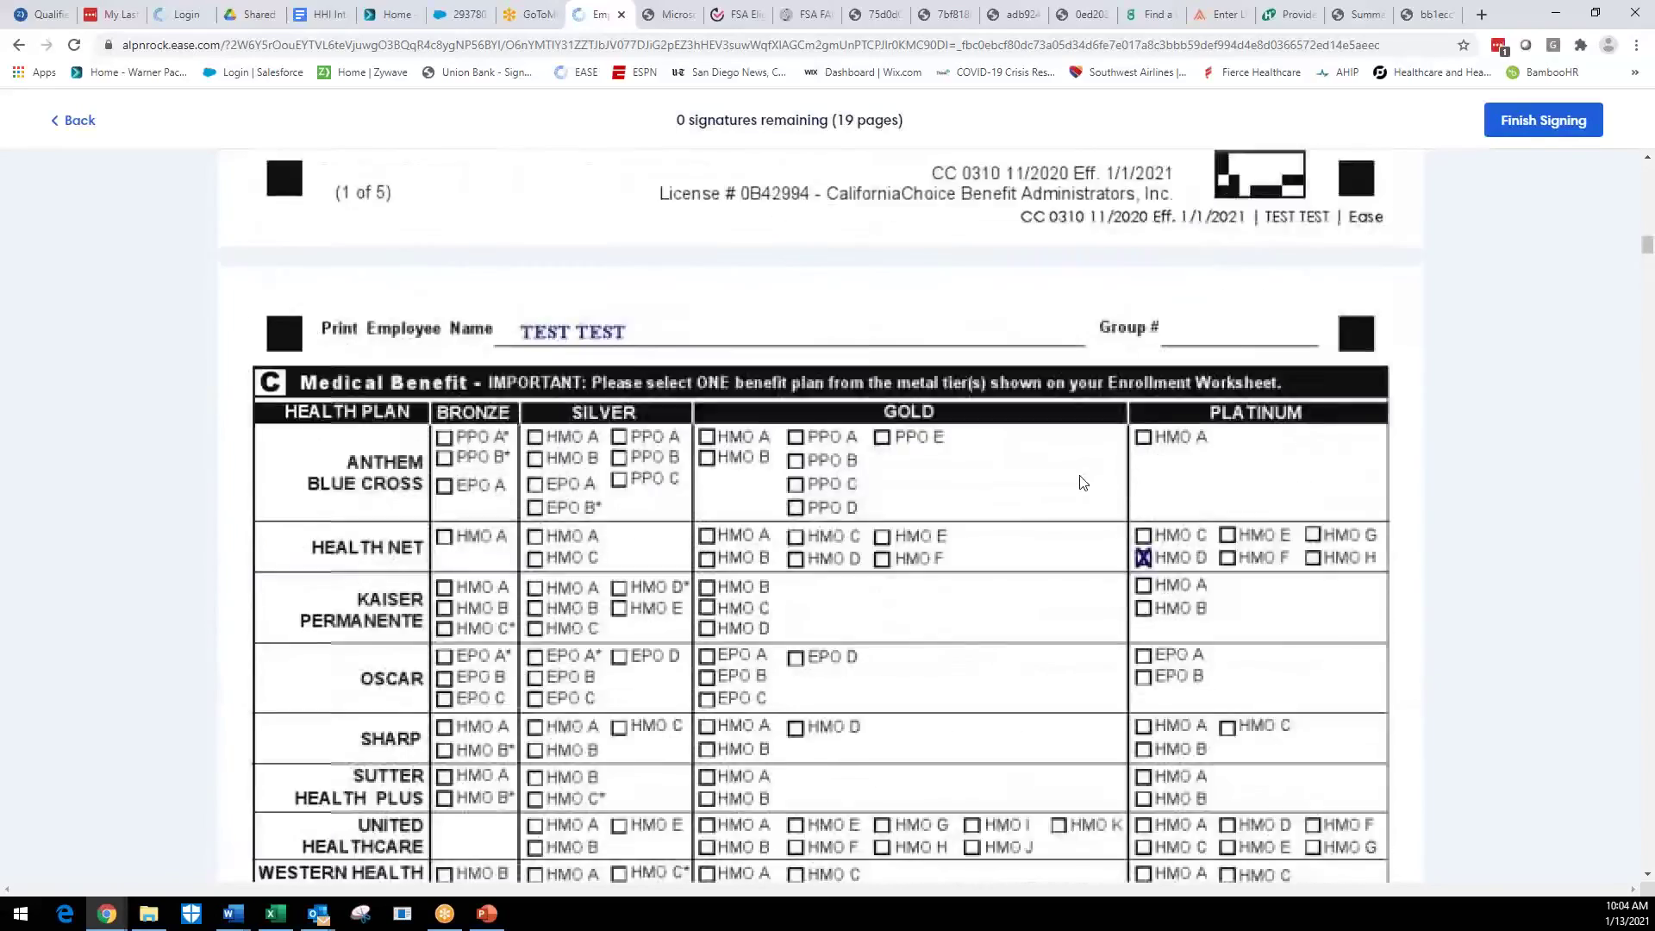
{"action": "scroll", "coordinate": [1081, 477], "scroll_direction": "up", "scroll_amount": 7}
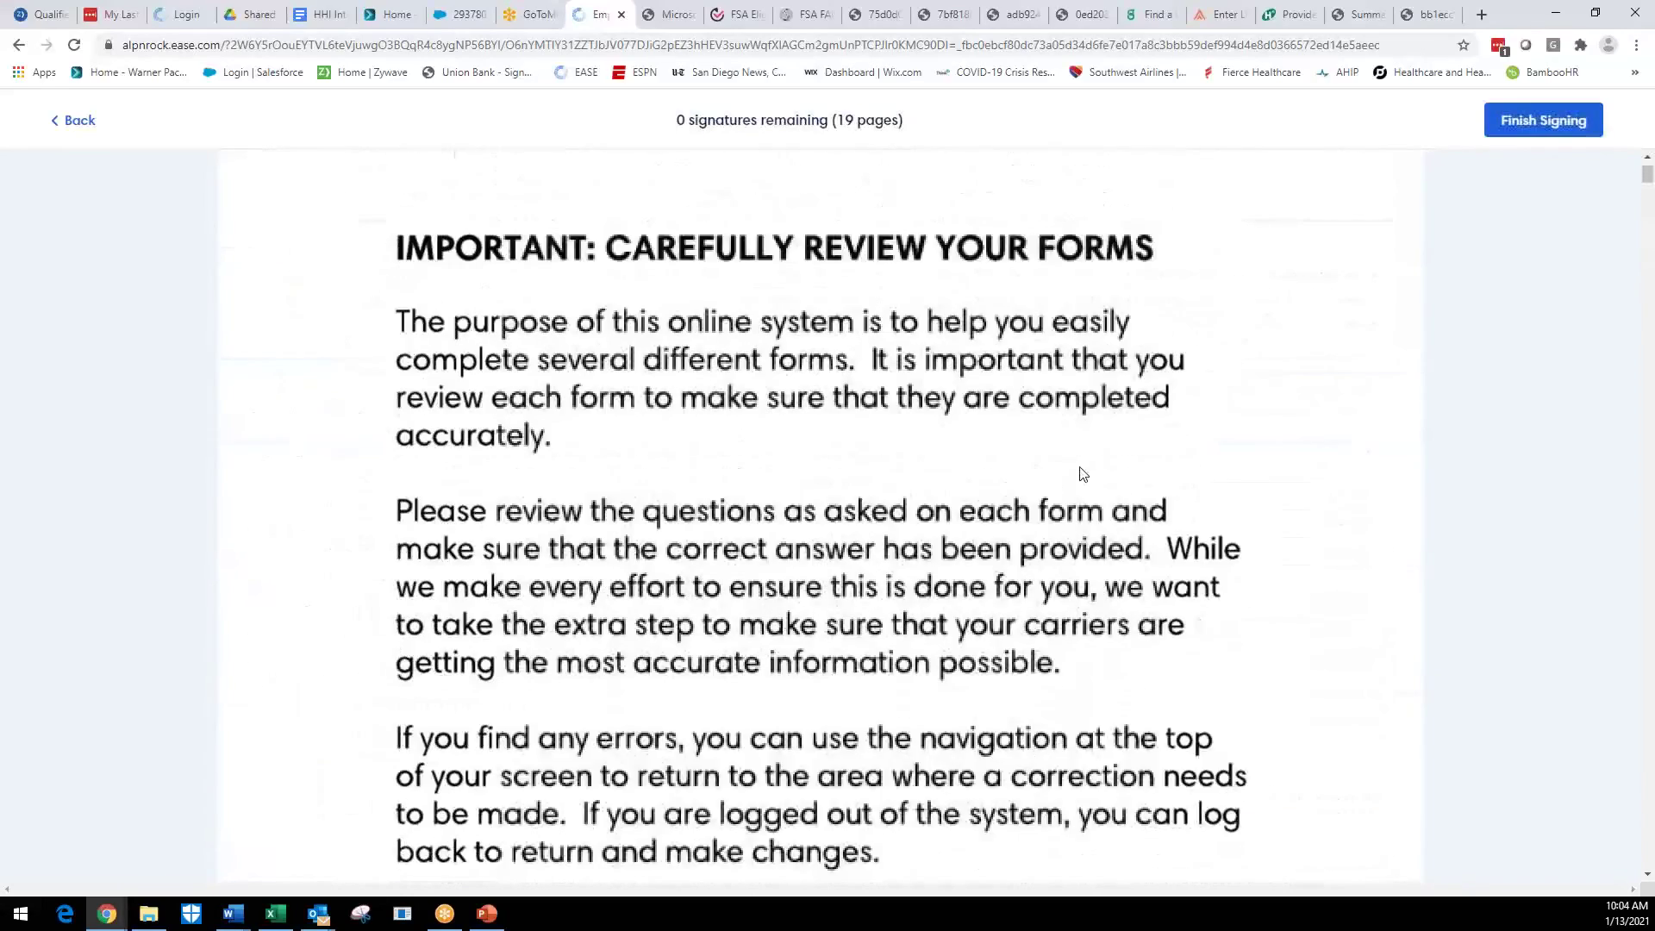
{"action": "right_click", "coordinate": [1094, 449]}
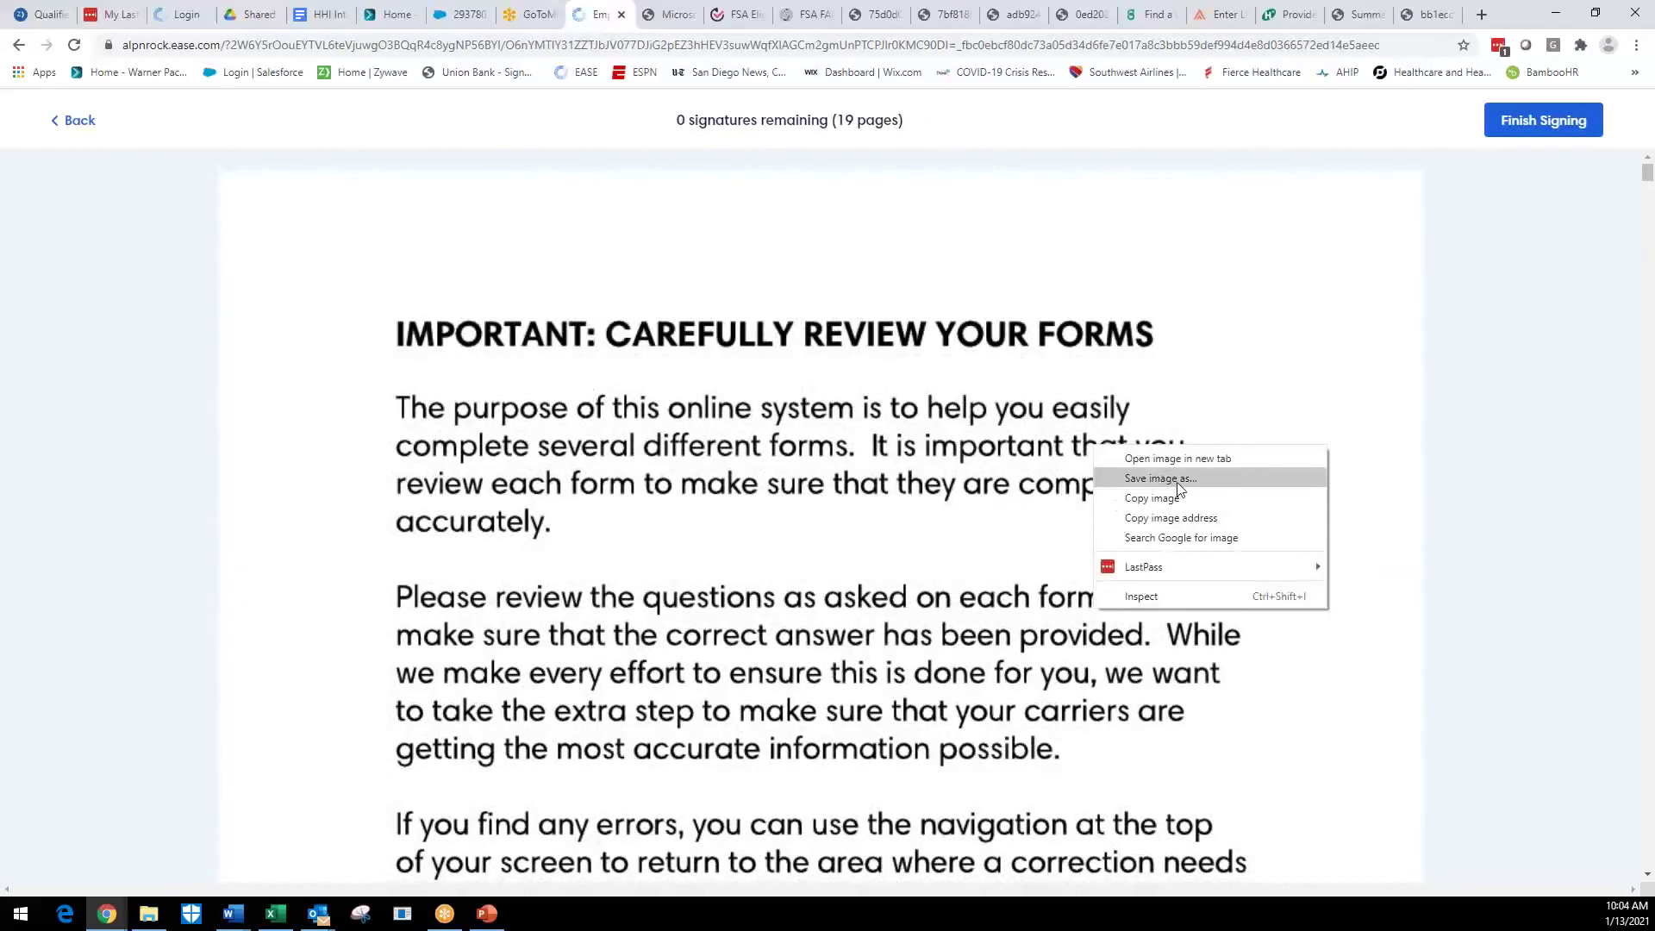
{"action": "left_click", "coordinate": [1311, 366]}
{"action": "left_click", "coordinate": [1534, 138]}
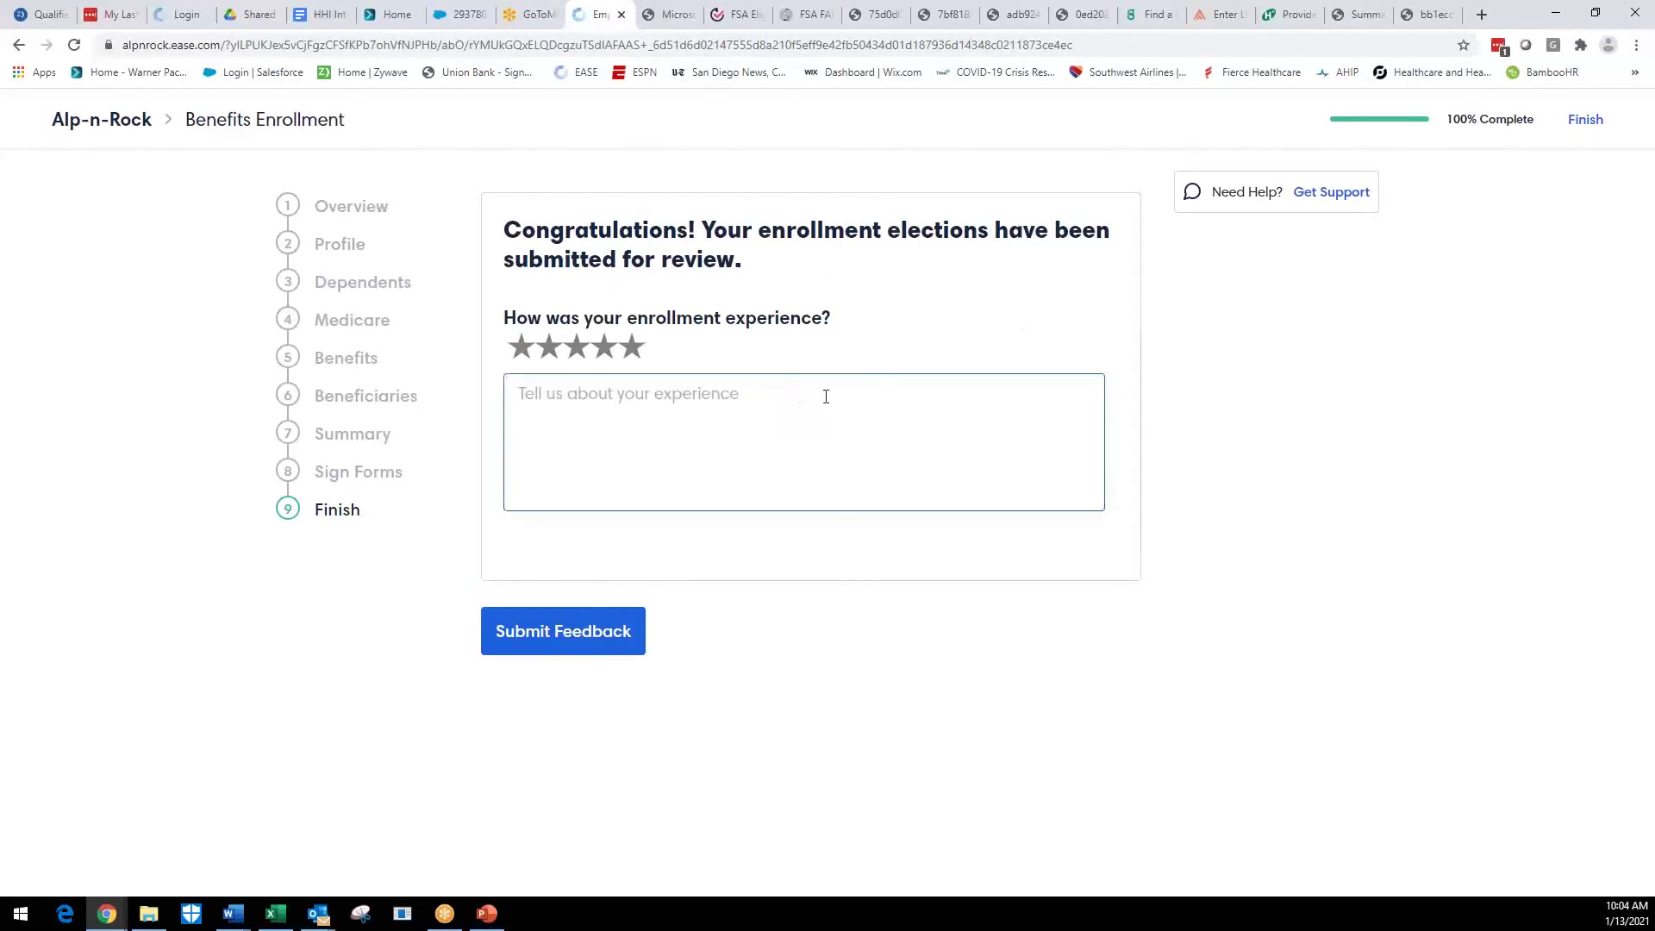
Finish the enrollment to reach the Congratulations page confirming the elections were submitted.
{"action": "left_click", "coordinate": [1587, 121]}
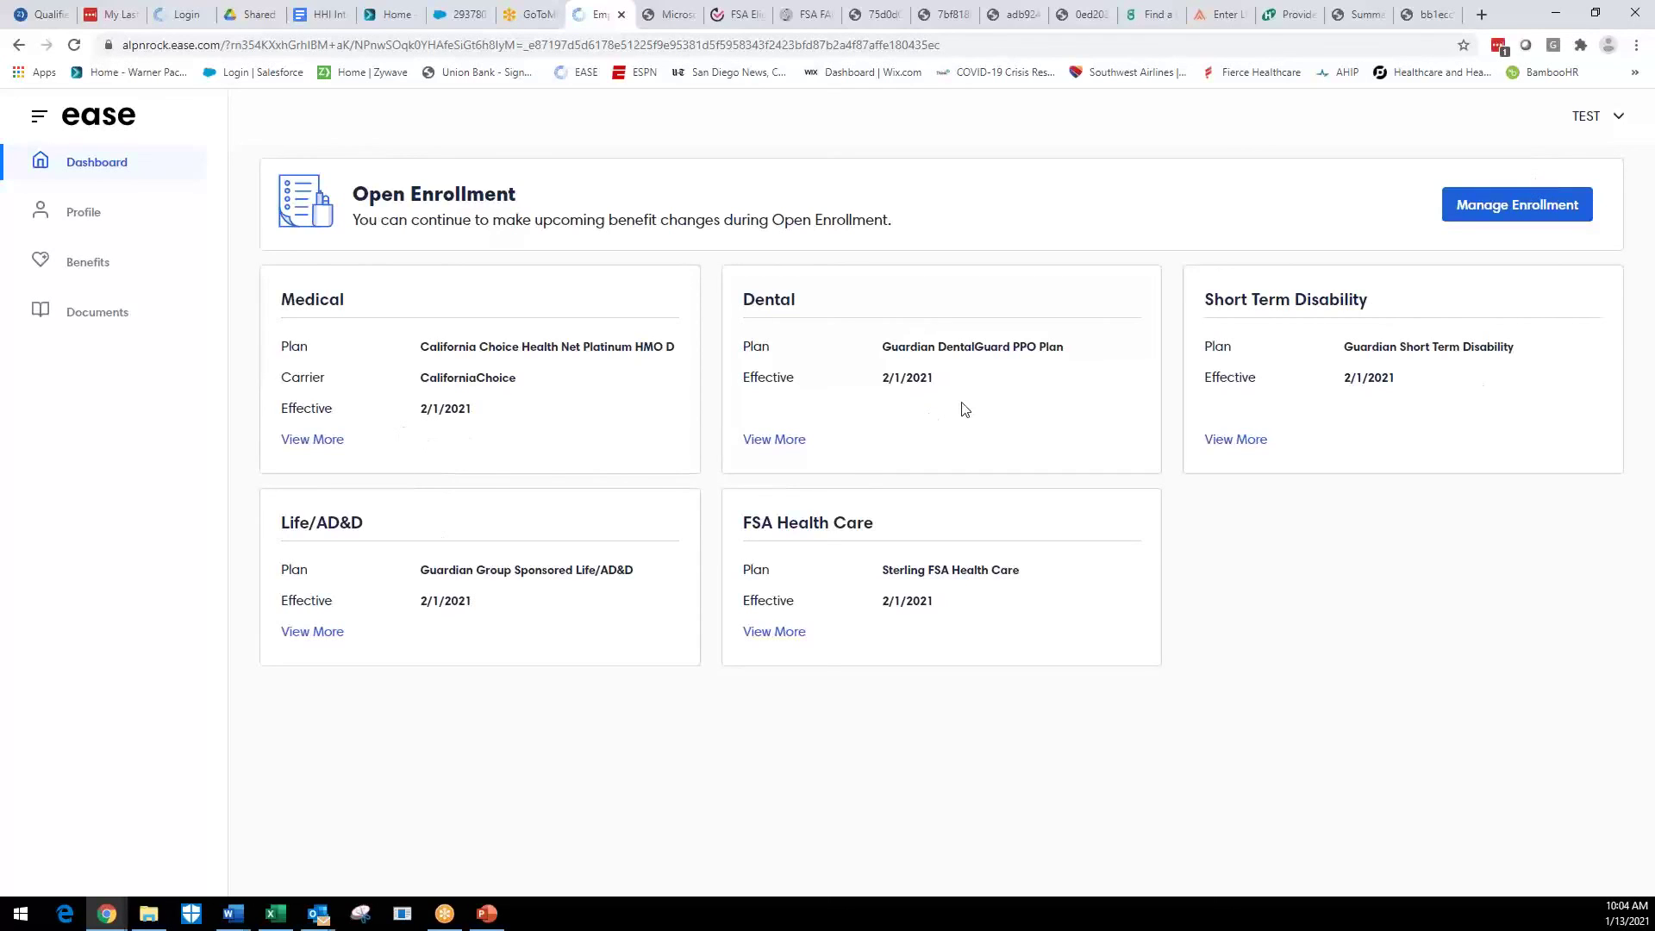
Open the Dental plan details to see each enrolled plan, such as Dental at $68.90 pre-tax.
{"action": "left_click", "coordinate": [782, 444]}
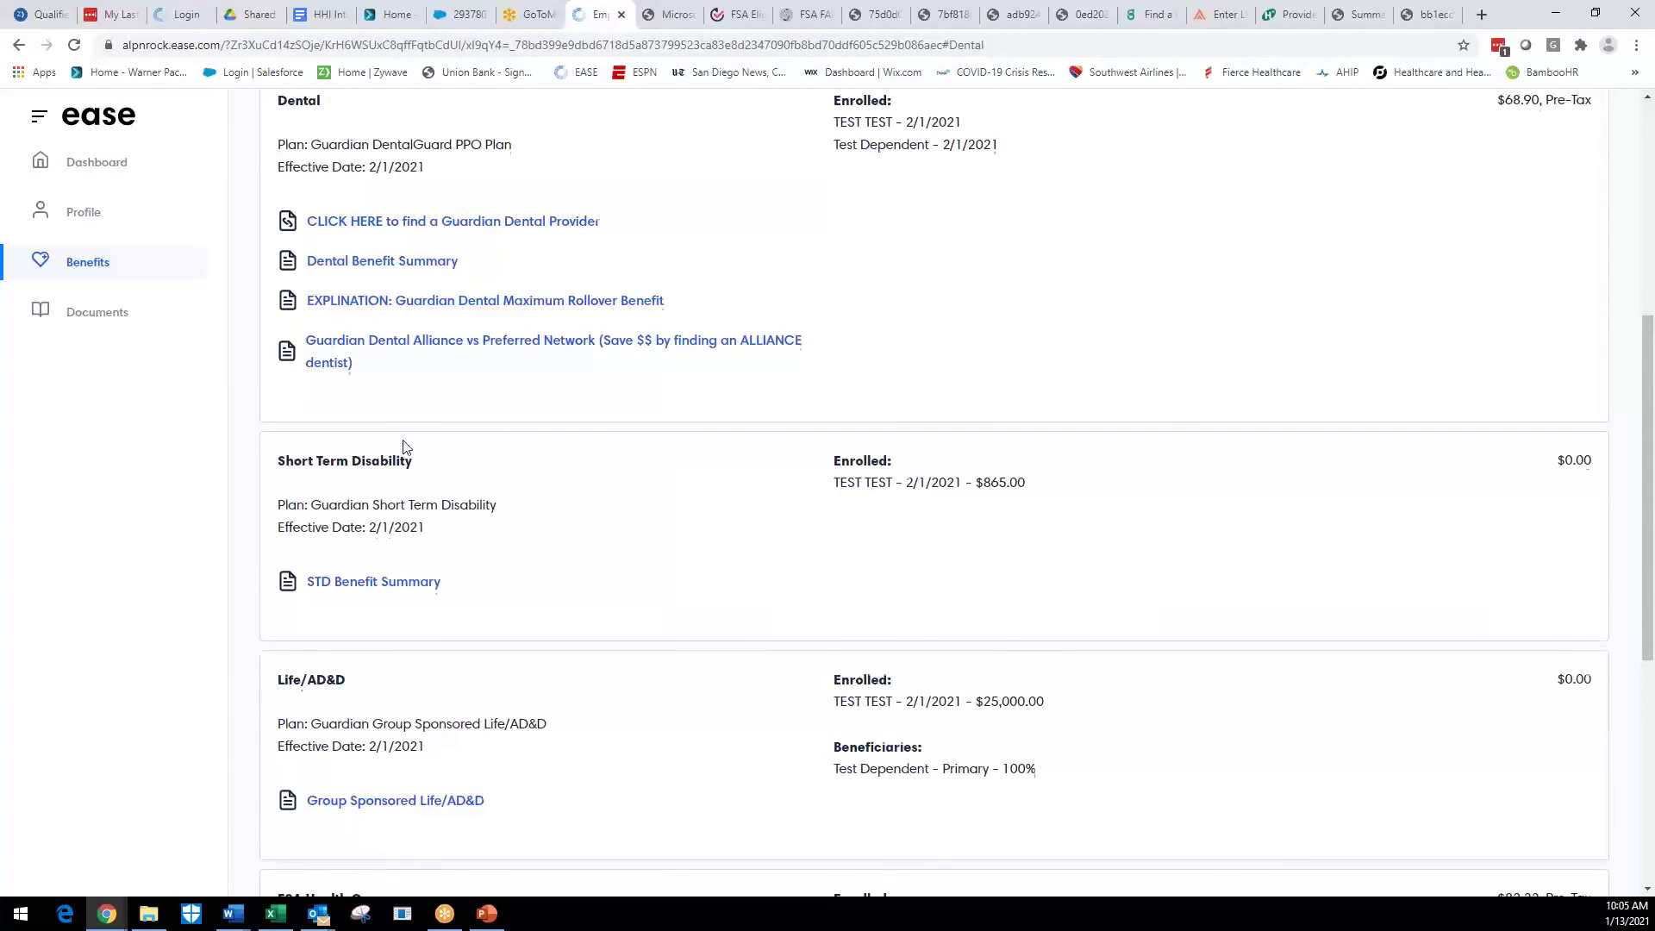
{"action": "scroll", "coordinate": [402, 446], "scroll_direction": "up", "scroll_amount": 1}
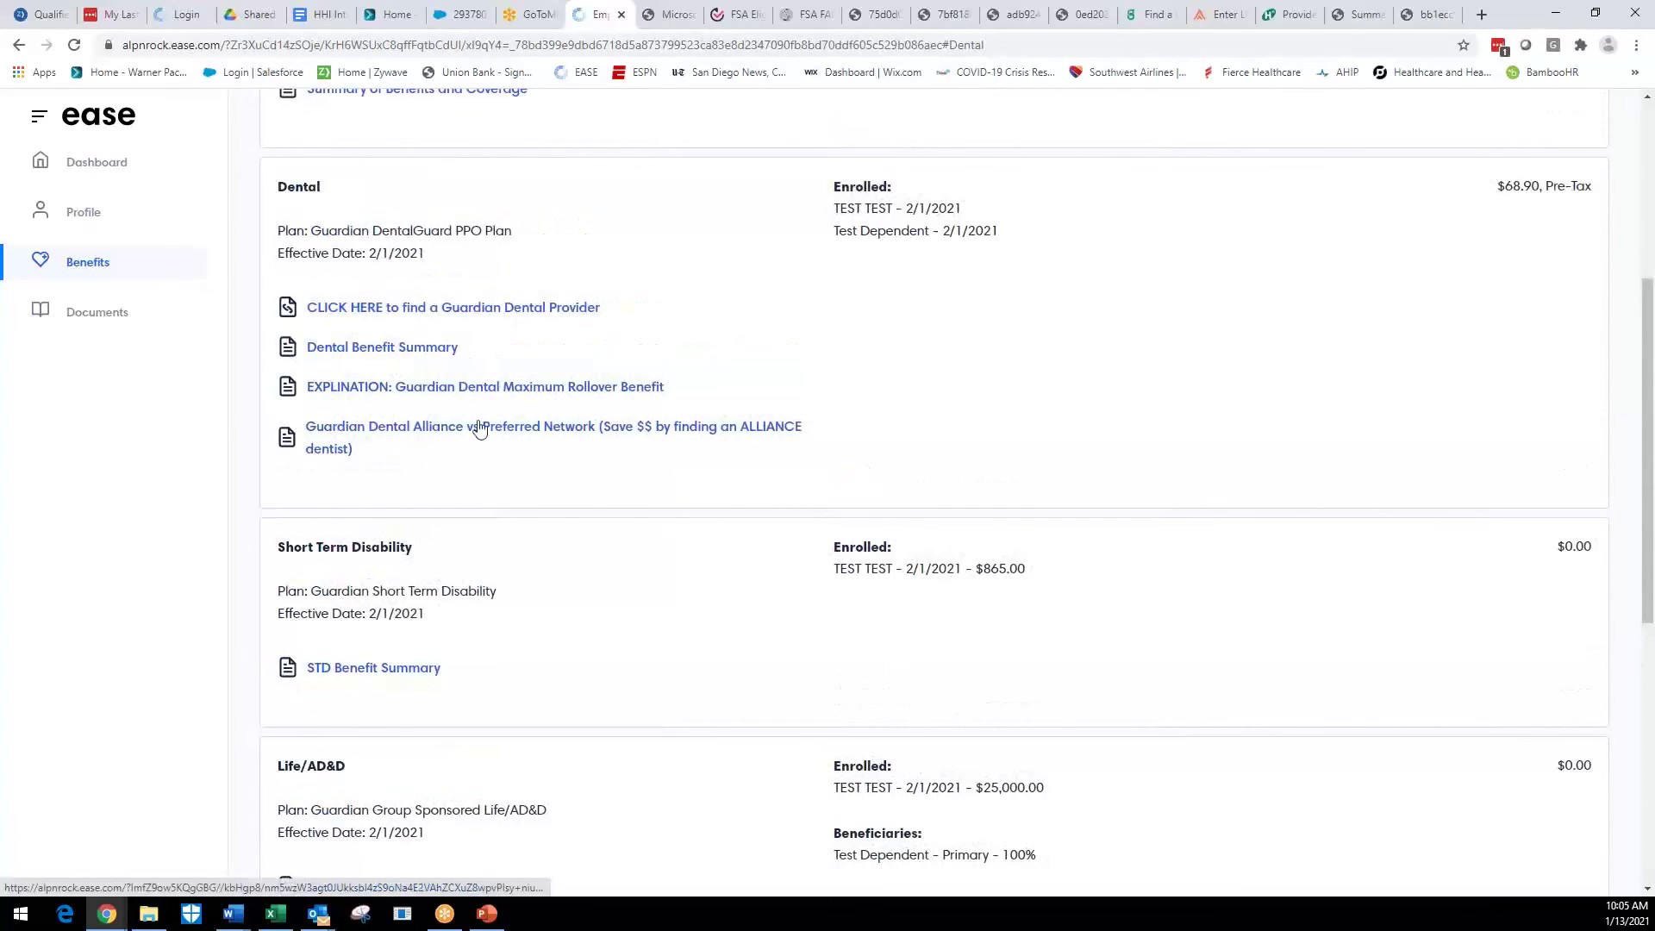